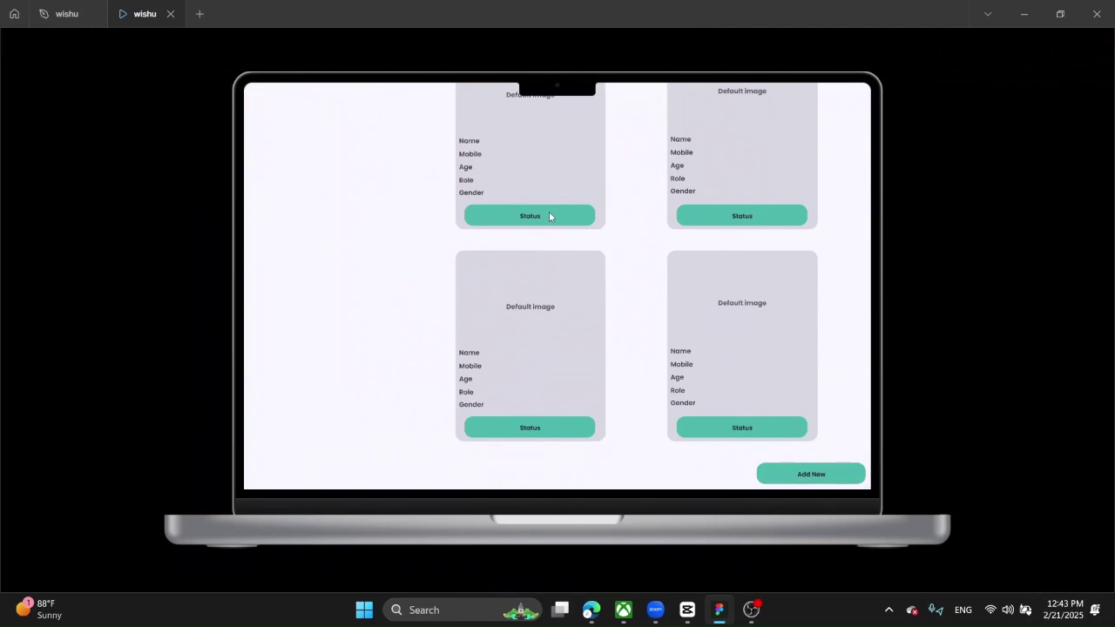
Step: Review the finished Employees, Groups and Routes pages in the prototype preview
scroll(549, 217, "up", 3)
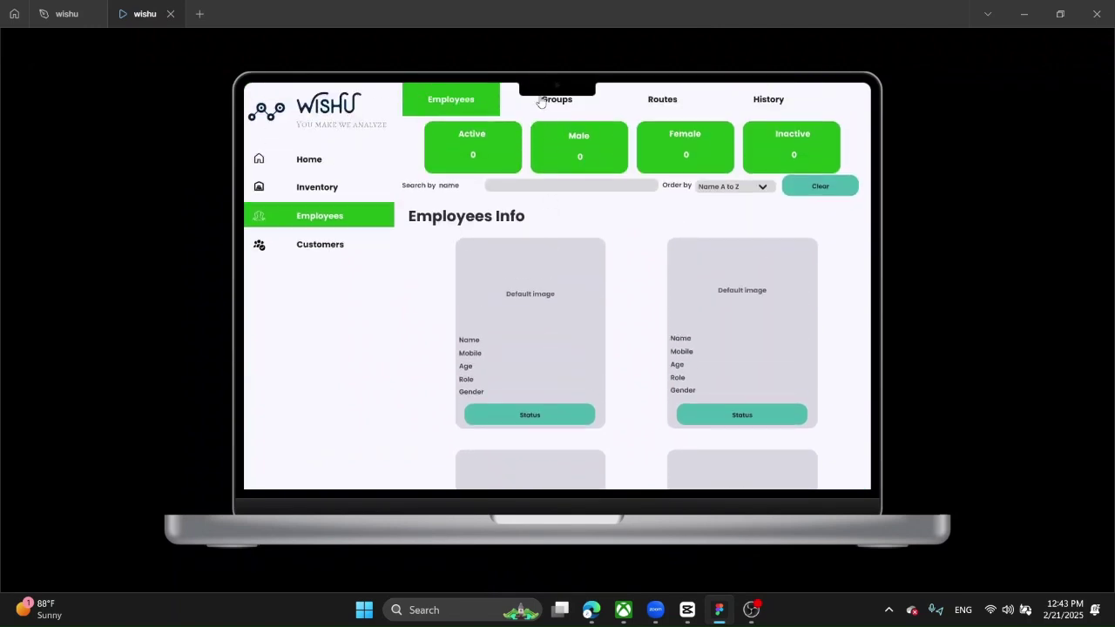
left_click(547, 103)
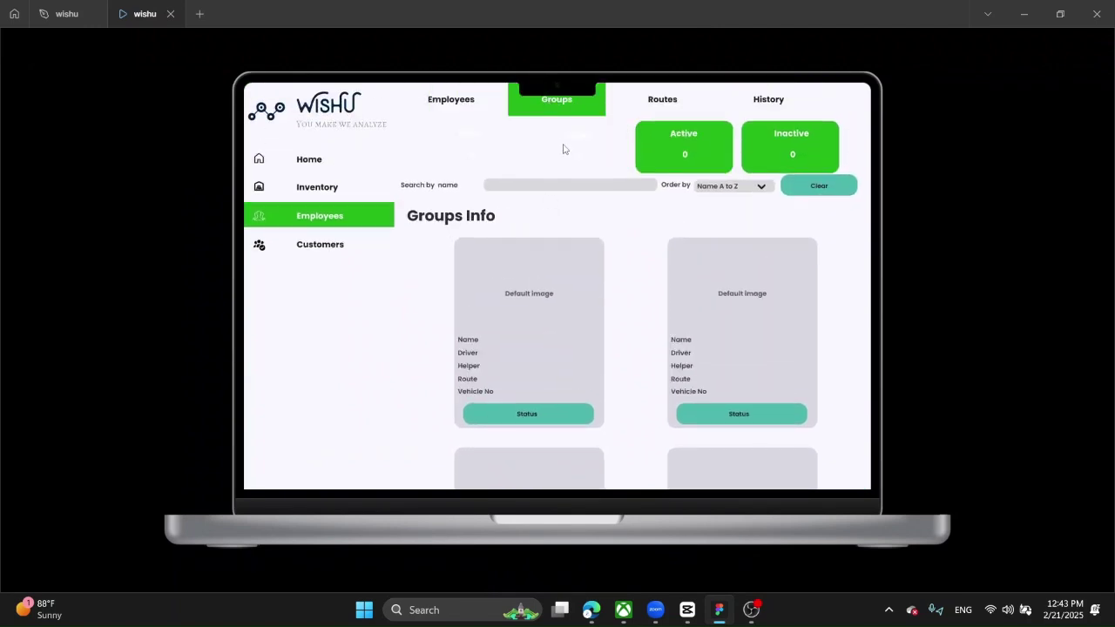
scroll(562, 151, "down", 5)
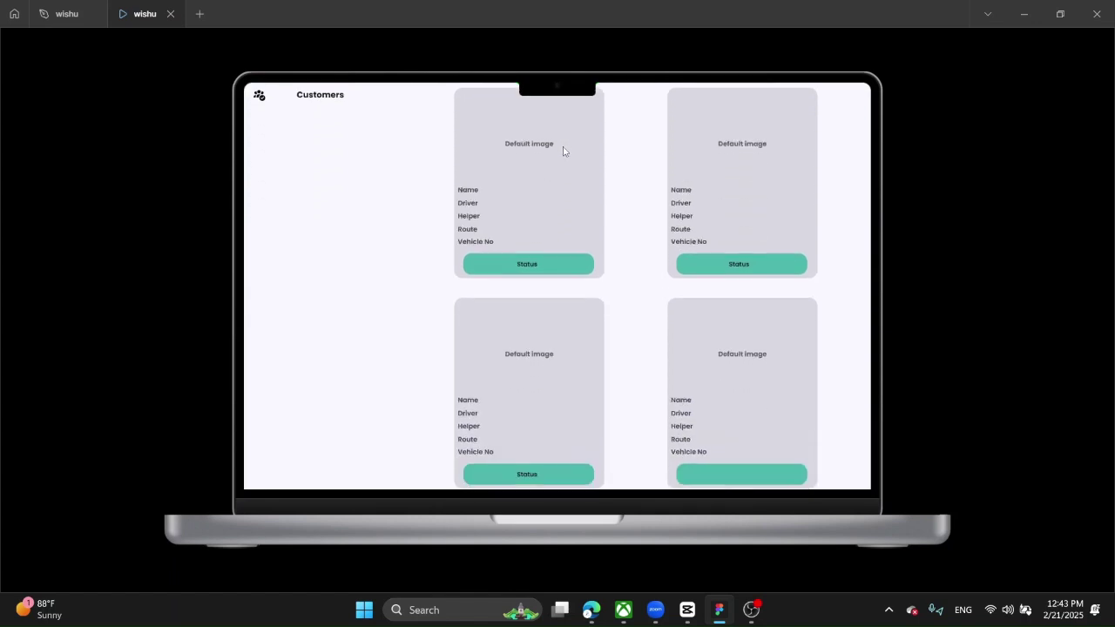
scroll(562, 151, "up", 5)
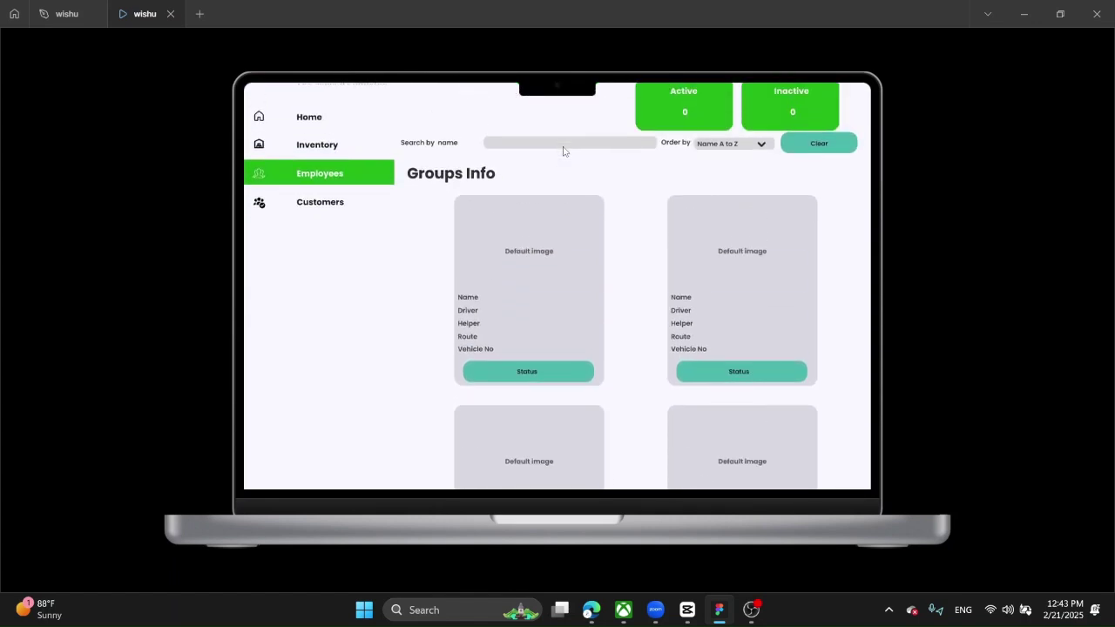
left_click(661, 99)
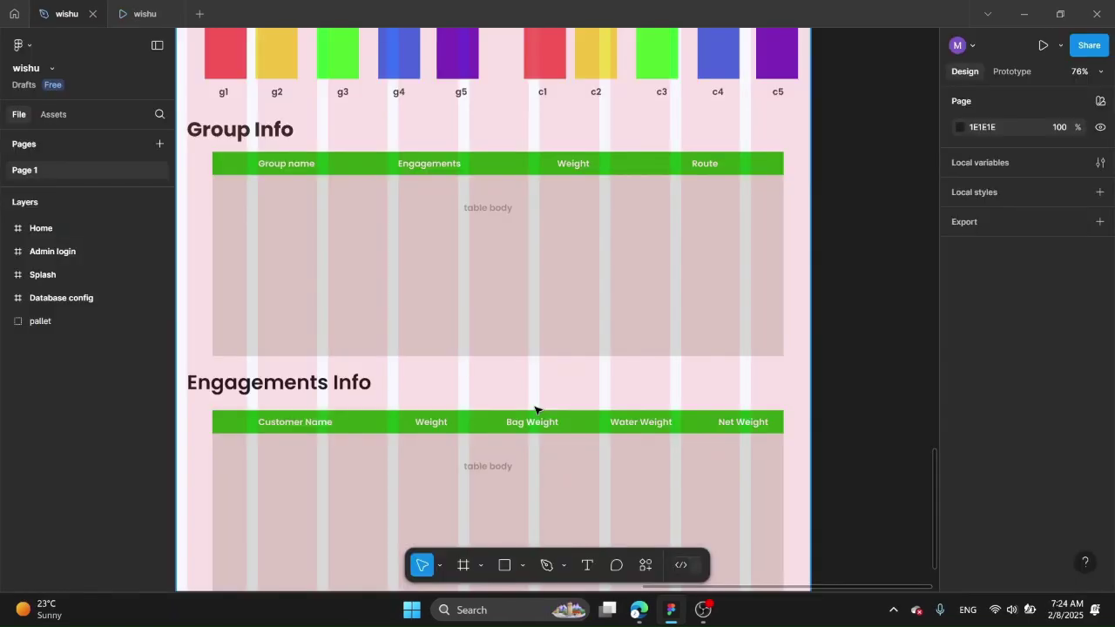
scroll(535, 411, "down", 5)
Step: Duplicate the Home frame, place the copy directly below the original and rename it Employees
left_click(351, 153)
key("ctrl+d")
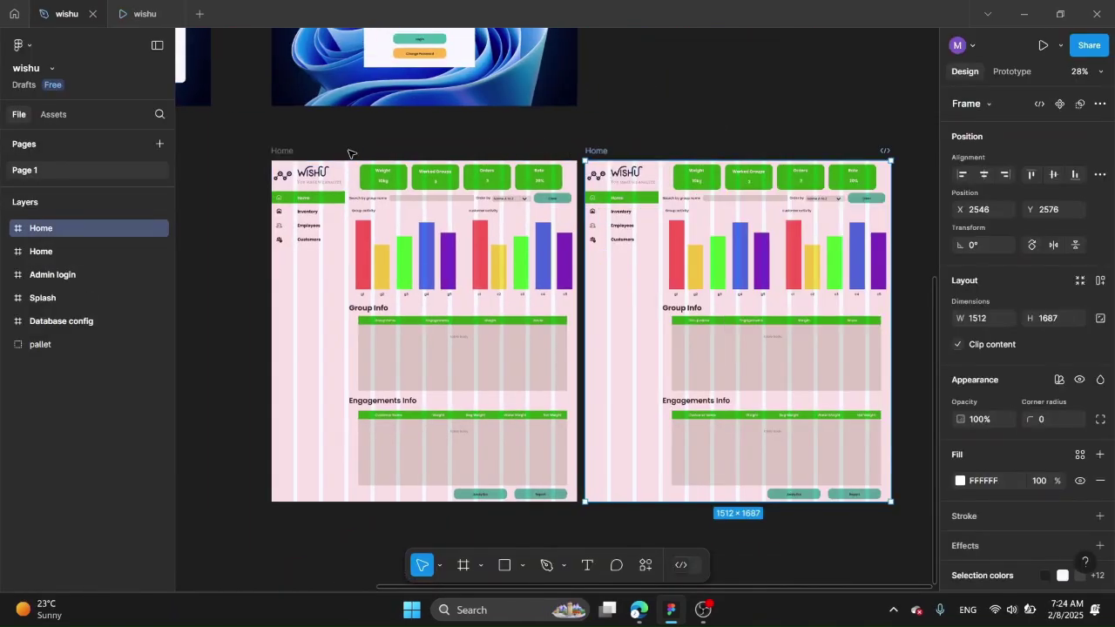
scroll(479, 131, "down", 1)
left_click_drag(612, 110, 284, 347)
scroll(294, 498, "down", 3)
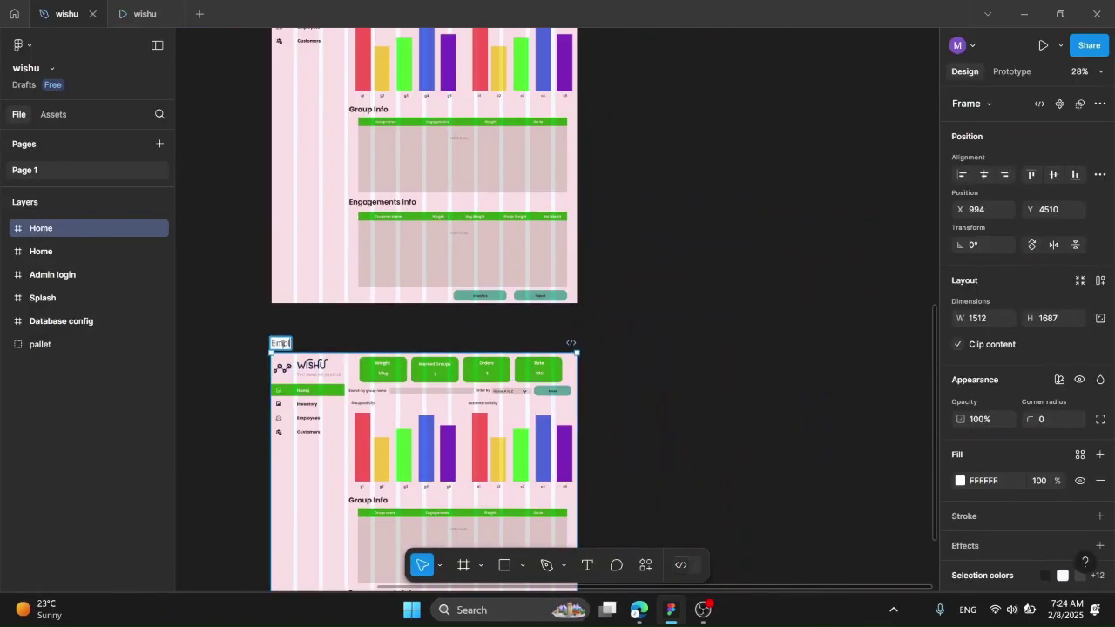
left_click(259, 354)
scroll(294, 252, "down", 1)
scroll(389, 252, "up", 3)
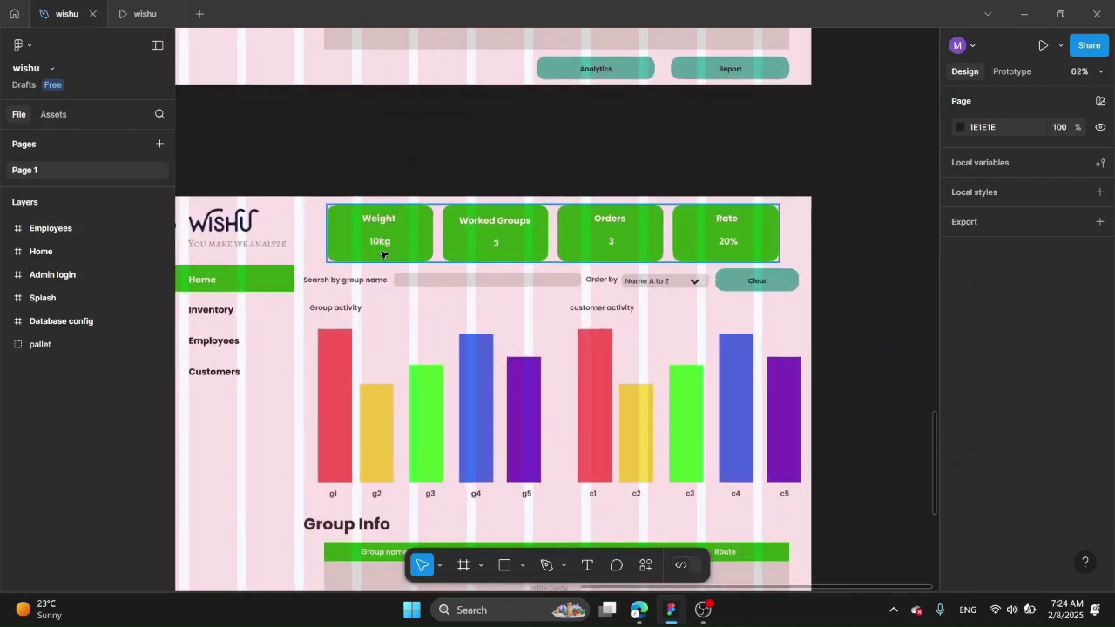
Step: Delete the summary cards, search label, Order by controls and Clear button from the Employees frame
left_click(383, 255)
key("Delete")
left_click(386, 252)
key("Delete")
left_click(366, 278)
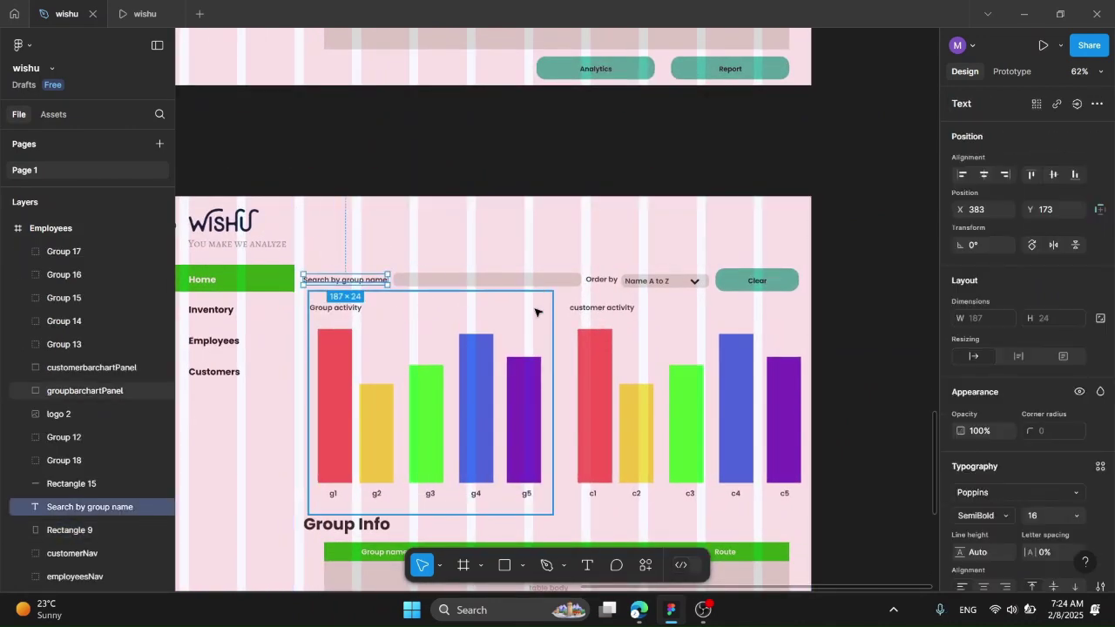
left_click(537, 312, "shift")
left_click(610, 305, "shift")
left_click(661, 280, "shift")
left_click(737, 289, "shift")
key("Delete")
Step: Delete the search field, both bar charts and the two info tables with their headings from the Employees frame
scroll(680, 287, "down", 1)
left_click(680, 287)
left_click(502, 275, "shift")
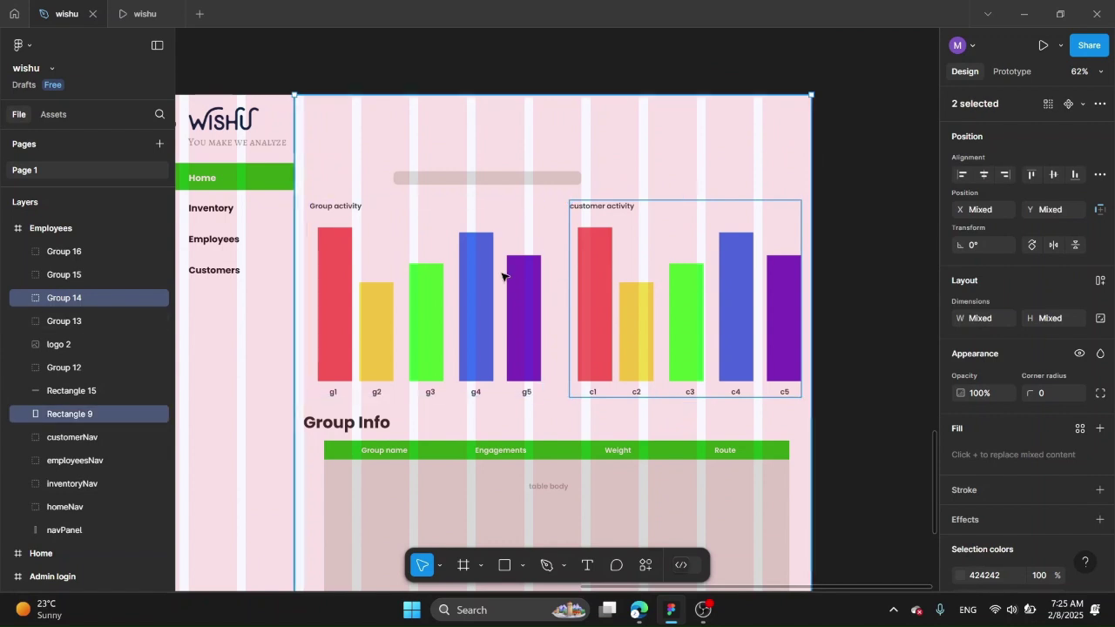
left_click(503, 276, "shift")
left_click(564, 178, "shift")
left_click(479, 319, "shift")
key("Delete")
scroll(476, 319, "down", 3)
left_click(457, 291)
key("Delete")
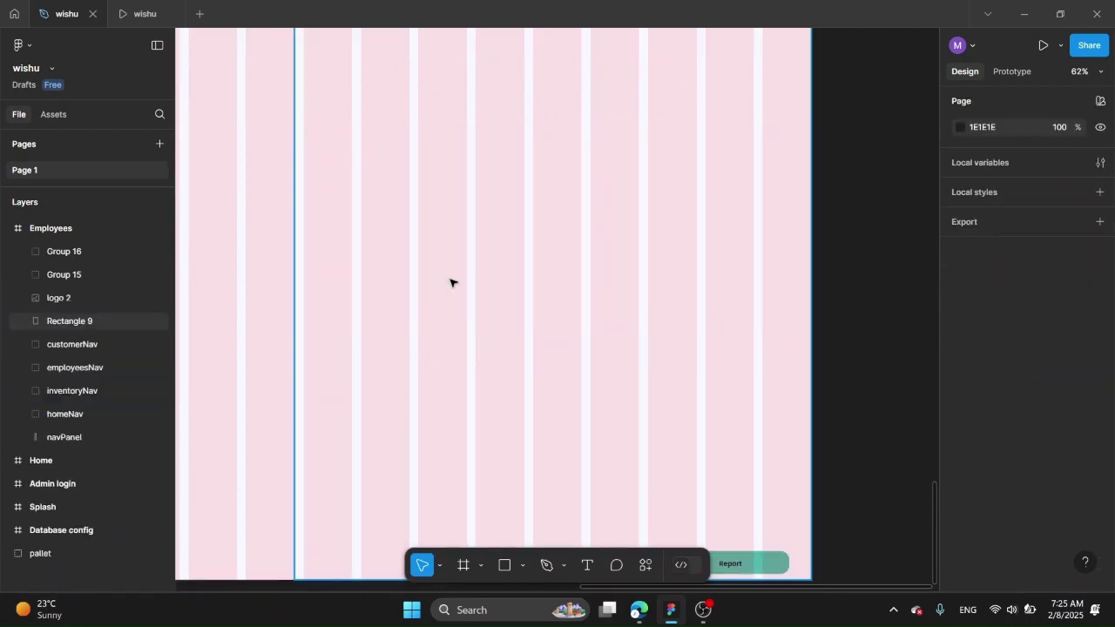
Step: Delete the Analytics and Report buttons at the foot of the Employees frame
scroll(452, 282, "down", 2)
left_click(680, 366)
key("Delete")
left_click(630, 366)
key("Delete")
Step: Highlight the Employees navigation item with the Home item's green 21B217 background and F8F8FF text
scroll(630, 366, "left", 3)
scroll(630, 366, "up", 4)
scroll(632, 366, "up", 3)
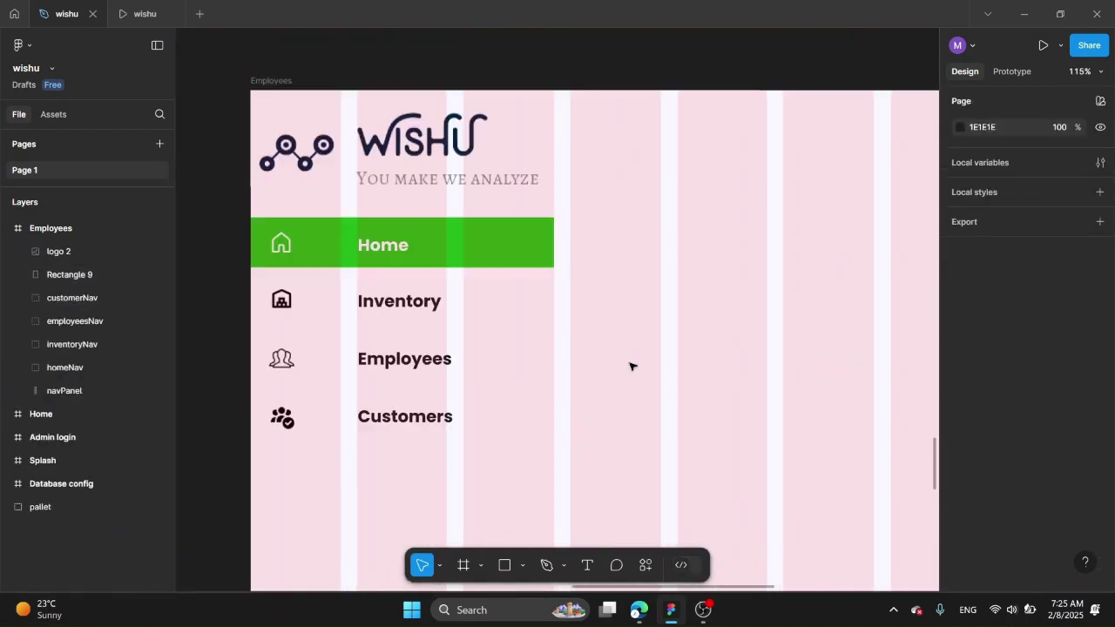
left_click(500, 360)
scroll(987, 484, "down", 2)
left_click(961, 506)
left_click(787, 426)
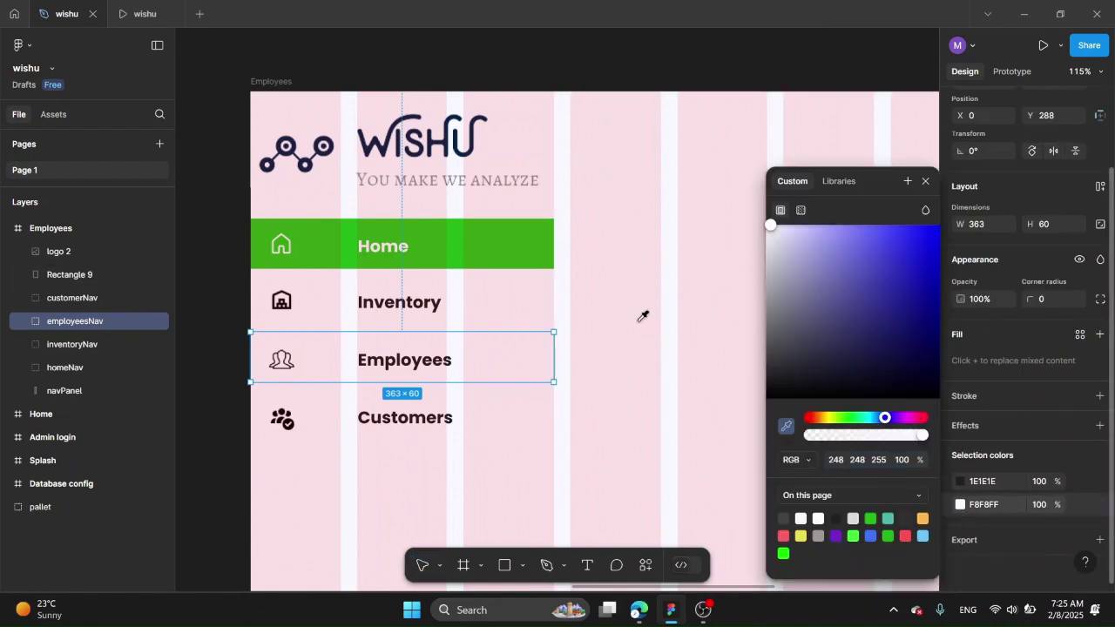
left_click(531, 235)
key("Escape")
left_click(961, 482)
left_click(802, 519)
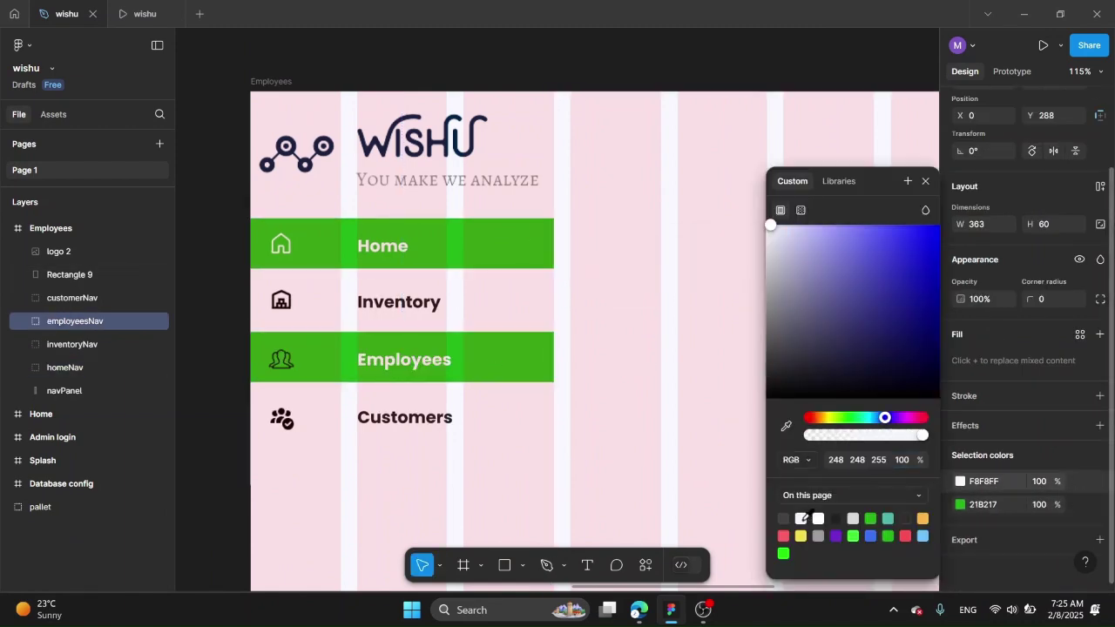
Step: Replace the dark icon of the Employees navigation item with the light employees image from the desktop icons folder
double_click(285, 364)
key("Delete")
key("super+d")
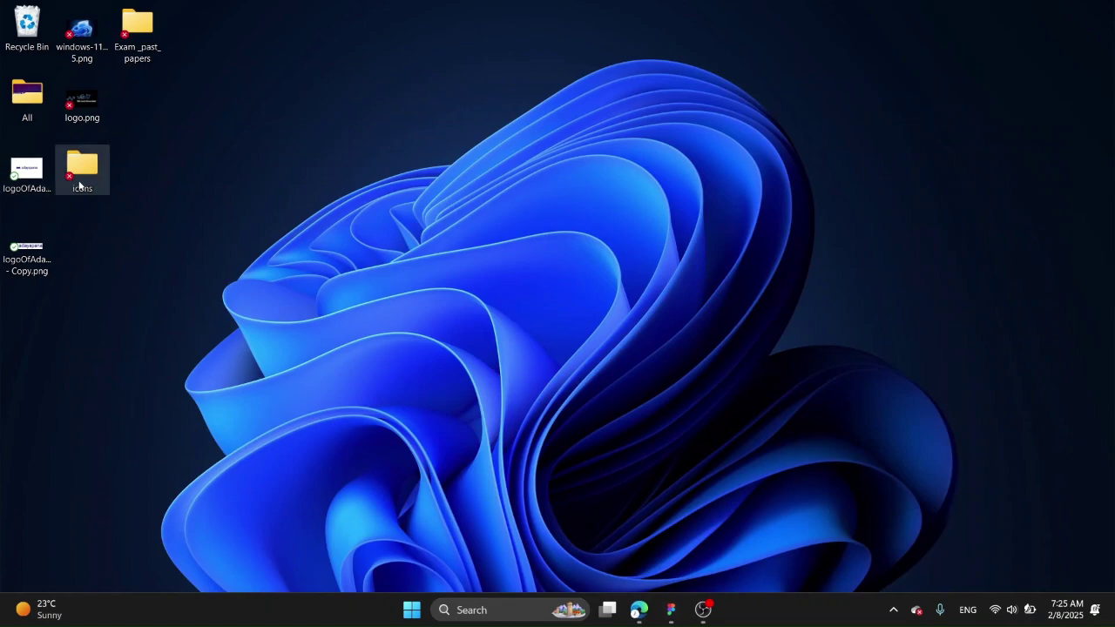
double_click(80, 183)
double_click(160, 156)
left_click_drag(246, 144, 294, 380)
scroll(292, 383, "up", 5)
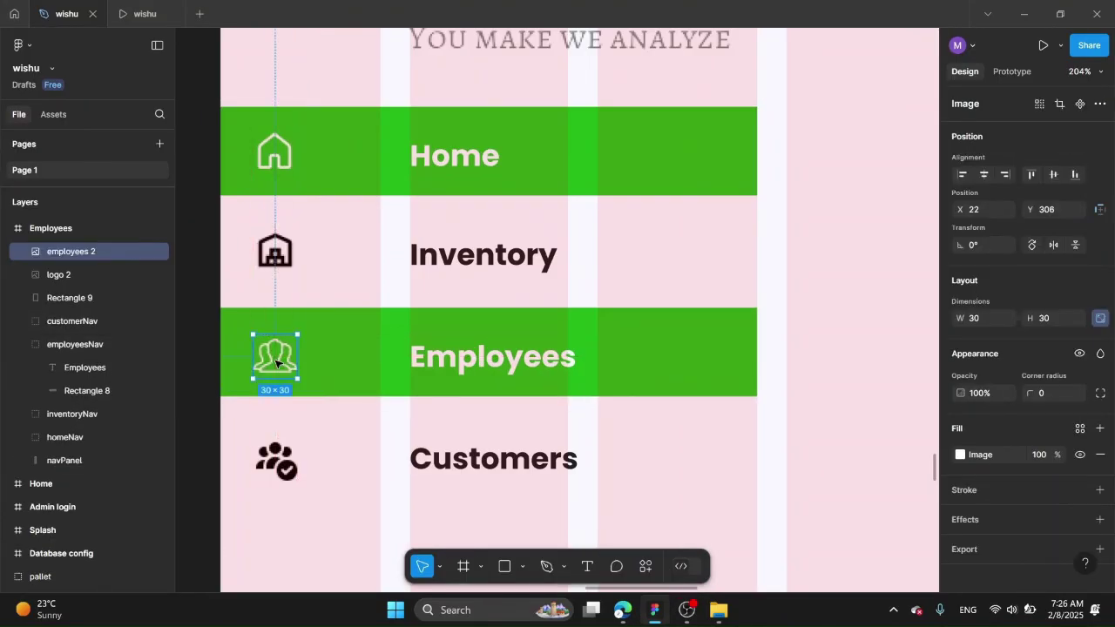
Step: Remove the highlight from the Home navigation item by giving it an F8F8FF background and dark text
left_click(565, 181)
left_click(960, 575)
left_click(802, 519)
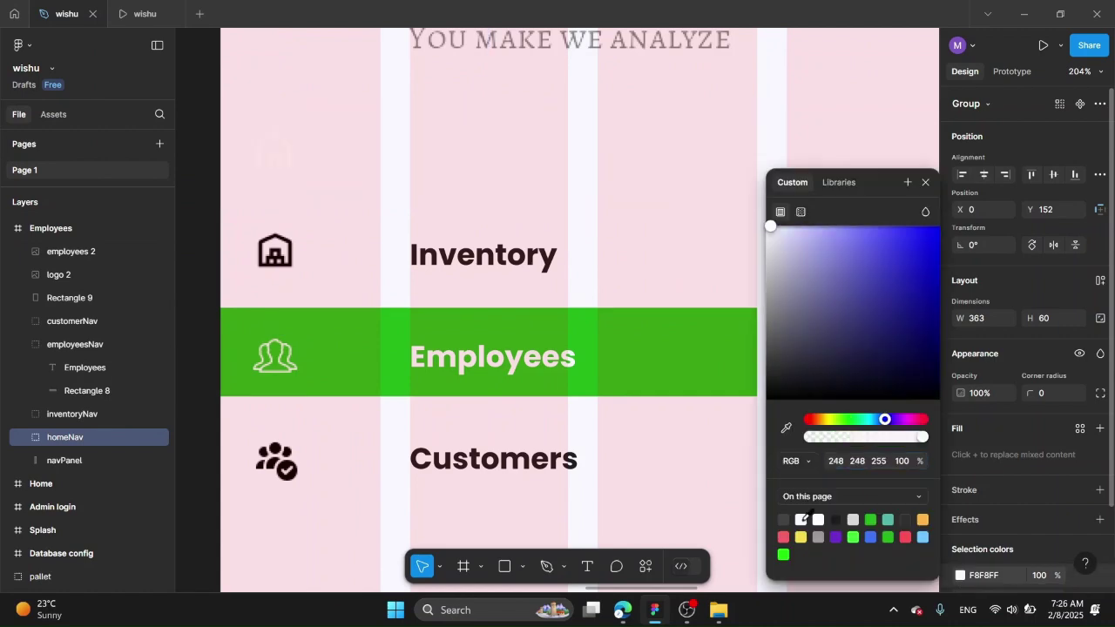
double_click(459, 158)
left_click(960, 445)
left_click(837, 519)
Step: Replace the light Home navigation icon with the dark home image from the icons folder
left_click(286, 158)
key("Delete")
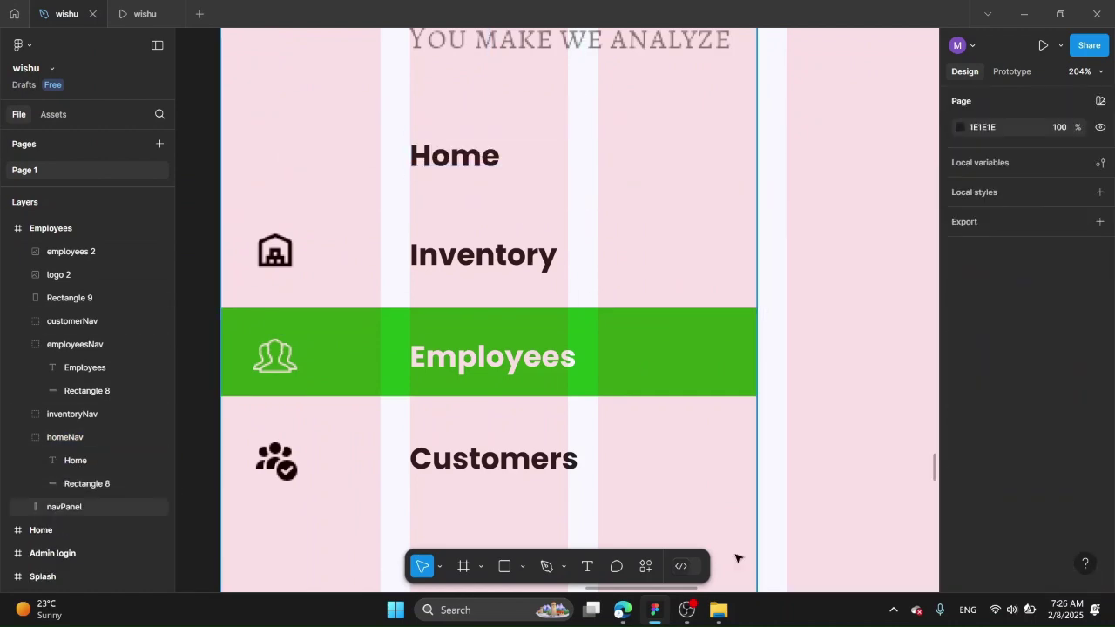
left_click(719, 610)
left_click(427, 50)
double_click(171, 144)
left_click_drag(325, 144, 276, 160)
left_click(209, 160)
scroll(209, 159, "down", 4)
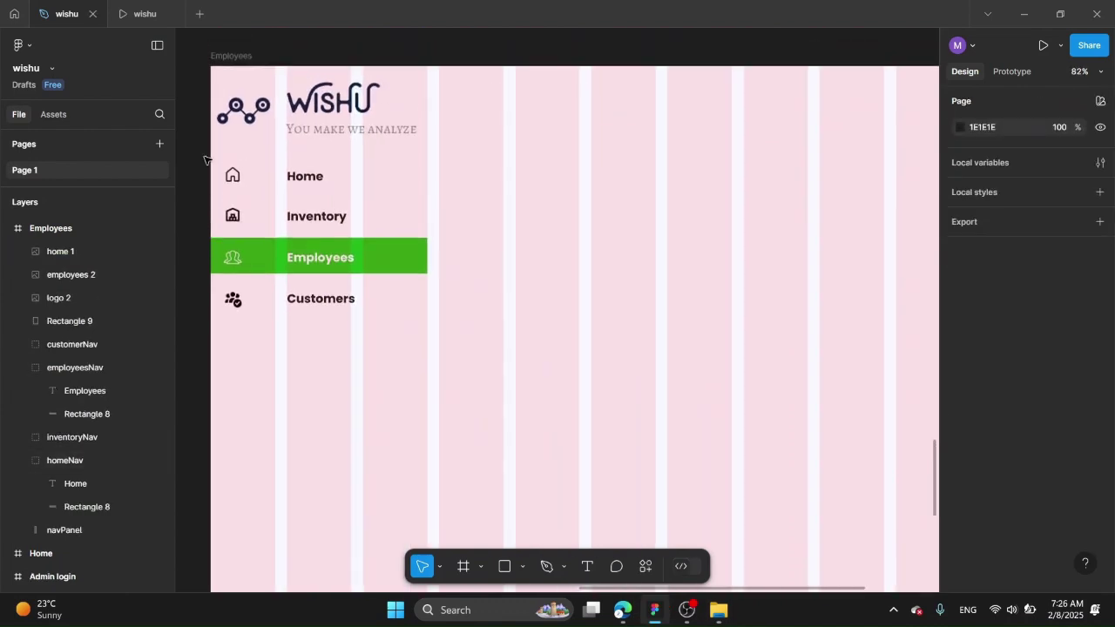
Step: Add a prototype connection from the Employees navigation item on the Home frame to the Employees frame
scroll(209, 160, "up", 3)
scroll(209, 160, "down", 3)
left_click(1012, 72)
scroll(392, 348, "up", 3)
left_click(299, 198)
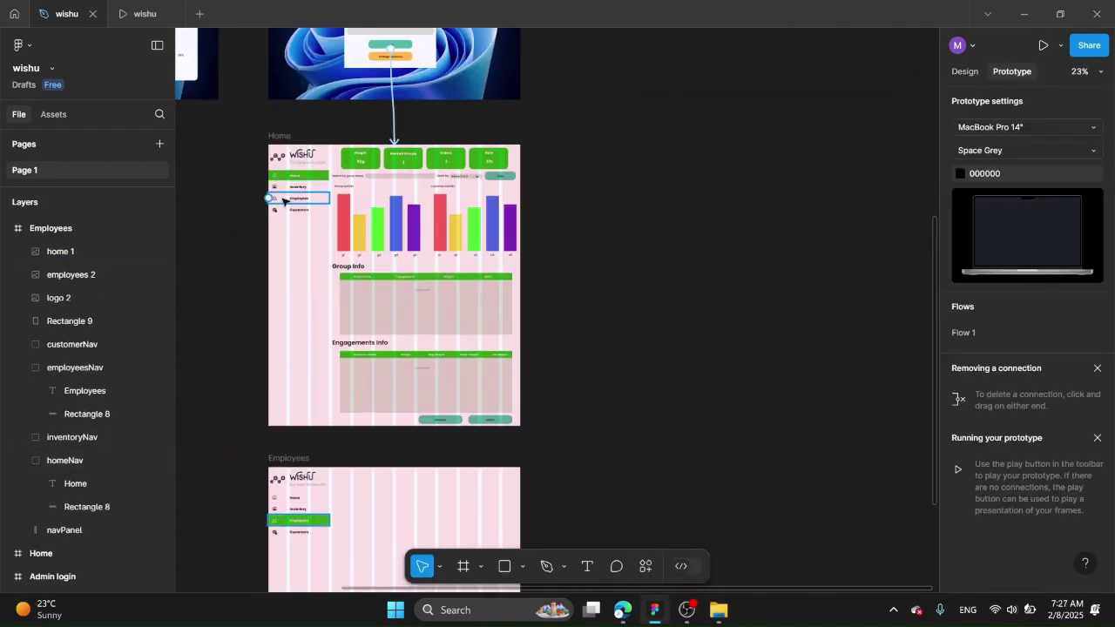
left_click_drag(330, 198, 466, 507)
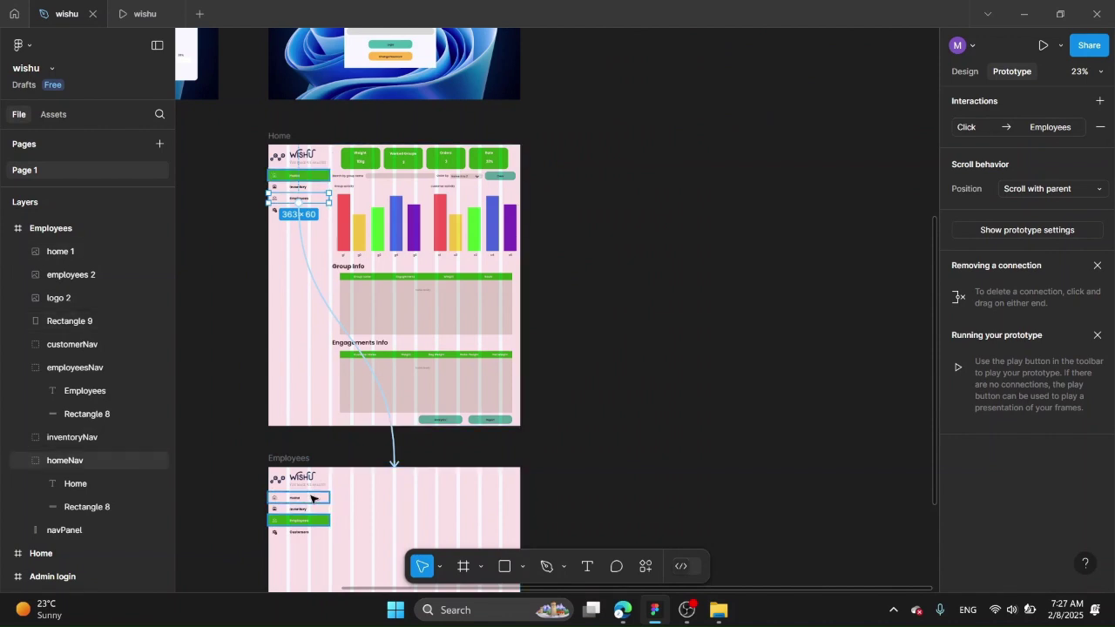
Step: Add a prototype connection from the Home navigation item on the Employees frame back to the Home frame
left_click(314, 499)
left_click_drag(329, 498, 326, 347)
left_click(467, 464)
Step: Run the prototype from the database configuration screen through the admin login to the Home page
left_click(145, 14)
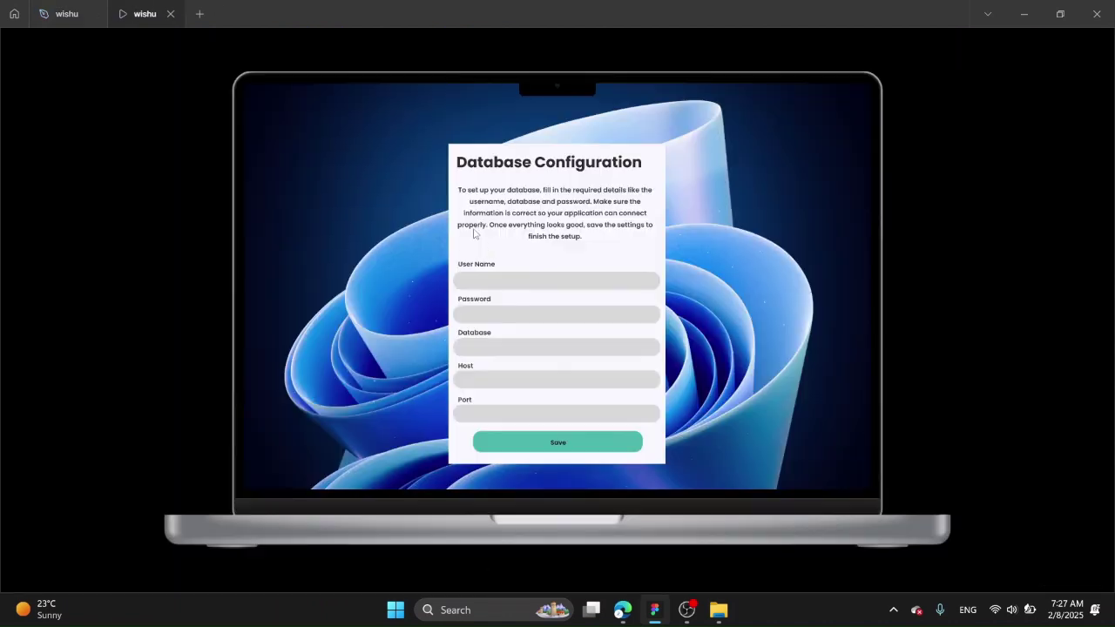
left_click(531, 444)
left_click(577, 358)
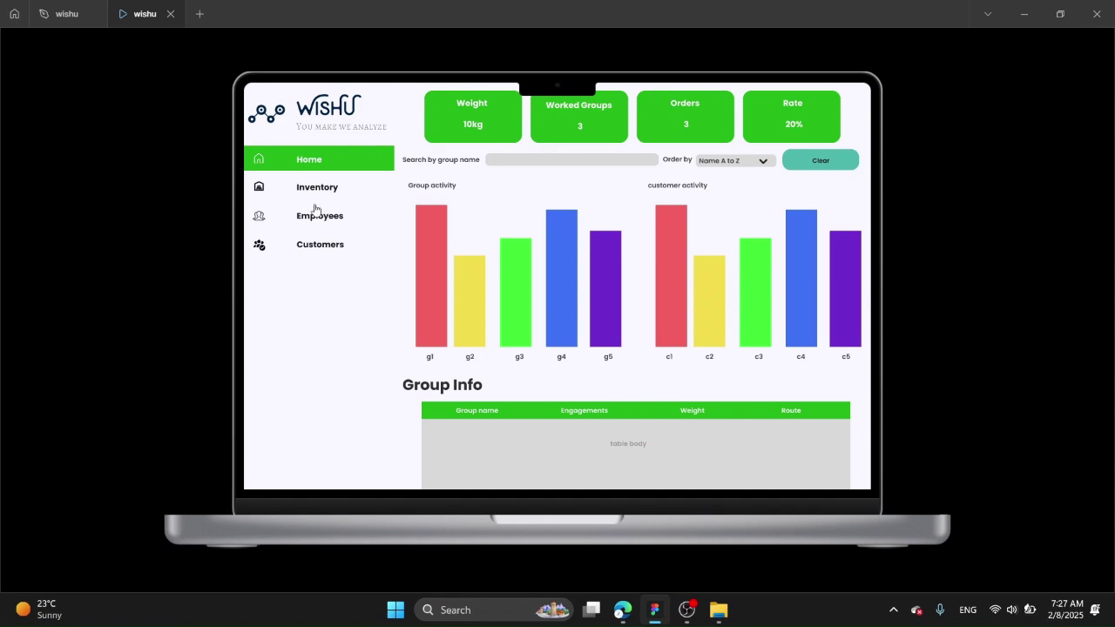
Step: Draw a 1129 × 100 rectangle along the Employees frame's upper edge, beside the navigation panel at X 383, Y 0
left_click(65, 19)
scroll(602, 346, "up", 3)
left_click(959, 73)
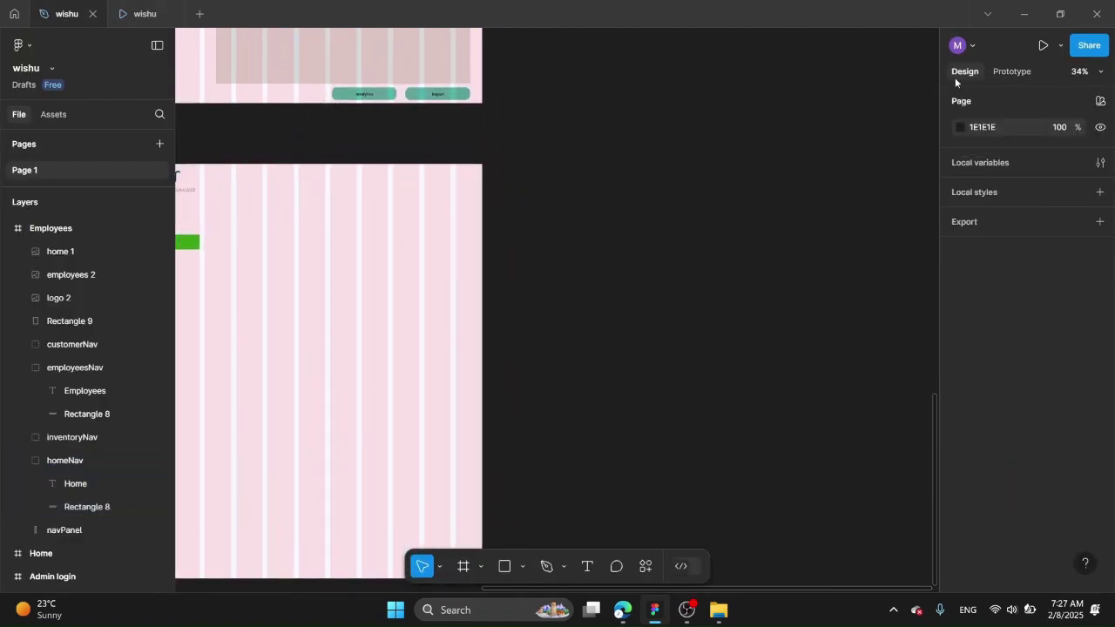
scroll(698, 244, "left", 3)
scroll(709, 247, "up", 5)
scroll(612, 253, "left", 2)
scroll(540, 257, "down", 3)
key("r")
mouse_move(476, 258)
left_mouse_down()
mouse_move(560, 319)
mouse_move(497, 236)
mouse_move(457, 230)
mouse_move(866, 241)
left_mouse_up()
scroll(498, 240, "up", 5)
type("100")
key("Return")
scroll(418, 207, "down", 3)
scroll(864, 230, "up", 5)
scroll(864, 228, "up", 3)
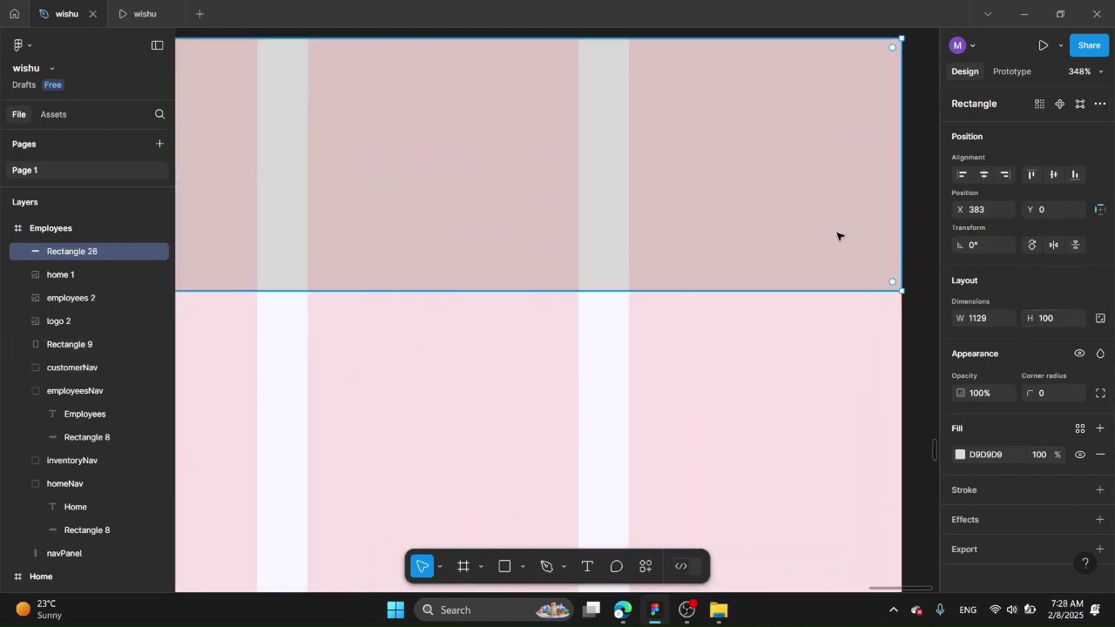
Step: Draw a small rectangle about 70 × 49 inside the header bar and fill it with gray 9F9A9A
key("Escape")
scroll(838, 235, "down", 5)
scroll(914, 349, "up", 2)
mouse_move(401, 84)
left_mouse_down()
mouse_move(480, 140)
mouse_move(413, 245)
left_mouse_up()
left_click(961, 455)
left_click(818, 538)
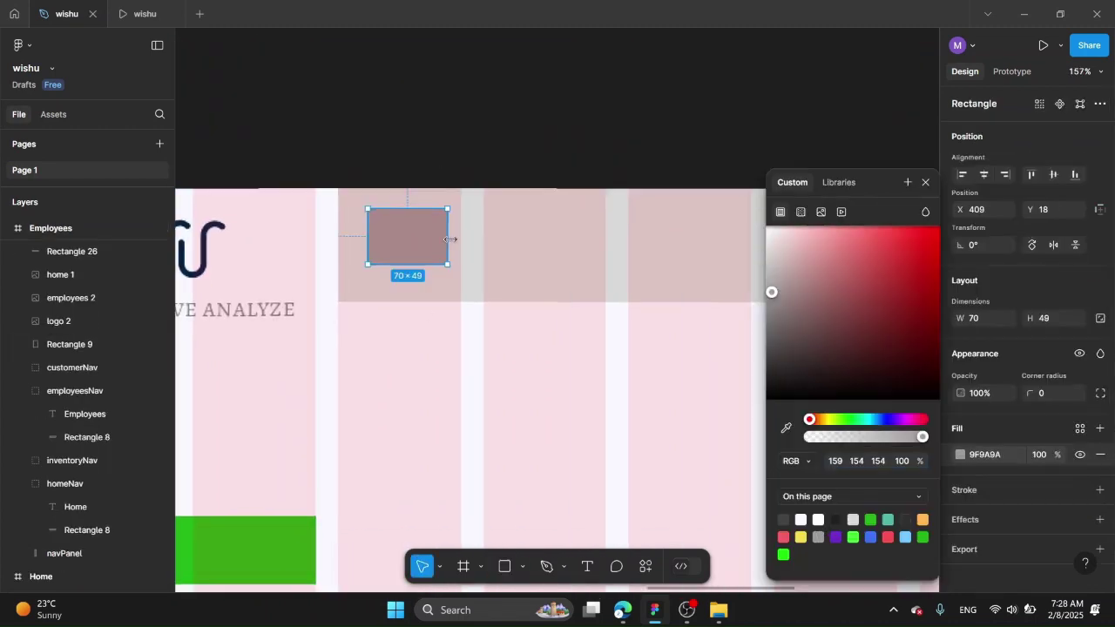
Step: Enlarge the small gray rectangle to 235 × 100, aligned with the header bar's start at X 383, Y 0
scroll(450, 238, "down", 5)
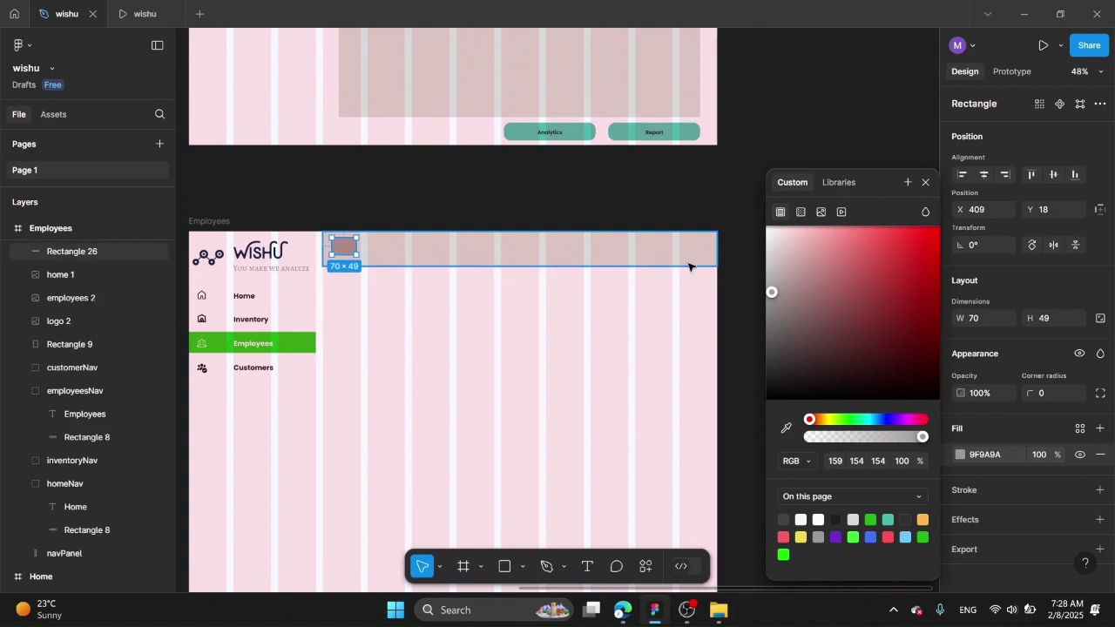
scroll(688, 266, "up", 5)
left_click_drag(375, 238, 484, 250)
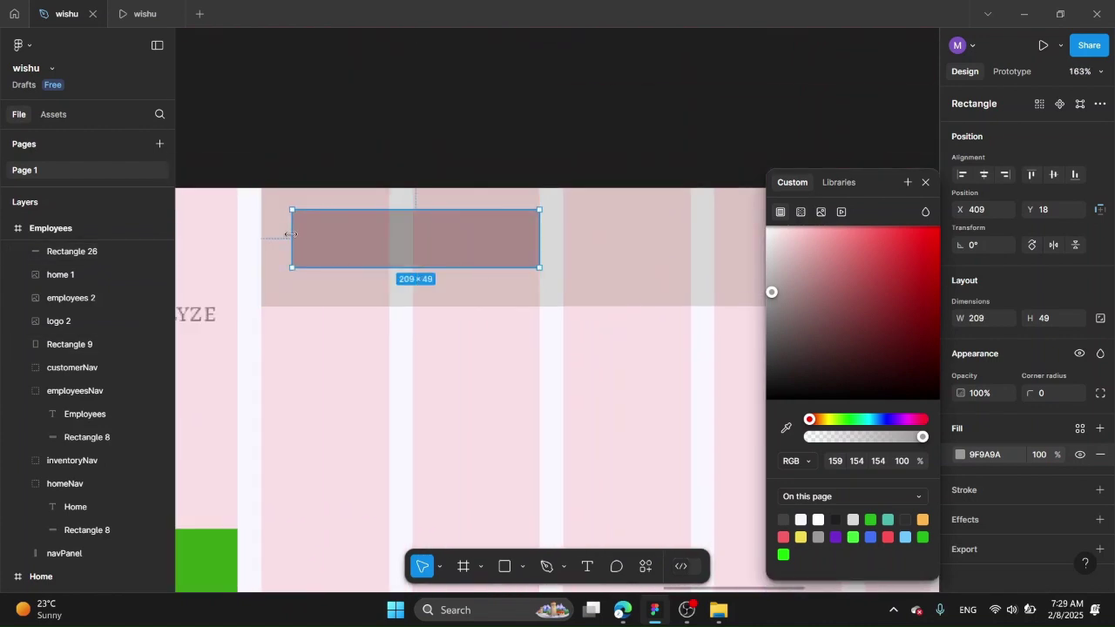
left_click(1052, 323)
type("1")
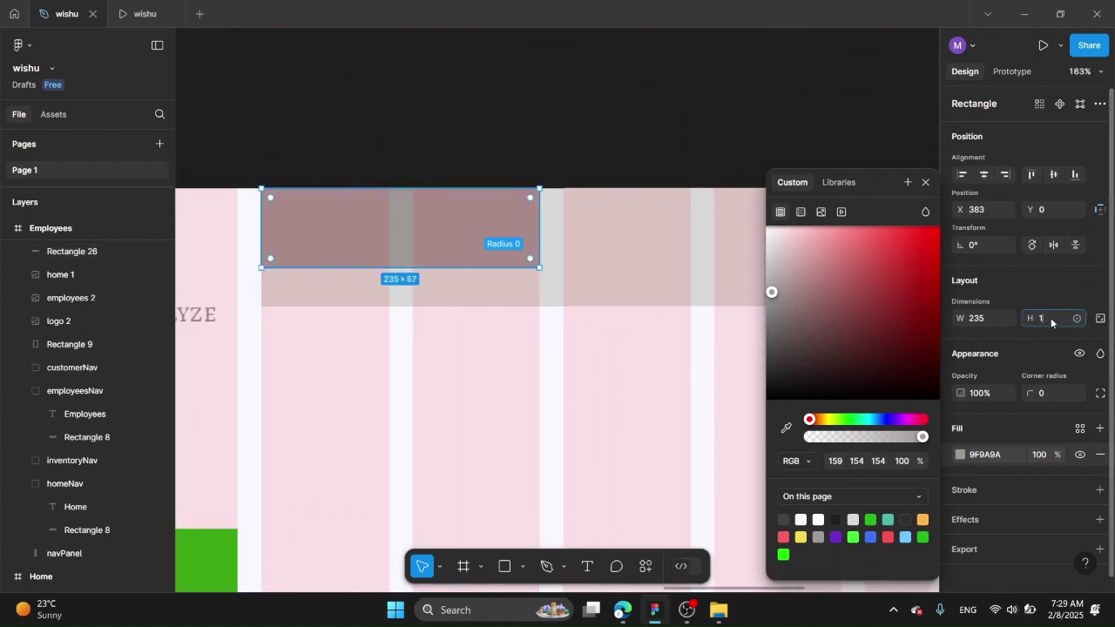
type("00")
key("Return")
Step: Fill the 235-wide tab rectangle with the green 21B217 sampled from the Employees navigation item
left_click(787, 429)
left_click(207, 544)
left_click(142, 13)
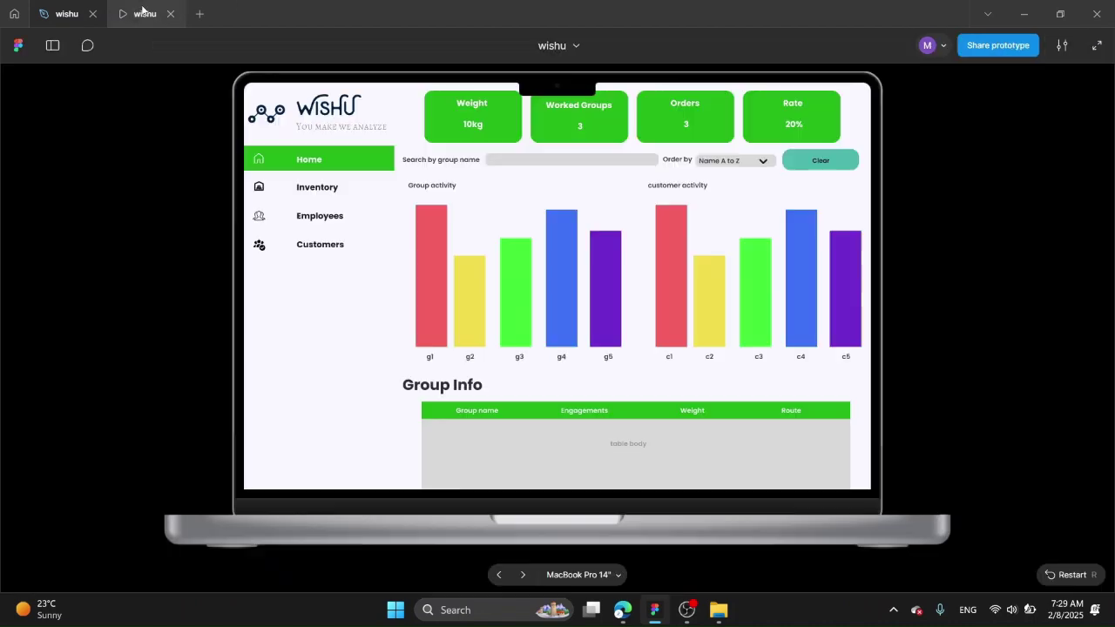
left_click(67, 13)
Step: Set the green tab rectangle's height to 60 and compare it with the prototype preview
left_click(342, 111)
scroll(342, 110, "left", 1)
key("ctrl+v")
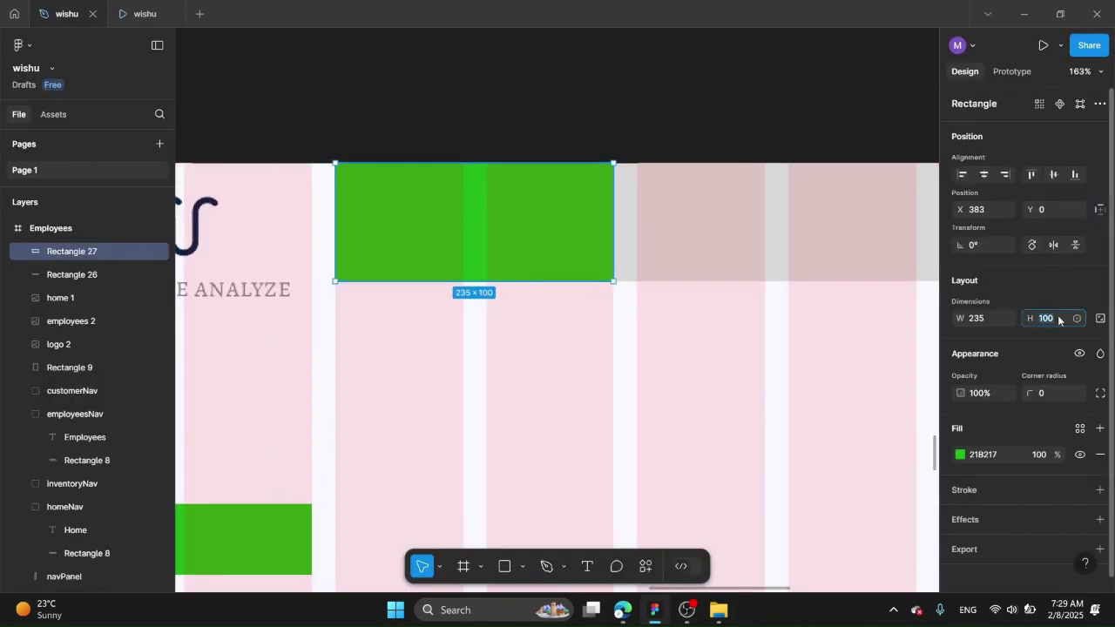
type("60")
key("Return")
left_click(709, 215)
left_click(130, 8)
left_click(67, 13)
Step: Set the green tab rectangle's height to 80 and check the prototype preview for comparison
left_click(76, 250)
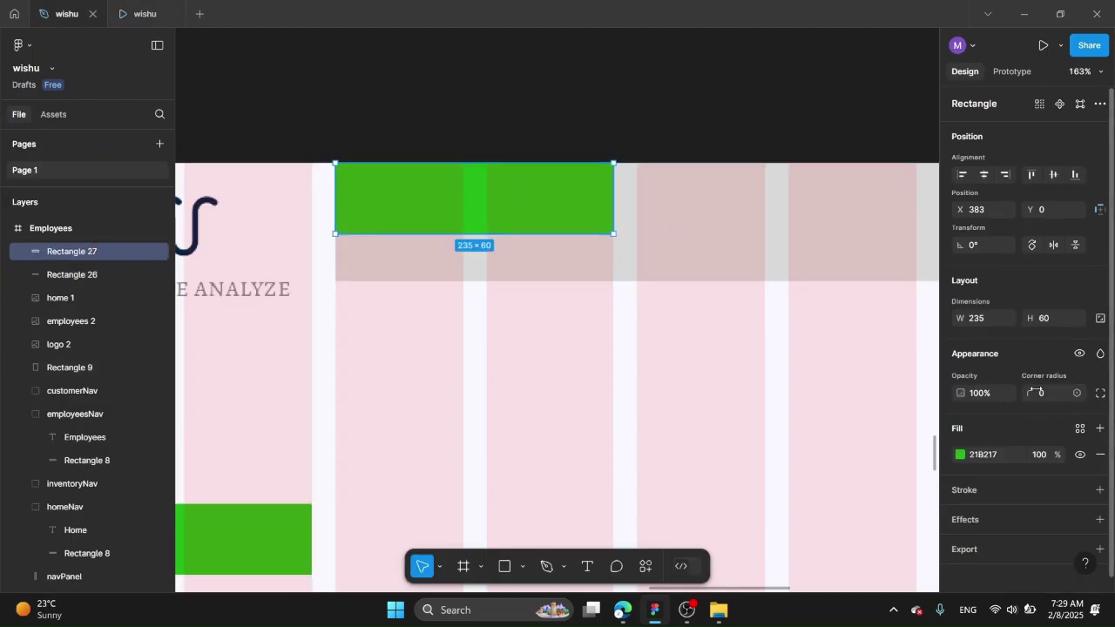
type("80")
key("Return")
left_click(137, 15)
left_click(67, 13)
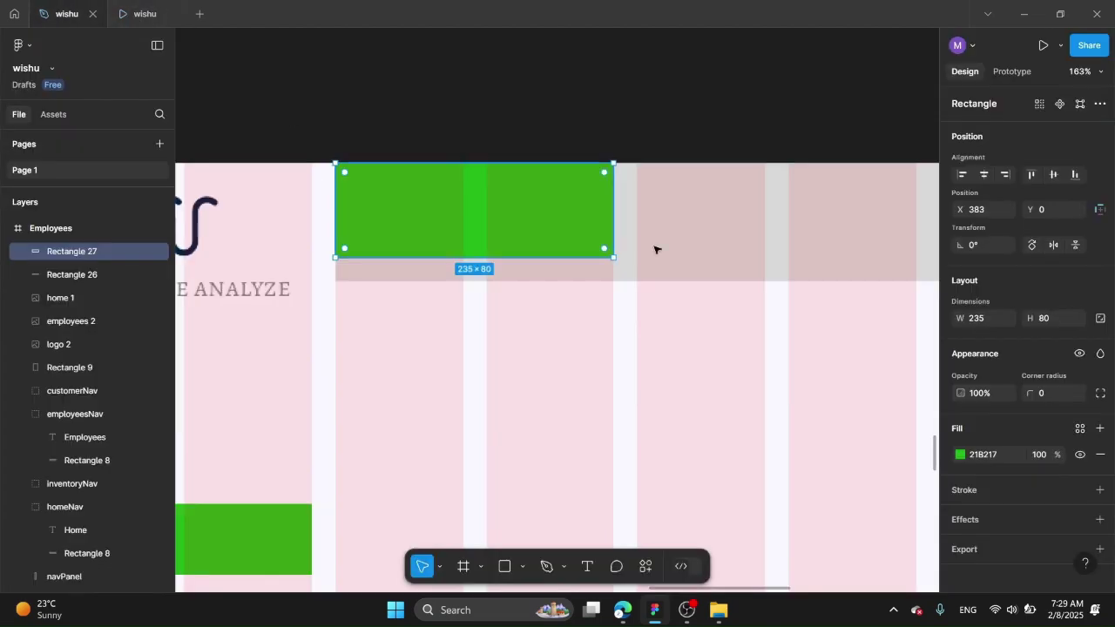
Step: Set the gray header bar's height to 80 to match the green tab rectangle
left_click(655, 249)
left_click(1061, 322)
key("Return")
Step: Copy the palette's Headings text onto the green header tab and change its text to Employees
scroll(555, 528, "down", 6)
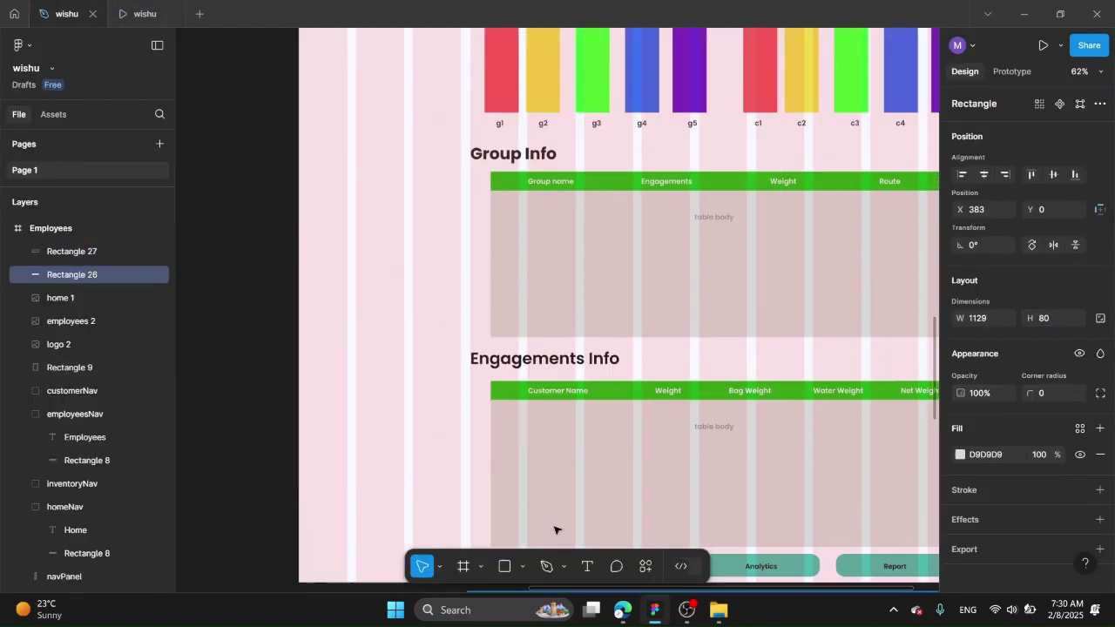
left_click(485, 259)
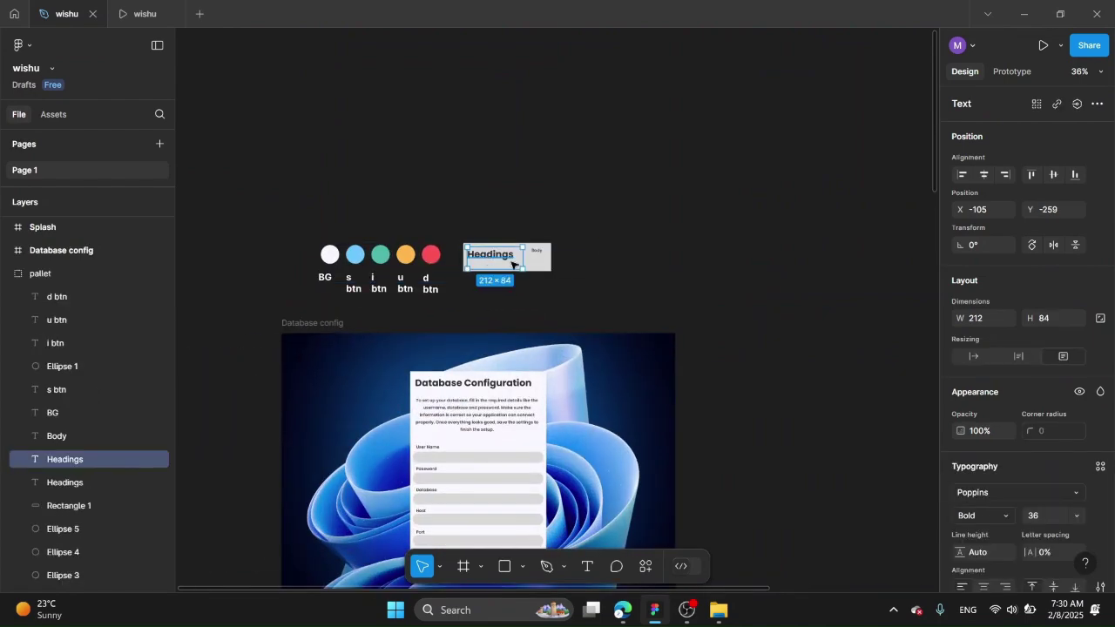
scroll(782, 421, "down", 15)
left_click_drag(512, 261, 882, 374)
scroll(877, 374, "up", 7)
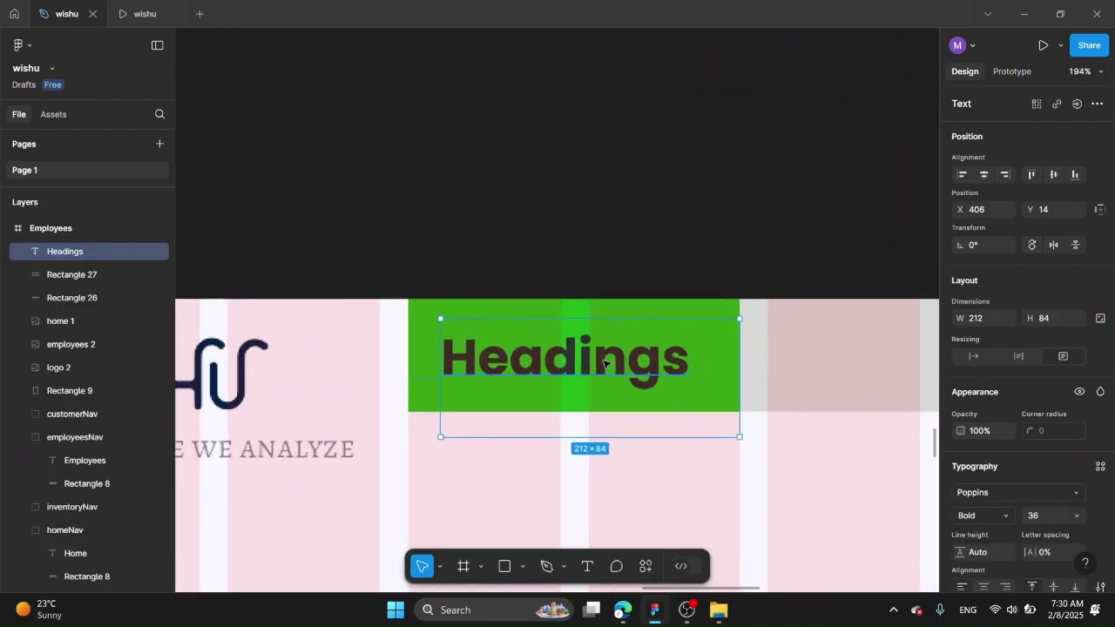
key("Escape")
scroll(588, 240, "up", 2)
scroll(588, 240, "down", 2)
scroll(975, 374, "down", 3)
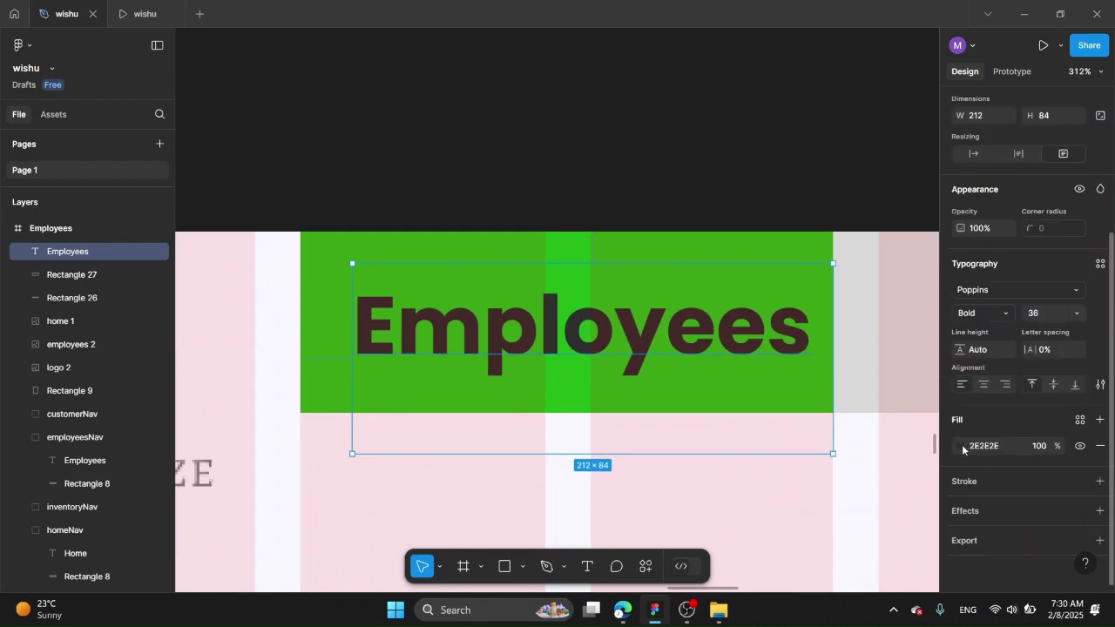
Step: Set the header tab's Employees text color to the off-white F8F8FF
left_click(962, 446)
left_click(809, 520)
left_click(530, 111)
scroll(528, 217, "down", 1)
Step: Fit the Employees text box exactly over the green tab, 235 wide and 80 high at X 383, Y 0
left_click_drag(526, 266, 475, 245)
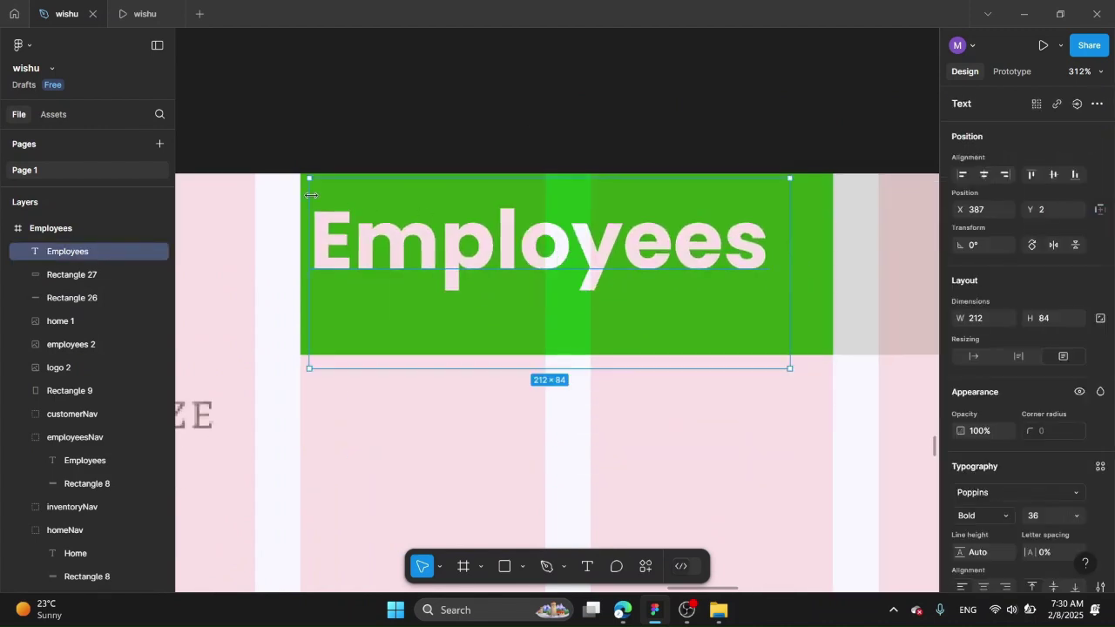
left_click_drag(312, 195, 300, 192)
scroll(416, 191, "up", 3)
scroll(492, 364, "down", 2)
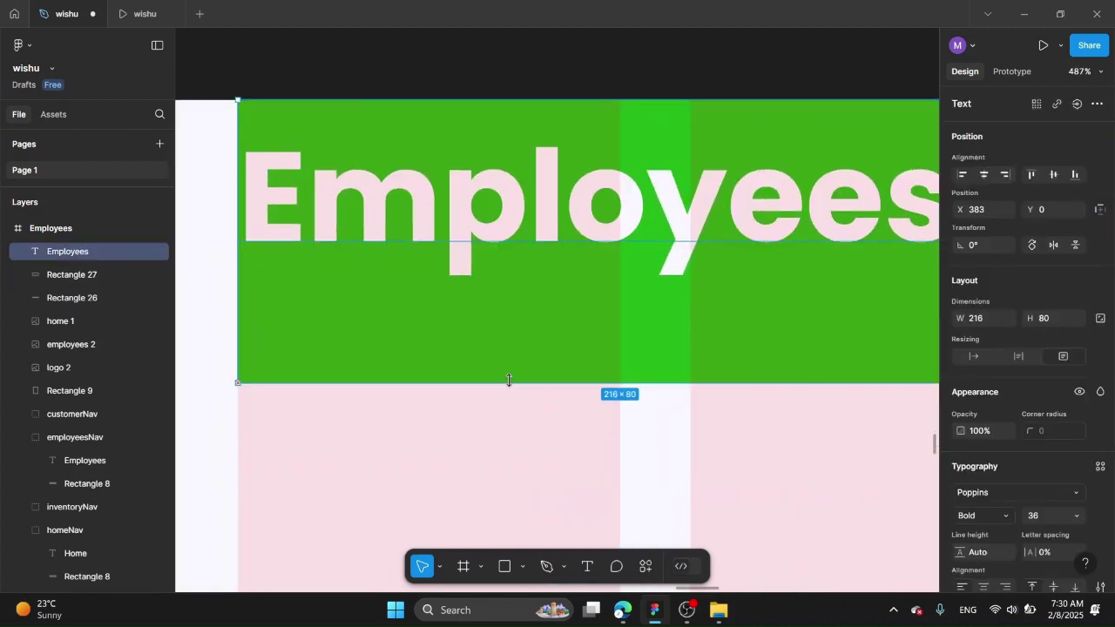
scroll(509, 380, "right", 3)
scroll(1009, 373, "down", 3)
Step: Center the Employees tab text horizontally and vertically in its box and check it in the prototype preview
left_click(983, 422)
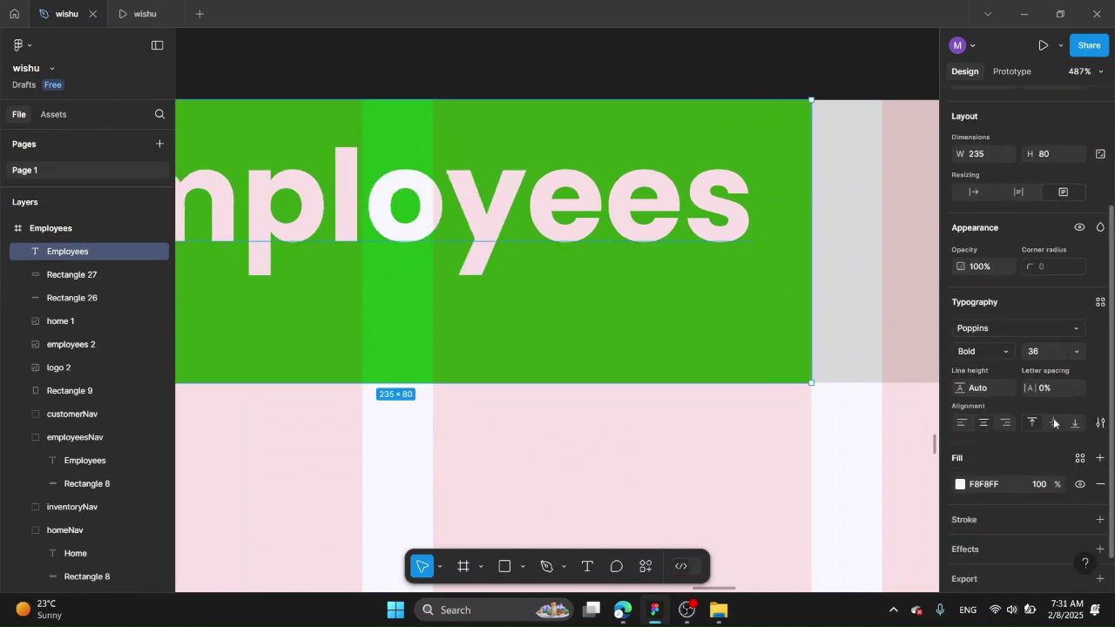
left_click(1053, 423)
scroll(547, 494, "down", 3)
left_click(139, 14)
left_click(66, 14)
scroll(528, 331, "down", 8)
scroll(528, 331, "up", 10)
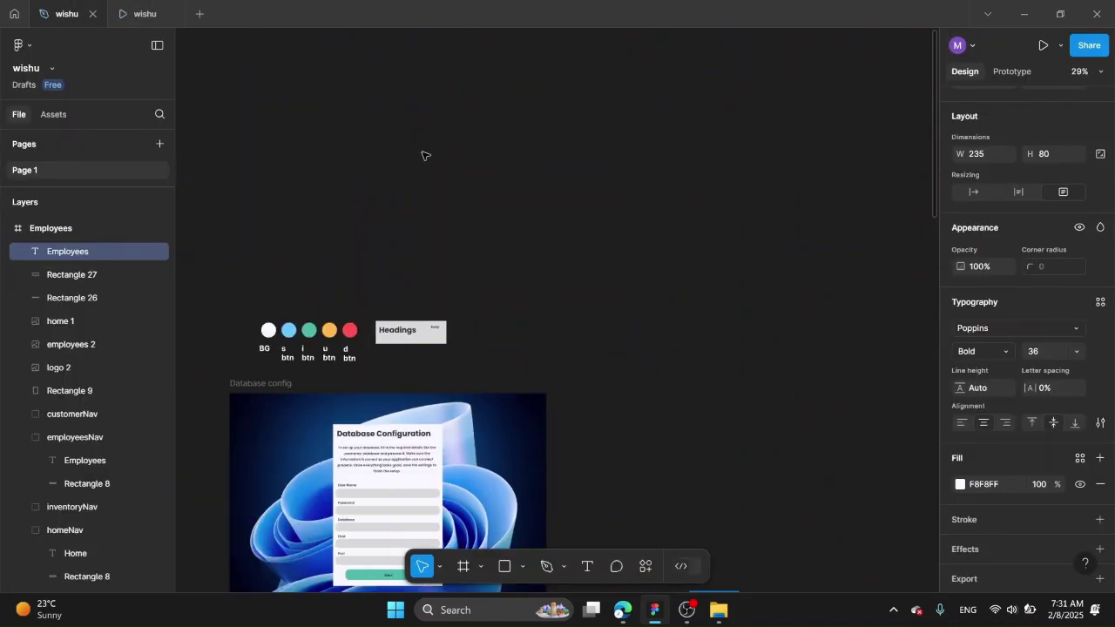
Step: Set the Employees tab text's font size to 20
scroll(711, 333, "down", 12)
scroll(711, 334, "right", 1)
type("28")
key("Return")
scroll(590, 162, "up", 5)
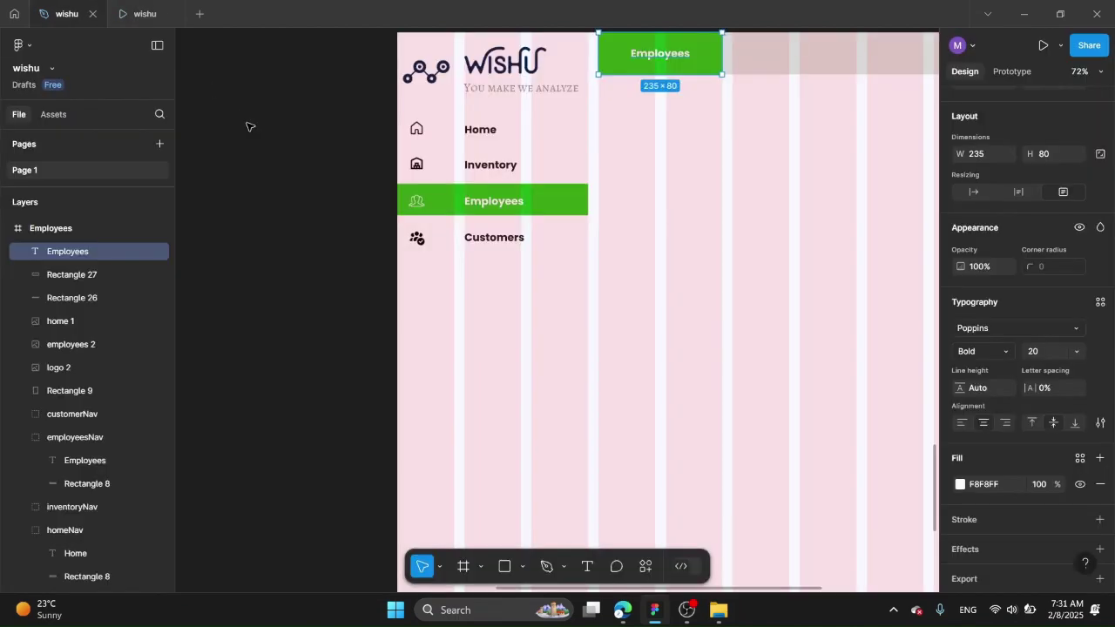
Step: Group the Employees tab's text and green rectangle, and place a duplicate of the group beside it at X 638
scroll(248, 128, "up", 3)
scroll(248, 128, "up", 3)
left_click(740, 110)
left_click(740, 109, "shift")
key("ctrl+g")
scroll(690, 115, "right", 5)
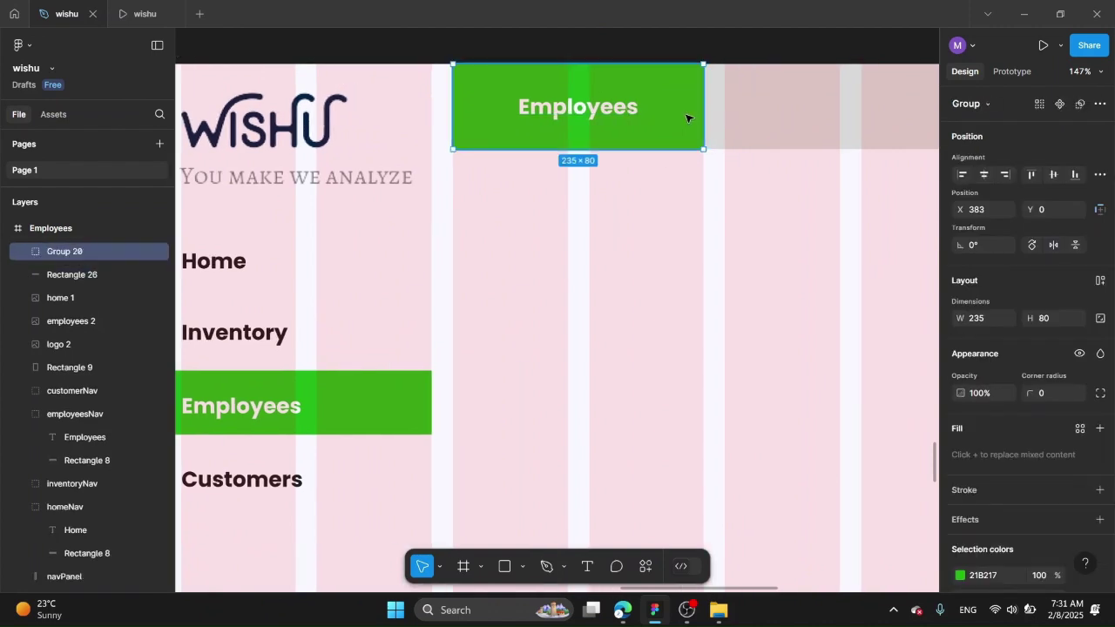
left_click_drag(470, 124, 710, 129)
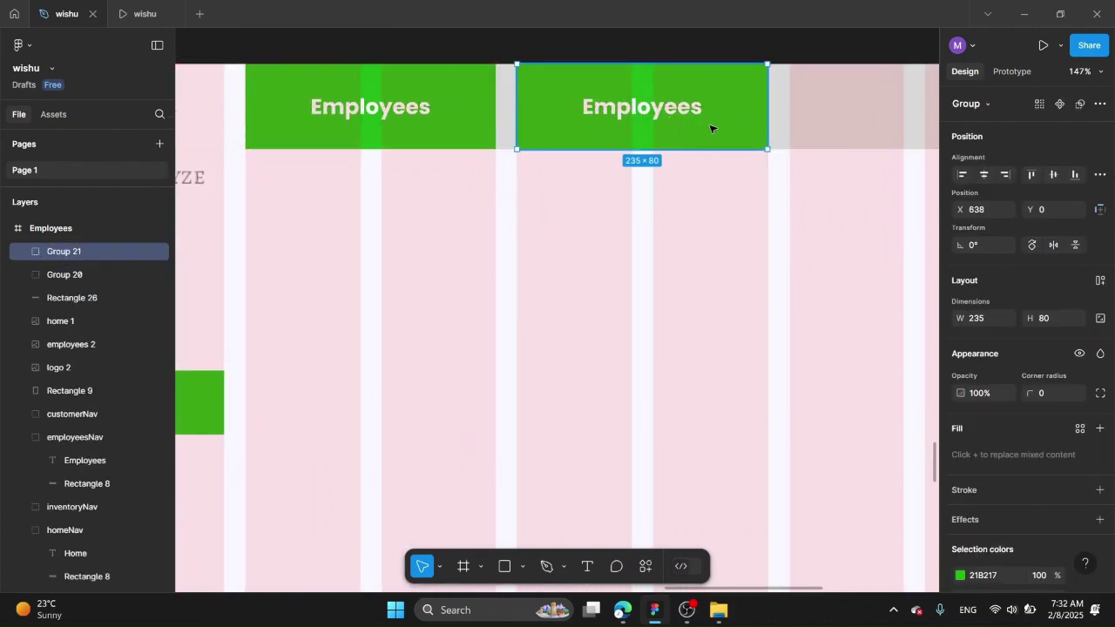
Step: Change the second header tab's text to Groups
double_click(664, 109)
type("Groups")
left_click(665, 114)
left_click(658, 111)
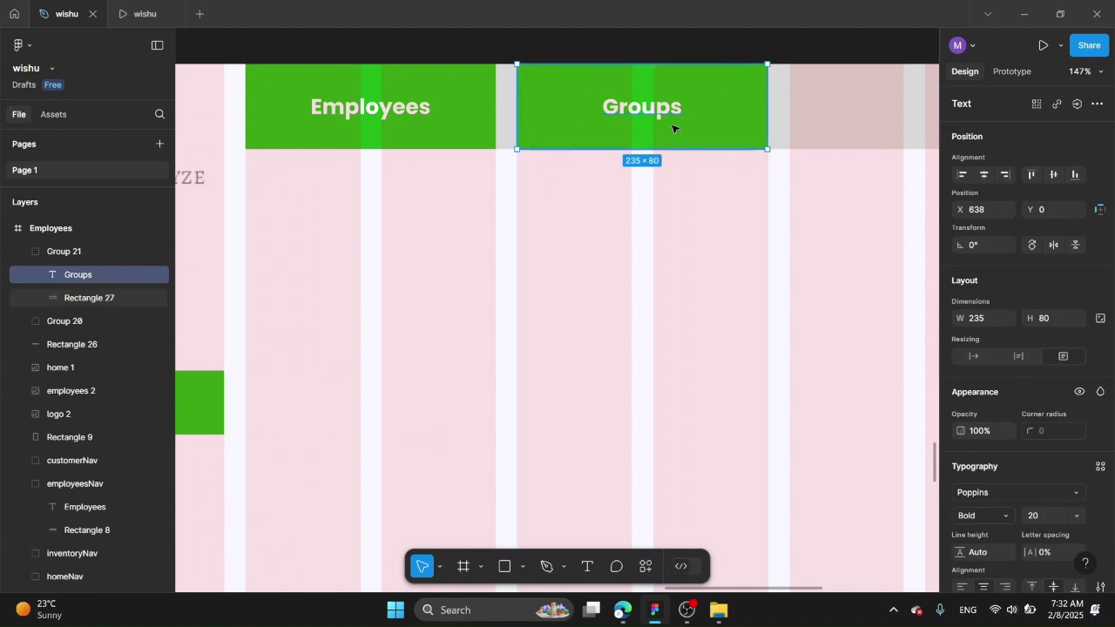
Step: Set the Groups tab's text to 1E1E1E and its rectangle to F8F8FF, and check the result in the prototype preview
scroll(967, 399, "down", 3)
left_click(960, 446)
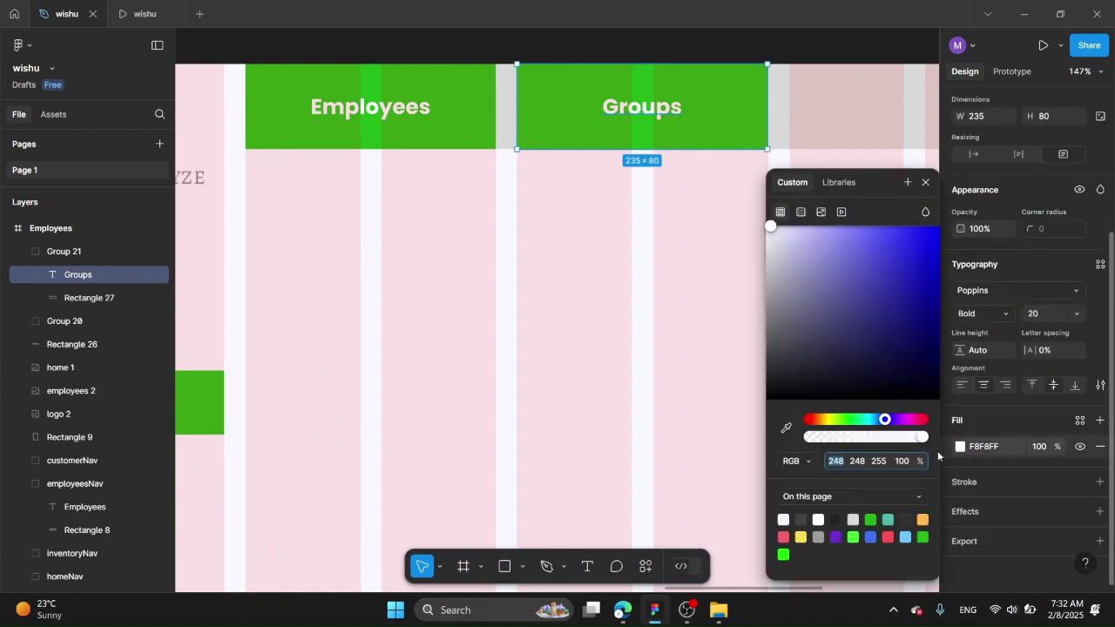
left_click(838, 519)
left_click(728, 124)
left_click(961, 446)
left_click(783, 519)
left_click(610, 366)
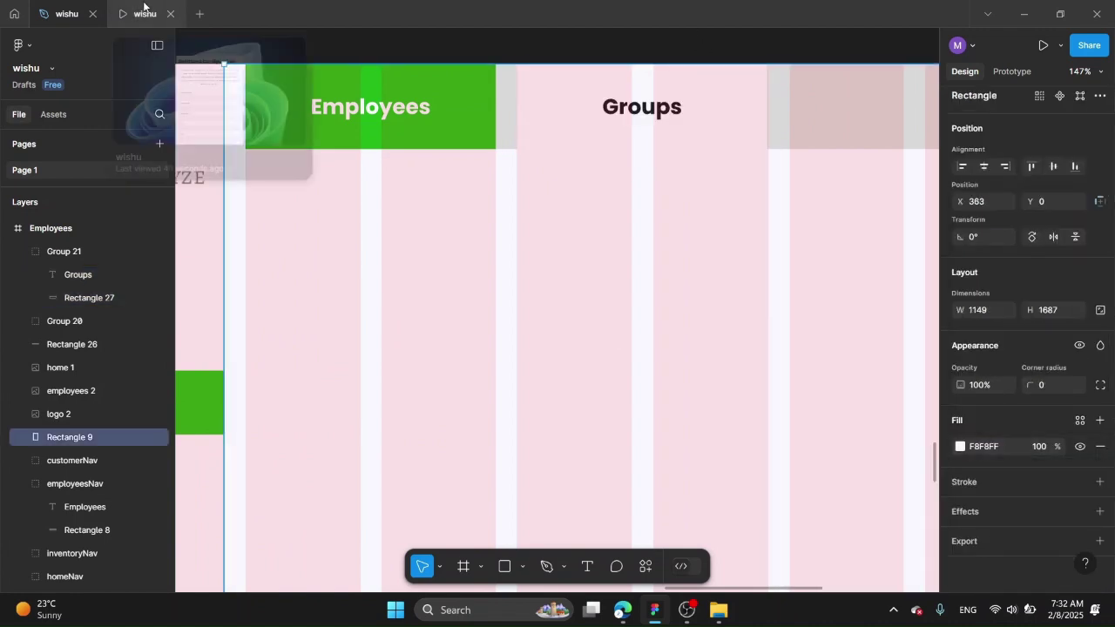
left_click(145, 14)
left_click(78, 14)
scroll(376, 148, "down", 3)
Step: Duplicate the Groups tab to X 893 and change the copy's text to Routes
left_click(580, 138)
key("ctrl+d")
left_click_drag(583, 138, 444, 136)
left_click_drag(444, 136, 588, 137)
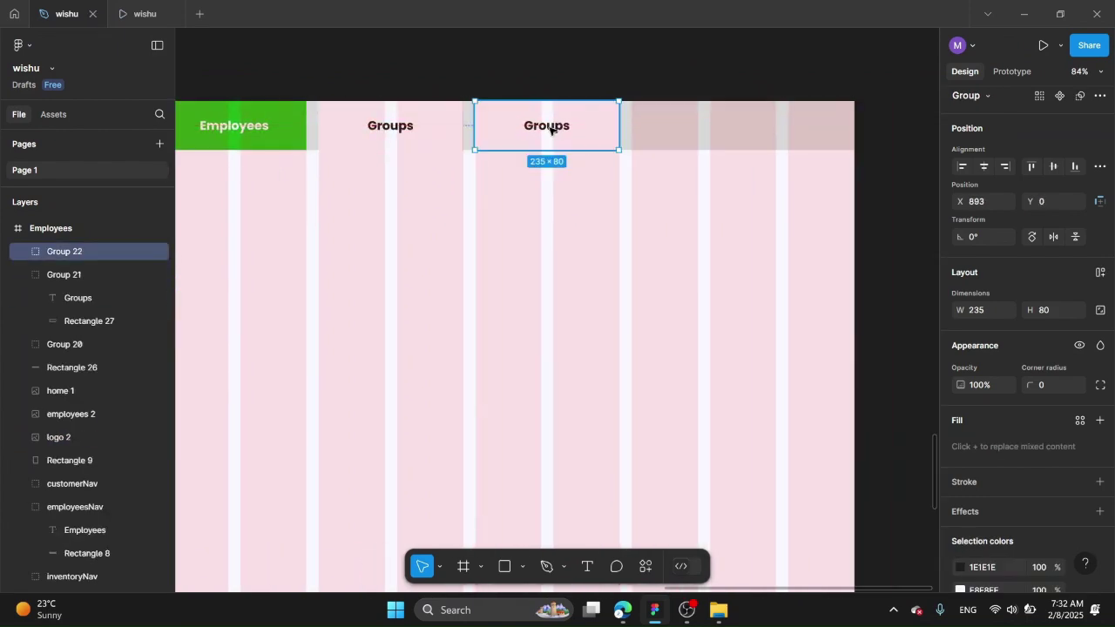
double_click(550, 130)
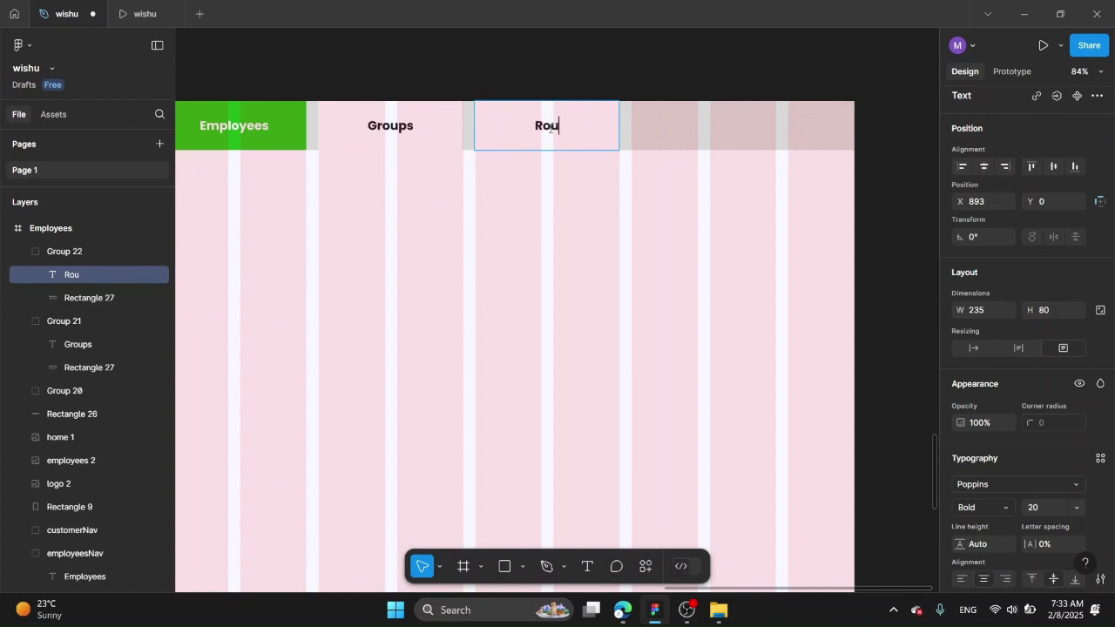
scroll(610, 46, "right", 2)
key("ctrl+d")
left_click_drag(505, 131, 662, 130)
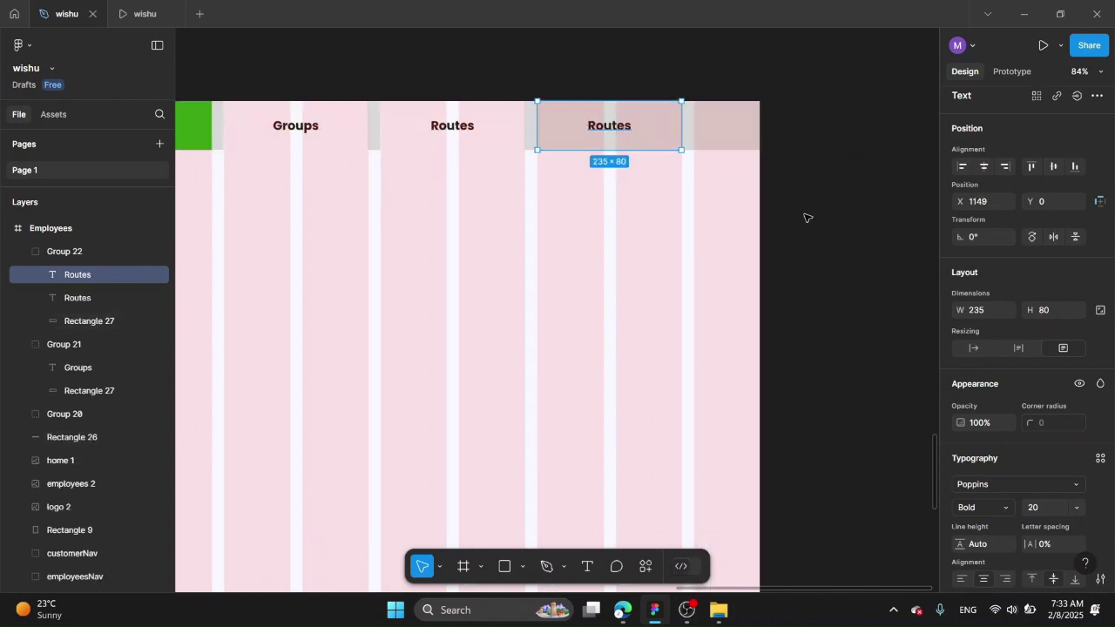
left_click(804, 217)
key("ctrl+z")
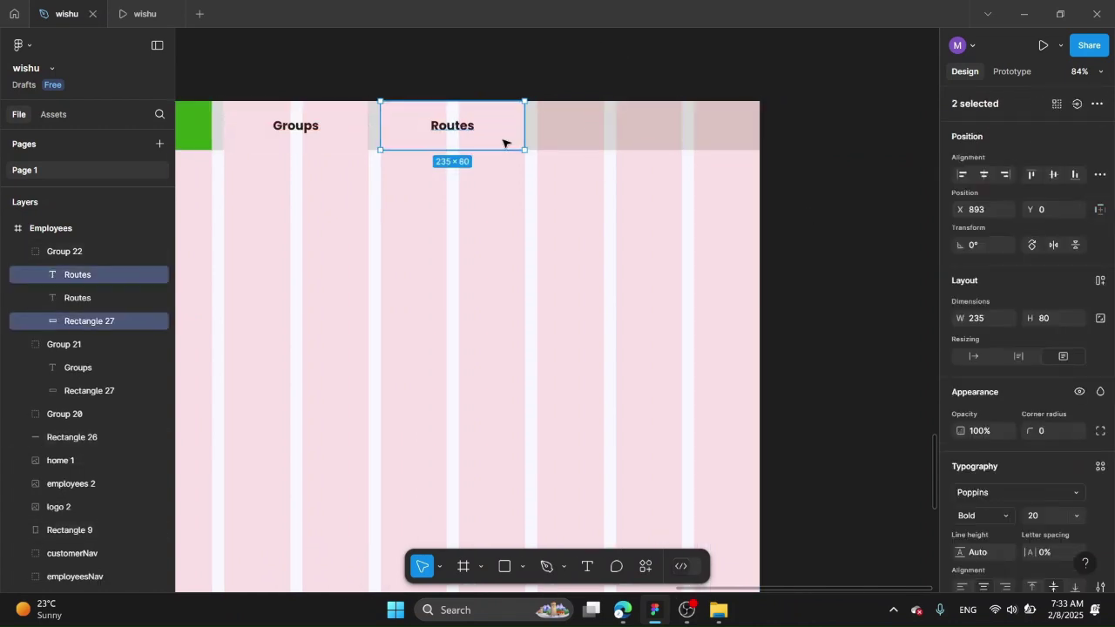
Step: Group the Routes tab's text and rectangle, and place a duplicate of the group at X 1149
key("ctrl+g")
key("ctrl+d")
left_click_drag(485, 140, 568, 140)
left_click_drag(636, 137, 643, 137)
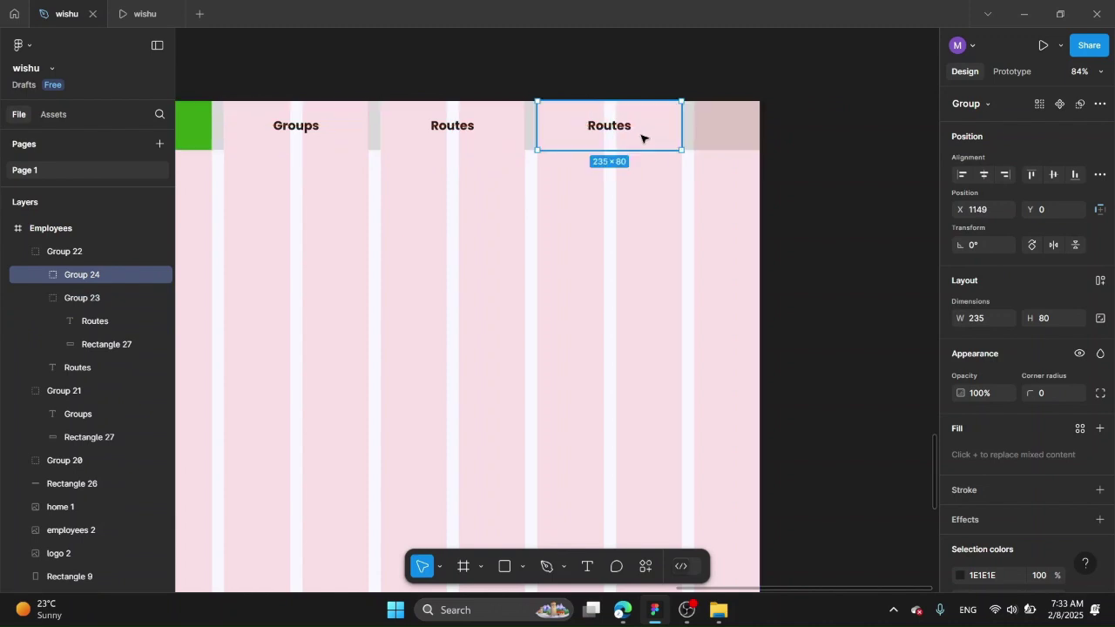
Step: Change the fourth header tab's text to History and check the full tab bar in the prototype preview
scroll(612, 161, "right", 2)
scroll(609, 157, "up", 3)
double_click(532, 110)
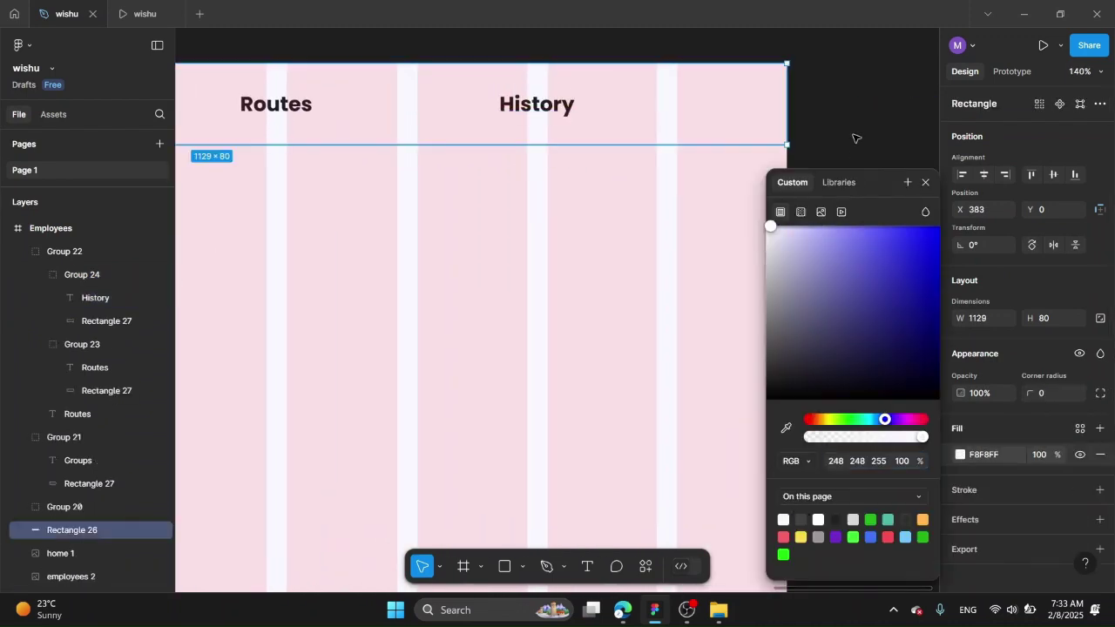
key("ctrl+alt+Return")
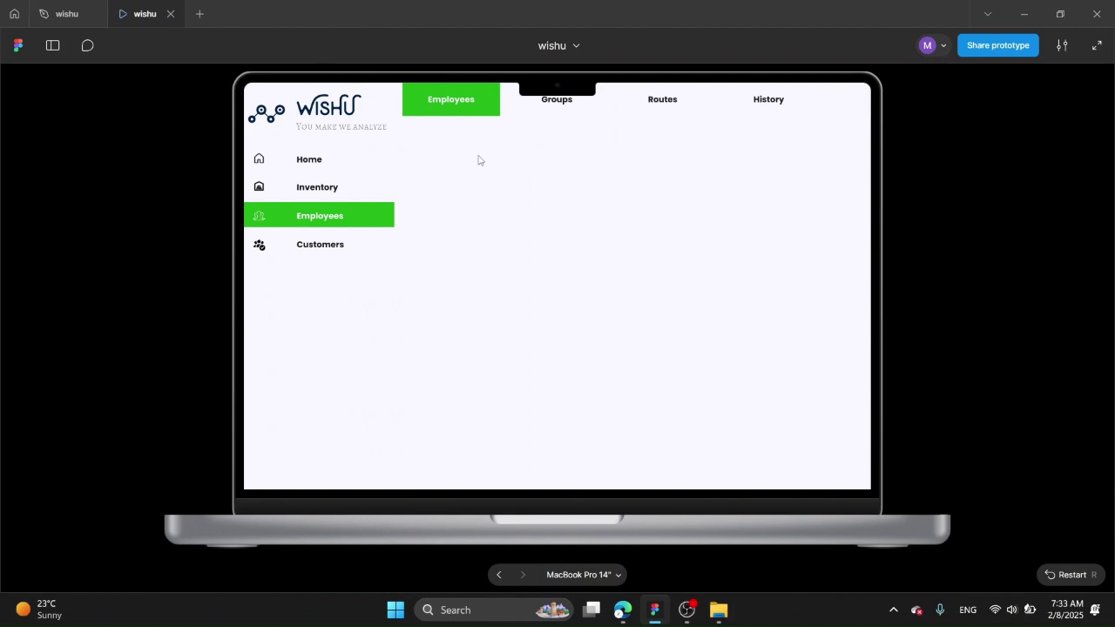
left_click(66, 14)
Step: Duplicate the Employees frame and name the copy Employees/Groups
scroll(590, 232, "down", 3)
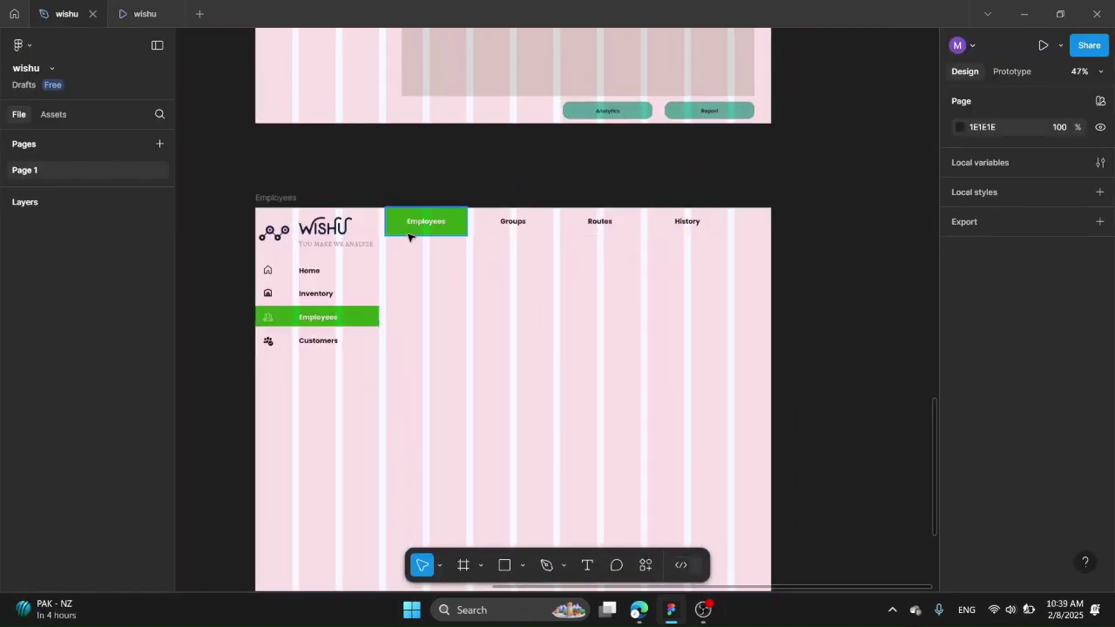
scroll(408, 236, "right", 1)
left_click(244, 182)
key("ctrl+d")
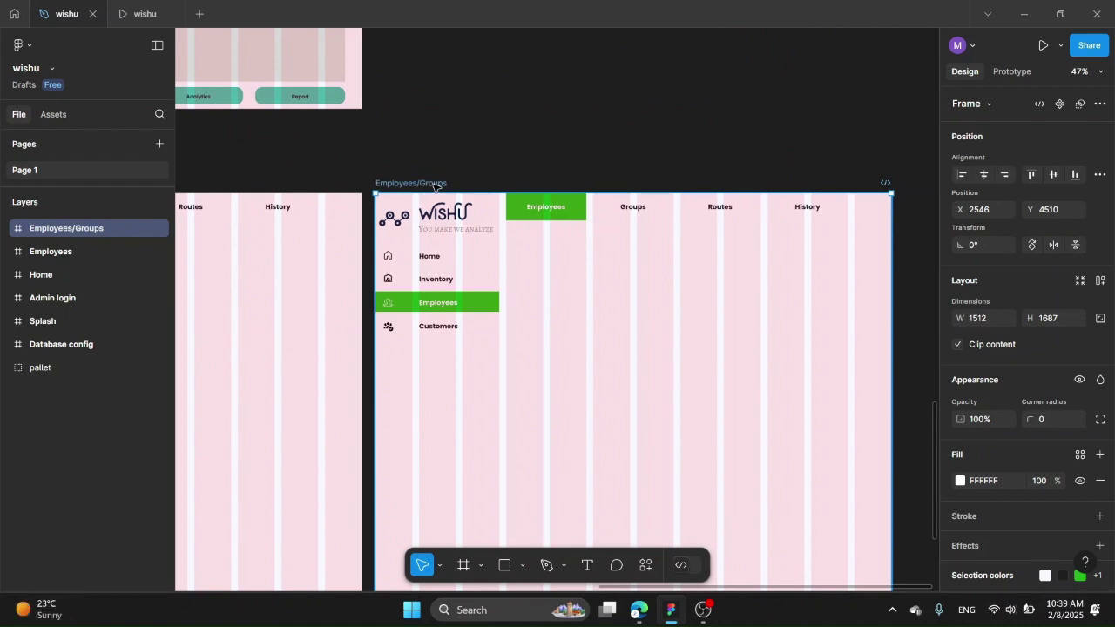
Step: Make two more copies of the Employees page frame, named Employees/Routes and Employees/History
key("ctrl+d")
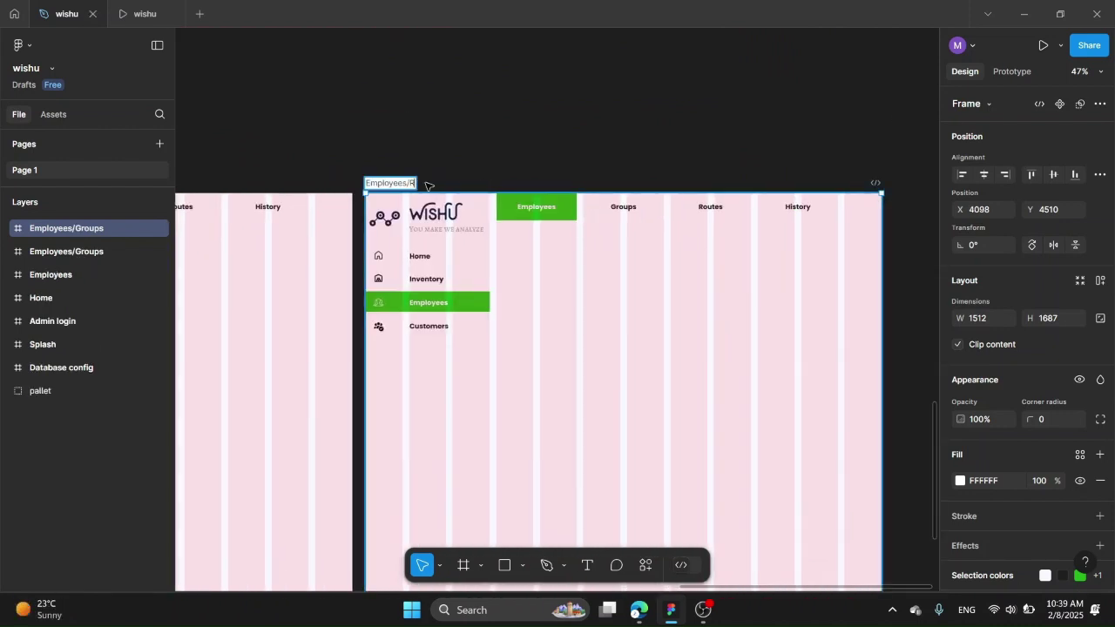
key("ctrl+d")
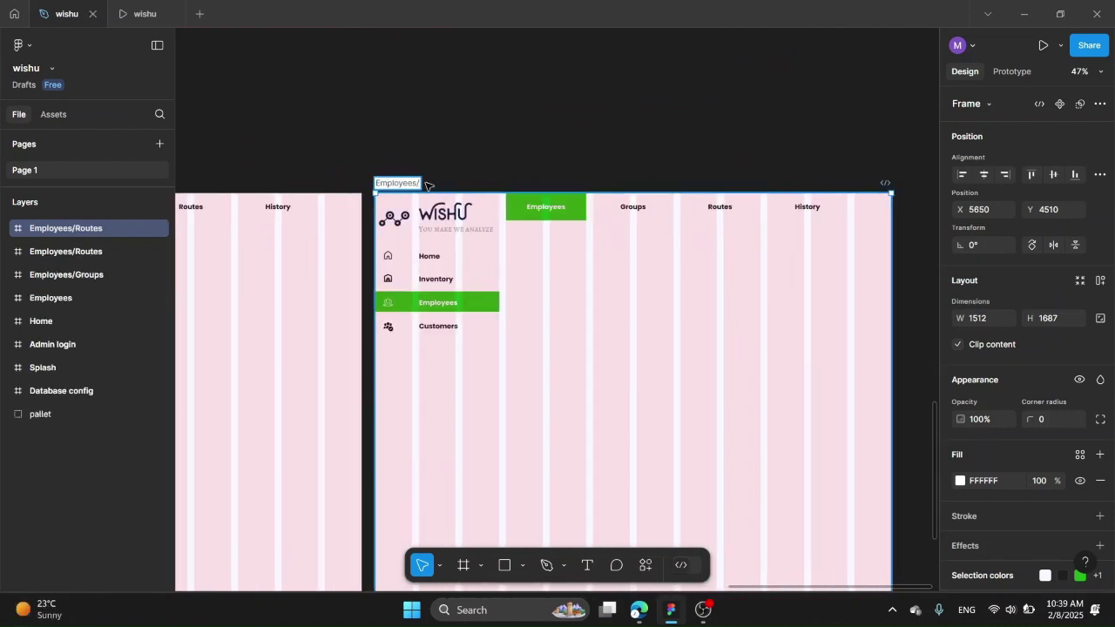
type("ry")
left_click(512, 143)
Step: Try the bright green page swatch as the Groups tab's background in the Employees/Groups frame
scroll(511, 144, "down", 5)
scroll(512, 144, "up", 8)
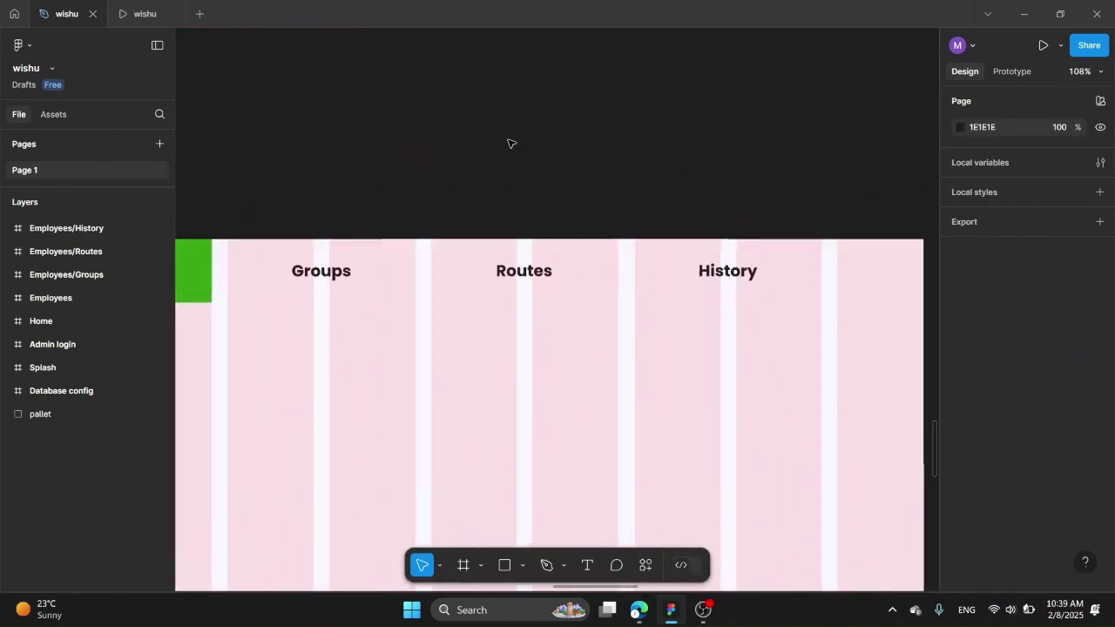
scroll(512, 144, "left", 2)
left_click(464, 223)
left_click(961, 504)
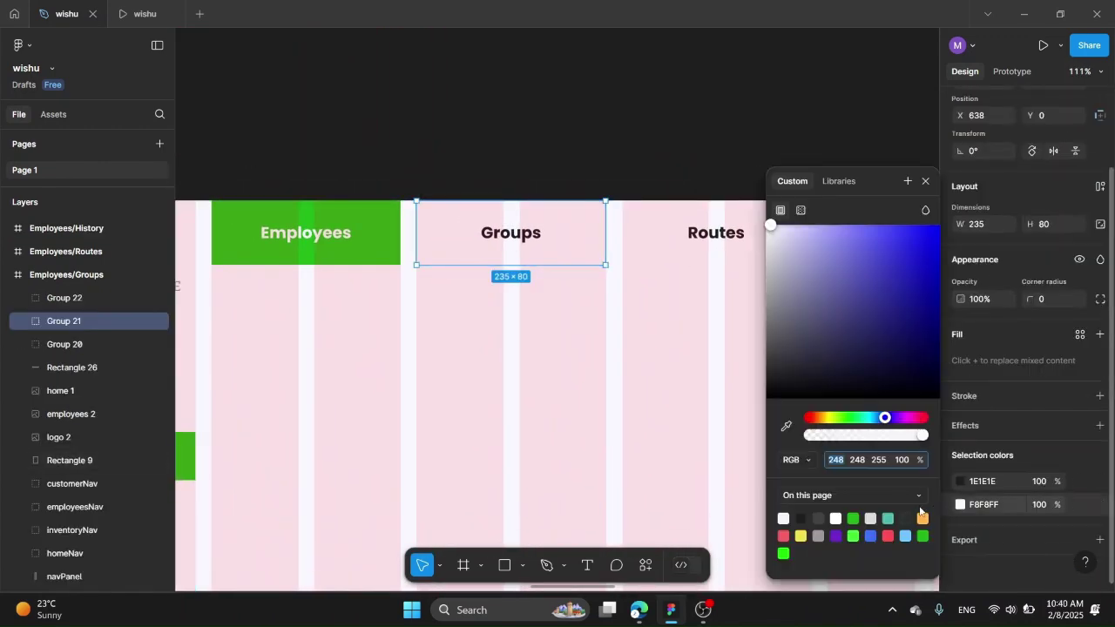
left_click(784, 552)
left_click(572, 158)
scroll(572, 157, "left", 1)
scroll(571, 158, "down", 1)
left_click(640, 294)
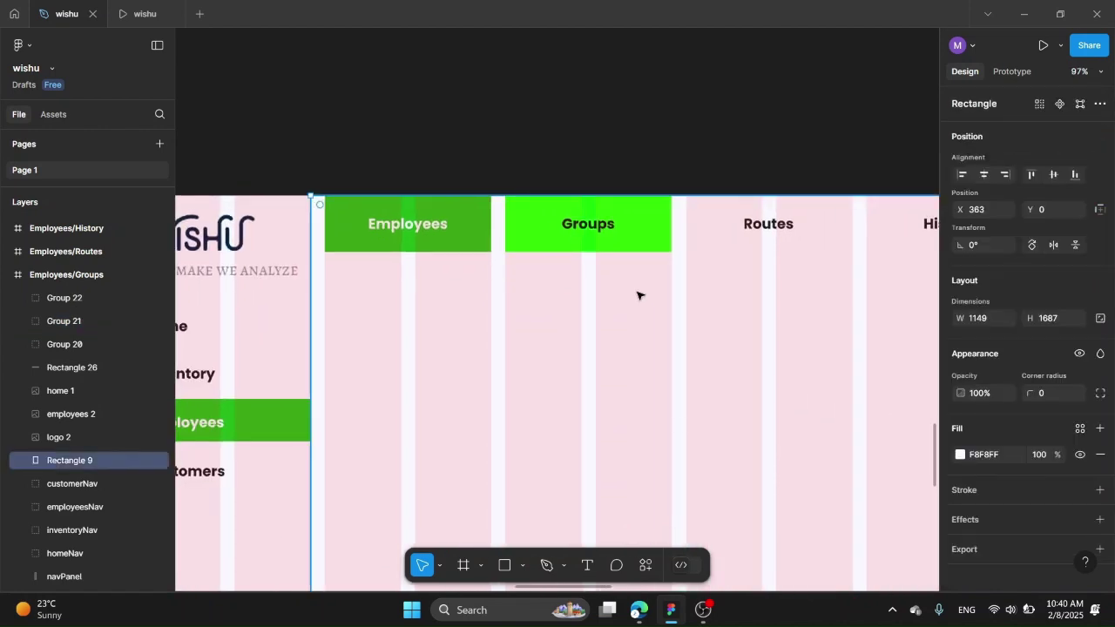
Step: Set the Groups tab's background in the Employees/Groups frame to green 21B217 sampled from the Employees tab
scroll(640, 294, "up", 1)
left_click(625, 248)
left_click(960, 575)
left_click(786, 426)
left_click(504, 251)
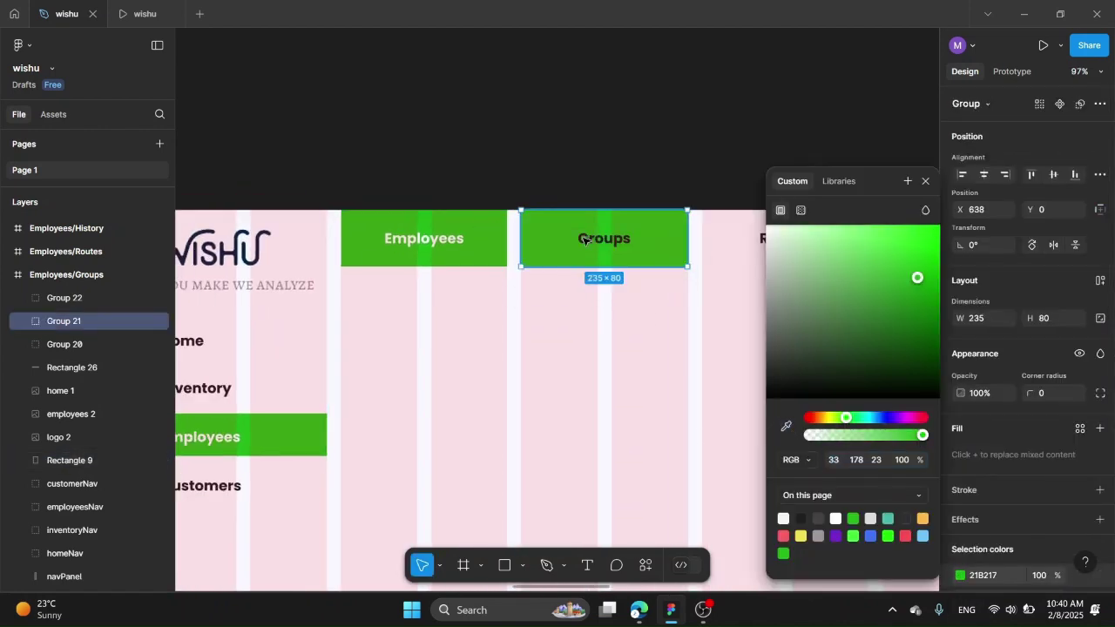
Step: Set the Groups tab's text color to off-white F8F8FF in the Employees/Groups frame
double_click(605, 238)
left_click(961, 445)
left_click(784, 519)
Step: Give the Employees tab in the Employees/Groups frame inactive colors: text 1E1E1E and background F8F8FF
left_click(488, 252)
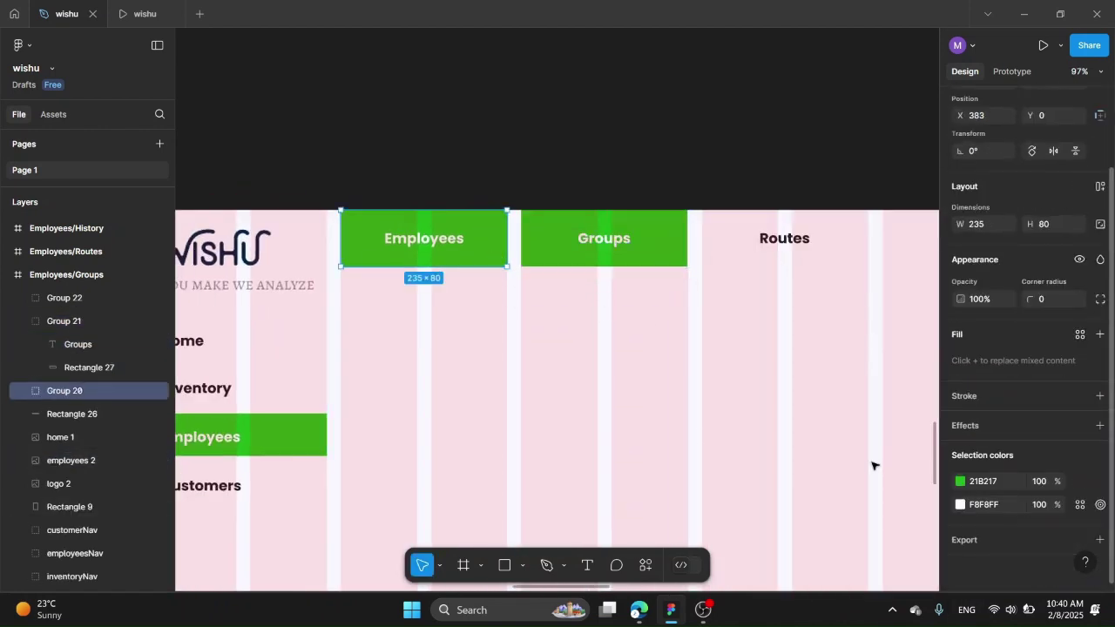
left_click(961, 505)
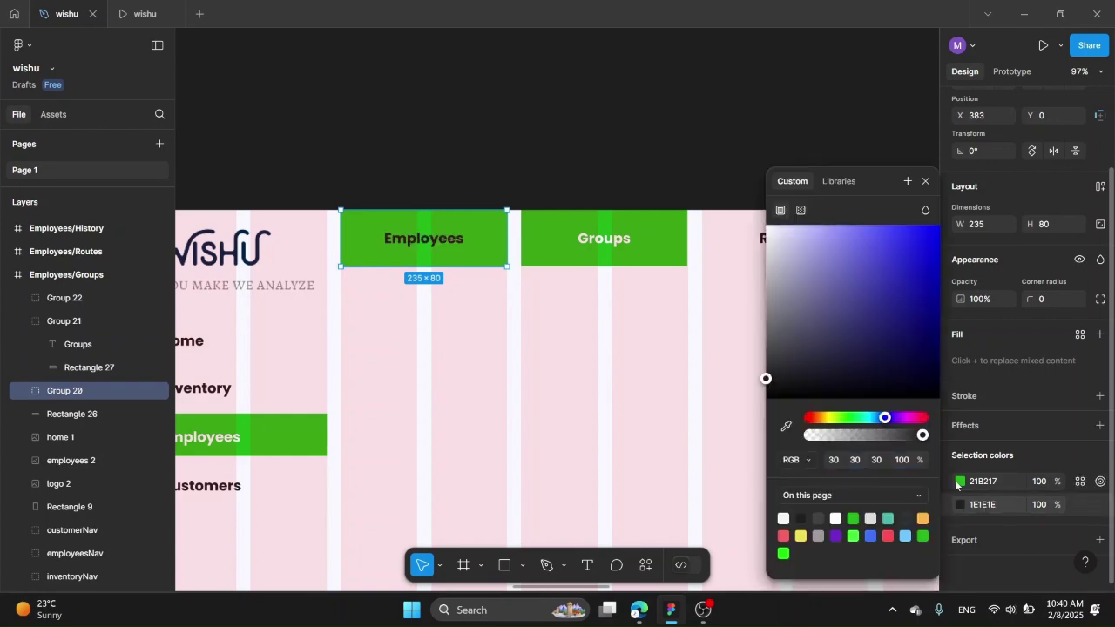
left_click(960, 482)
left_click(784, 518)
left_click(602, 153)
Step: Give the Routes tab in the Employees/Routes frame active colors: text F8F8FF and background green 21B217 sampled from the Employees tab
scroll(602, 154, "down", 5)
scroll(603, 153, "left", 3)
scroll(602, 154, "up", 4)
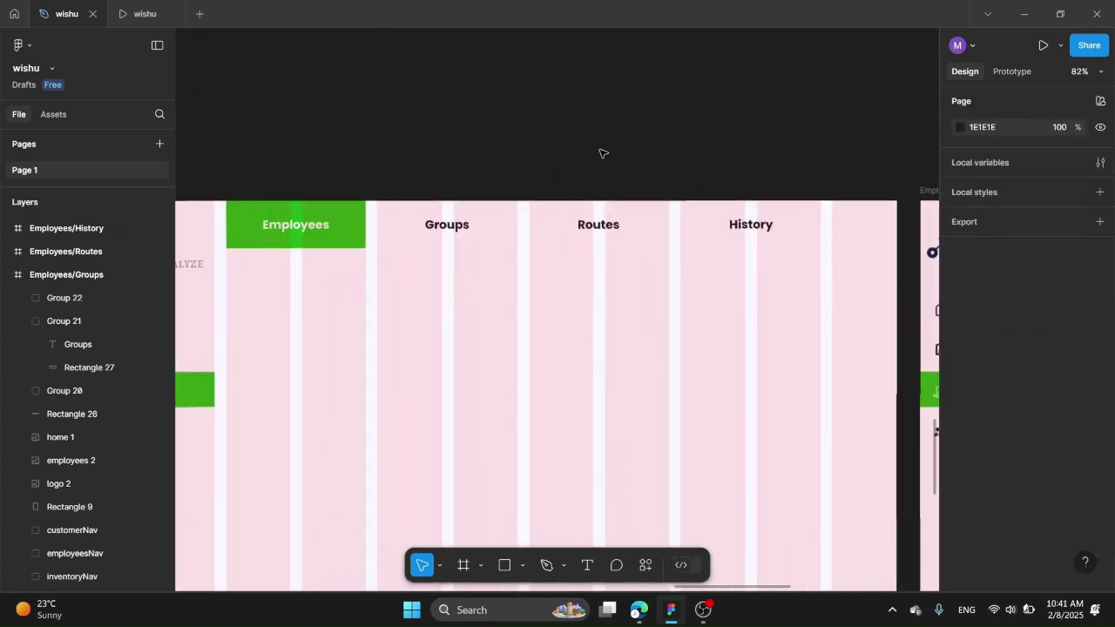
left_click(615, 225)
scroll(1019, 349, "down", 2)
left_click(961, 505)
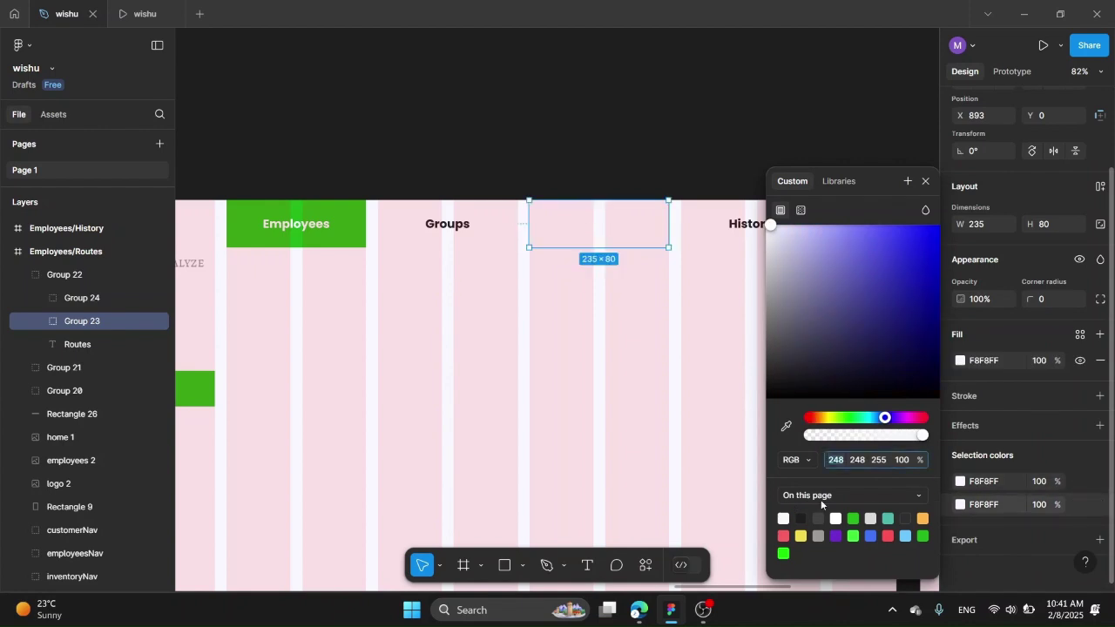
left_click(786, 426)
left_click(324, 224)
Step: Give the Employees tab in the Employees/Routes frame inactive colors: off-white F8F8FF background and dark 1E1E1E text
left_click(324, 224)
left_click(961, 482)
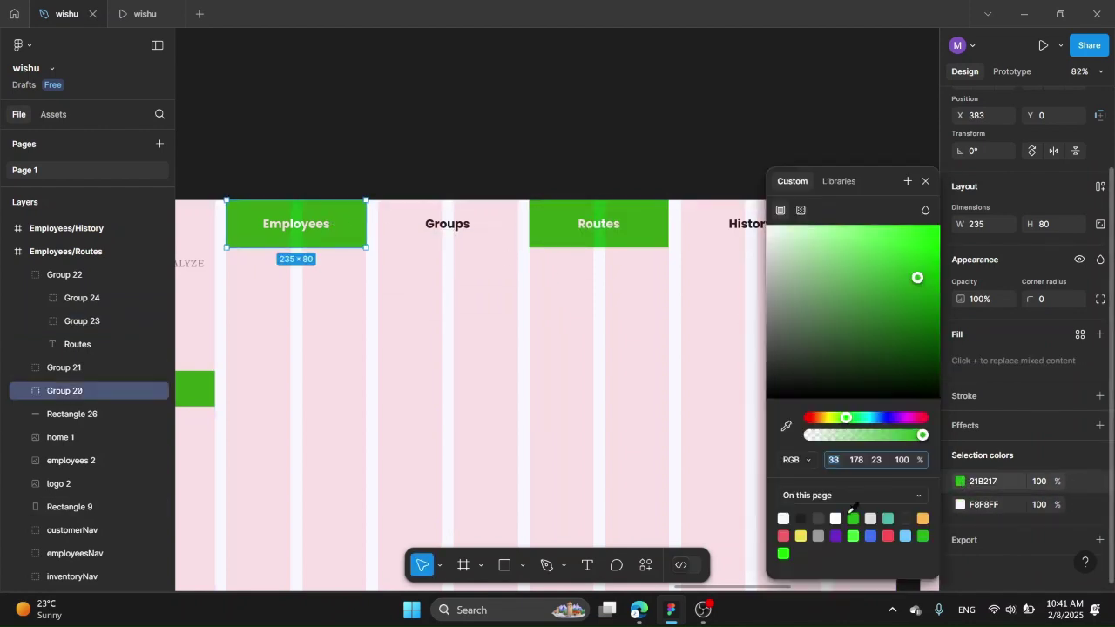
left_click(800, 518)
left_click(783, 518)
left_click(801, 519)
left_click(677, 139)
scroll(677, 139, "right", 10)
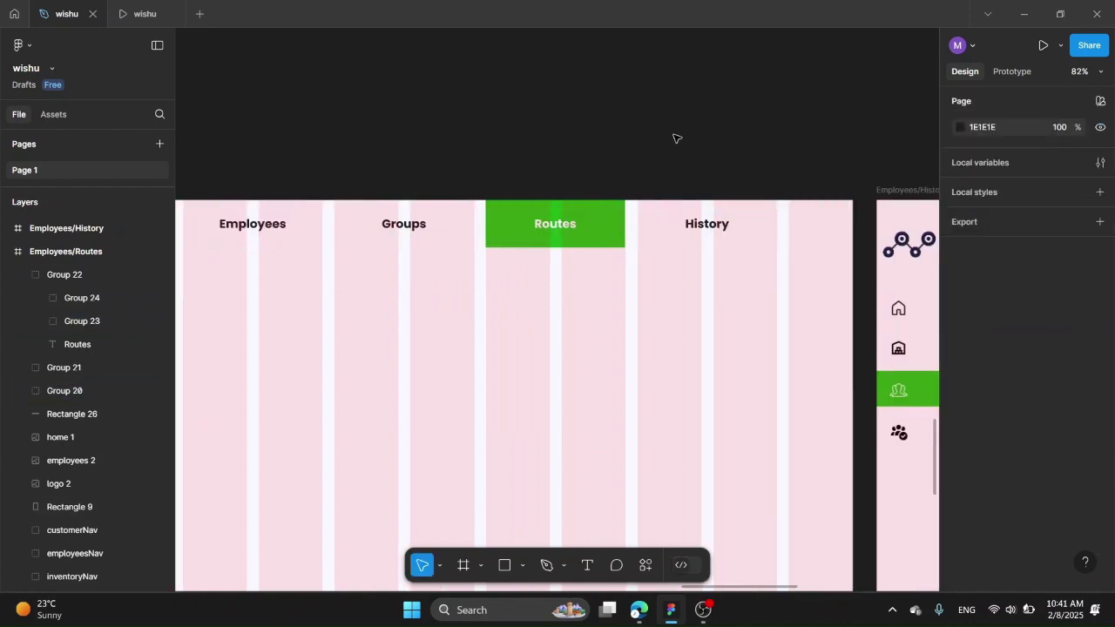
Step: Give the History tab in the Employees/History frame active colors: text F8F8FF and background green 21B217
double_click(745, 232)
scroll(975, 435, "down", 2)
left_click(960, 482)
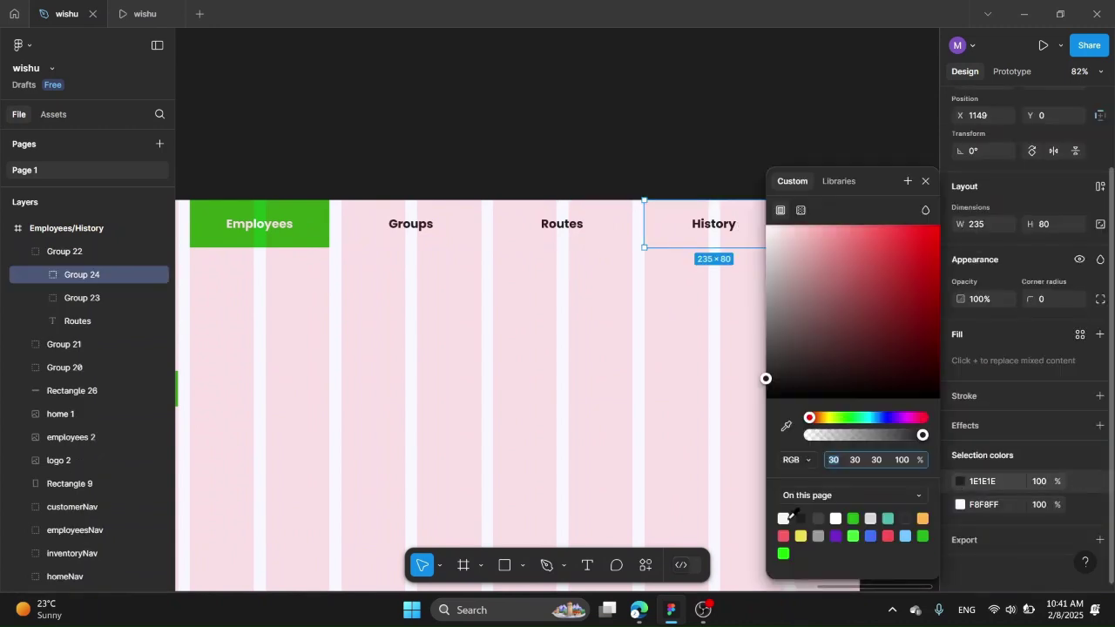
left_click(784, 519)
left_click(960, 505)
left_click(854, 518)
Step: Give the Employees tab in the Employees/History frame inactive colors: background F8F8FF and text 1E1E1E
left_click(307, 228)
left_click(960, 482)
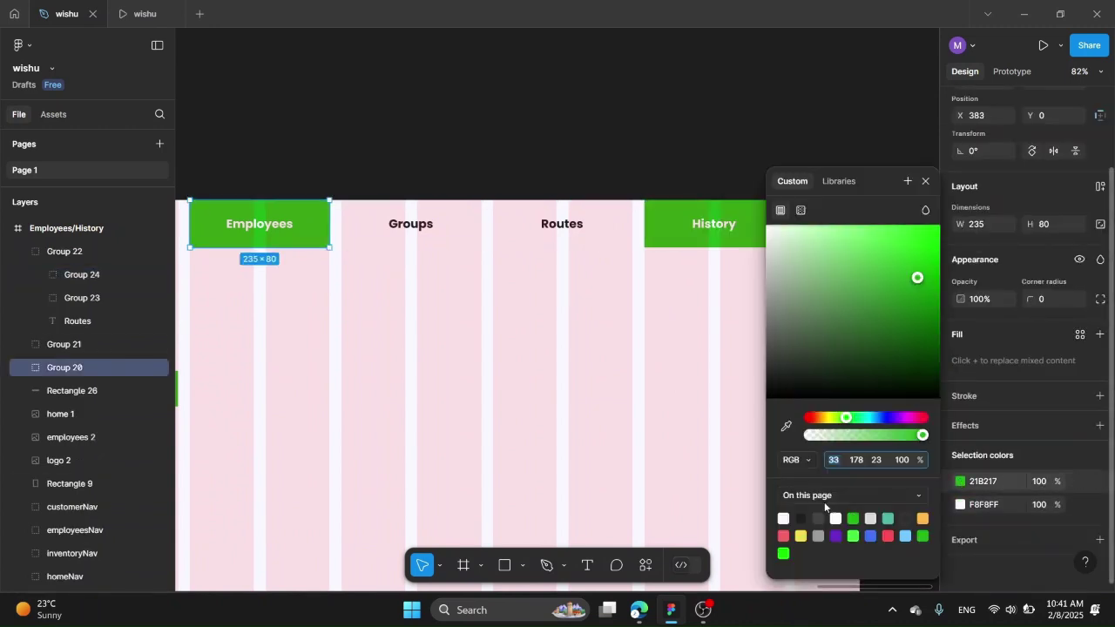
left_click(836, 519)
left_click(803, 519)
left_click(567, 99)
scroll(567, 100, "down", 6)
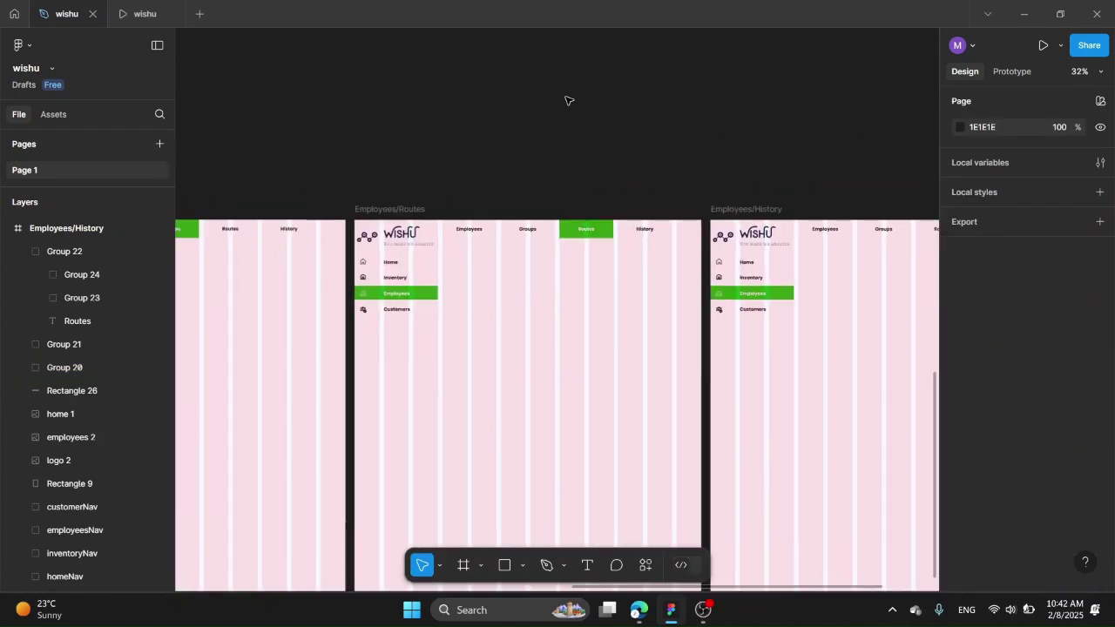
Step: Group the Home frame's search label, search field, Order by dropdown and Clear button into one group
scroll(567, 100, "up", 3)
scroll(567, 100, "up", 4)
scroll(568, 100, "down", 3)
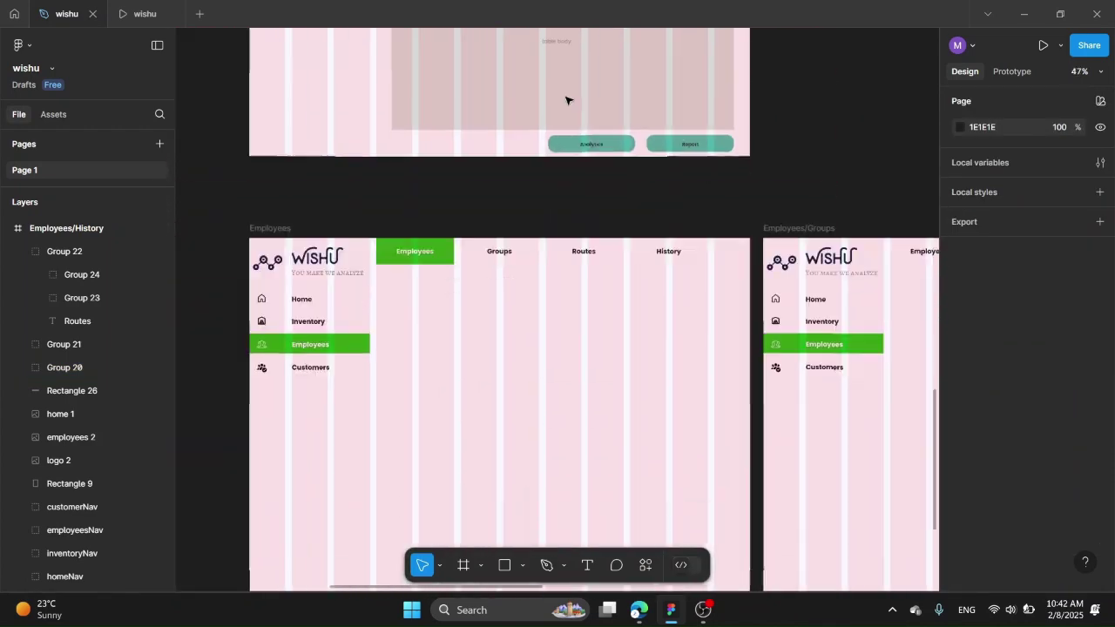
scroll(568, 99, "up", 5)
left_click(440, 187)
left_click(512, 189, "shift")
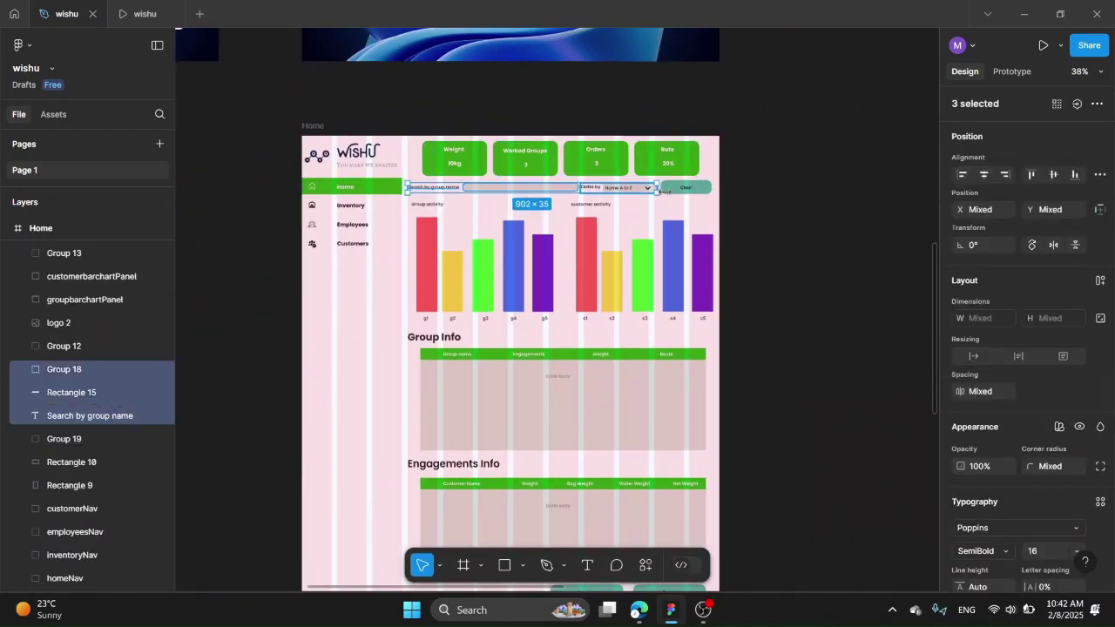
left_click(684, 188, "shift")
key("ctrl+g")
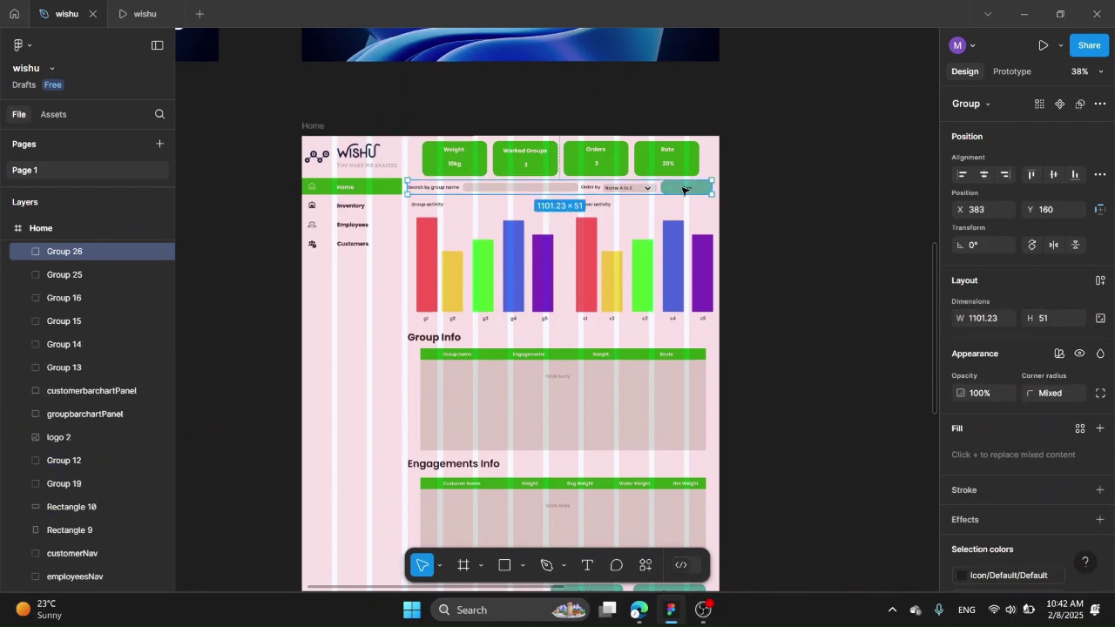
key("ctrl+z")
Step: Copy the Home frame's four green summary cards into the Employees frame beneath the tab bar and check them in the prototype preview
left_click(677, 169)
key("ctrl+d")
left_click_drag(677, 169, 746, 451)
scroll(730, 414, "down", 3)
scroll(584, 473, "up", 4)
left_click(703, 262)
scroll(703, 262, "down", 3)
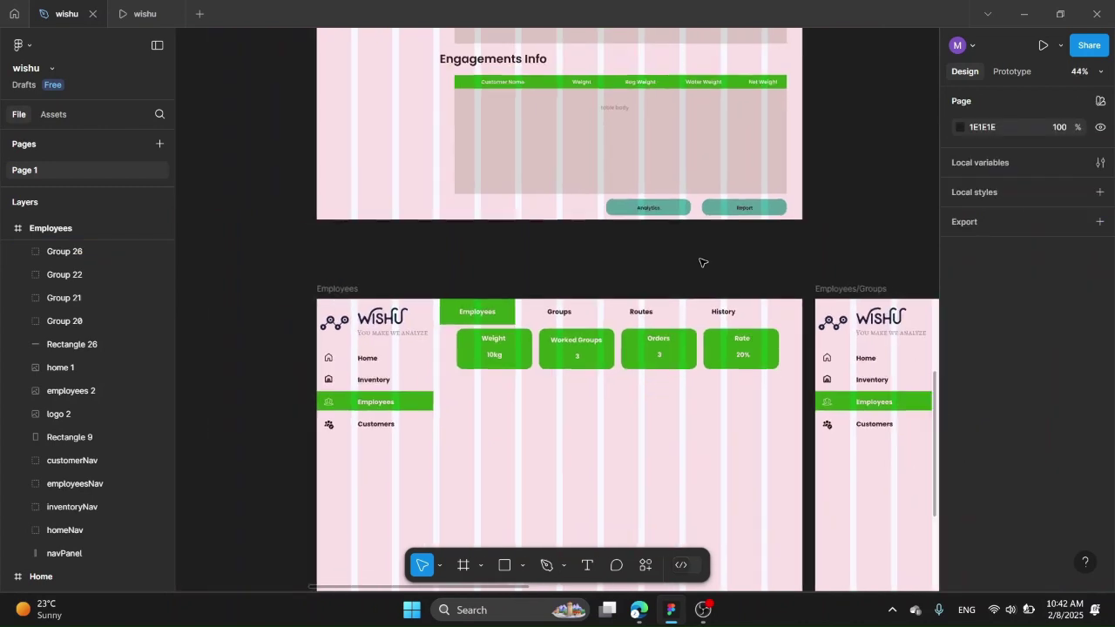
key("ctrl+alt+Return")
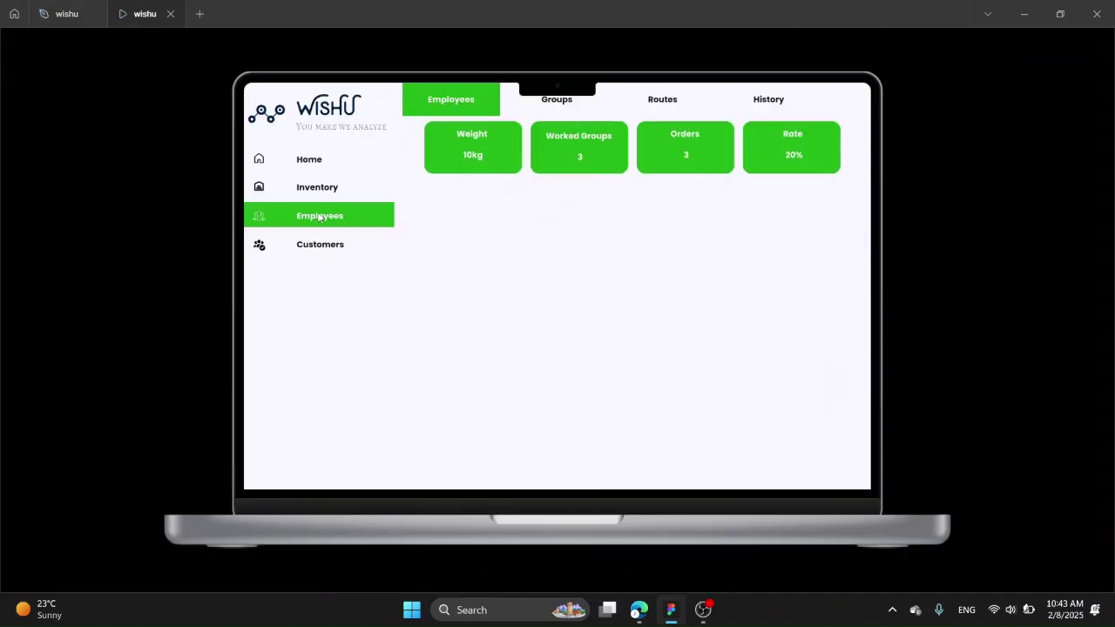
Step: Change the first summary card in the Employees frame to the label Employees with the value 0
left_click(65, 14)
scroll(443, 287, "up", 4)
scroll(453, 305, "down", 2)
double_click(468, 325)
double_click(468, 325)
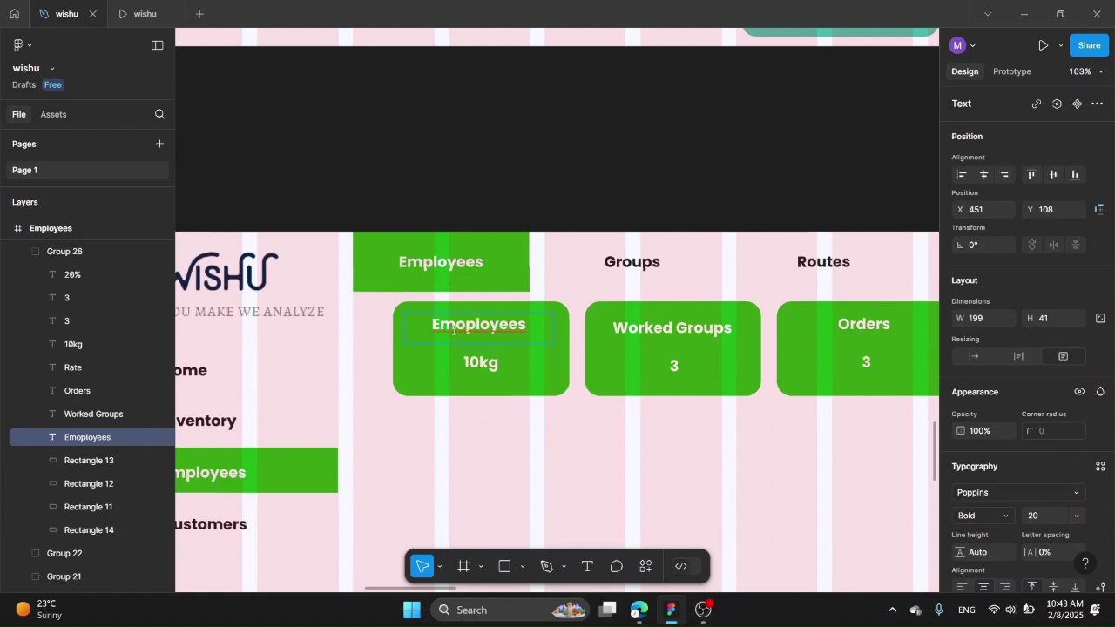
double_click(484, 363)
type("0")
left_click(535, 418)
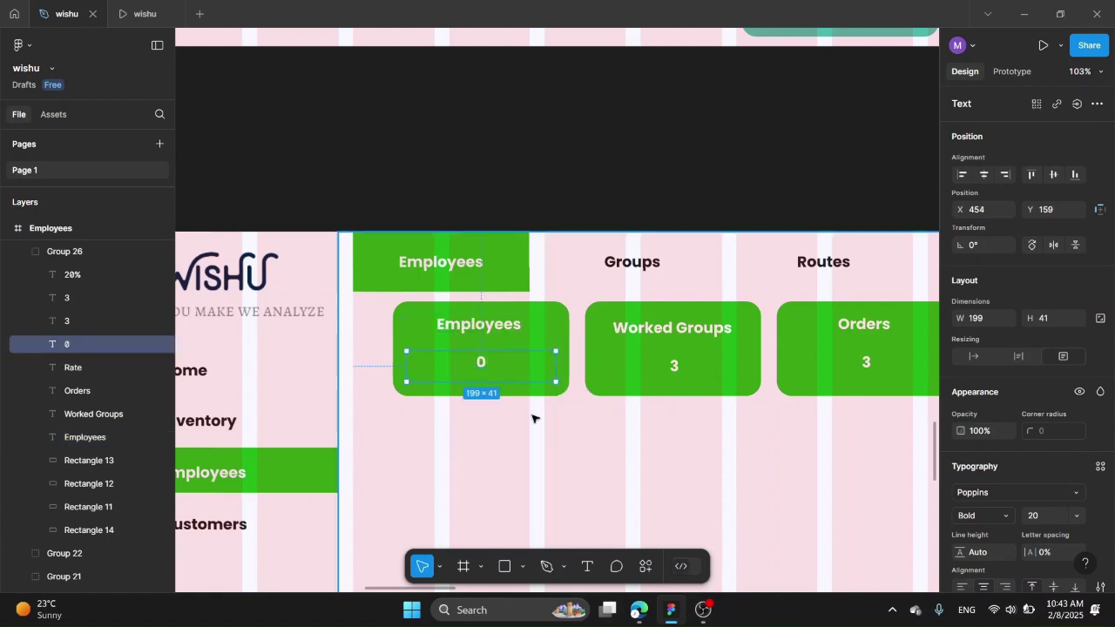
Step: Relabel the Employees frame's second, third and fourth summary cards Male, Female and Inactive, and the first card Active
scroll(535, 418, "right", 1)
double_click(586, 333)
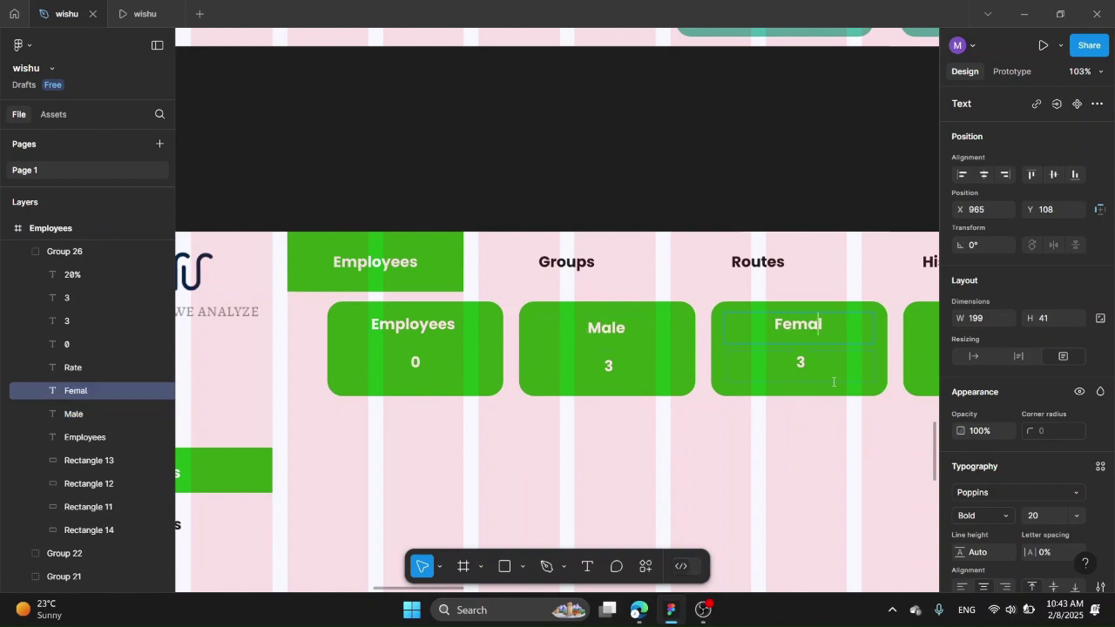
right_click(791, 324)
left_click(817, 333)
scroll(810, 370, "right", 2)
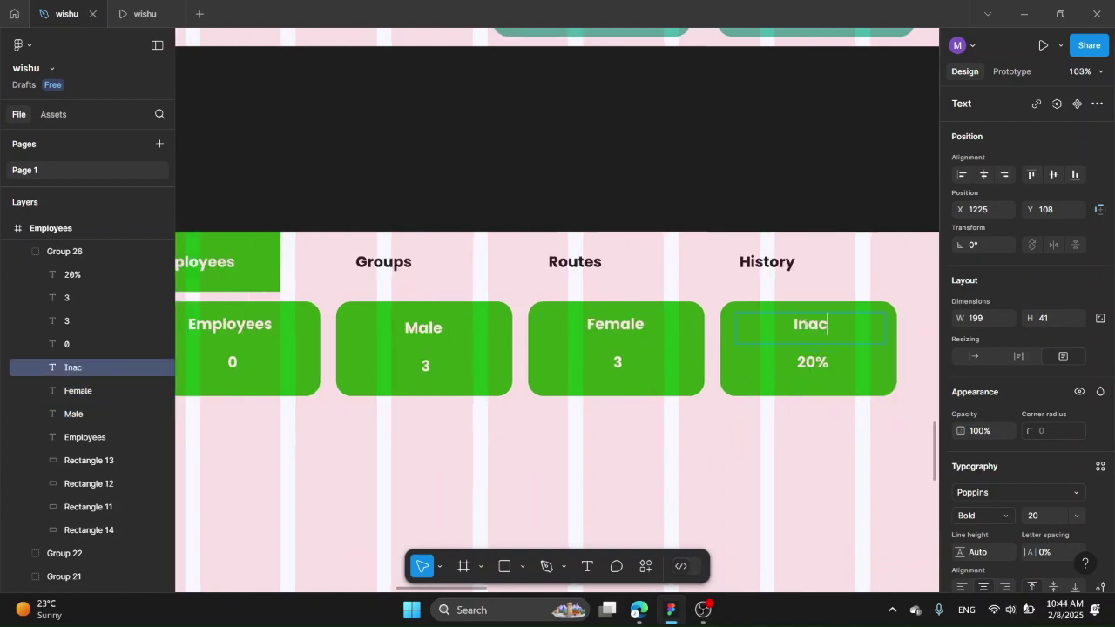
scroll(407, 324, "left", 2)
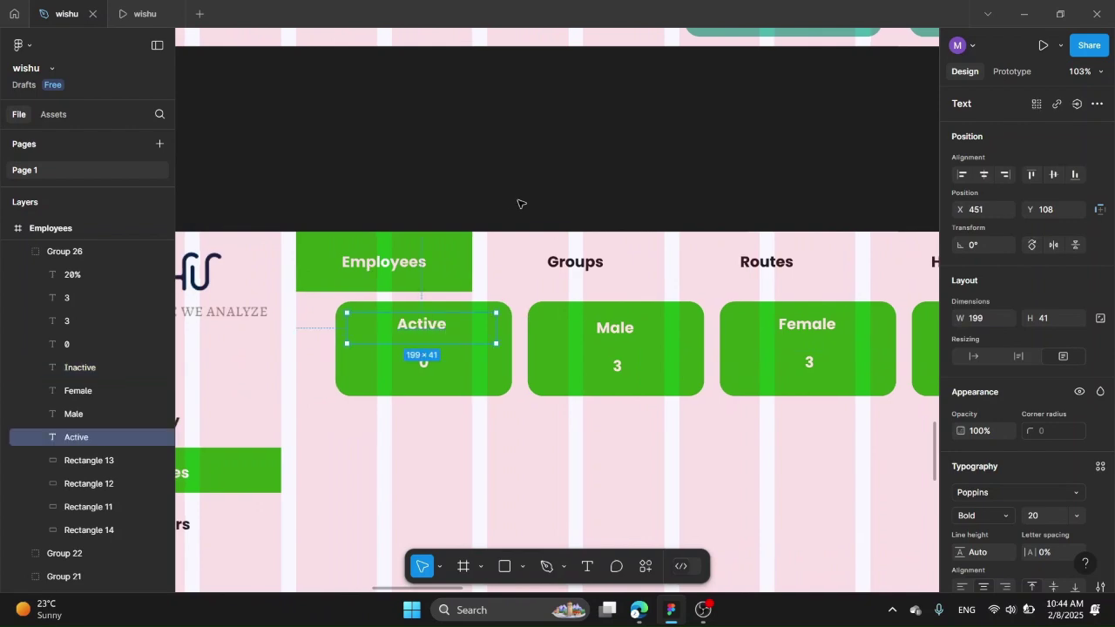
Step: Set the values on the Male, Female and Inactive cards to 0
scroll(522, 204, "down", 2)
scroll(827, 259, "right", 2)
double_click(717, 265)
double_click(576, 262)
type("0")
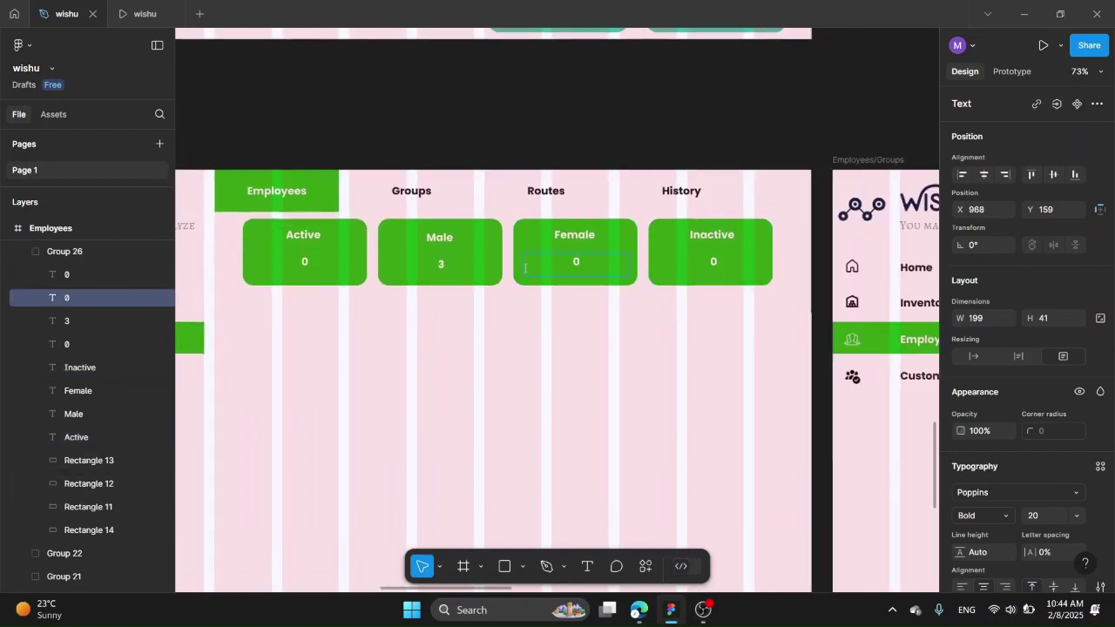
Step: Copy the Home frame's search, Order by and Clear row into the Employees frame below the summary cards
scroll(441, 265, "down", 3)
scroll(488, 262, "up", 6)
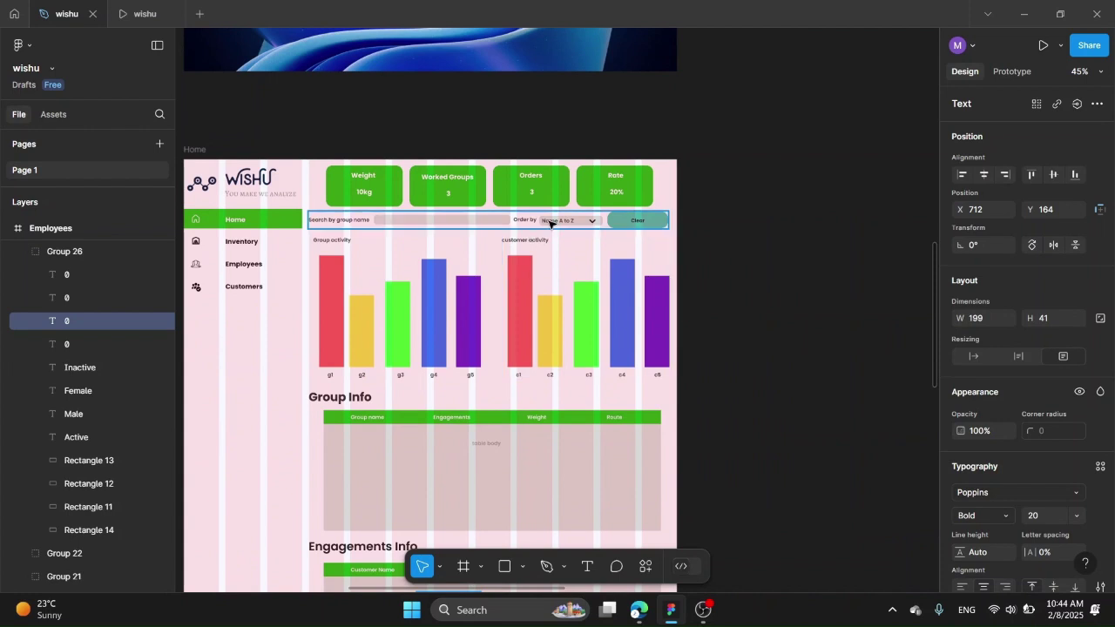
left_click(550, 224)
key("ctrl+c")
scroll(556, 262, "down", 10)
key("ctrl+v")
left_click_drag(552, 315, 550, 366)
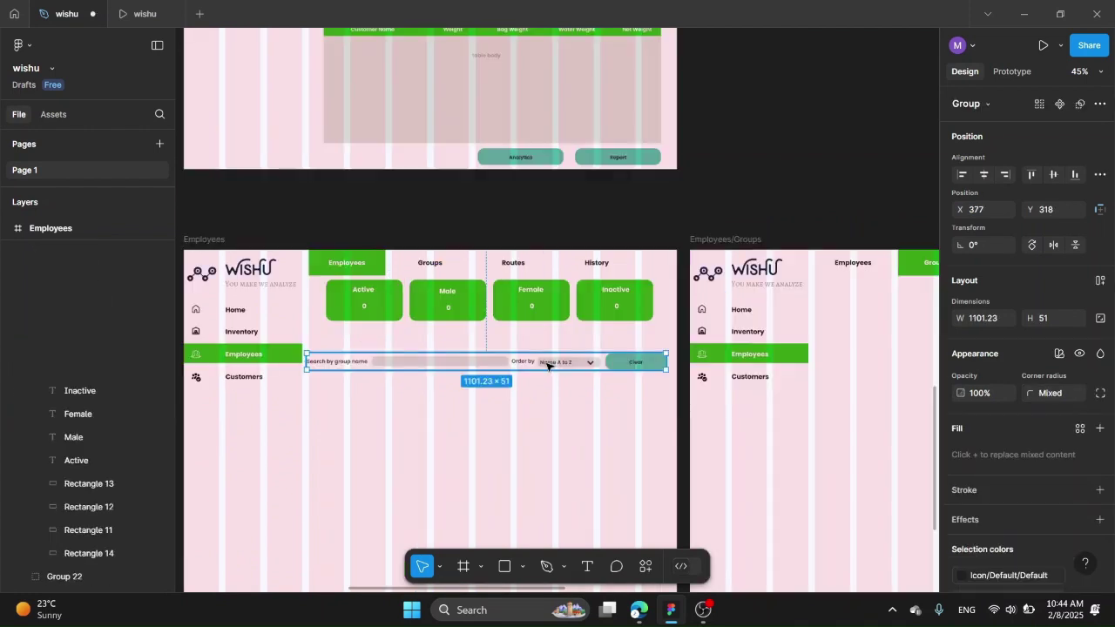
Step: Move the Employees frame's search row up to X 382, Y 222, directly beneath the summary cards
scroll(548, 367, "up", 3, "ctrl")
key("shift+Up")
key("shift+Up")
key("shift+Up")
key("shift+Up")
key("shift+Up")
key("shift+Up")
key("shift+Up")
key("shift+Up")
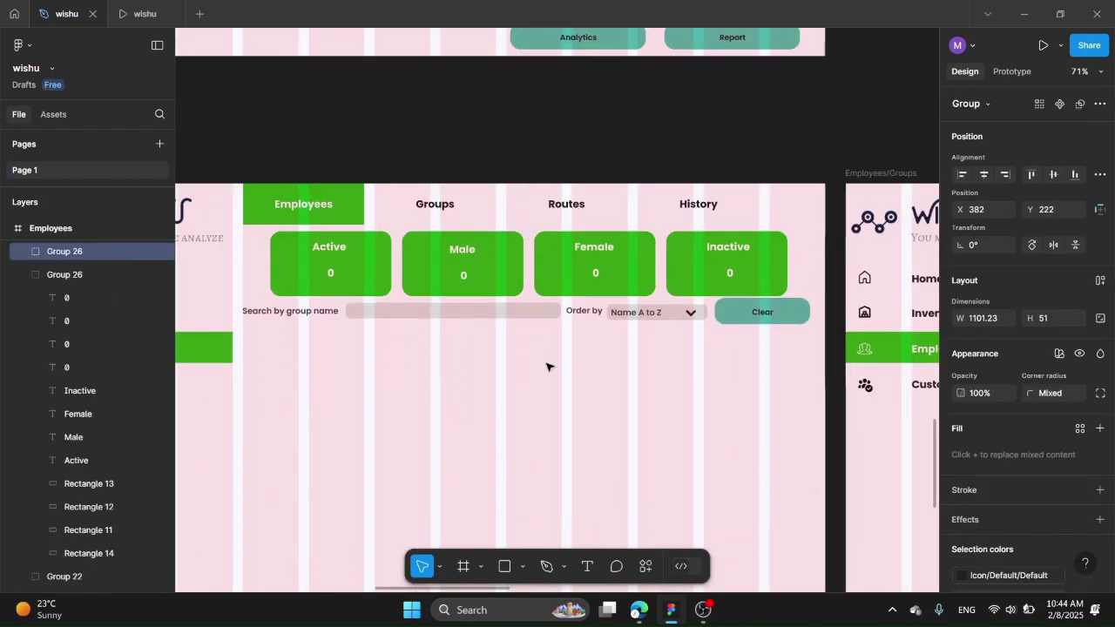
Step: Change the search label in the Employees frame to "Search by name"
left_click(343, 368)
scroll(344, 370, "up", 3, "ctrl")
scroll(344, 370, "up", 1)
double_click(339, 325)
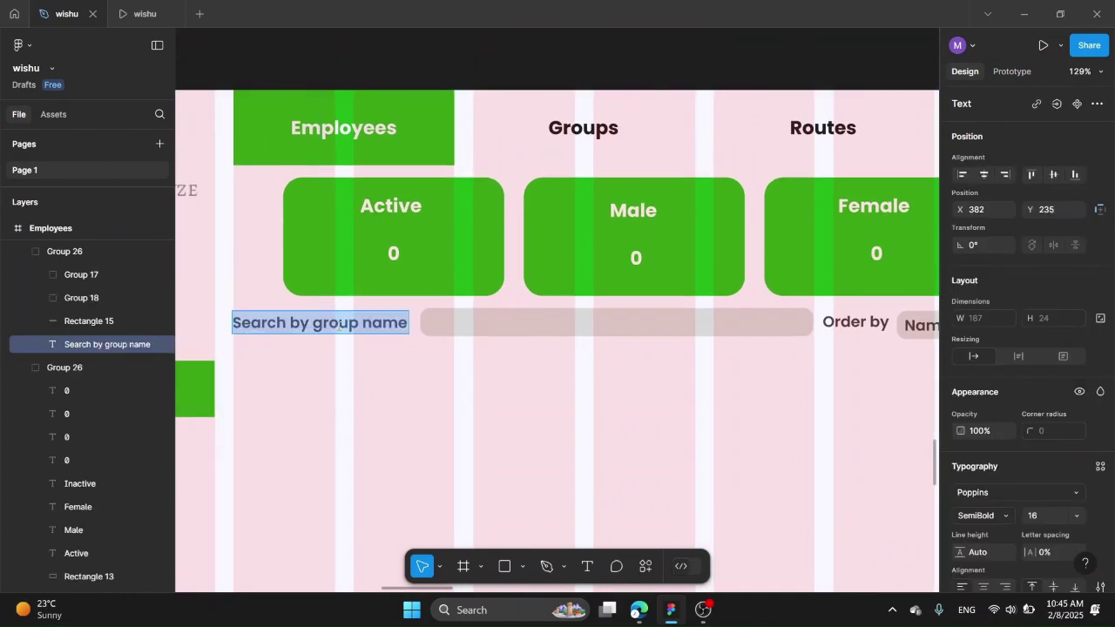
scroll(405, 391, "down", 3)
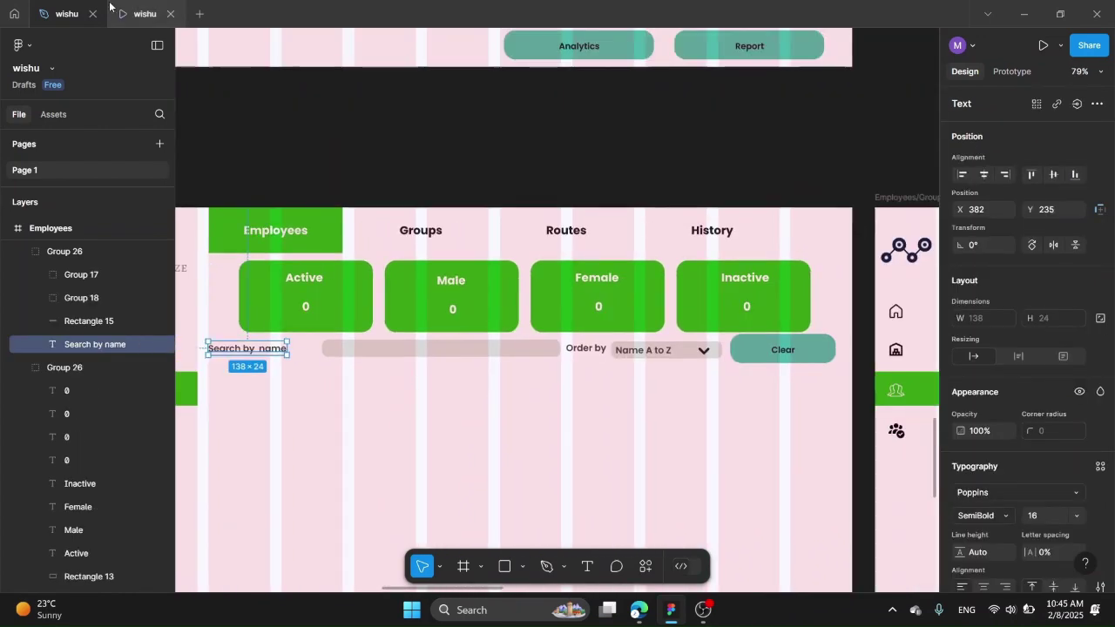
Step: Compare the Home and Employees pages in the prototype preview, and look over the Employees frame in the design
left_click(135, 12)
left_click(312, 162)
left_click(318, 214)
left_click(68, 14)
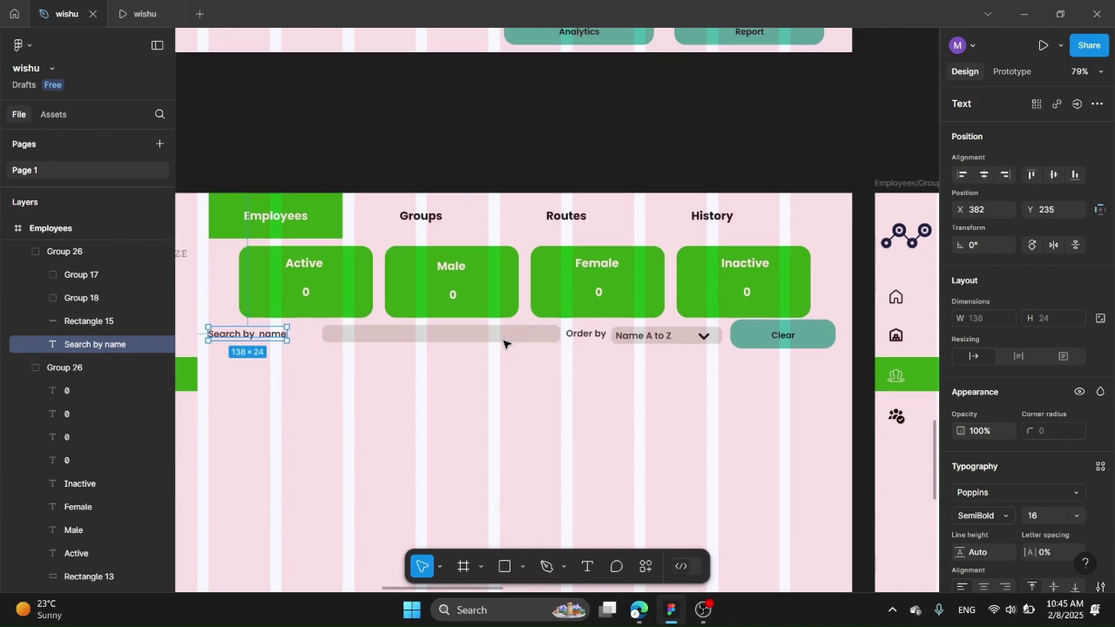
scroll(506, 344, "down", 3)
left_click(663, 200)
scroll(662, 199, "down", 1)
scroll(662, 199, "up", 5)
scroll(660, 200, "down", 5)
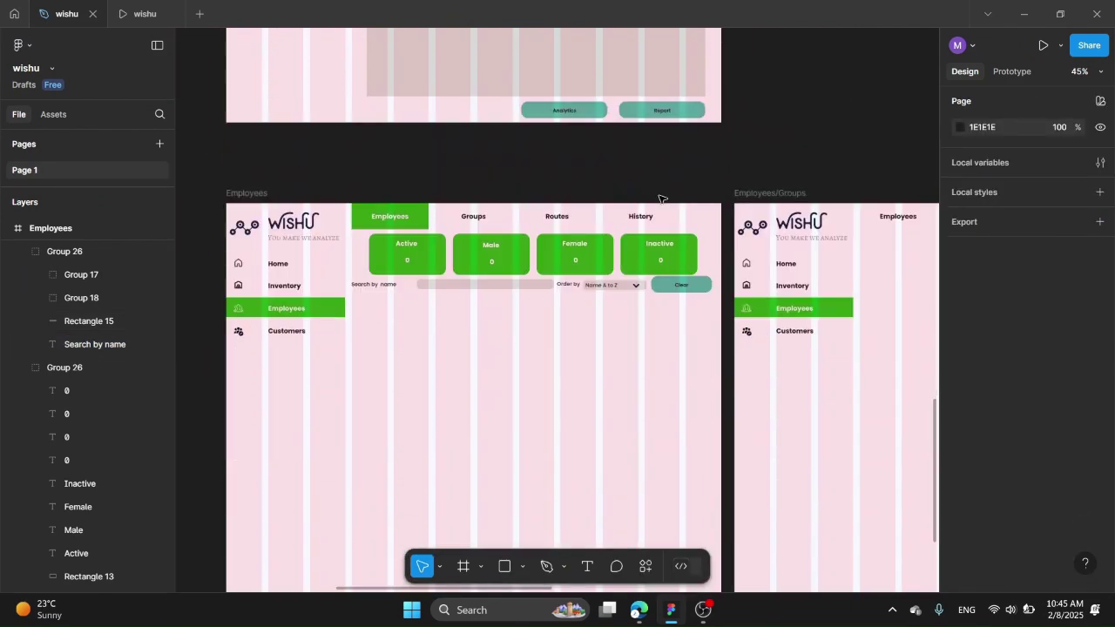
Step: Draw a rectangle below the Employees frame's search row and stretch it to about 1120 × 711 at X 383, Y 288
scroll(491, 281, "up", 4)
left_click_drag(331, 249, 511, 393)
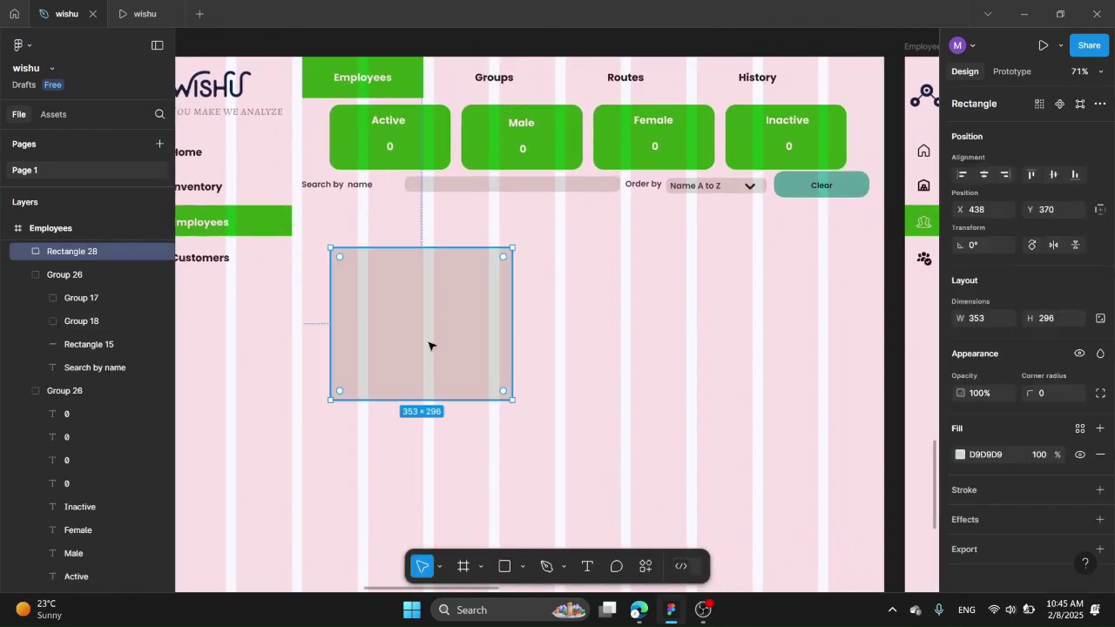
left_click_drag(431, 346, 409, 305)
left_click_drag(486, 300, 880, 297)
scroll(765, 303, "down", 1)
left_click_drag(746, 326, 684, 539)
scroll(669, 468, "down", 2)
scroll(670, 468, "up", 2)
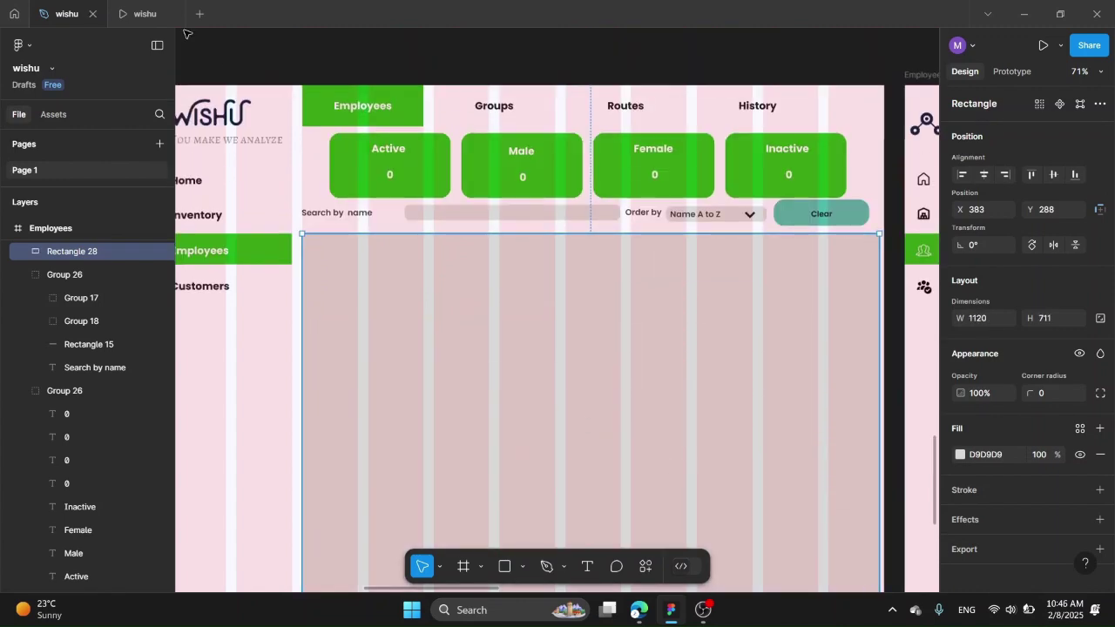
Step: Check the large rectangle in the prototype preview and rename its layer empInfoPanel
left_click(145, 14)
scroll(452, 240, "down", 3)
scroll(452, 240, "up", 3)
left_click(62, 14)
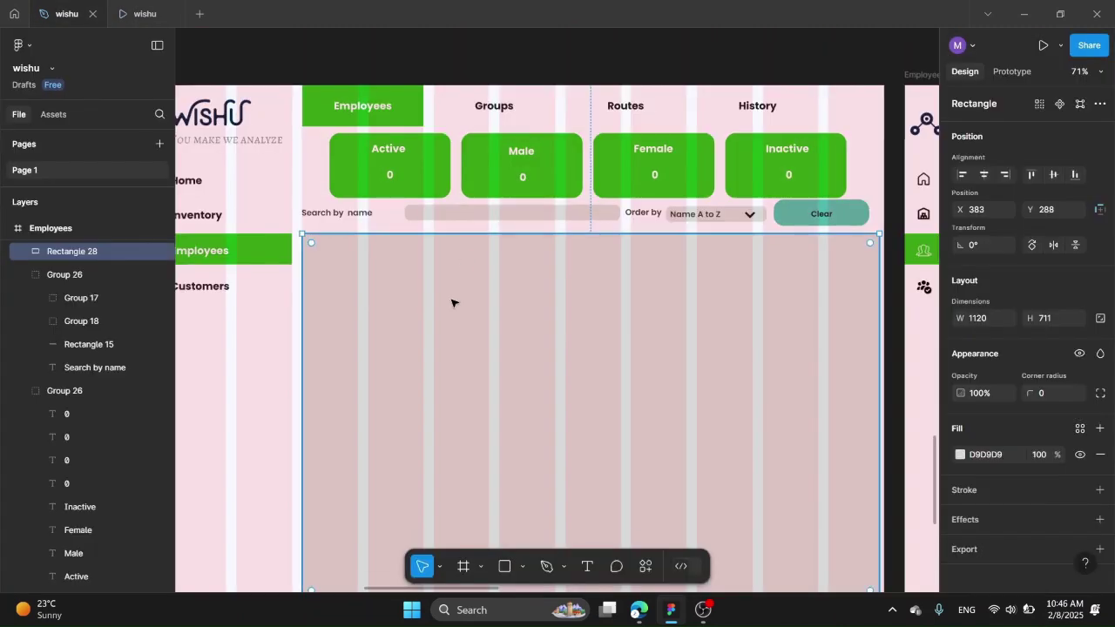
left_click(75, 253)
type("empInfoPanel")
left_click(362, 51)
Step: Narrow empInfoPanel from both sides to about 873 wide at X 511 and check it in the prototype preview
scroll(615, 401, "down", 1)
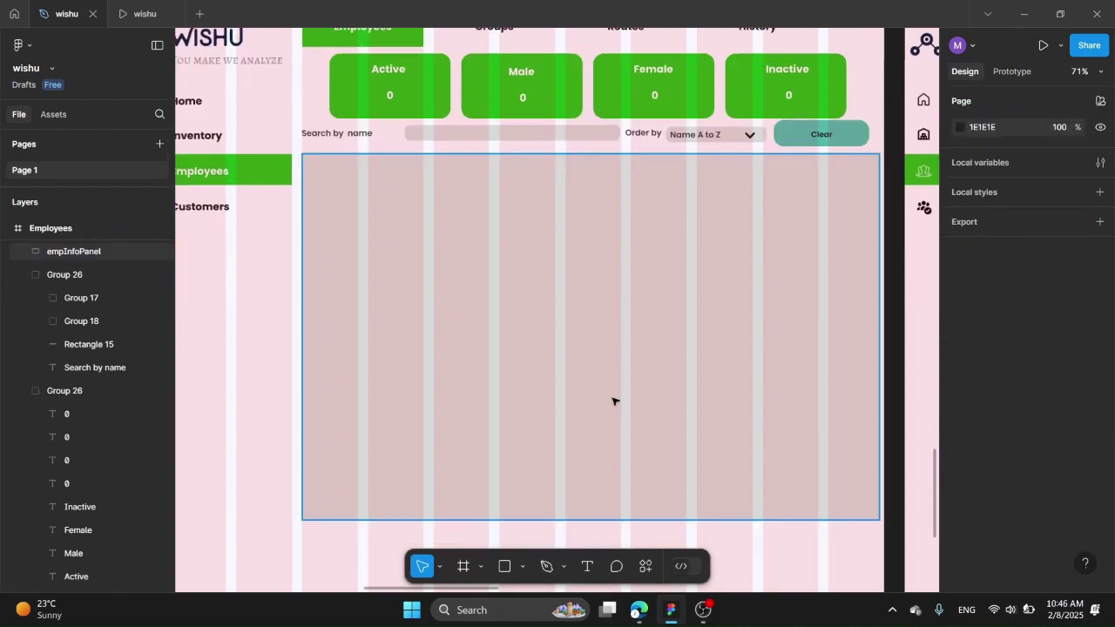
scroll(702, 371, "up", 4)
scroll(702, 371, "down", 3)
scroll(699, 370, "right", 1)
left_click(247, 302)
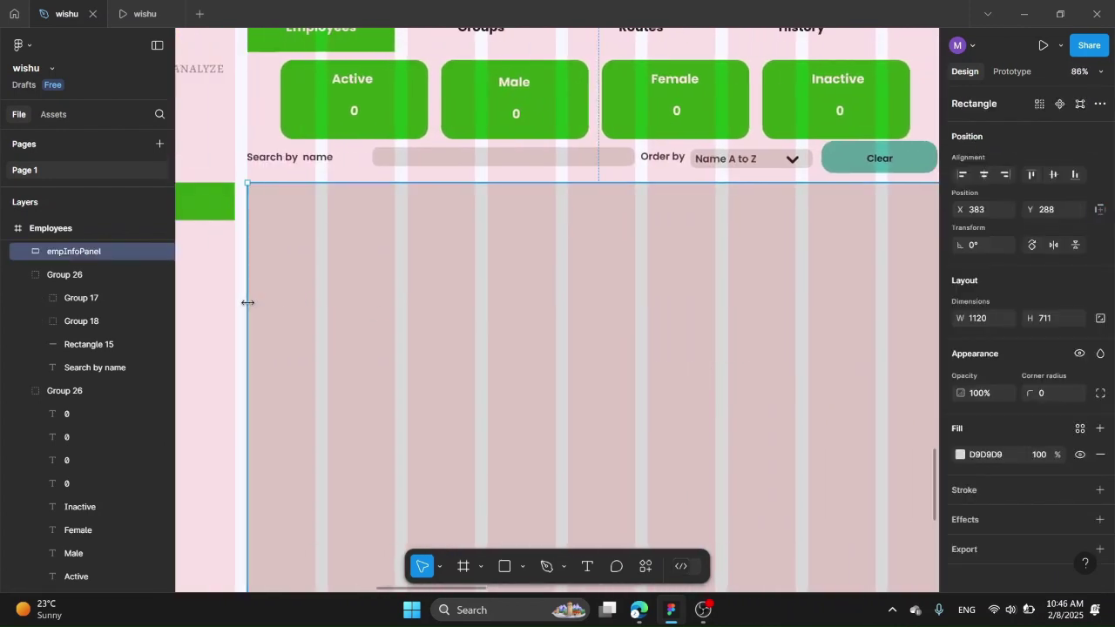
left_click_drag(293, 308, 328, 310)
scroll(349, 312, "right", 3)
left_click_drag(752, 322, 677, 325)
scroll(581, 333, "left", 2)
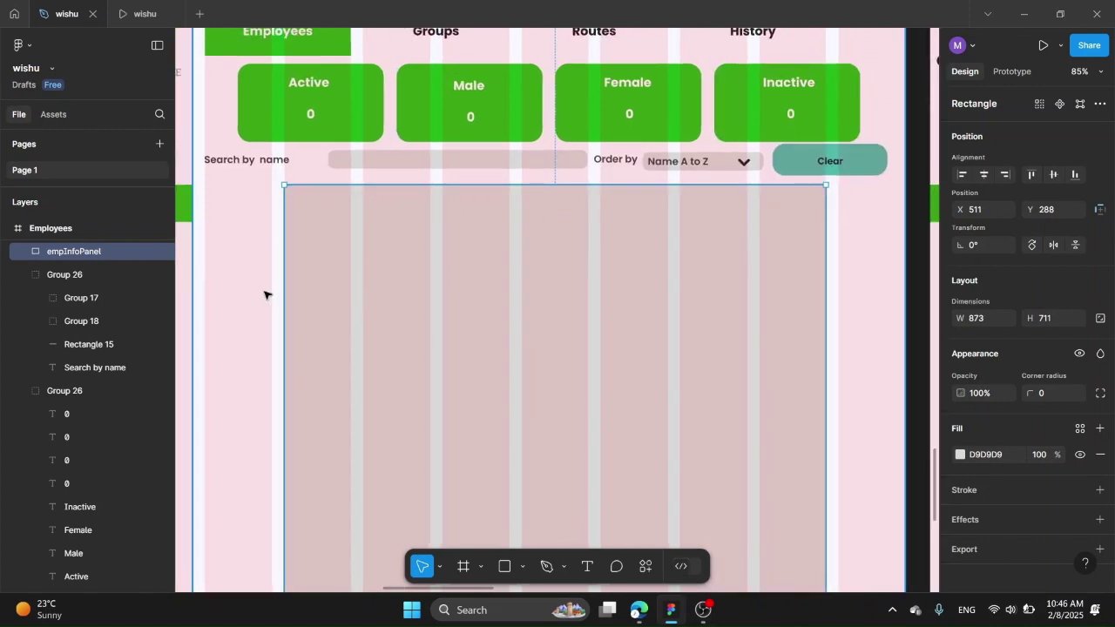
left_click(266, 295)
left_click(134, 10)
left_click(67, 13)
Step: Widen empInfoPanel on both sides to about 1129, with its left edge at X 383 aligned with the search label
left_click(313, 294)
left_click_drag(284, 289, 209, 287)
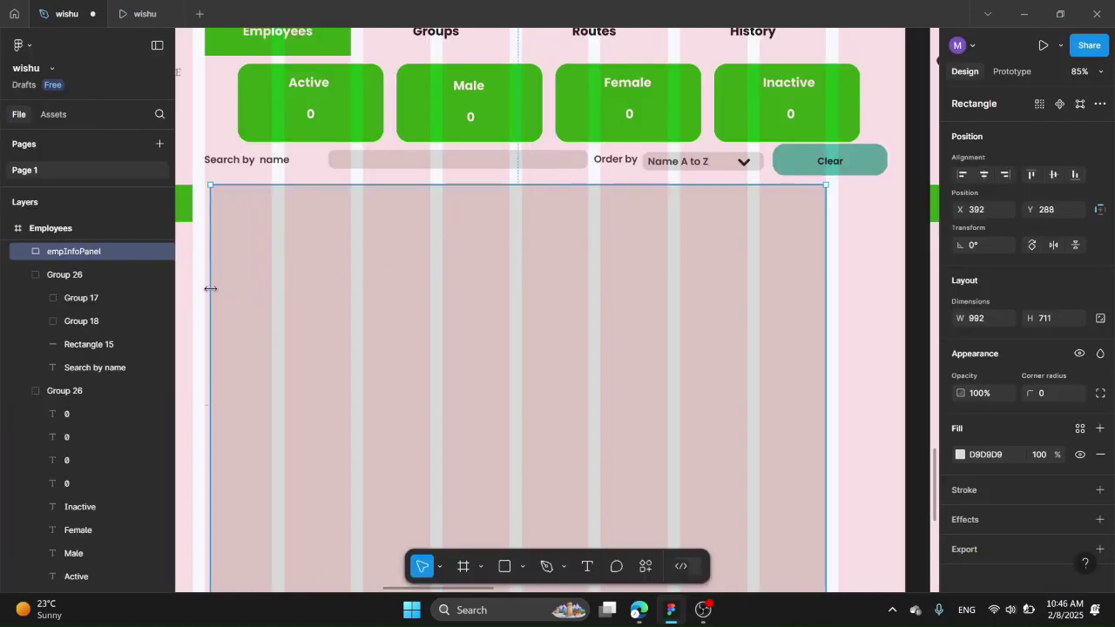
scroll(689, 274, "right", 5)
left_click_drag(690, 274, 758, 273)
scroll(753, 338, "left", 3)
scroll(510, 346, "up", 5)
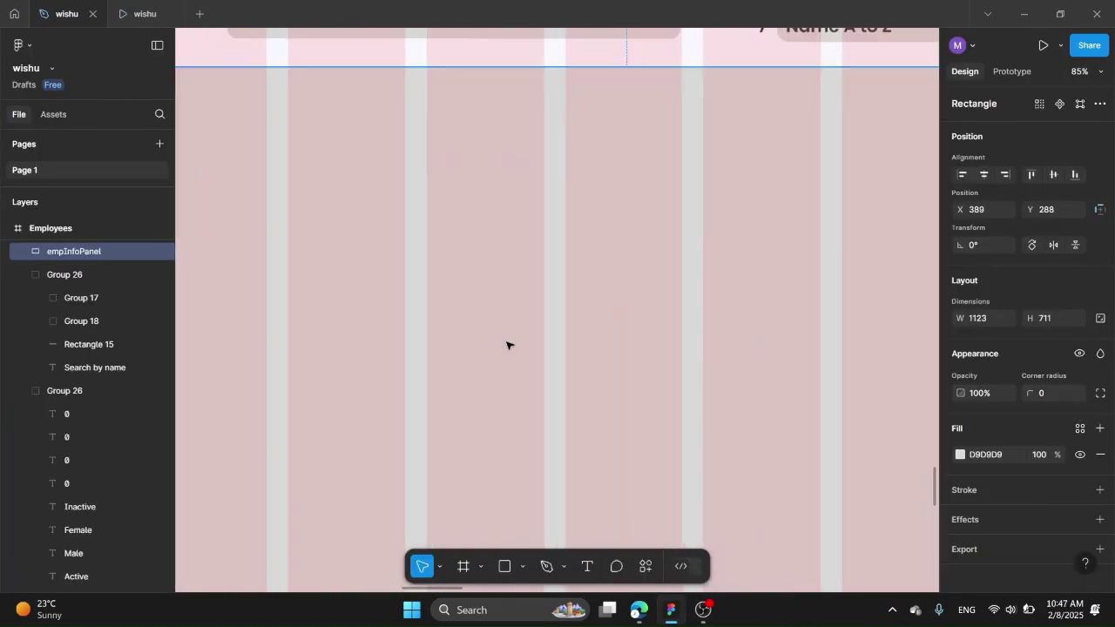
scroll(510, 346, "left", 5)
left_click_drag(456, 341, 447, 342)
Step: Move empInfoPanel up to Y 279, closer to the search row
scroll(587, 301, "up", 2)
key("Up")
key("Up")
key("Up")
key("Up")
key("Up")
key("Up")
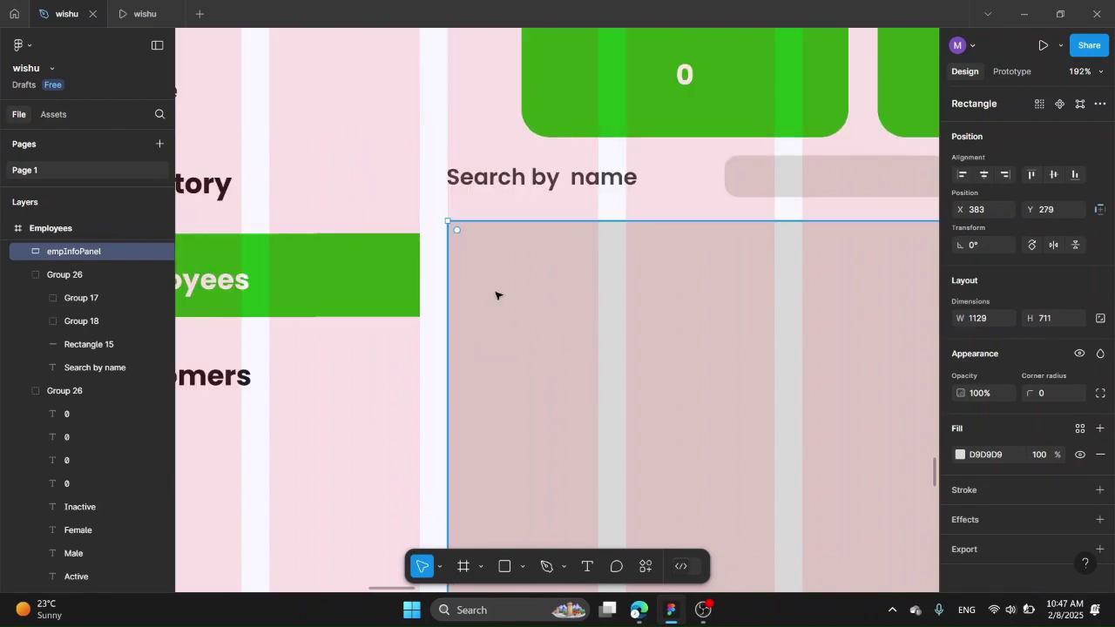
Step: Copy the Home frame's Group Info heading into empInfoPanel at X 397, Y 294 and change its text to "Employees Info"
scroll(496, 296, "right", 3)
scroll(517, 395, "down", 5)
scroll(558, 366, "up", 3)
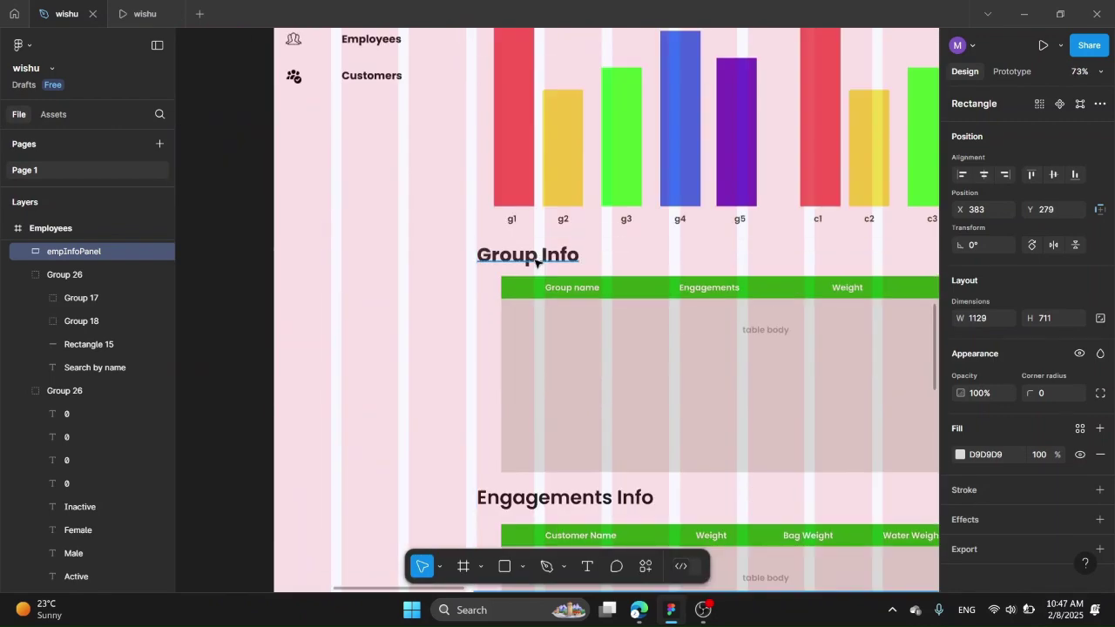
left_click(535, 262)
left_click_drag(584, 591, 525, 246)
scroll(540, 320, "up", 5)
scroll(524, 246, "down", 5)
scroll(524, 247, "down", 2)
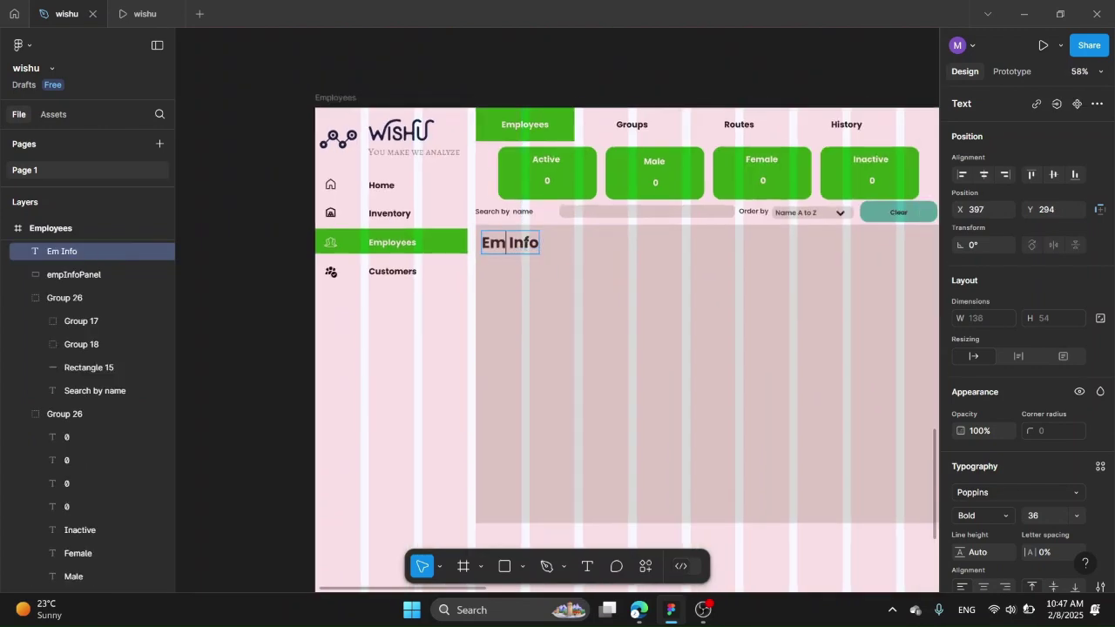
scroll(617, 402, "up", 5)
scroll(616, 401, "down", 5)
scroll(616, 402, "down", 2)
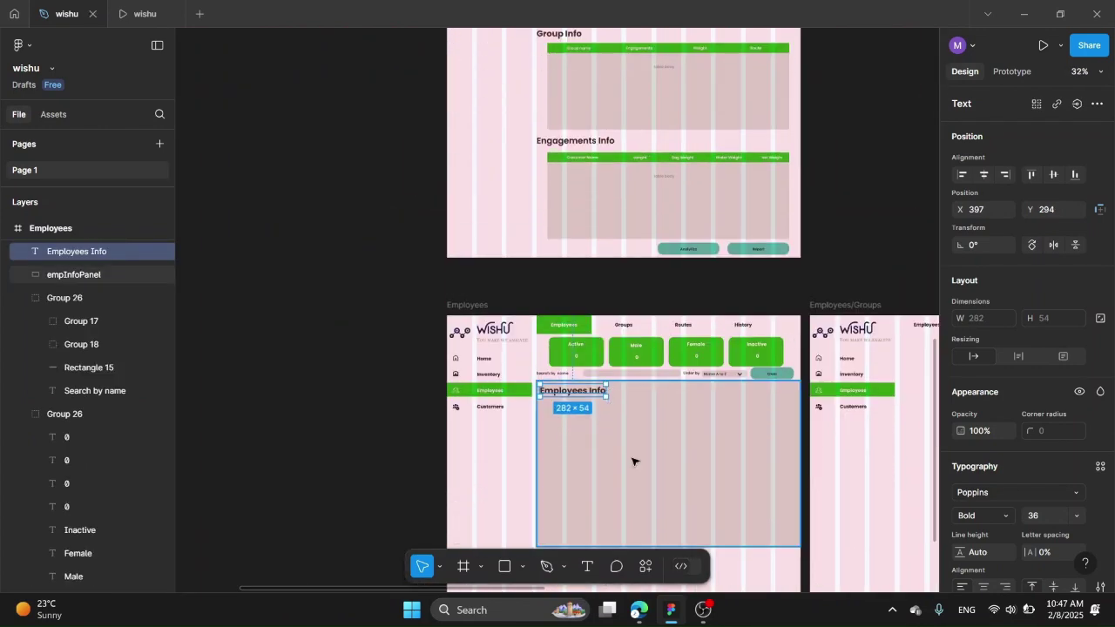
Step: Check the Employees Info heading and panel in the prototype preview
left_click(366, 262)
left_click(138, 15)
left_click(68, 15)
Step: Draw a card about 200 × 204 at X 450, Y 374 below the Employees Info heading, fill it with F8F8FF and check the preview
scroll(570, 326, "down", 3)
scroll(570, 326, "up", 5)
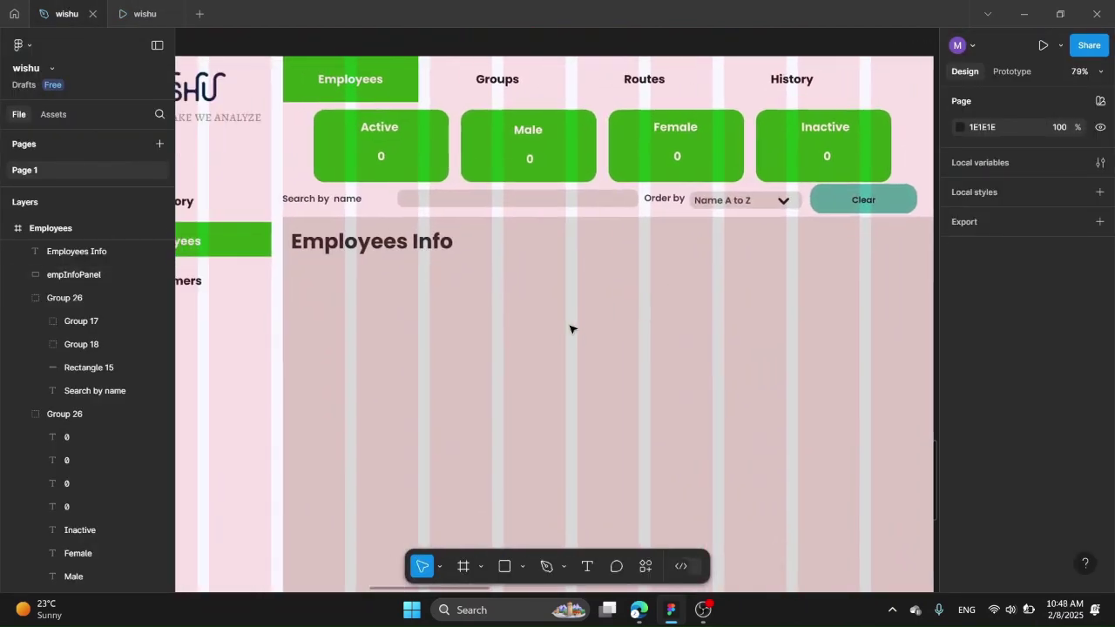
left_click_drag(382, 217, 497, 335)
left_click(779, 331)
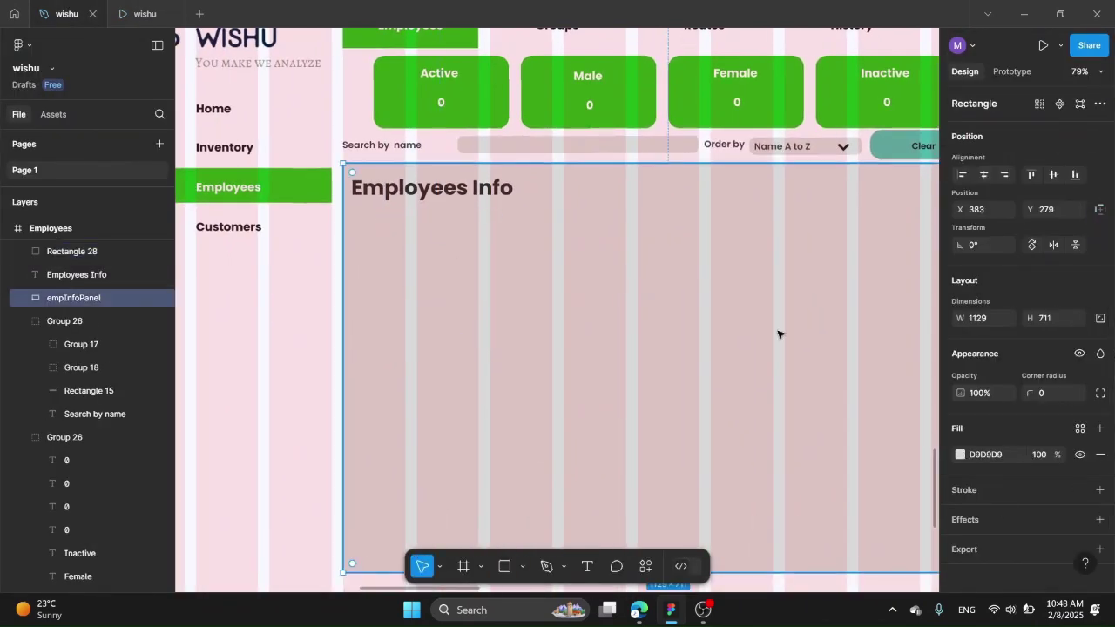
left_click(961, 455)
key("ctrl+z")
left_click(443, 273)
left_click(962, 455)
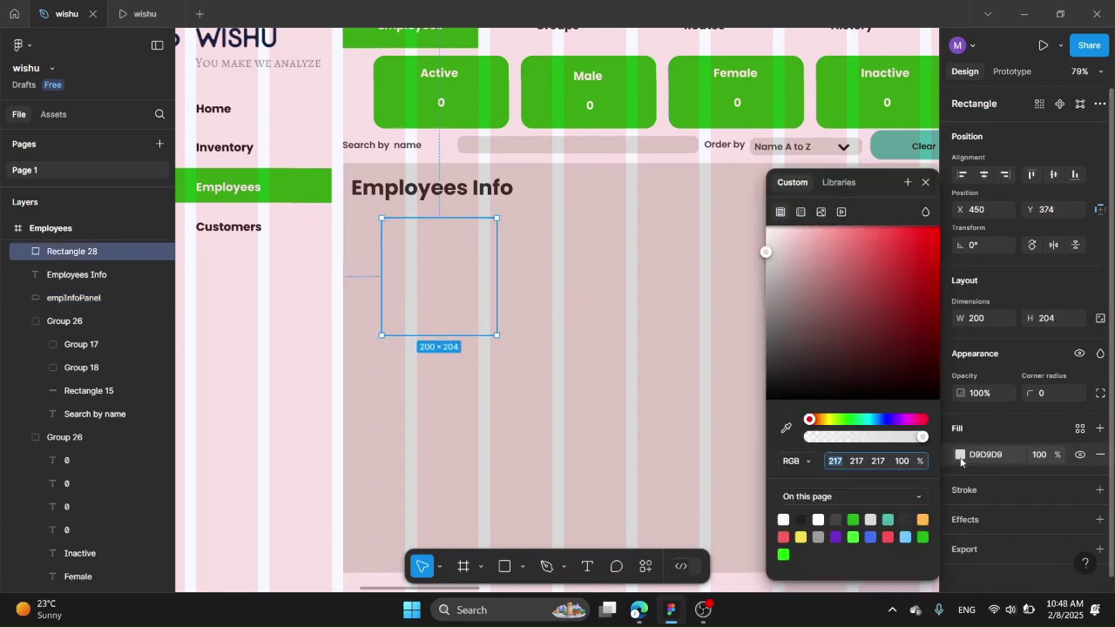
left_click(784, 520)
left_click(139, 13)
left_click(67, 13)
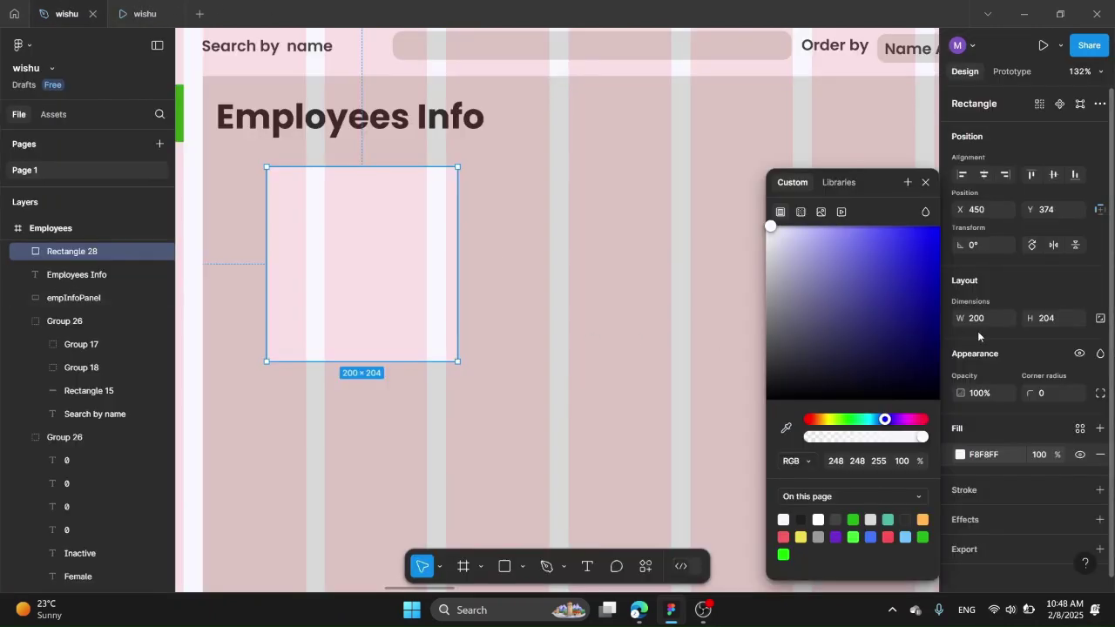
Step: Set the card's corner radius to 20 and enlarge the card to about 300 × 460
type("20")
key("Return")
scroll(416, 254, "left", 2)
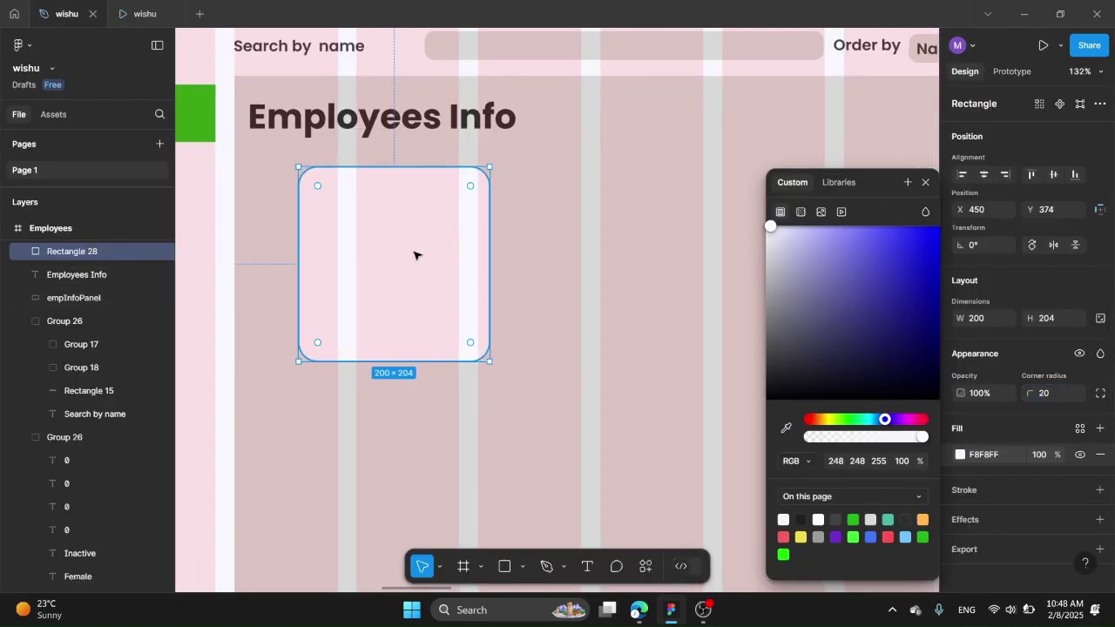
left_click_drag(402, 378, 399, 482)
left_click(558, 374)
scroll(446, 299, "up", 1)
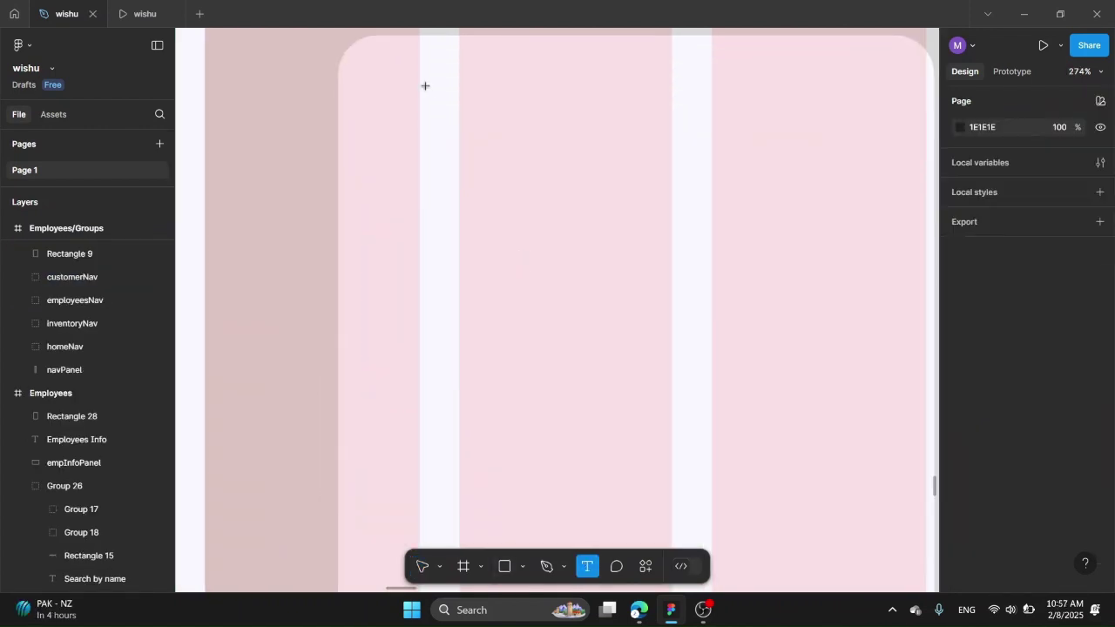
Step: Add a text box about 183 × 101 reading "Default image" in the upper part of the card and check the preview
left_click_drag(430, 99, 794, 298)
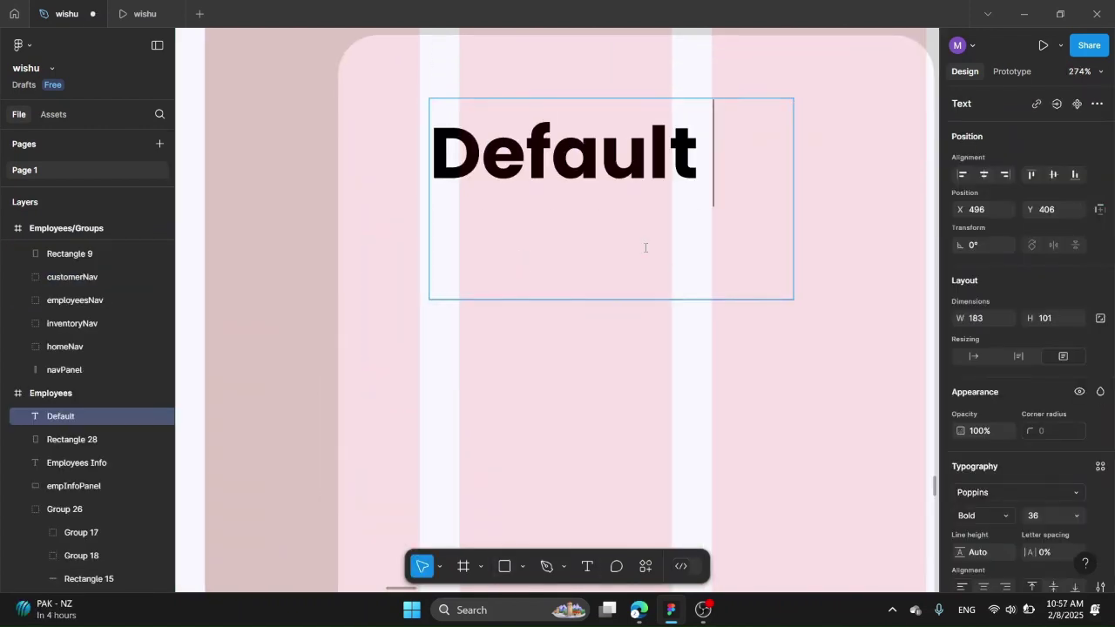
key("Escape")
scroll(558, 288, "down", 5)
left_click_drag(556, 243, 584, 243)
key("ctrl+Tab")
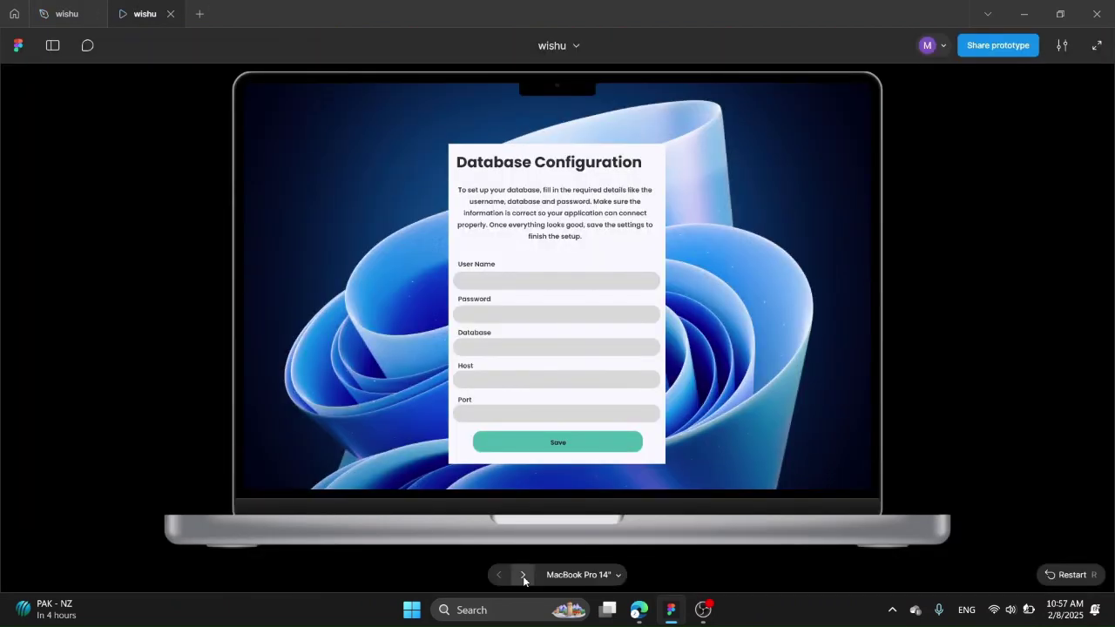
left_click(523, 576)
left_click(523, 576)
left_click(67, 14)
Step: Widen the "Default image" text box to about 272, move it near the card's left edge and set its font size to 16
scroll(582, 283, "down", 3)
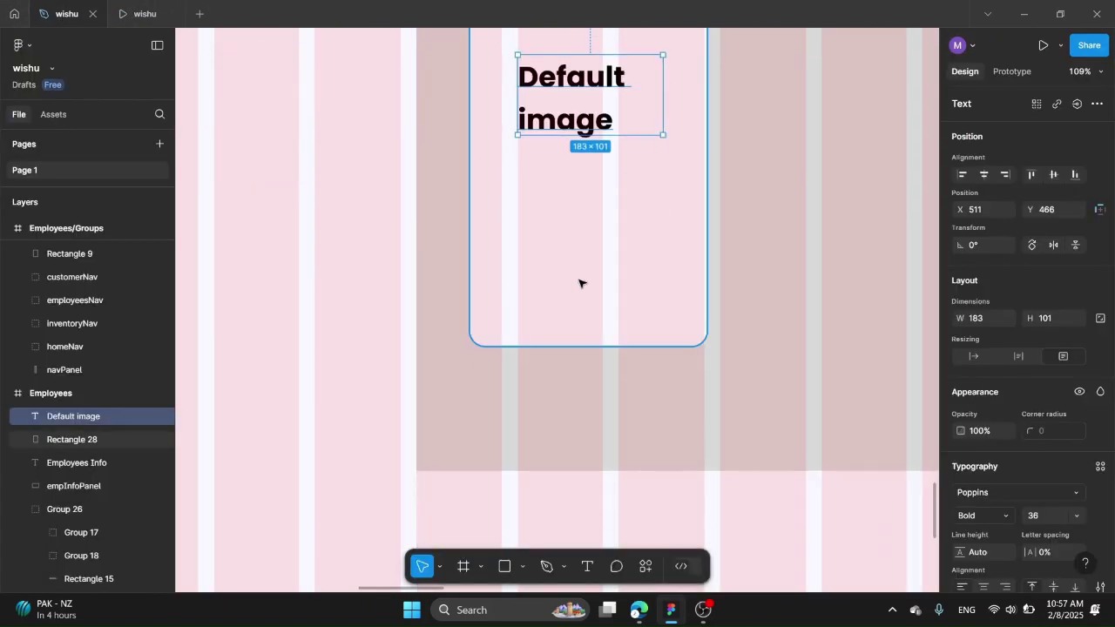
scroll(585, 298, "up", 2)
scroll(588, 418, "down", 5)
scroll(590, 440, "up", 2)
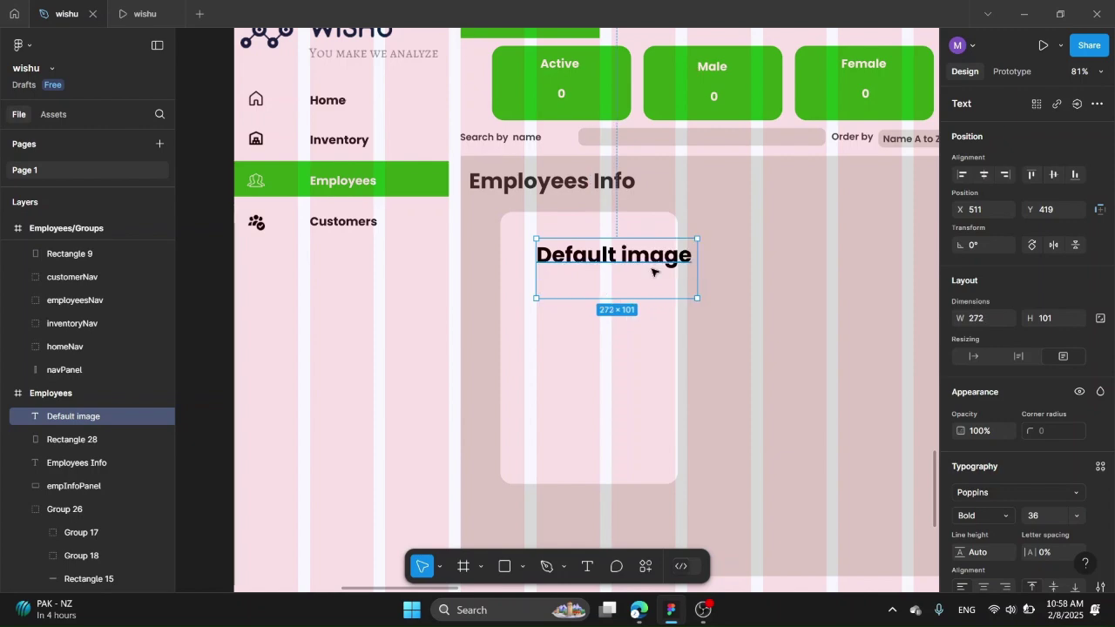
left_click(1037, 515)
type("16")
key("Return")
scroll(997, 478, "down", 3)
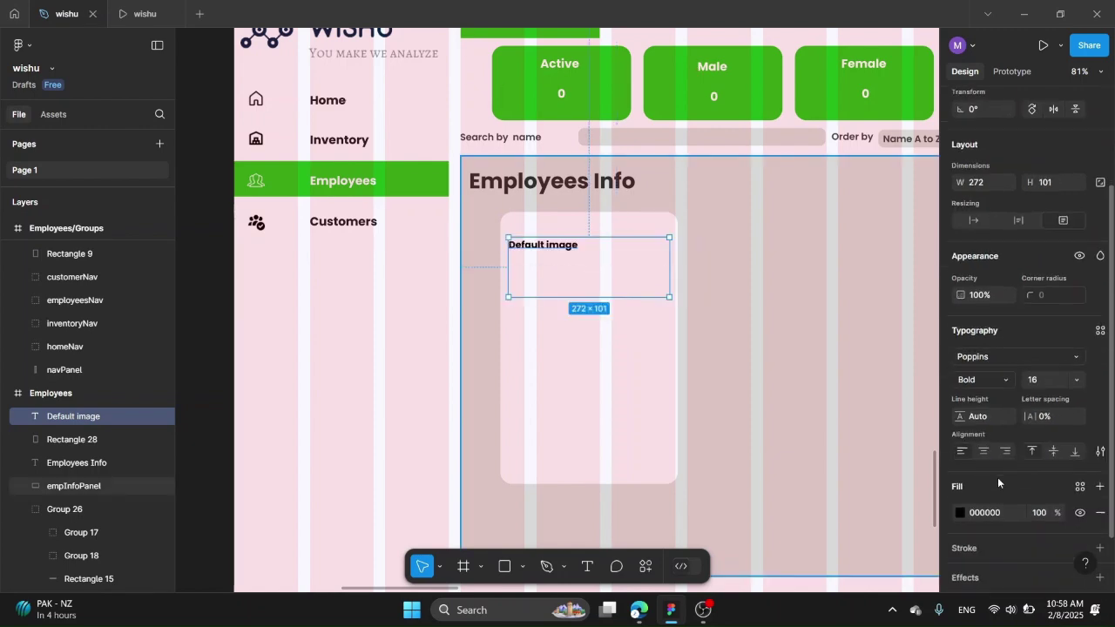
Step: Change the "Default image" text colour to dark grey and check it in the prototype preview
left_click(960, 513)
left_click(771, 340)
left_click(727, 312)
left_click(145, 14)
left_click(67, 14)
Step: Copy the "Search by name" label into the card at X 464, Y 604 and bring its layer to the top of the Employees frame
scroll(630, 308, "down", 1)
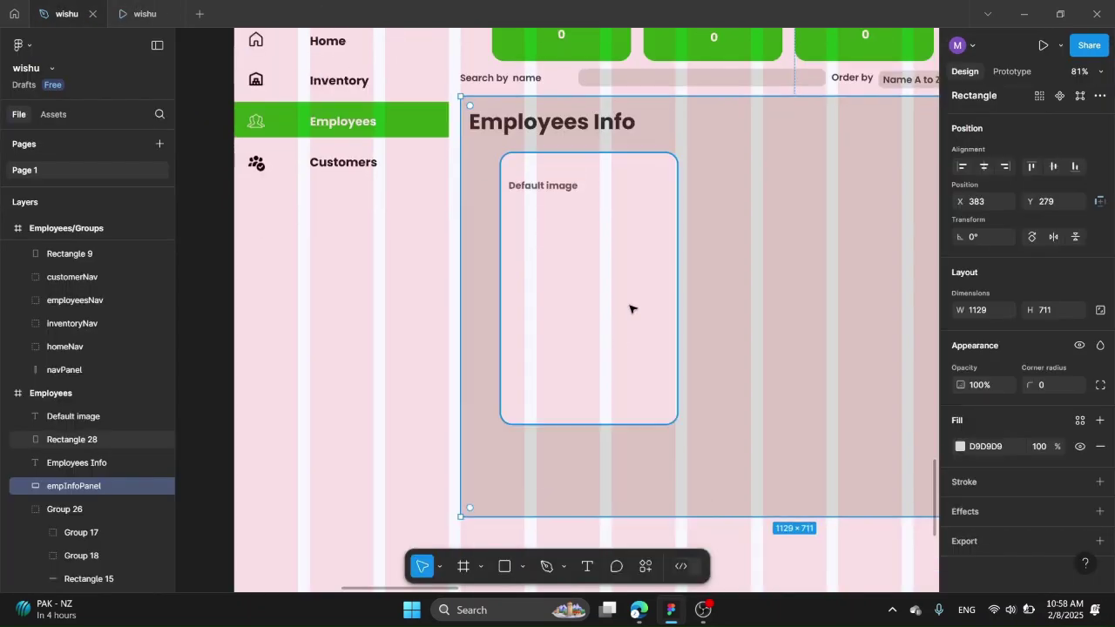
scroll(630, 309, "up", 2)
left_click_drag(514, 163, 560, 397)
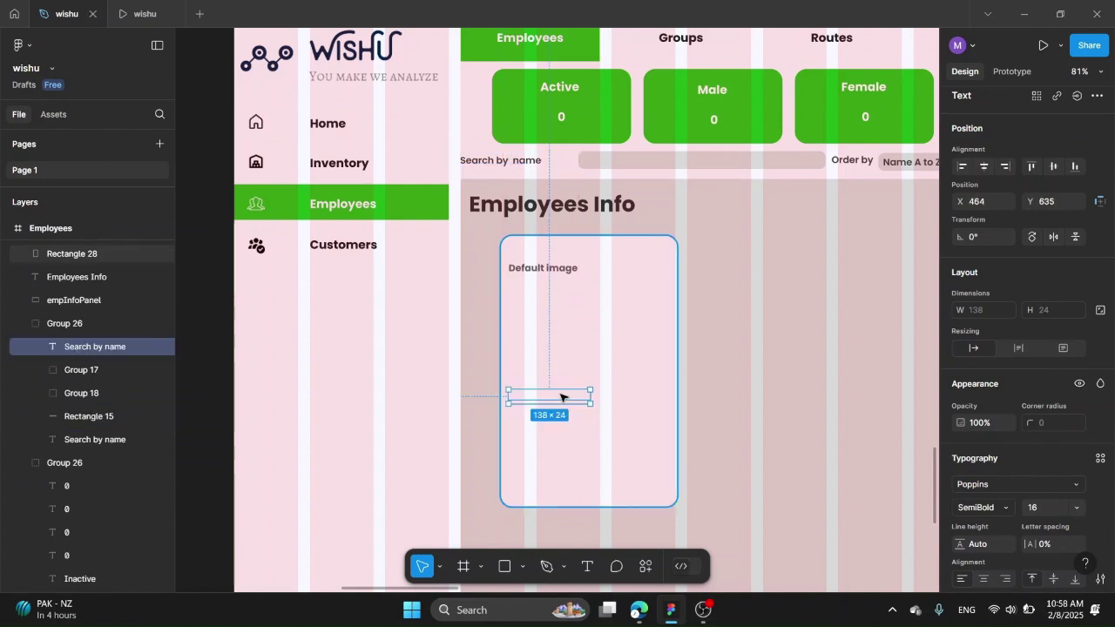
left_click_drag(87, 347, 85, 252)
scroll(588, 427, "up", 5)
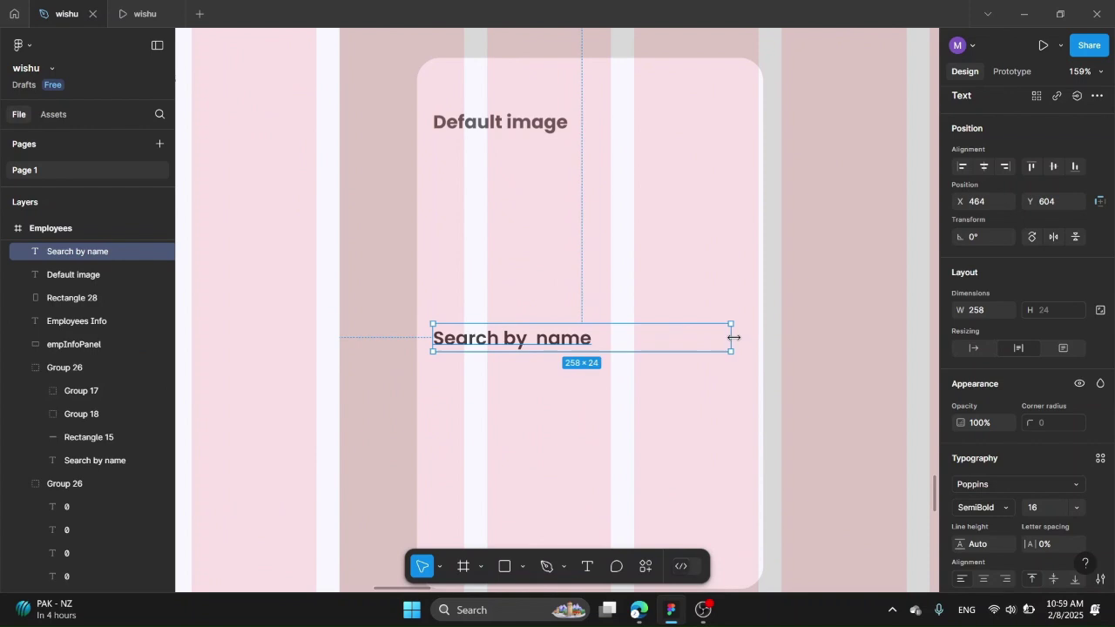
Step: Widen the copied label to about 289 from X 457, nearly spanning the card, and change its text to "Name"
left_click_drag(434, 338, 426, 338)
double_click(474, 339)
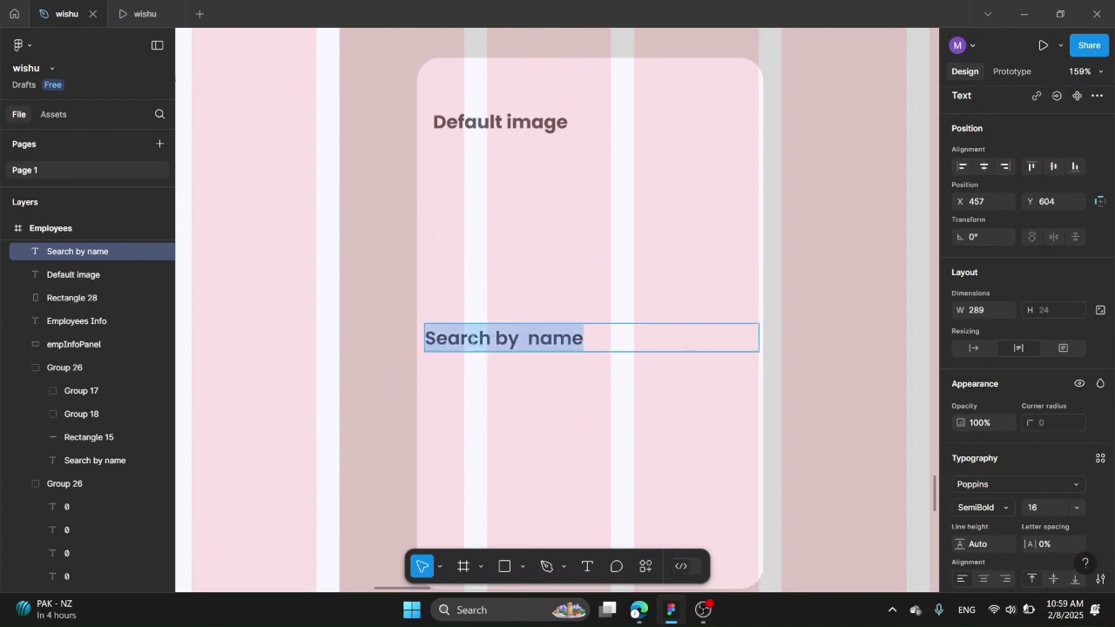
left_click(537, 385)
left_click(500, 350)
Step: Launch HeidiSQL, enter the connection password and examine the columns of the user table in wishu_db
key("super+s")
key("Escape")
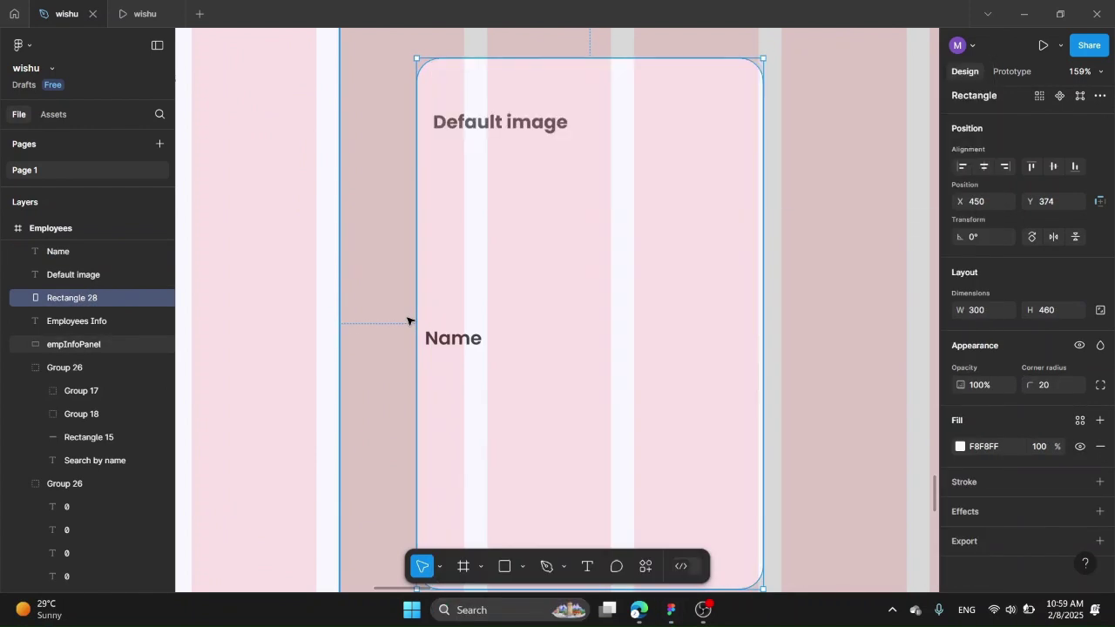
left_click(472, 374)
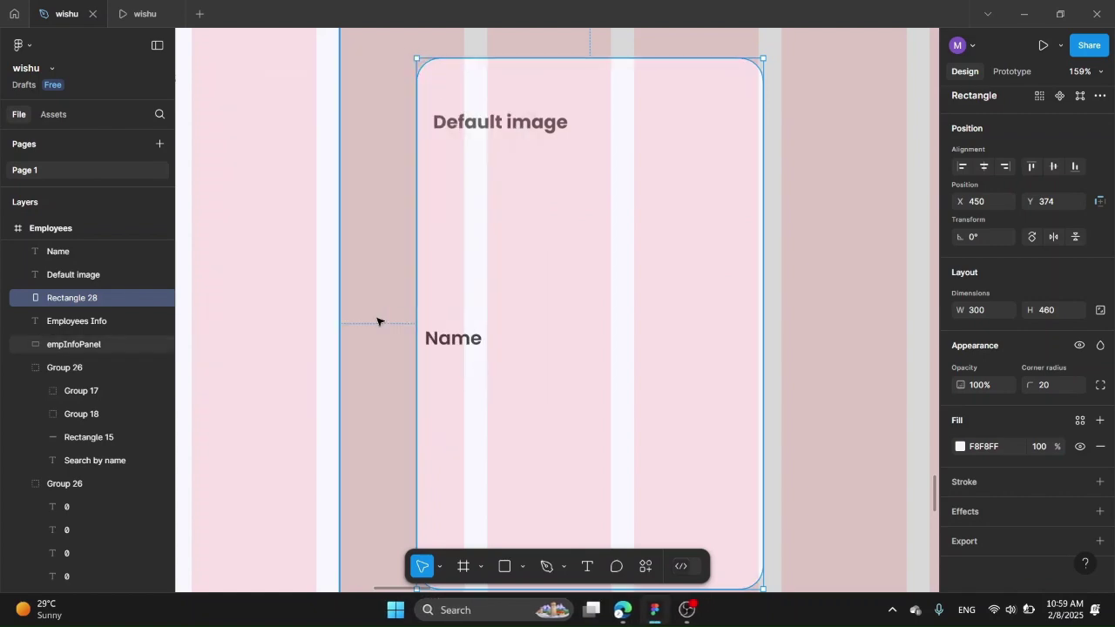
left_click(512, 290)
type("•")
key("Return")
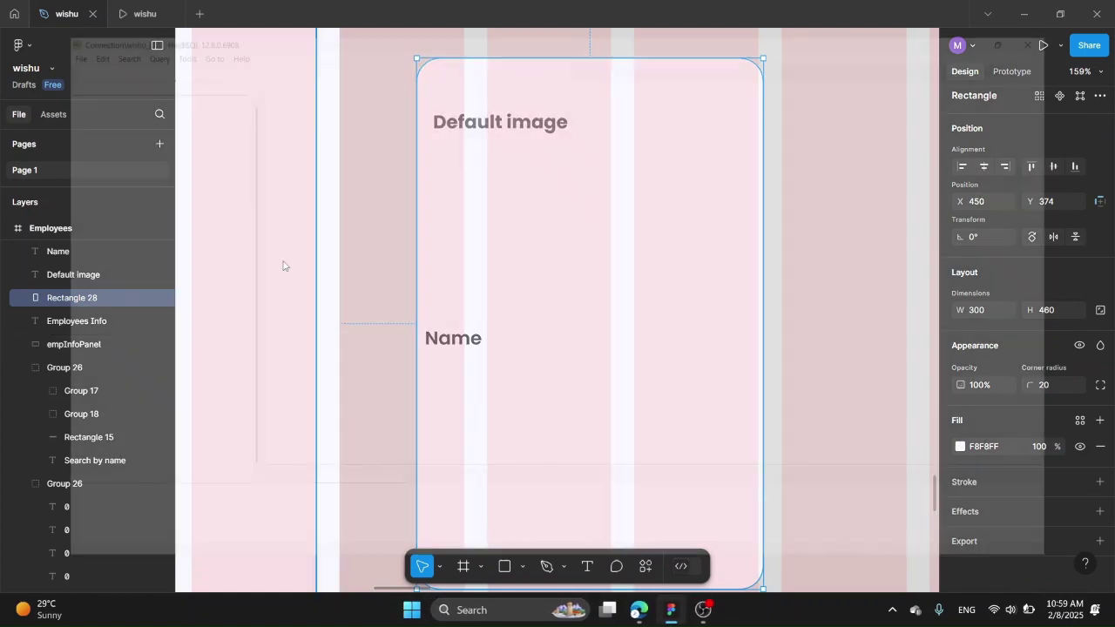
double_click(278, 233)
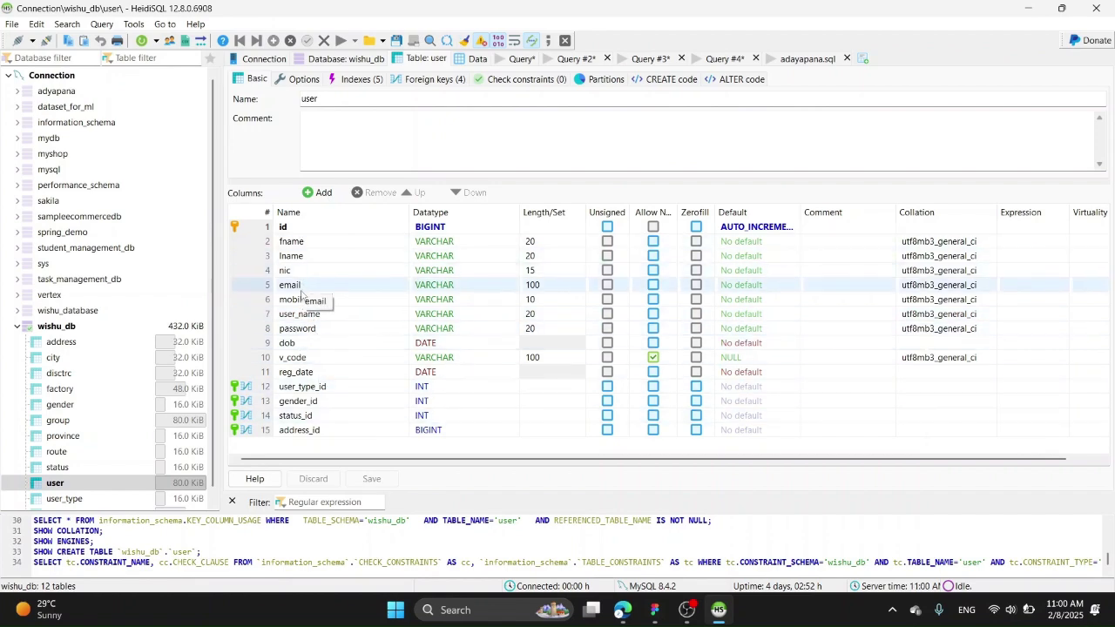
Step: Return to the Figma design, add a "Mobile" label below Name at X 457, Y 635, and recheck the user table in HeidiSQL
key("alt+Tab")
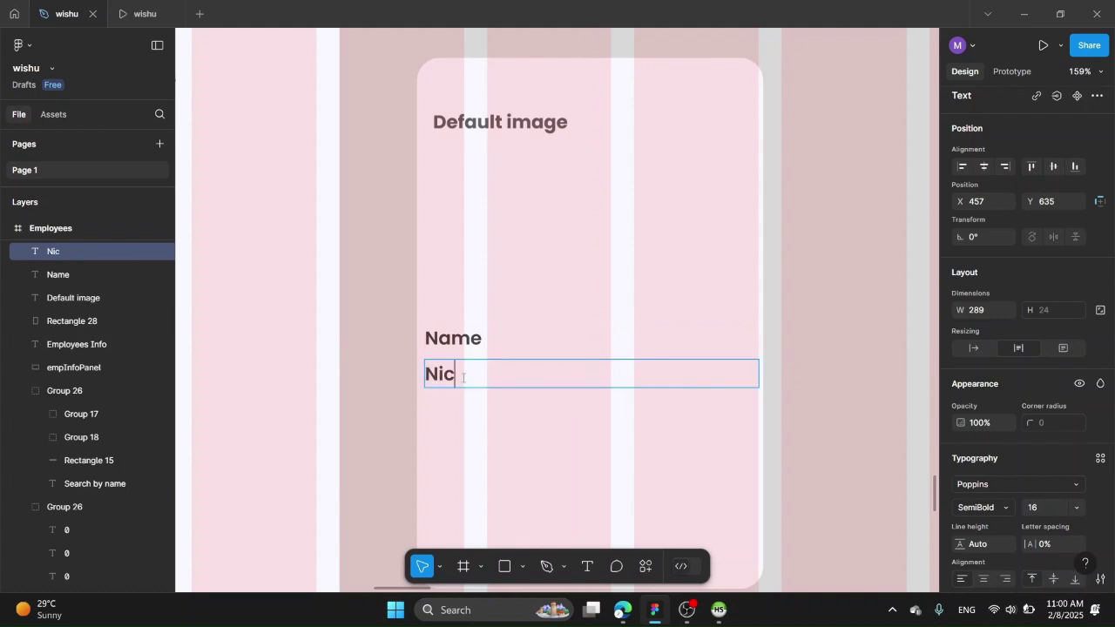
left_click(716, 611)
key("alt+Tab")
Step: Duplicate the Mobile label, place the copy below it at Y 661 and change its text to "Age"
key("ctrl+d")
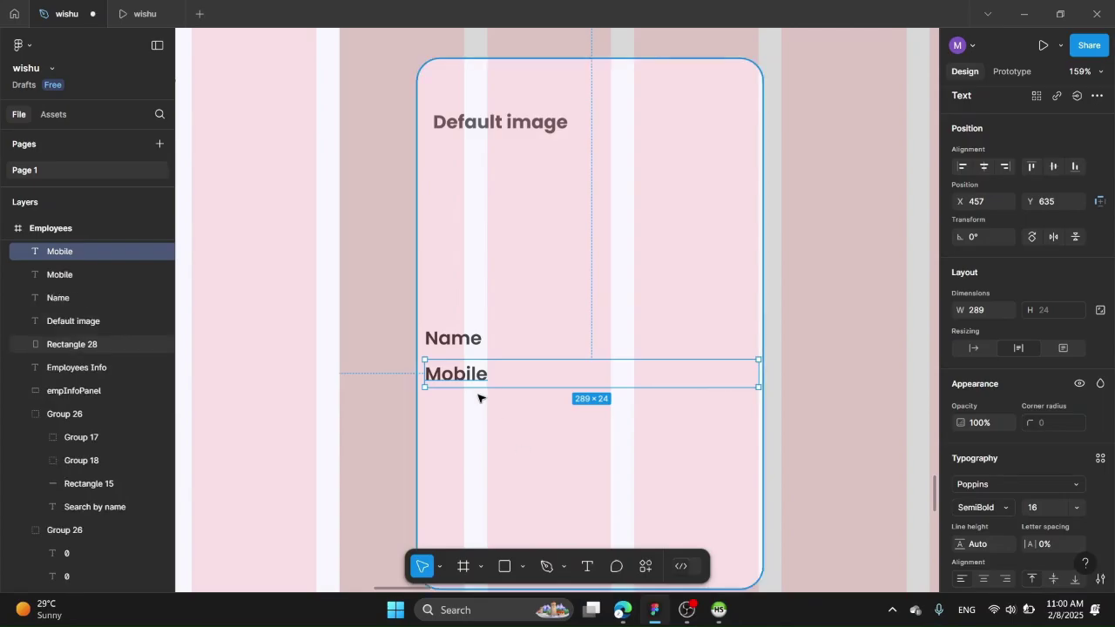
left_click_drag(476, 374, 470, 396)
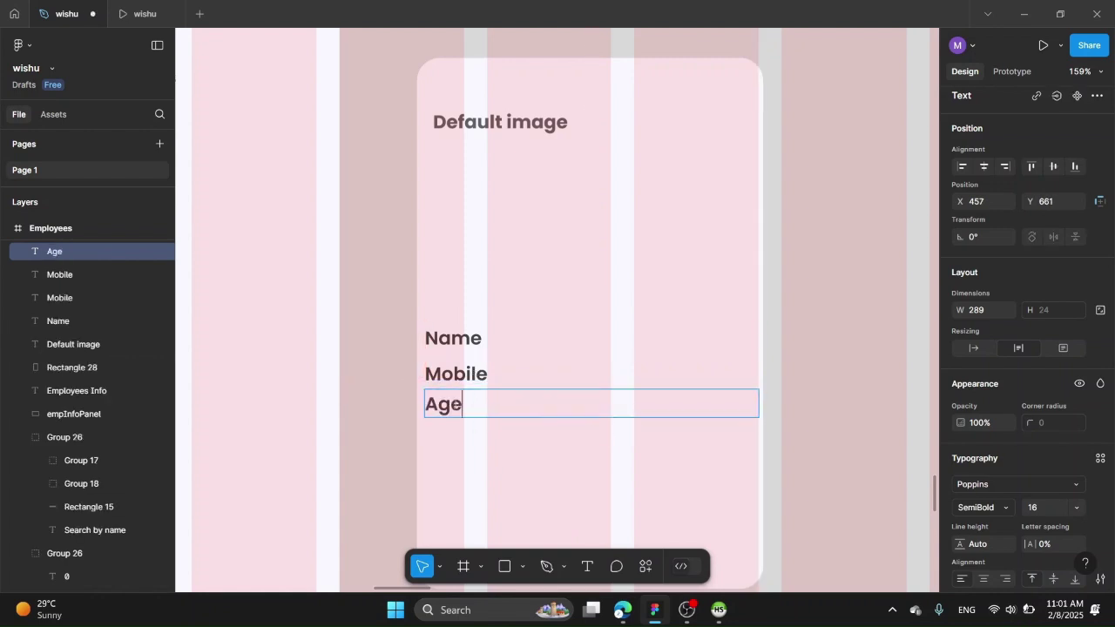
key("ctrl+Tab")
key("ctrl+Tab")
scroll(471, 342, "down", 1)
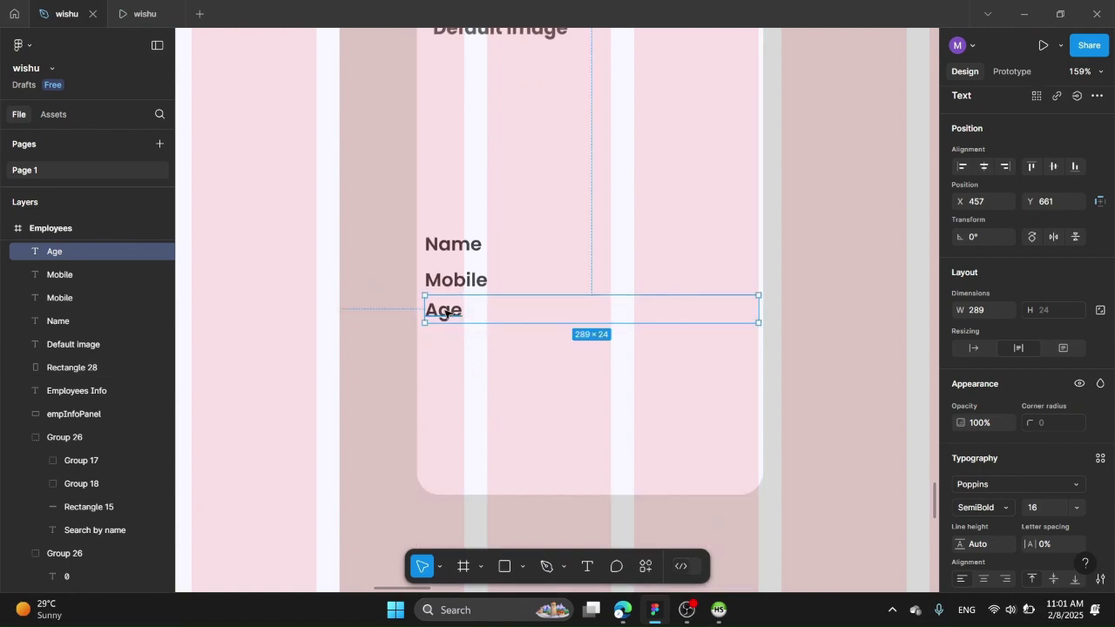
Step: Duplicate the Age label downward to add a "Role" label at Y 685 and a "Status" label at Y 709
key("ctrl+d")
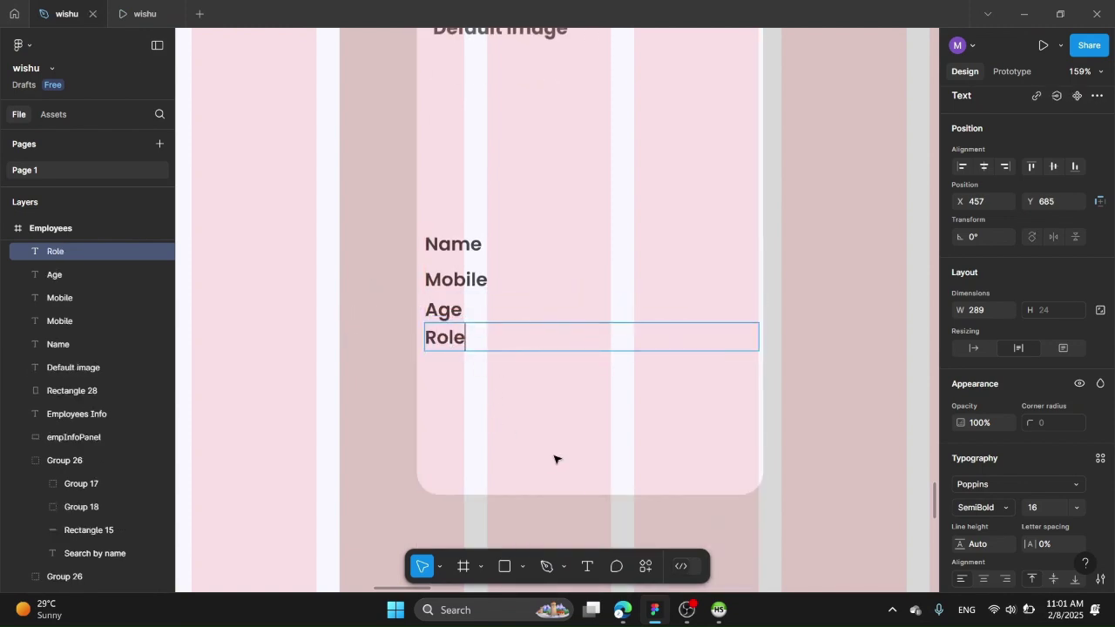
key("ctrl+d")
left_click_drag(468, 339, 468, 367)
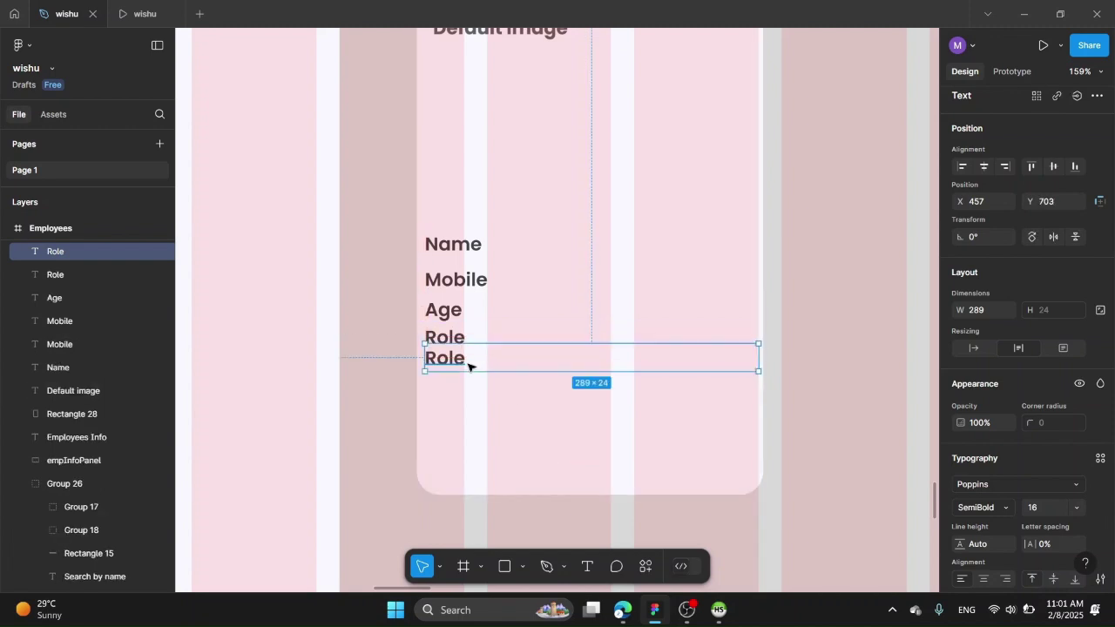
type("us")
key("Escape")
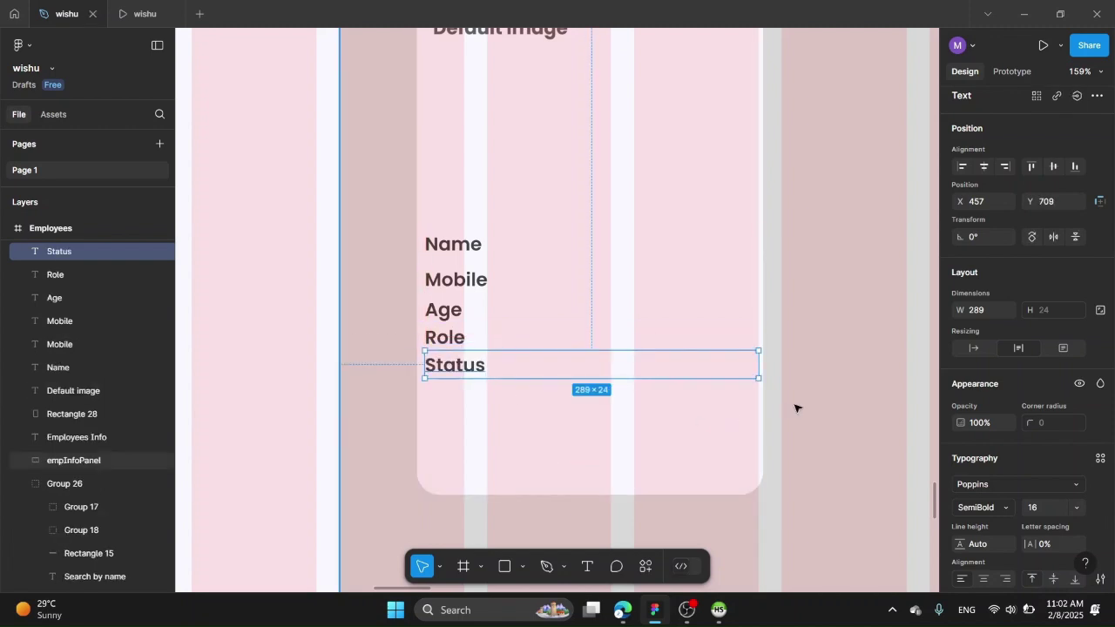
Step: Duplicate Status as a "Gender" label at Y 733, consulting HeidiSQL's user table, and move the Status label out of the card to its left
scroll(545, 388, "down", 2)
scroll(544, 385, "up", 2)
mouse_move(718, 610)
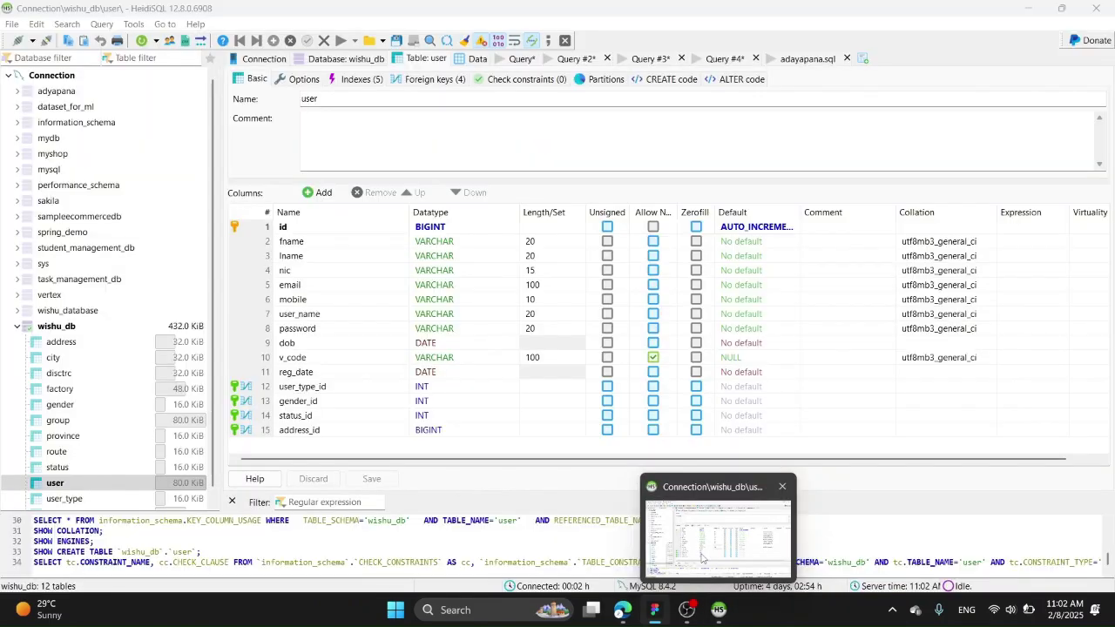
key("ctrl+d")
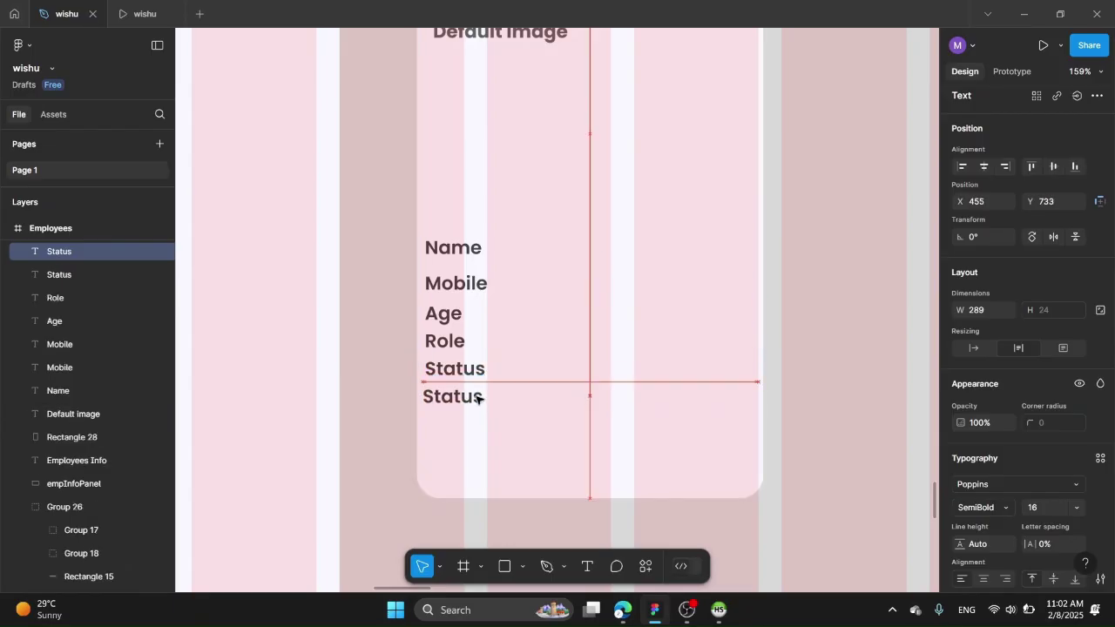
key("Escape")
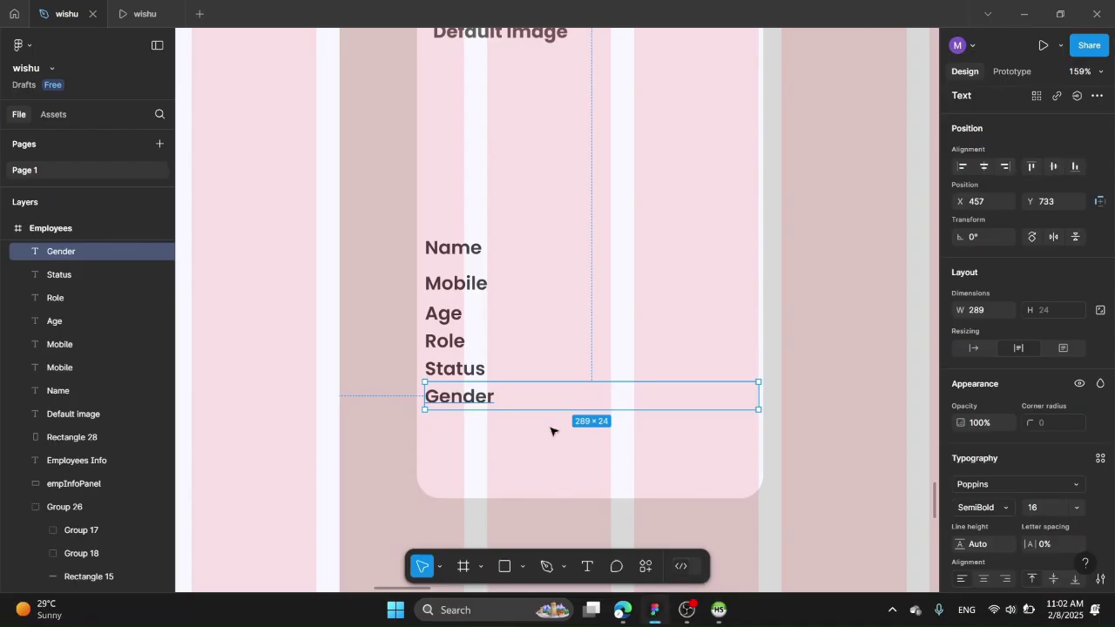
left_click(480, 373)
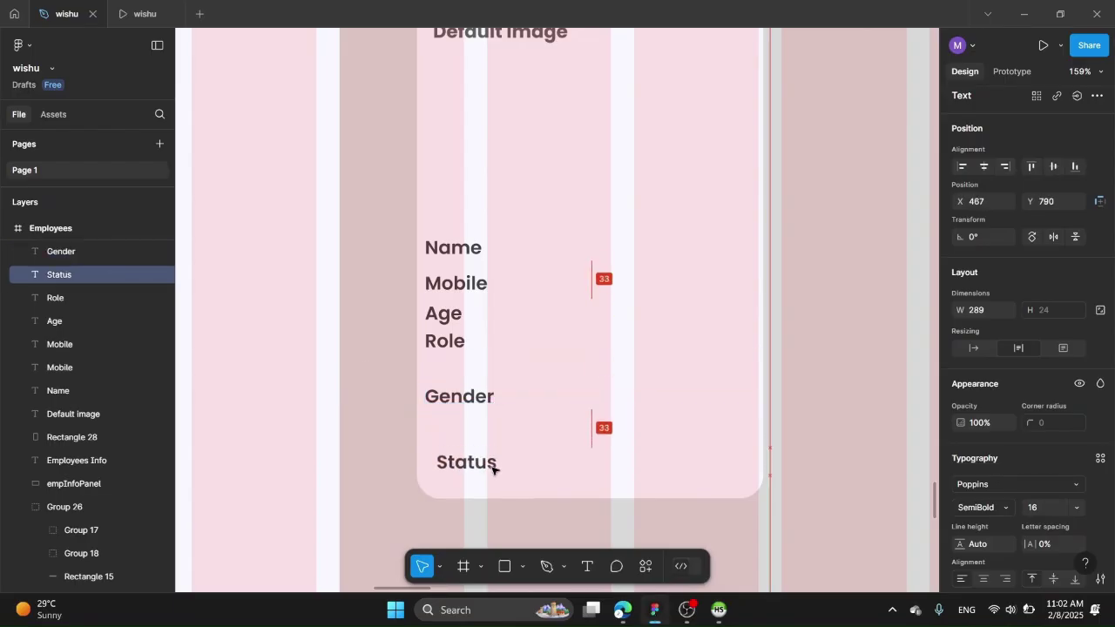
left_click_drag(492, 469, 292, 410)
Step: Copy the search row's Clear button to the bottom of the card at X 491, Y 757
scroll(1011, 536, "down", 2)
left_click(973, 282)
scroll(531, 470, "down", 5)
left_click(848, 146)
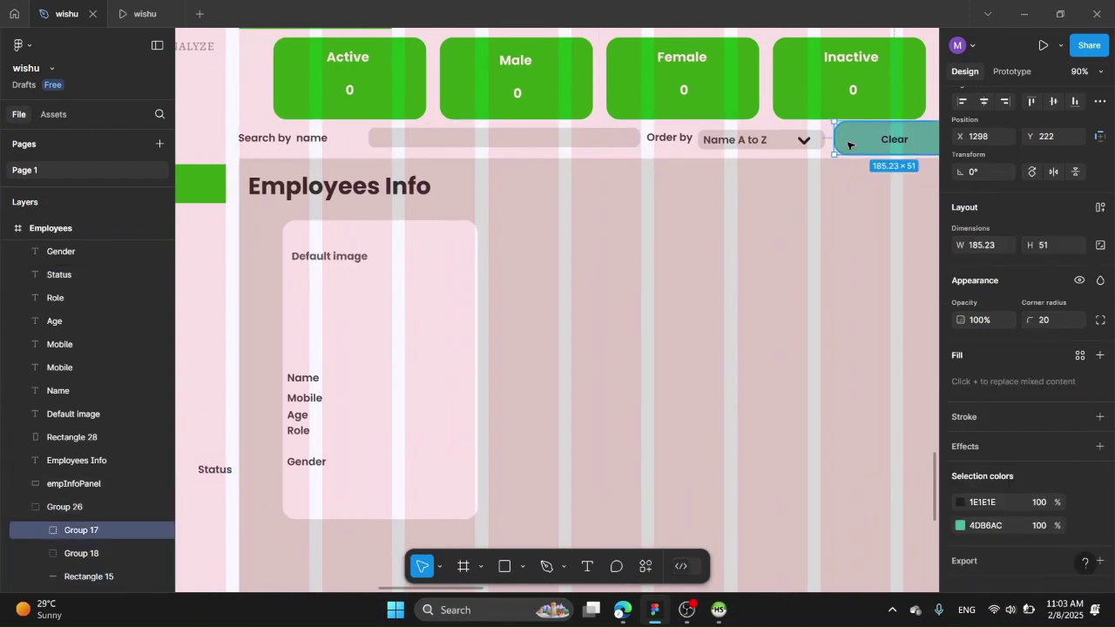
left_click_drag(477, 389, 331, 493)
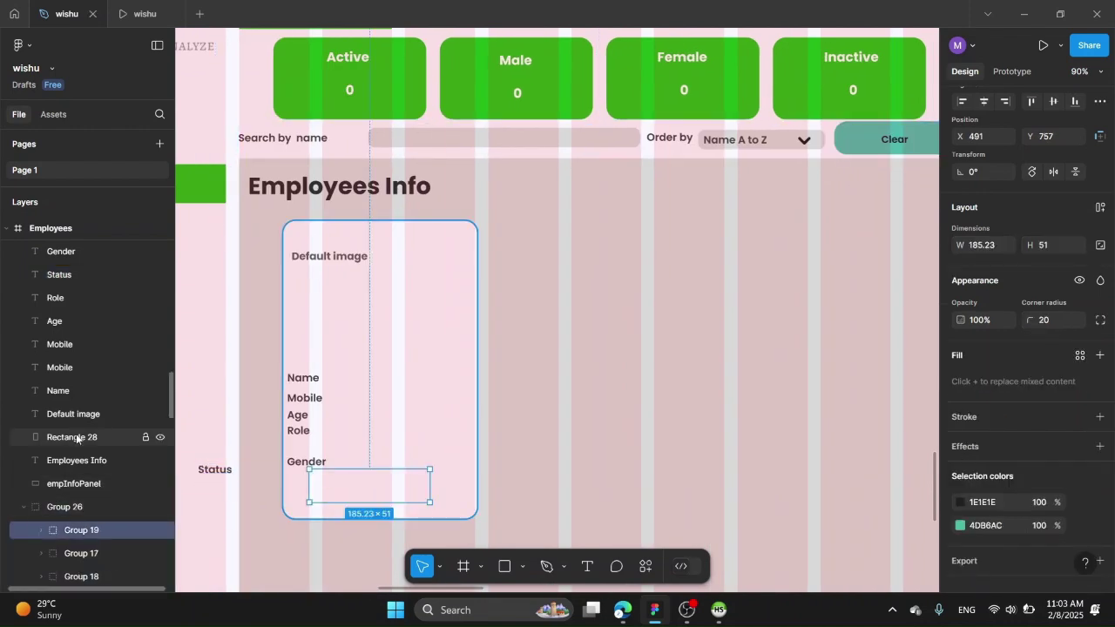
left_click_drag(77, 439, 67, 468)
left_click_drag(57, 256, 56, 361)
key("ctrl+z")
key("ctrl+z")
key("ctrl+z")
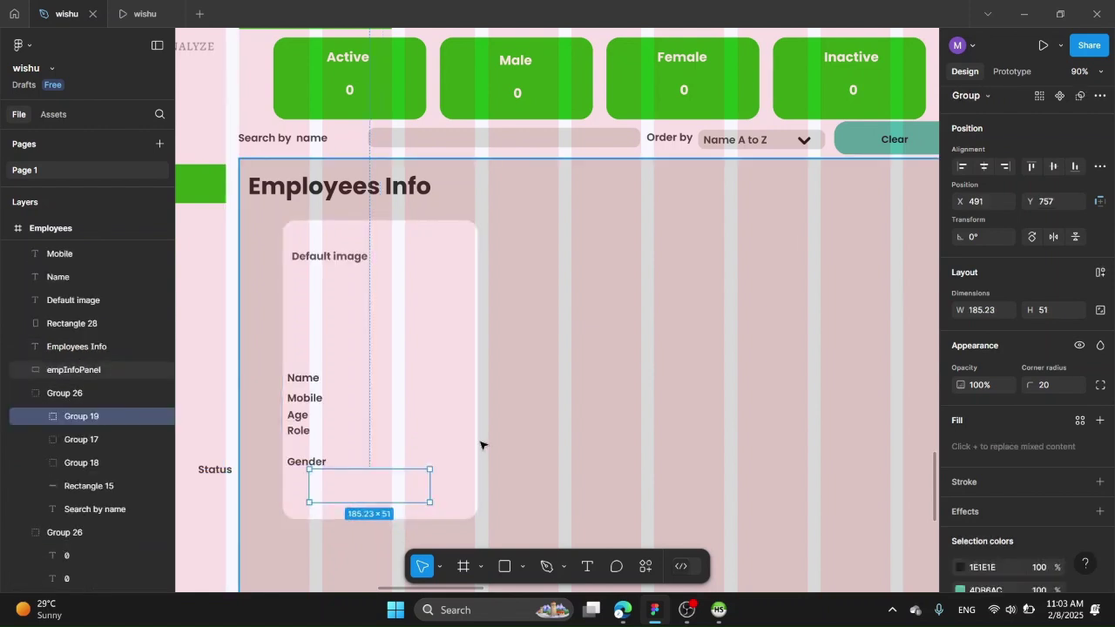
Step: Bring the copied Clear button's group to the top of the Employees frame's layers and centre it horizontally in the card
left_click_drag(78, 381, 78, 382)
key("]")
scroll(383, 462, "up", 4)
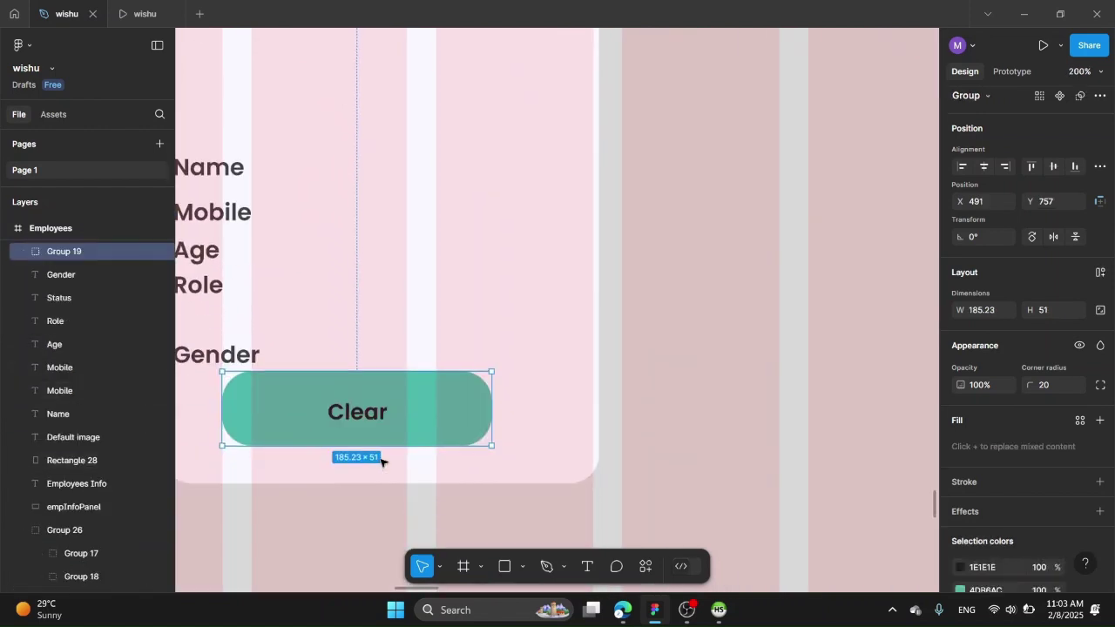
scroll(396, 451, "left", 1)
left_click_drag(411, 440, 426, 443)
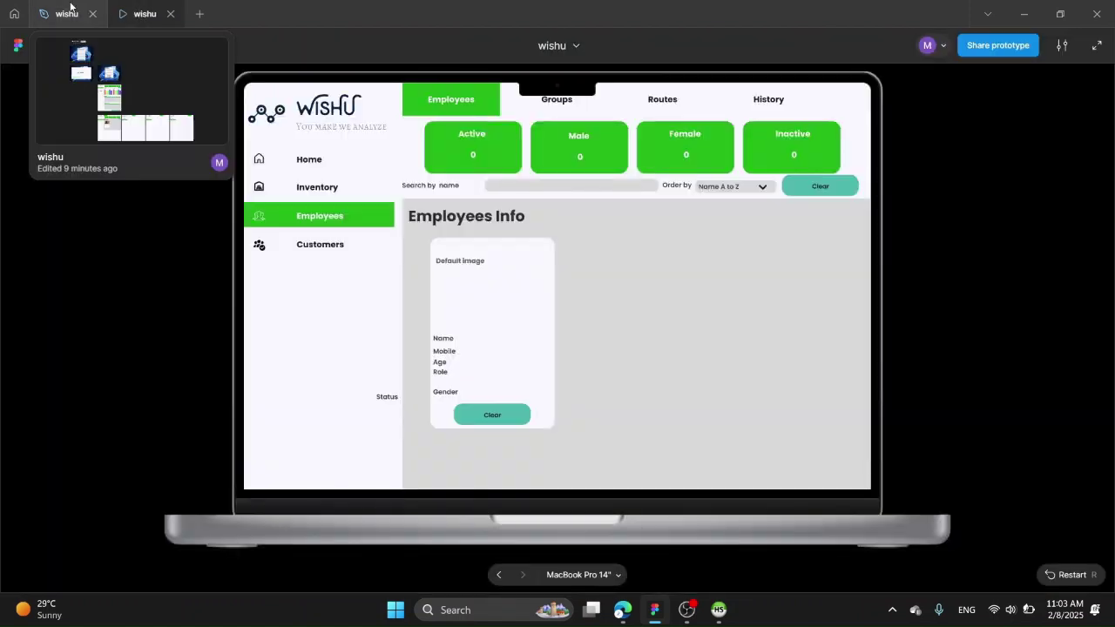
Step: Change the text of the card's copied green button to "Status" and delete the stray Status label outside the card
double_click(419, 434)
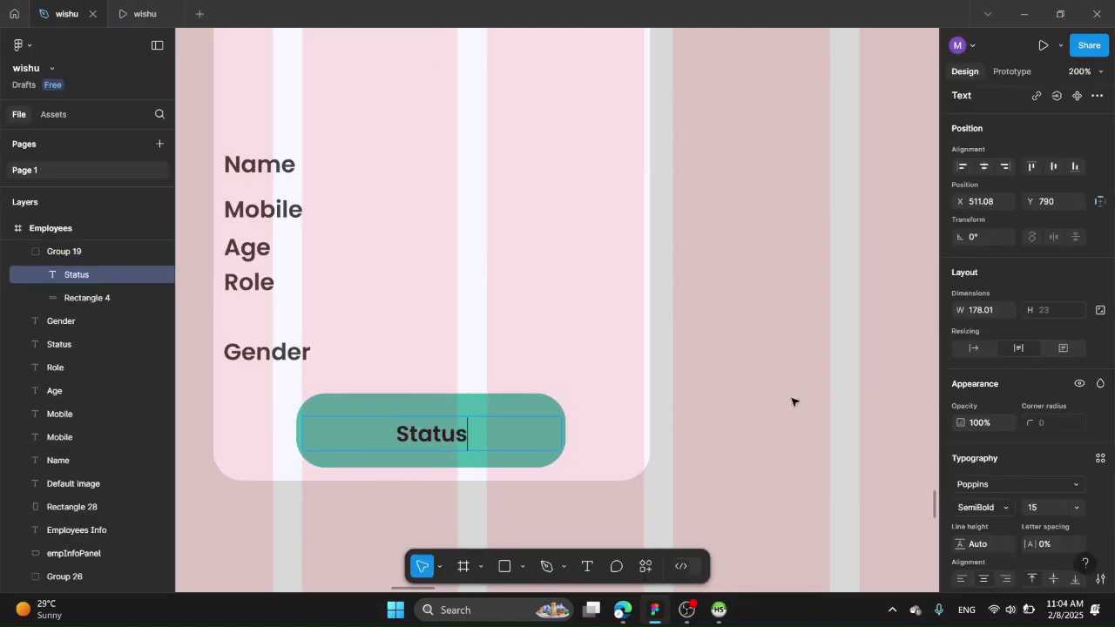
left_click(795, 402)
scroll(794, 401, "left", 3)
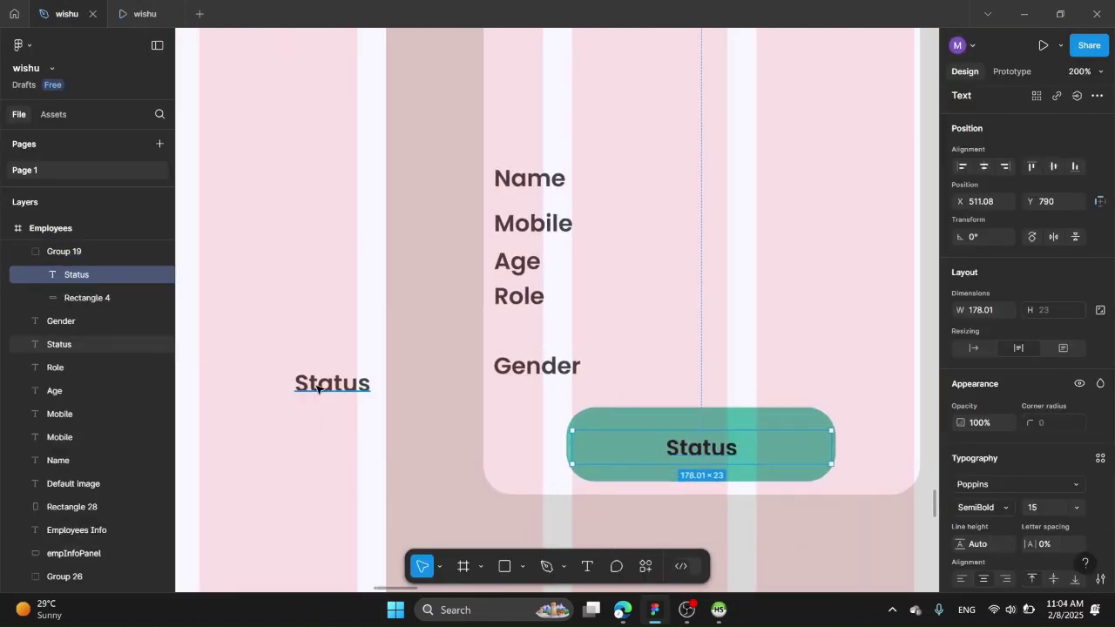
left_click(319, 385)
key("Delete")
scroll(470, 400, "right", 2)
scroll(423, 354, "up", 1)
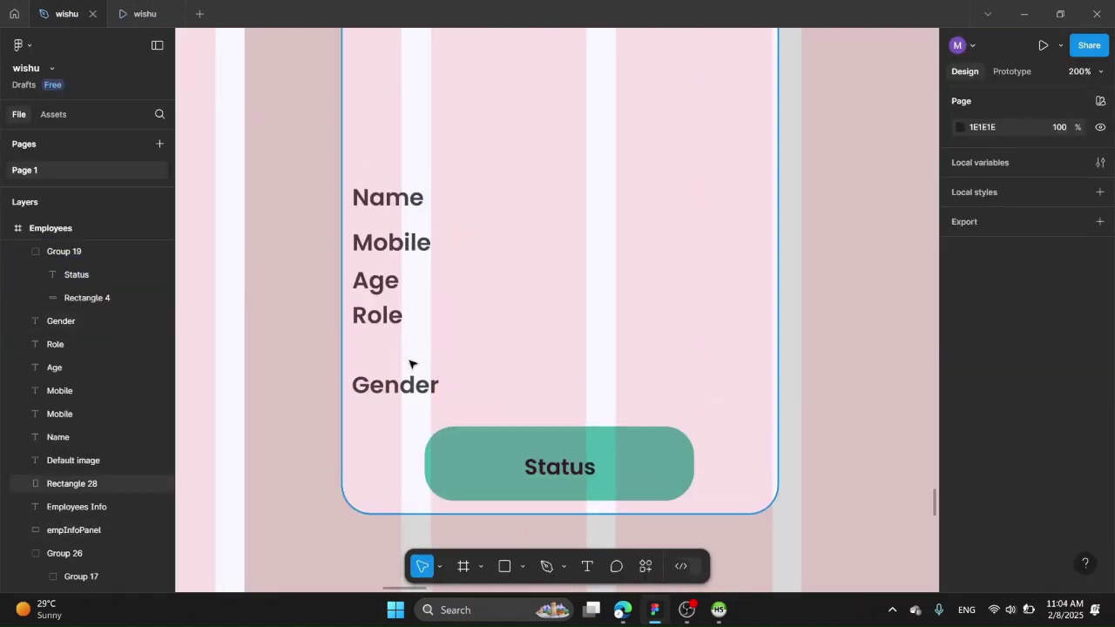
Step: Enlarge the Default image text box to 272 × 184, centre its text horizontally and vertically, and check the prototype preview
left_click(410, 381)
scroll(441, 305, "up", 5)
left_click(508, 221)
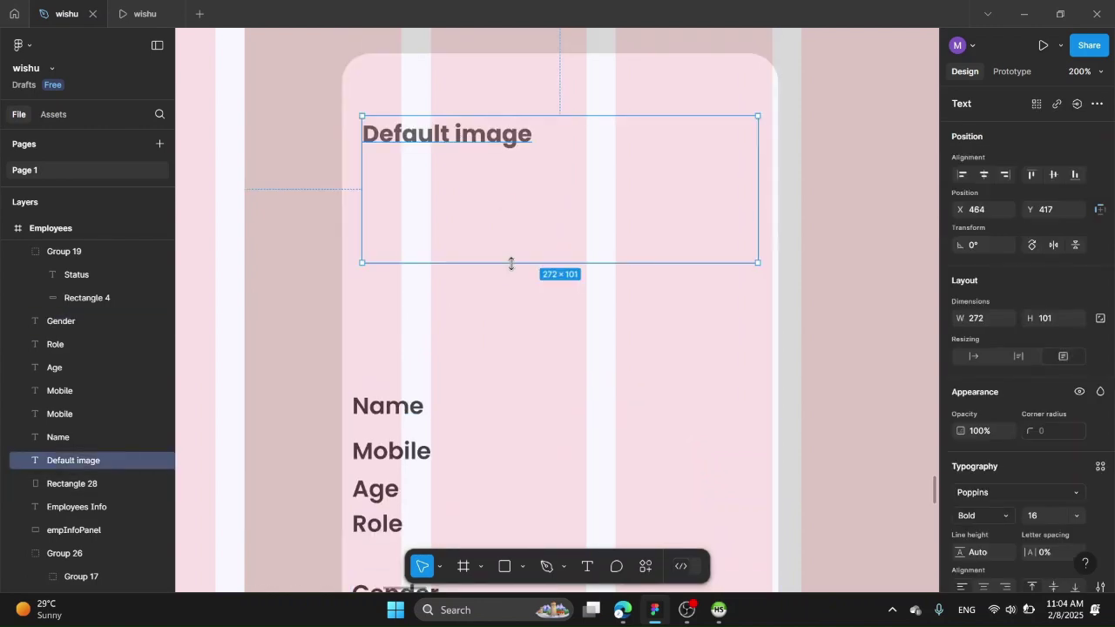
scroll(997, 411, "down", 2)
left_click(983, 417)
left_click(1053, 418)
scroll(1005, 453, "down", 2)
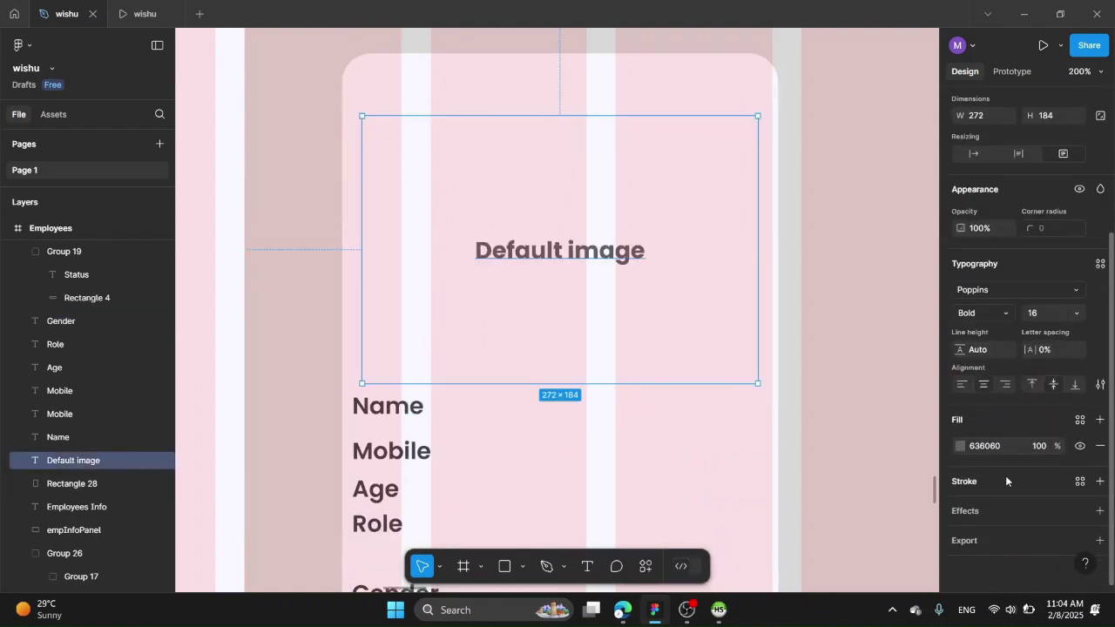
left_click(141, 14)
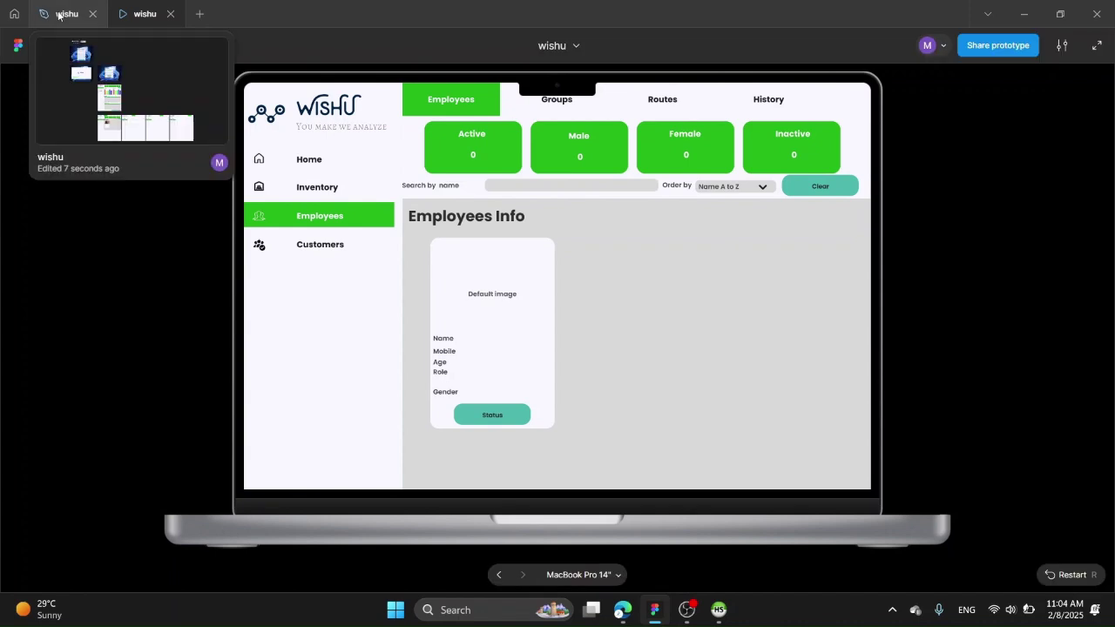
Step: Move the Role and Age labels down in the employee card to space them out above Gender
left_click(63, 13)
scroll(371, 320, "down", 3)
left_click_drag(372, 319, 371, 346)
left_click_drag(372, 287, 373, 297)
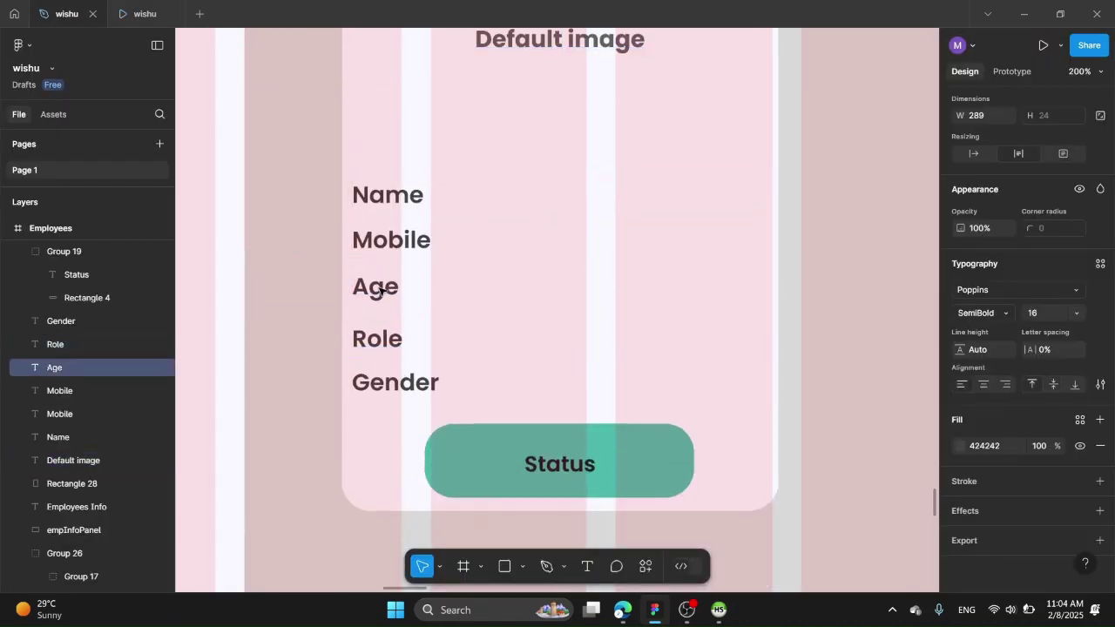
Step: Delete the duplicate Mobile label and even out the spacing, with Mobile at Y 640, Age at Y 671 and Name slightly lower
left_click(389, 237)
key("Delete")
left_click_drag(400, 241, 401, 248)
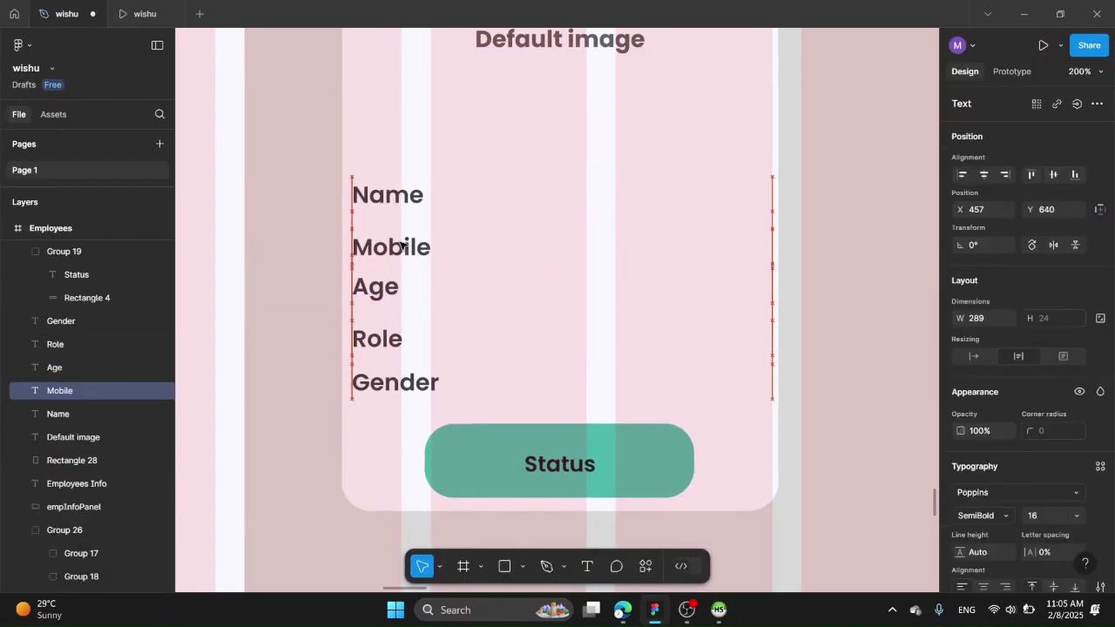
left_click(385, 202)
left_click_drag(374, 283, 375, 288)
left_click(141, 14)
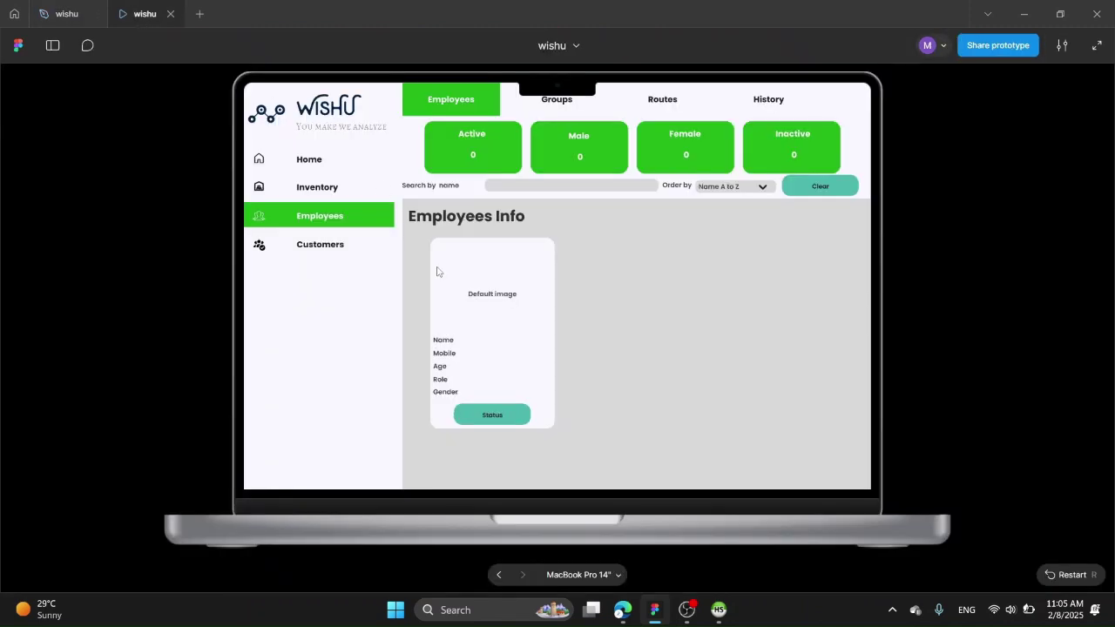
Step: Select the card background, Default image text, all five labels and the Status button, and group them as one employee card
left_click(62, 13)
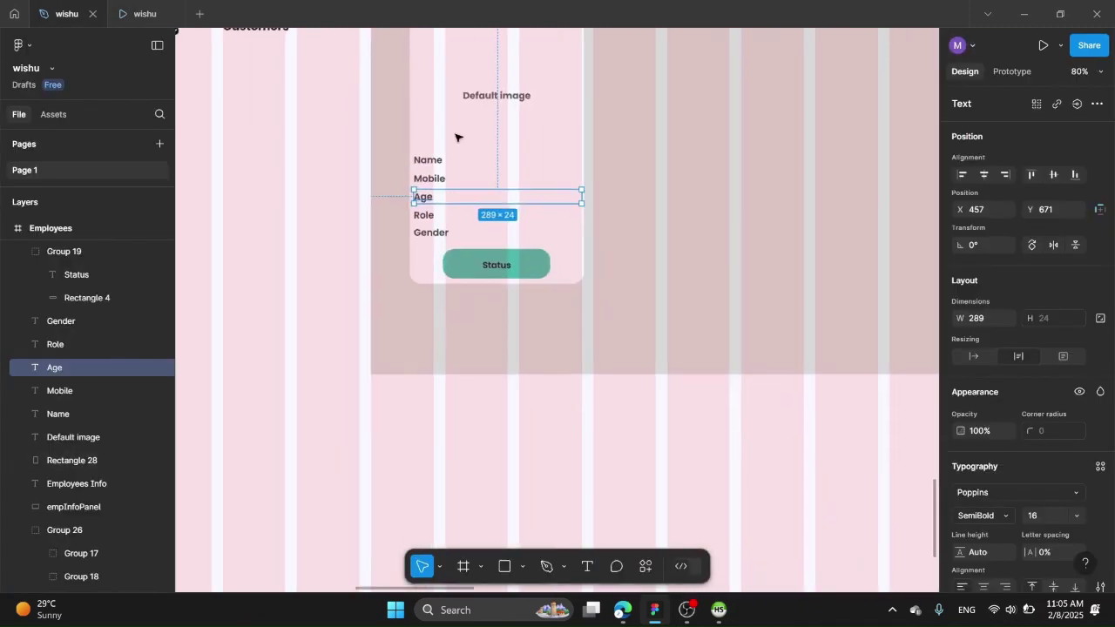
scroll(373, 230, "up", 5)
left_click(387, 290, "shift")
left_click(319, 221, "shift")
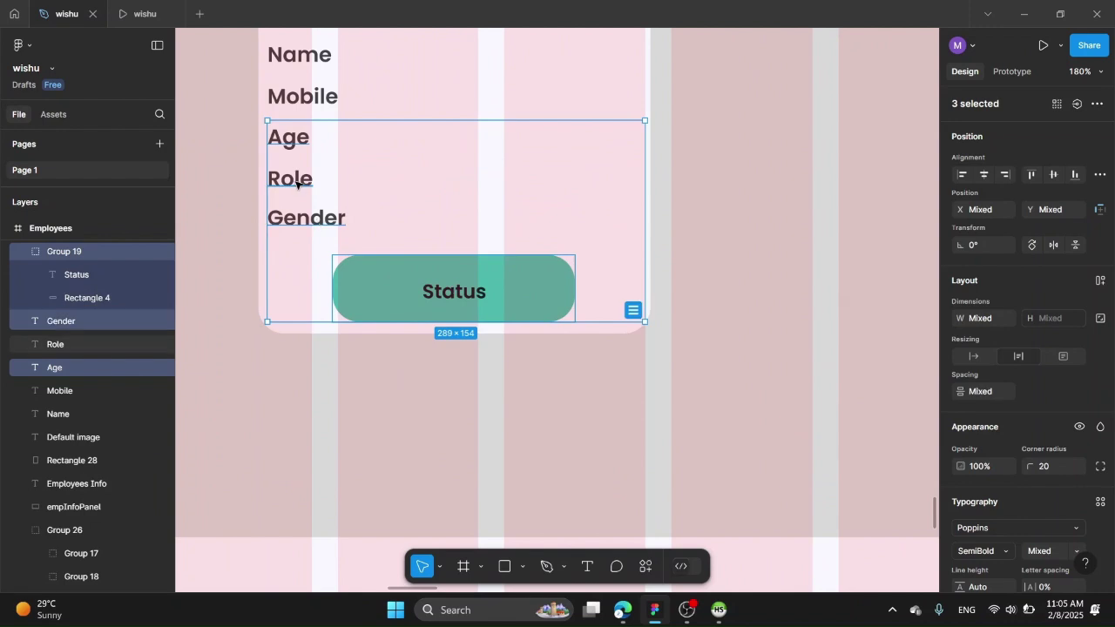
left_click(296, 181, "shift")
left_click(303, 99, "shift")
scroll(331, 122, "up", 1)
left_click(358, 142, "shift")
left_click(324, 164, "shift")
scroll(324, 167, "up", 3)
left_click(433, 251, "shift")
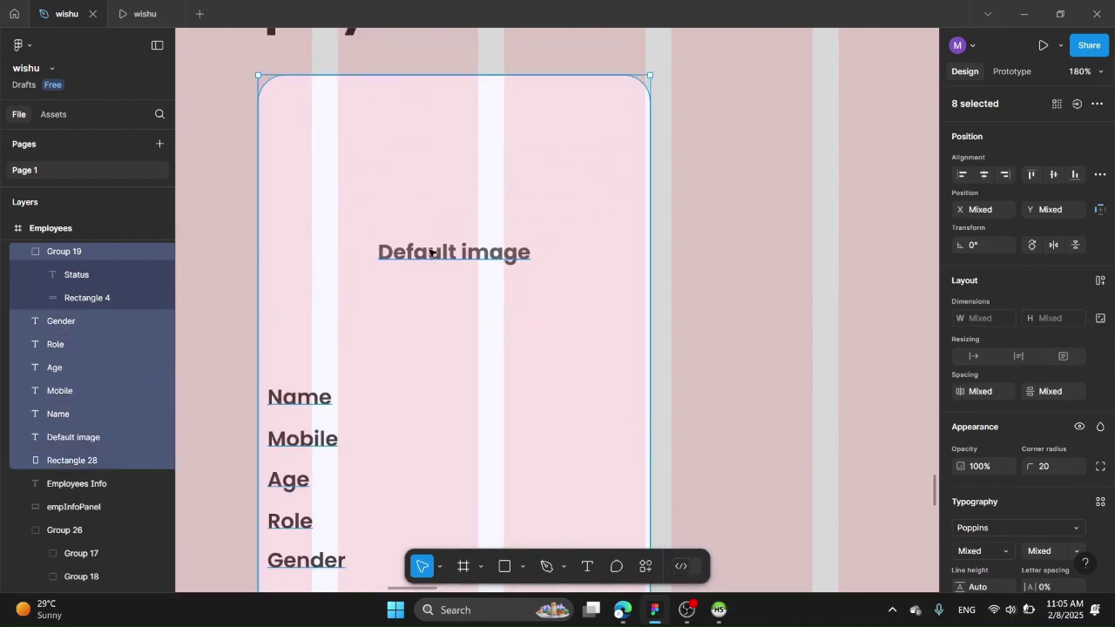
key("ctrl+g")
Step: Duplicate the employee card group and place the copy beside the original at X 849, Y 374
scroll(433, 252, "down", 3)
key("ctrl+d")
scroll(431, 251, "right", 1)
left_click_drag(430, 252, 859, 253)
scroll(858, 253, "down", 5)
left_click(148, 12)
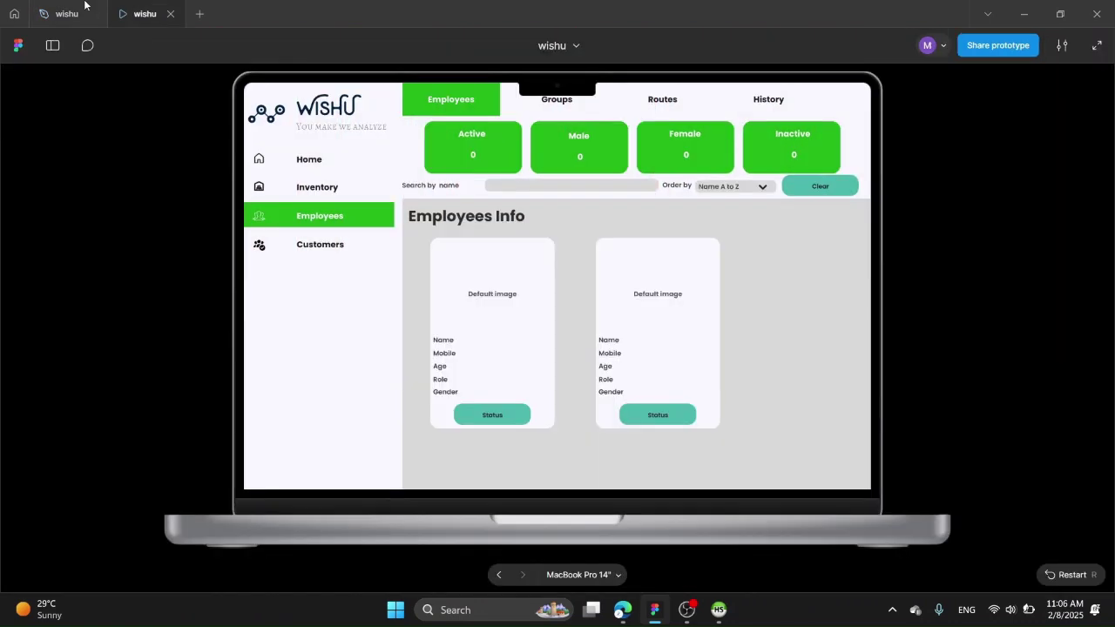
Step: Move the second employee card farther right, to X 1021, Y 365
left_click(86, 6)
scroll(487, 245, "up", 5)
scroll(477, 319, "right", 2)
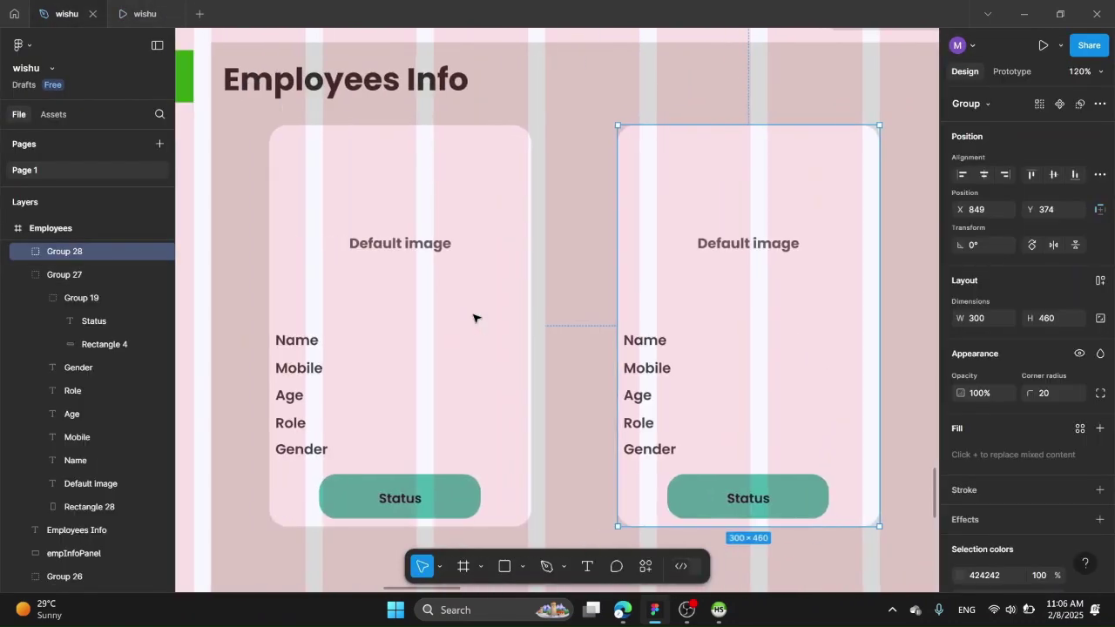
scroll(563, 338, "right", 1)
left_click_drag(575, 338, 725, 331)
scroll(464, 298, "left", 2)
Step: Move the first employee card to X 511 and widen it to 361.58
left_click(459, 310)
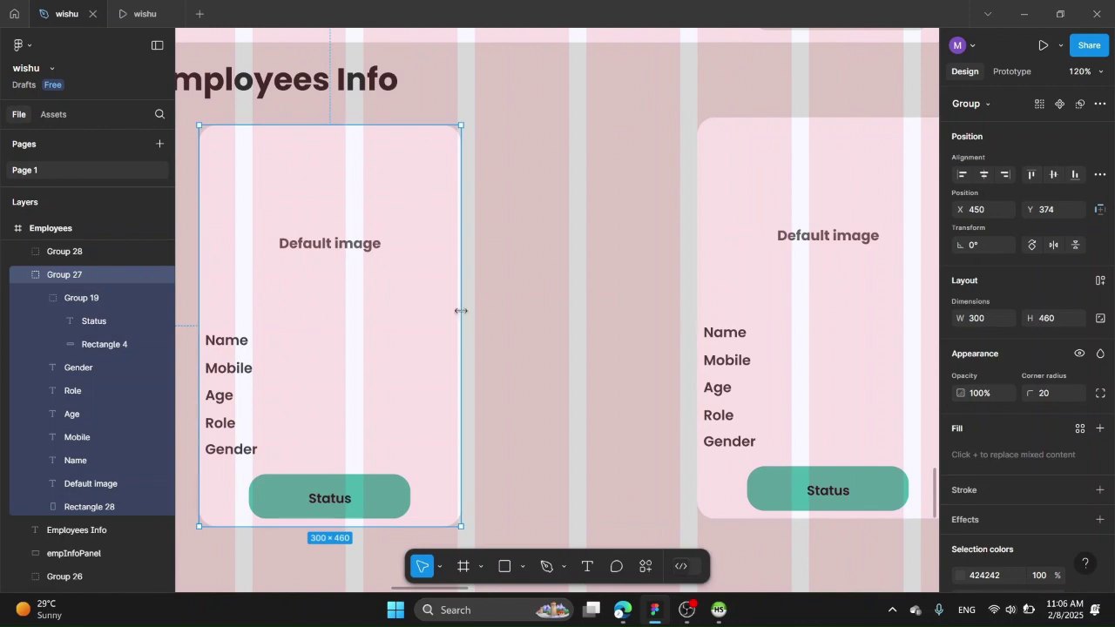
scroll(409, 321, "right", 1)
left_click_drag(353, 322, 482, 324)
scroll(462, 321, "left", 1)
scroll(444, 319, "down", 2)
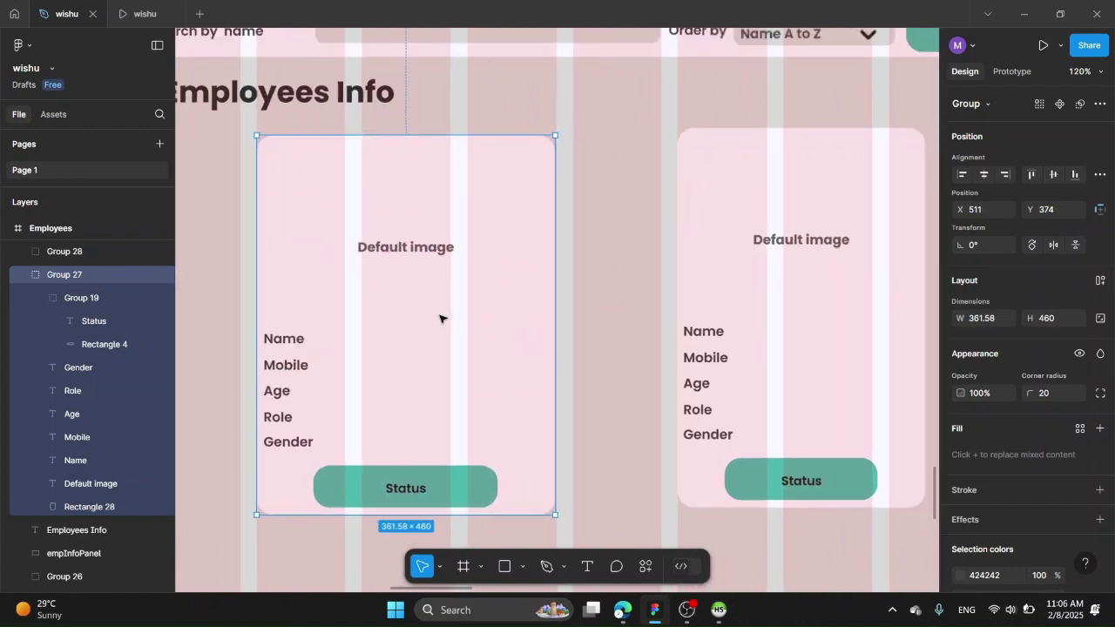
Step: Widen the second employee card to 363 and check both cards in the prototype preview
scroll(444, 319, "right", 3)
left_click(539, 329)
left_click_drag(558, 326, 598, 331)
left_click(139, 13)
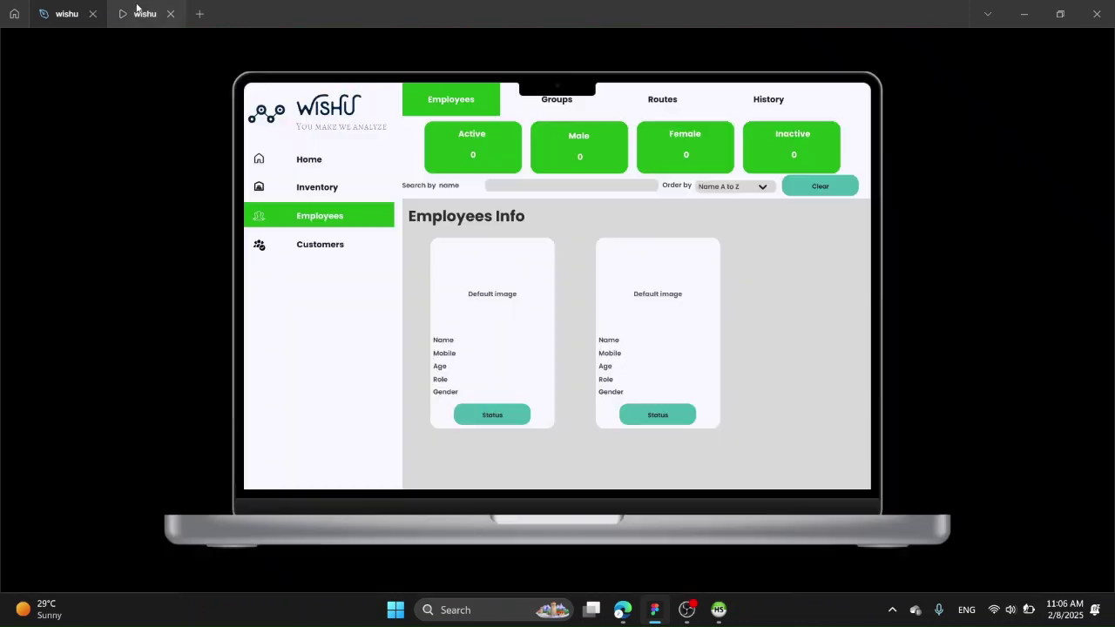
scroll(545, 297, "down", 1)
scroll(544, 296, "down", 1)
scroll(544, 295, "up", 1)
scroll(544, 295, "down", 1)
scroll(544, 296, "up", 1)
Step: Narrow and recentre both Status buttons: 166.3 wide at X 611 in the first card, 167.88 wide at X 1120 in the second
left_click(67, 13)
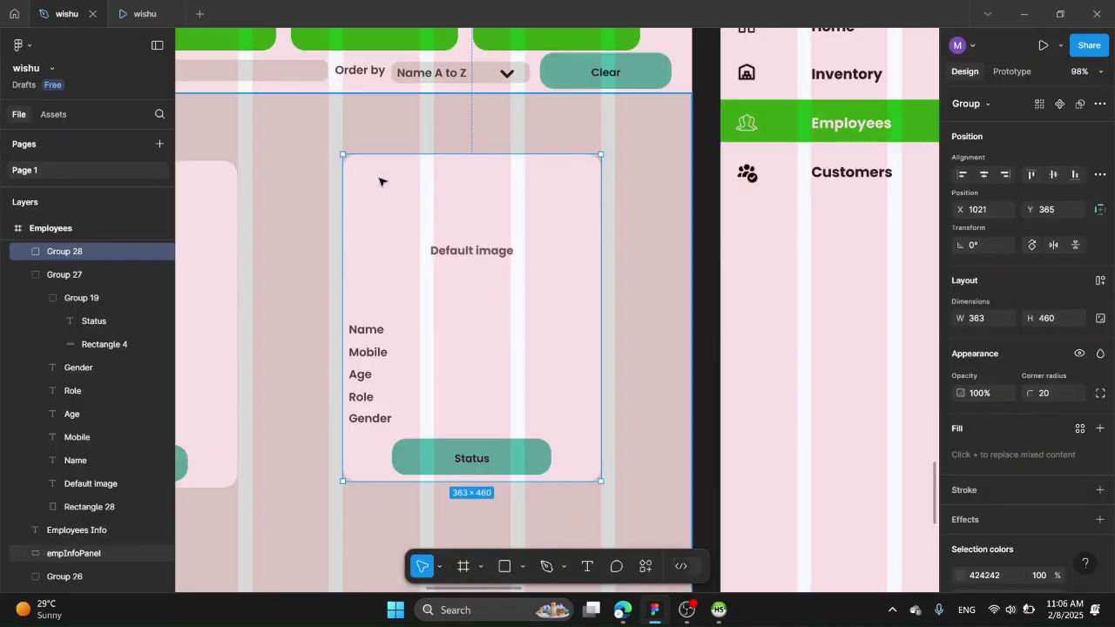
scroll(506, 296, "left", 1)
scroll(625, 400, "left", 5)
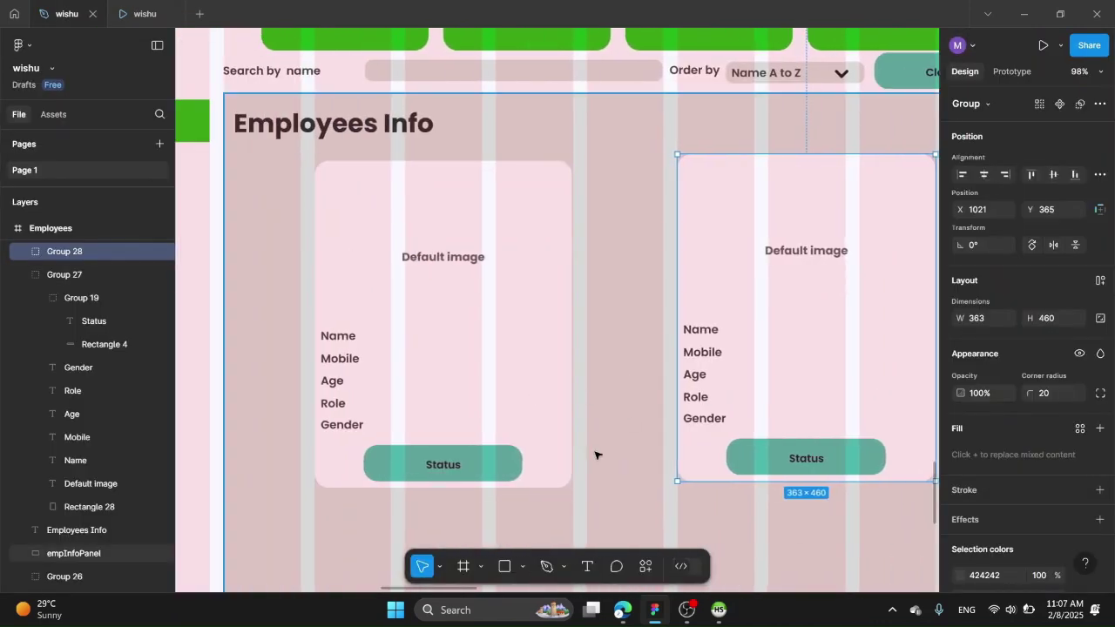
double_click(521, 463)
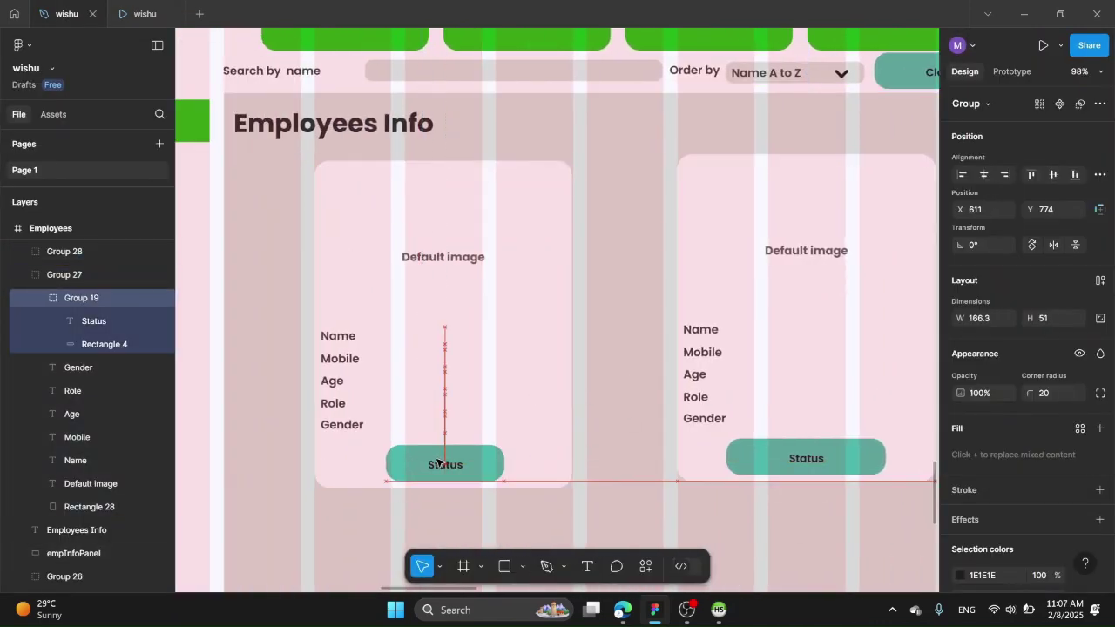
scroll(502, 461, "up", 2)
scroll(501, 461, "right", 4)
double_click(574, 465)
left_click_drag(779, 464, 714, 464)
left_click_drag(624, 437, 653, 435)
scroll(651, 438, "left", 4)
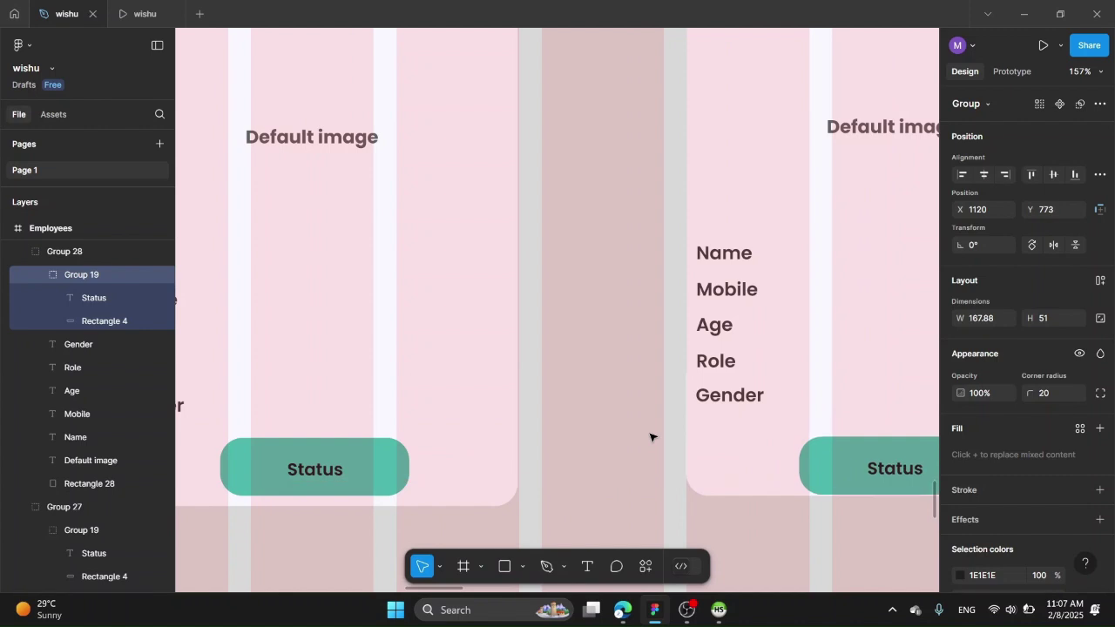
Step: Lower the second card's background to Y 374 and its labels to roughly line up with the first card, and check the preview
left_click(713, 433)
left_click_drag(713, 433, 716, 330)
key("Escape")
scroll(811, 449, "down", 5)
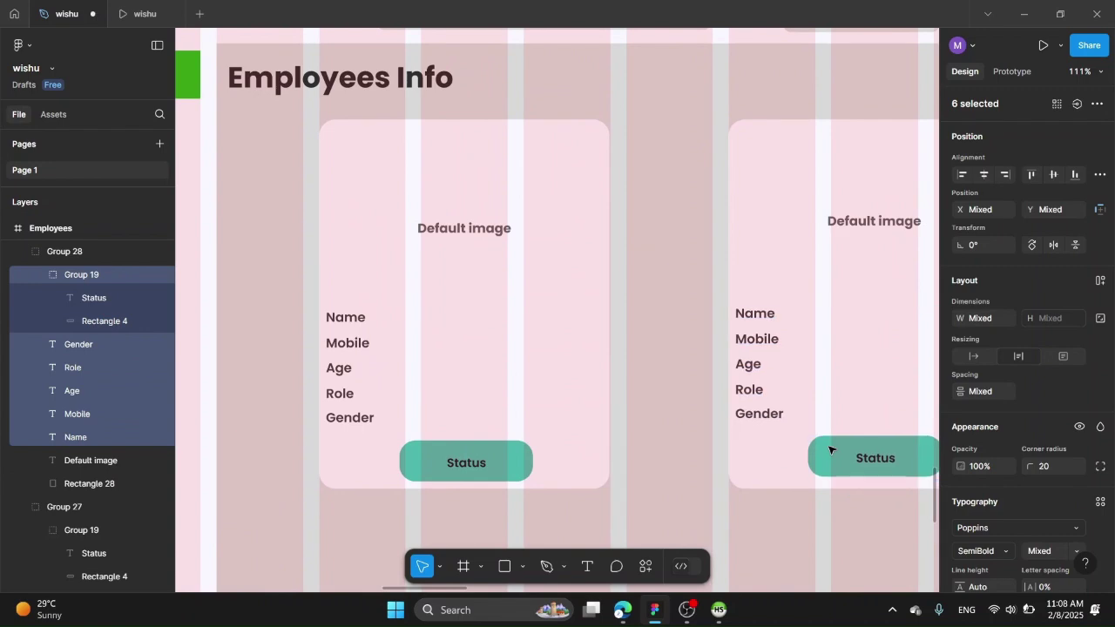
left_click(761, 532)
scroll(760, 532, "down", 4)
left_click(145, 12)
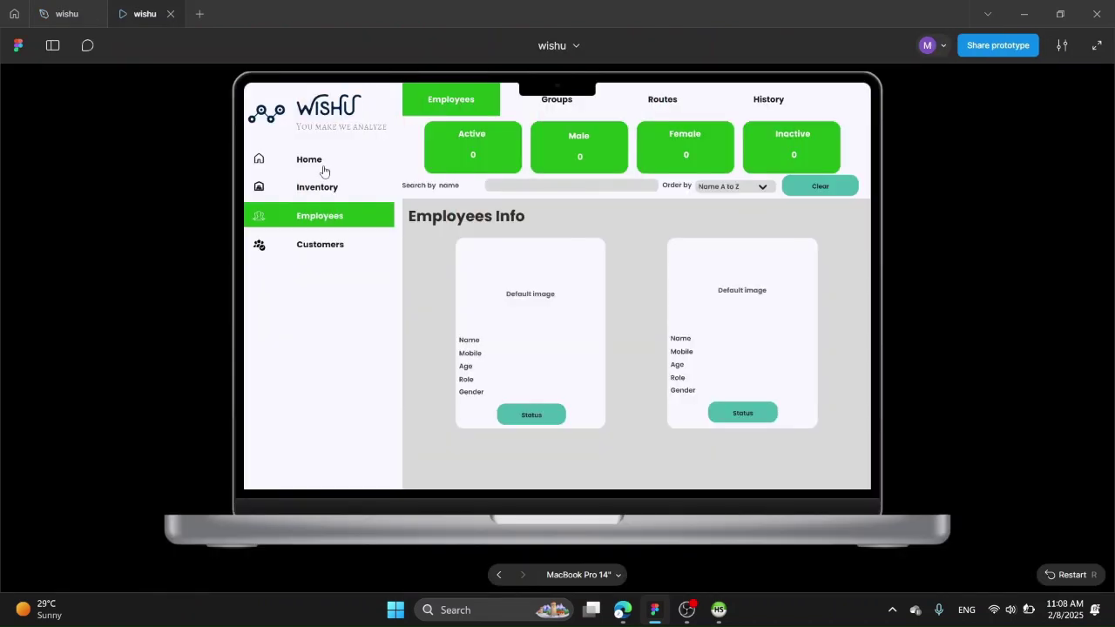
Step: Change the Employees Info panel's fill to the off-white swatch that matches the page background
left_click(63, 13)
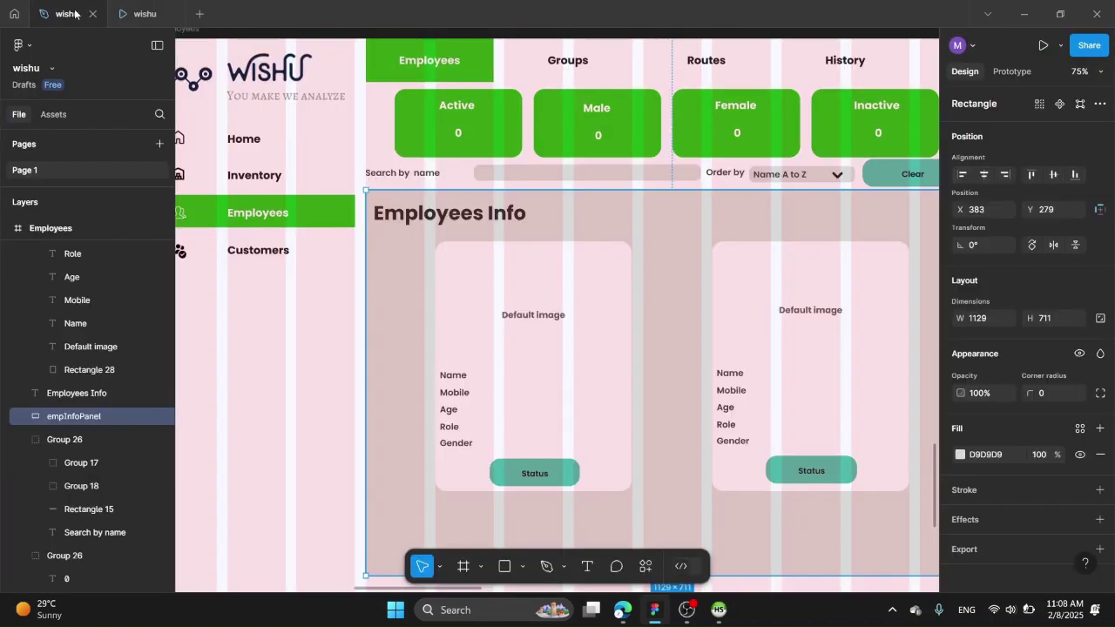
scroll(480, 265, "up", 5)
scroll(754, 367, "down", 1)
scroll(753, 368, "right", 1)
scroll(754, 368, "up", 1)
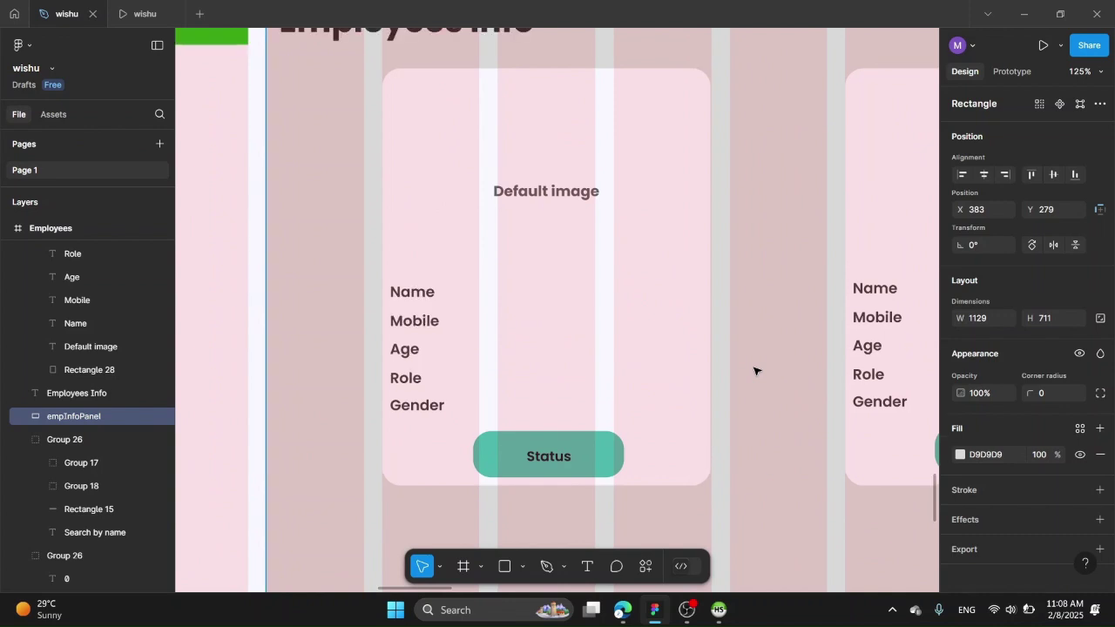
scroll(754, 371, "right", 2)
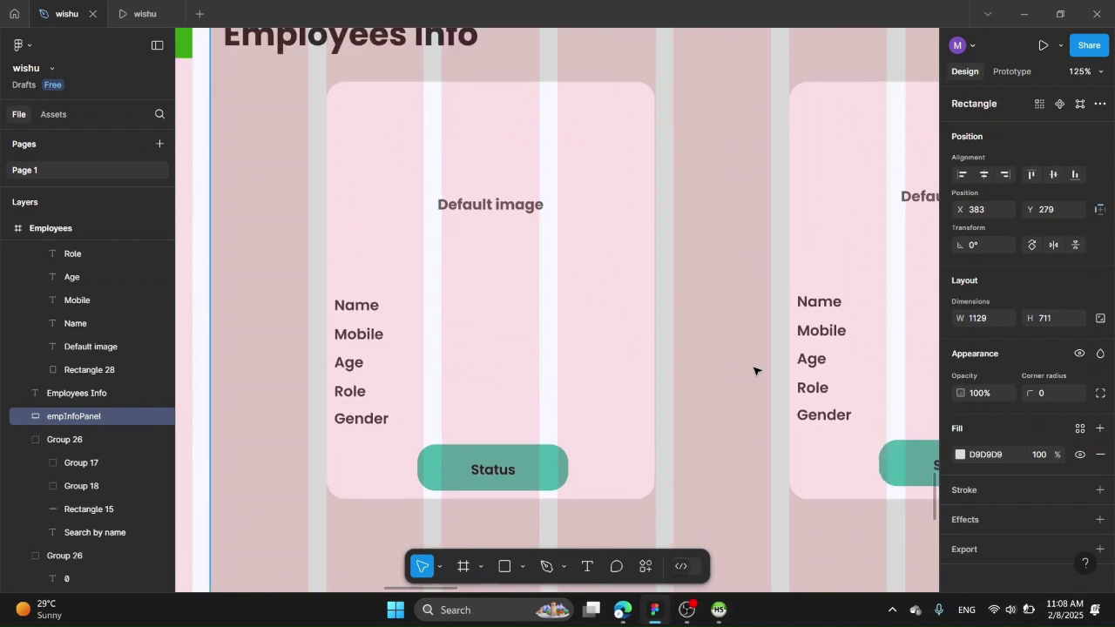
key("shift+2")
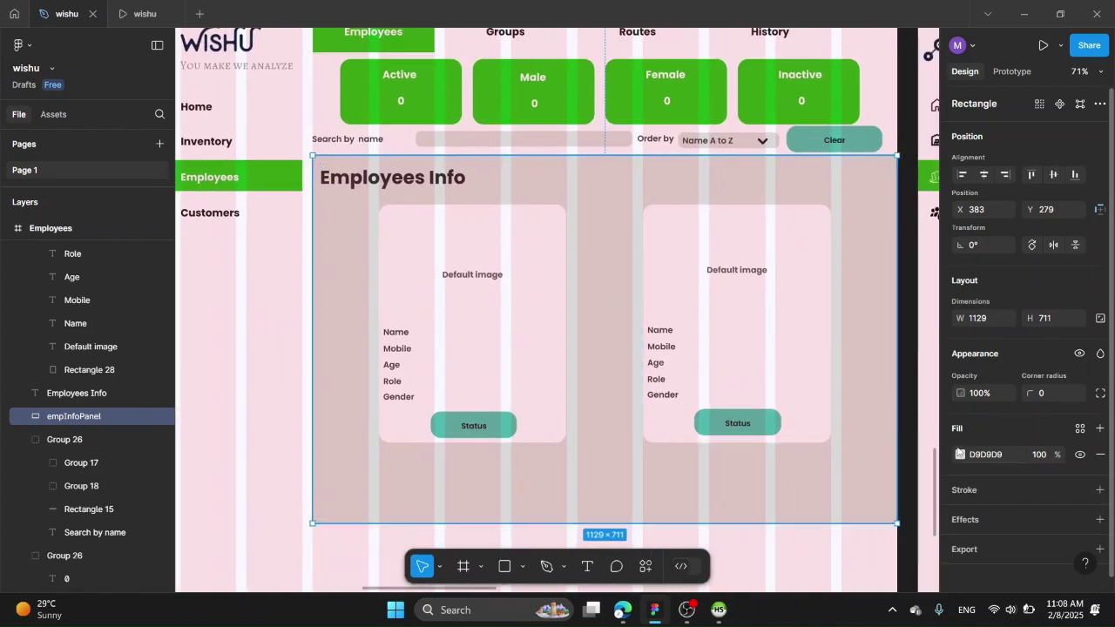
left_click(961, 454)
left_click(785, 513)
Step: Change the second employee card's background fill to a light lavender grey
left_click(717, 326)
double_click(823, 432)
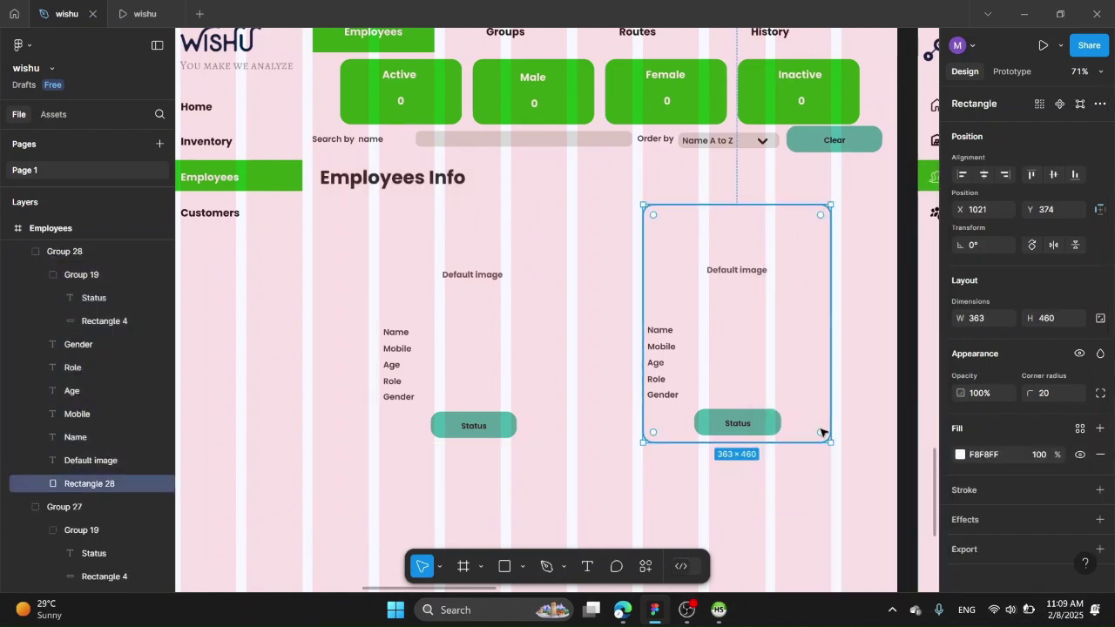
left_click(963, 455)
left_click(821, 519)
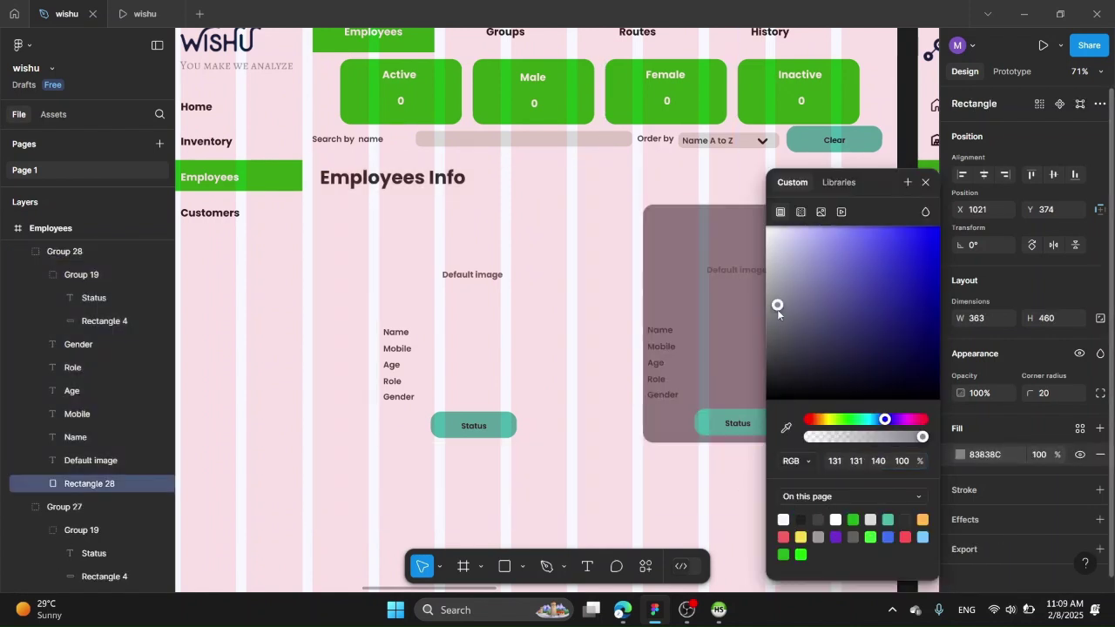
left_click_drag(778, 310, 773, 249)
Step: Sample the second card's grey as the fill of the first employee card's background and check the result in the preview
double_click(536, 331)
left_click(129, 8)
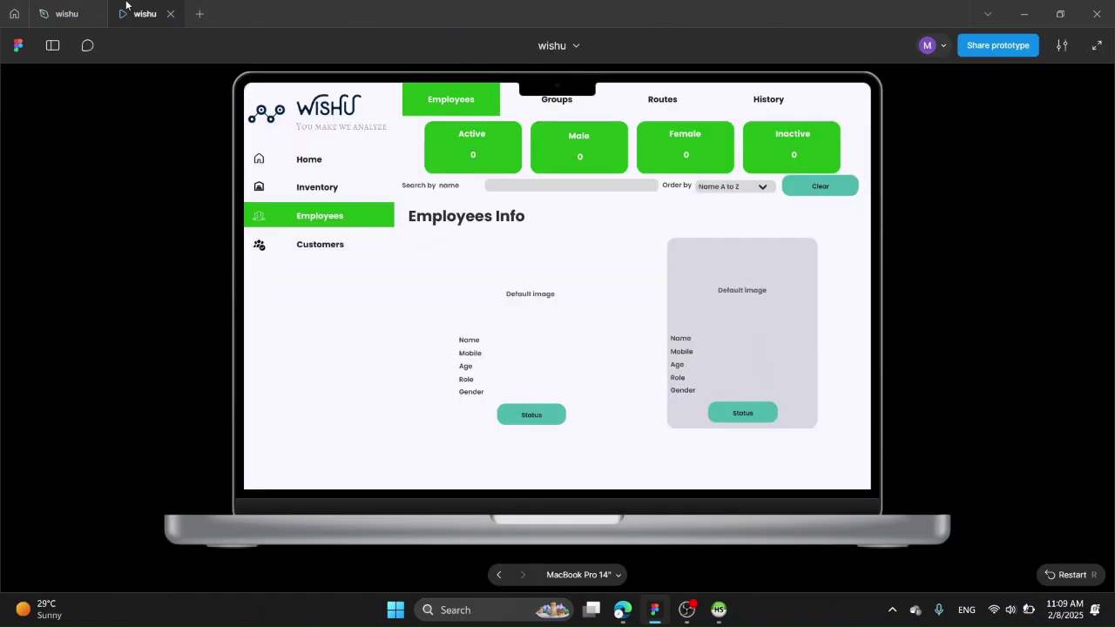
left_click(68, 13)
left_click(961, 455)
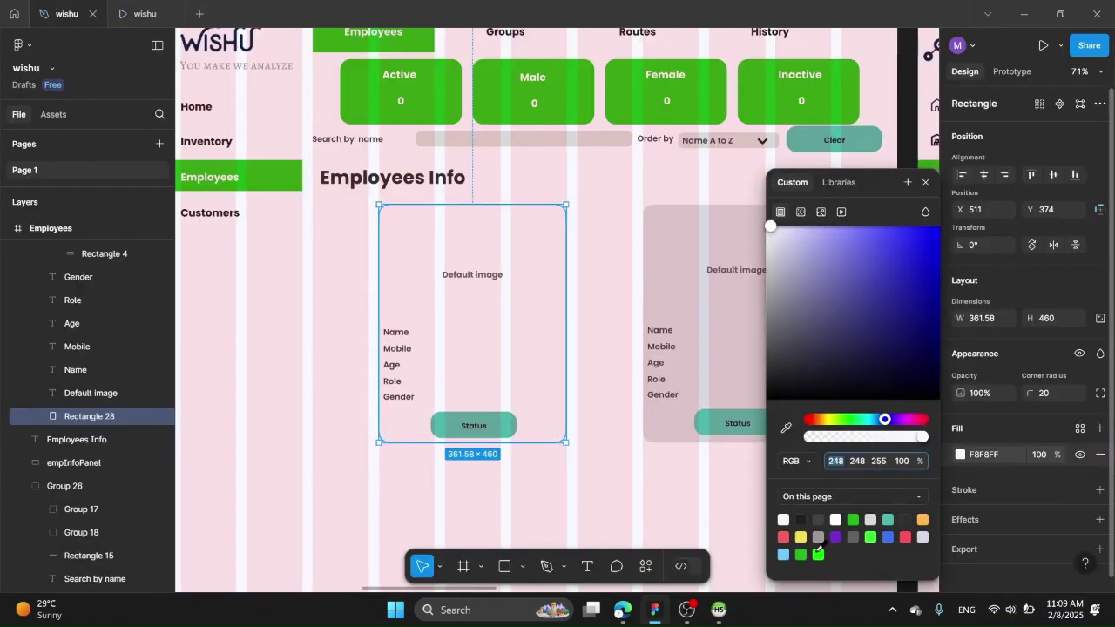
left_click(819, 554)
left_click(791, 227)
left_click(776, 325)
left_click(783, 520)
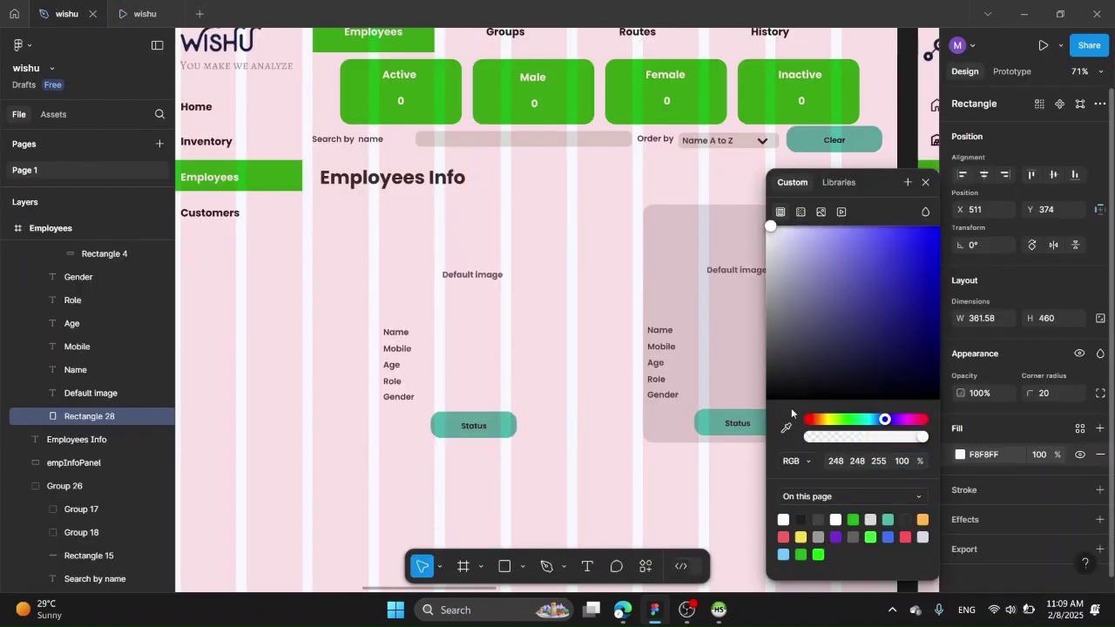
left_click(787, 427)
left_click(686, 271)
left_click(599, 272)
left_click(129, 13)
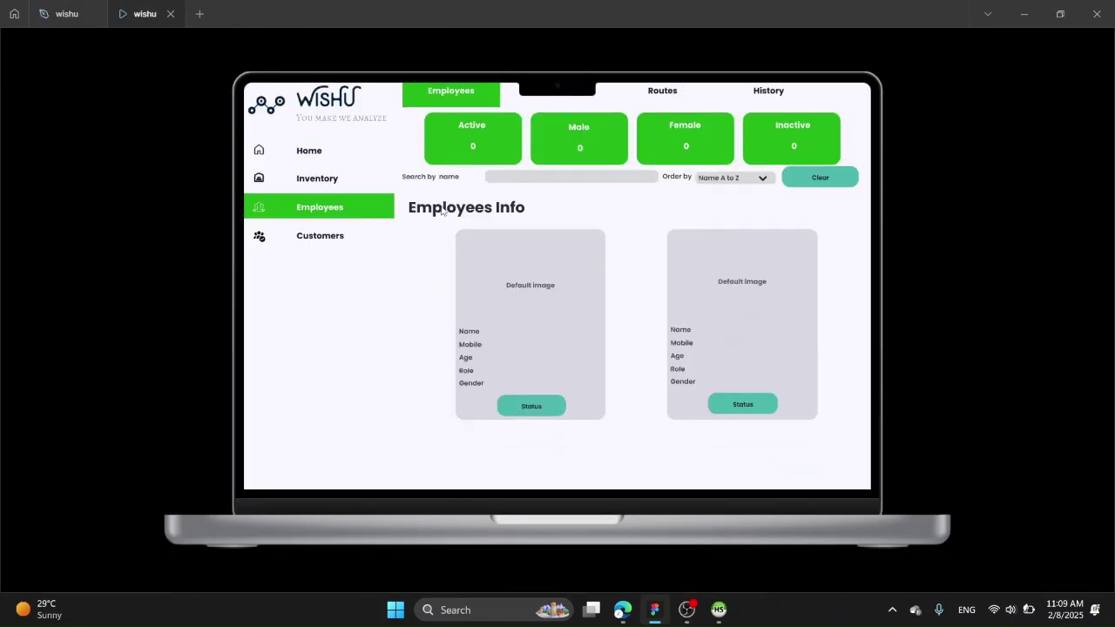
Step: Stretch the first card's Status button to 315.6 wide, starting at X 532.4
left_click(68, 13)
scroll(458, 319, "up", 5)
left_click(524, 444)
left_click_drag(581, 443, 654, 443)
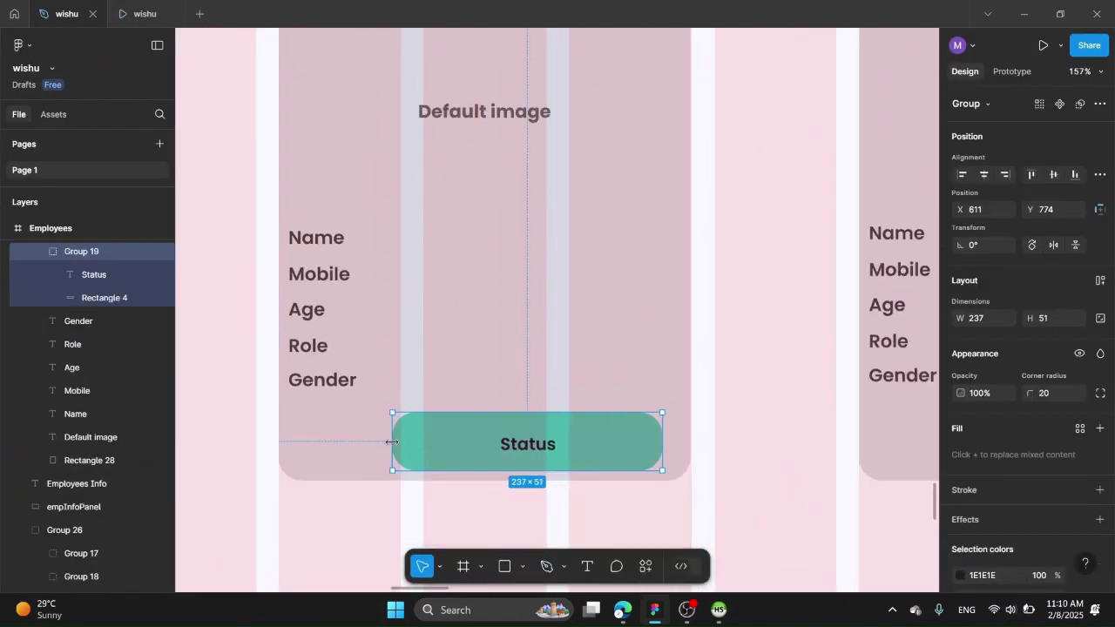
left_click_drag(392, 443, 300, 437)
left_click(67, 14)
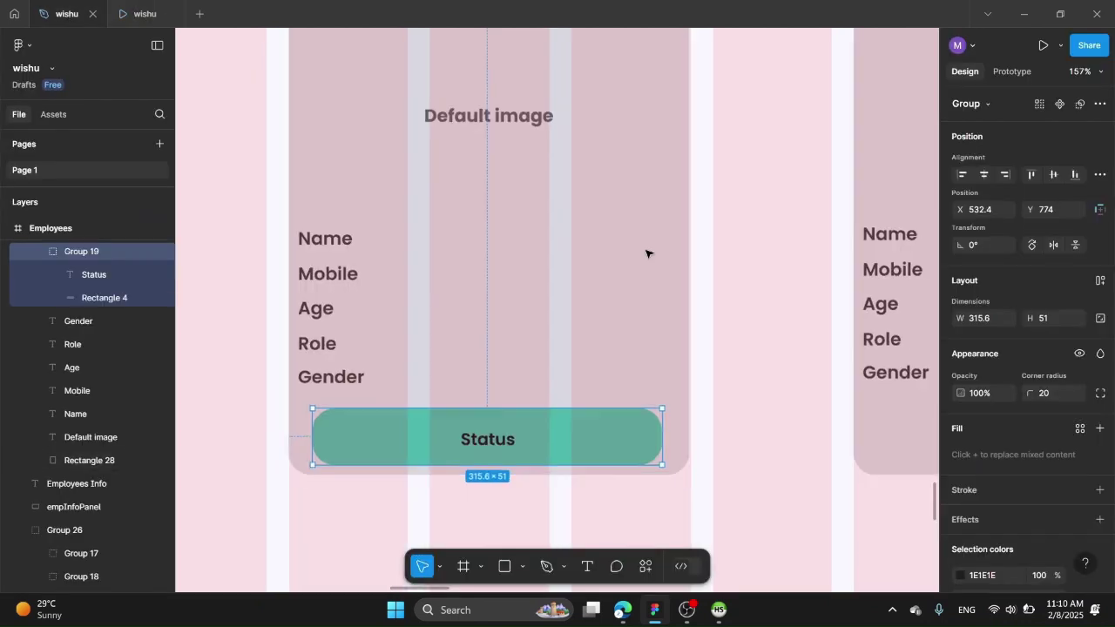
Step: Replace the second employee card's Status button with a copy of the first card's button background, placed at X 1044
scroll(648, 252, "down", 2)
scroll(647, 252, "right", 2)
double_click(715, 358)
key("Delete")
double_click(415, 364)
left_click_drag(412, 365, 762, 365)
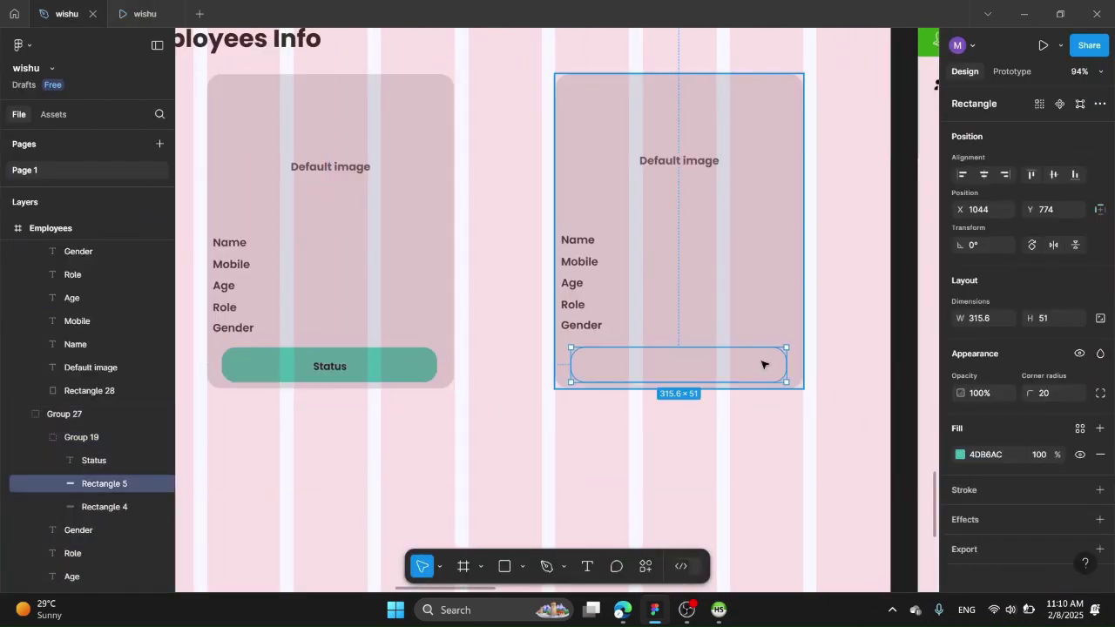
Step: Move the copied button background and the Status label into the second employee card's group in the layer order
left_click_drag(82, 411, 78, 400)
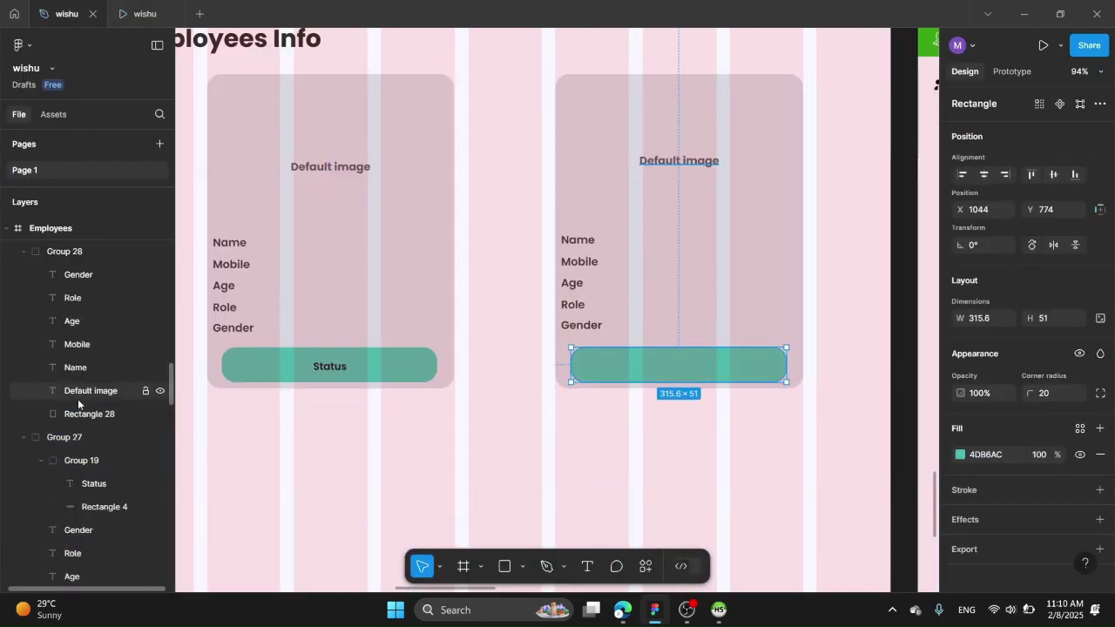
left_click(80, 411)
left_click_drag(97, 480, 79, 264)
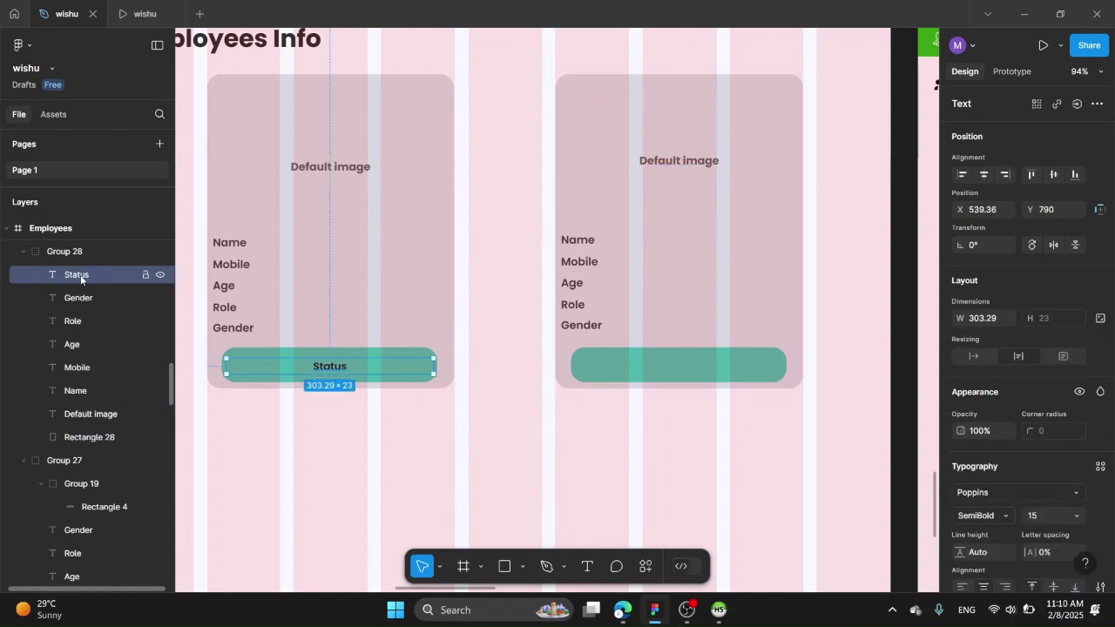
left_click(81, 439)
left_click(87, 414)
left_click(597, 370)
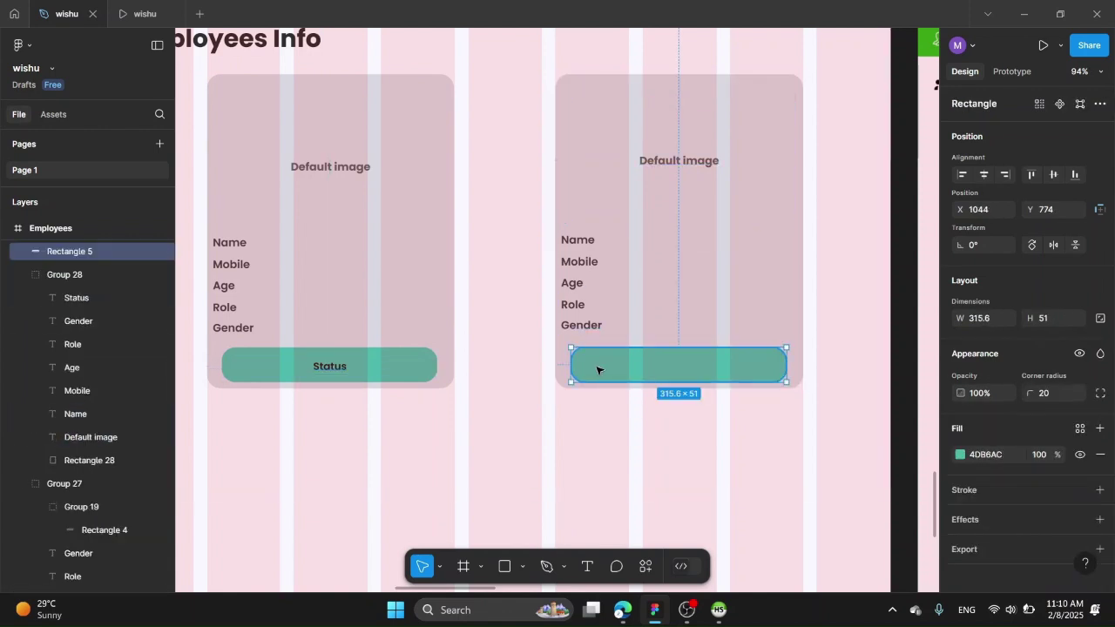
left_click_drag(89, 288, 123, 360)
Step: Place a copy of the first card's Status label on the second card's button
left_click(79, 274)
key("Delete")
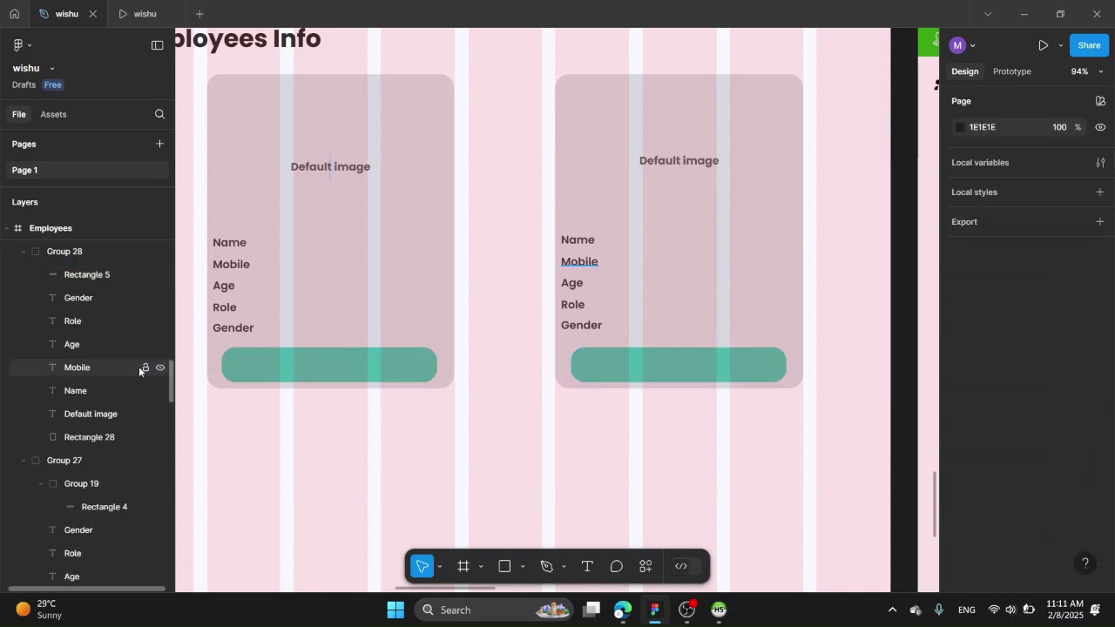
key("ctrl+z")
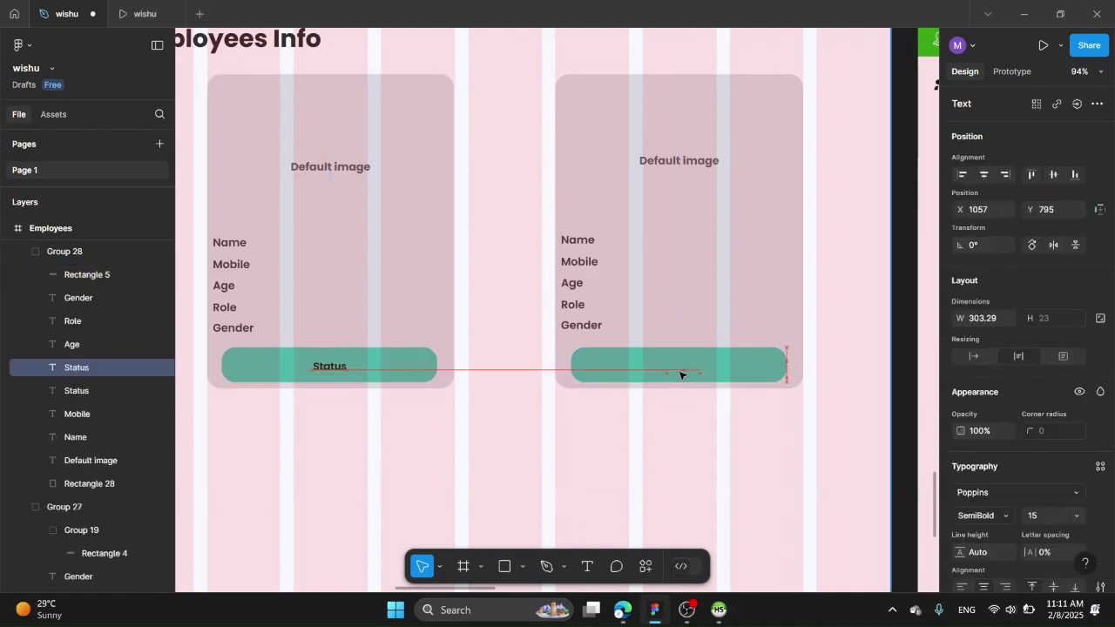
left_click(623, 440)
scroll(624, 440, "up", 1)
Step: Check the Employees page with both matching Status buttons in the prototype preview
left_click(142, 13)
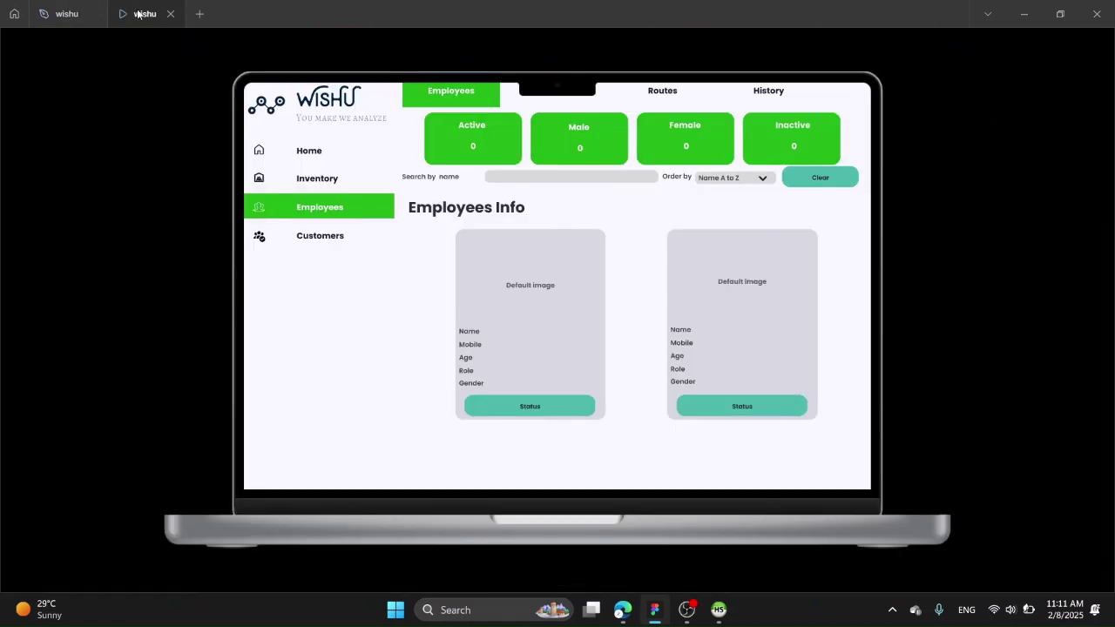
scroll(378, 335, "up", 1)
left_click(306, 167)
left_click(304, 218)
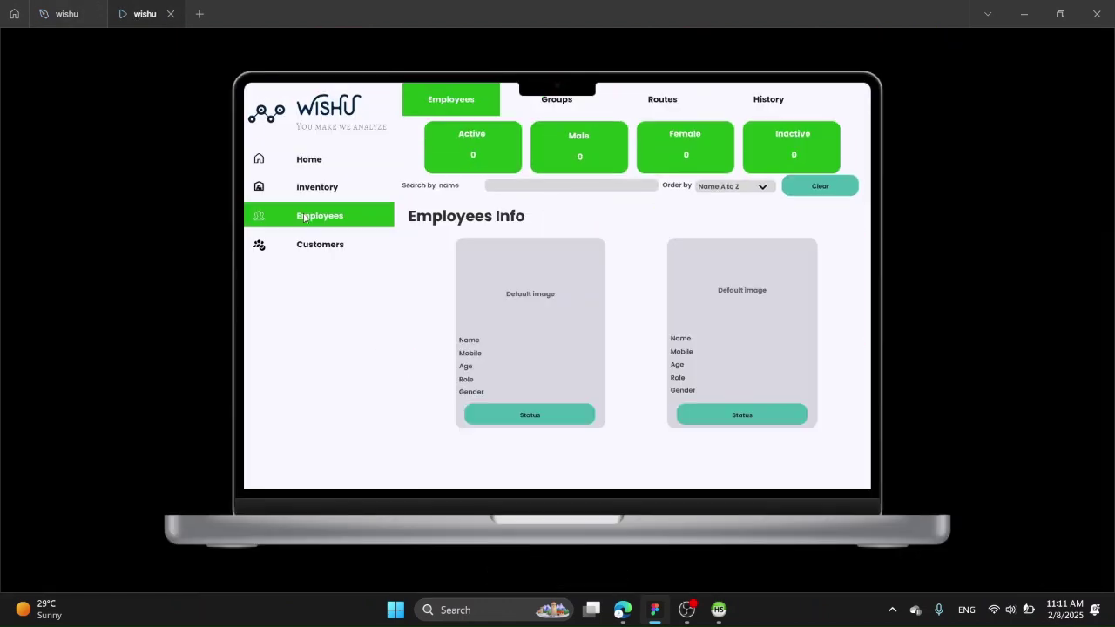
left_click(57, 13)
Step: Shorten the Employees Info panel to end just below the two cards and check the page in the preview
scroll(490, 239, "down", 1)
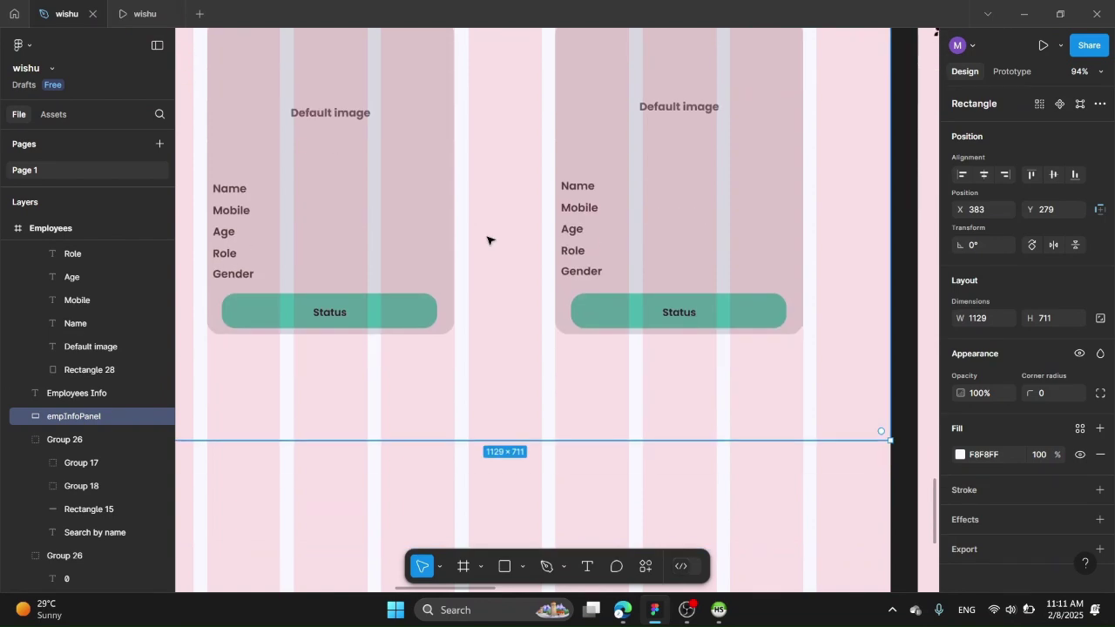
scroll(501, 343, "down", 2)
left_click_drag(495, 415, 494, 365)
left_click(135, 13)
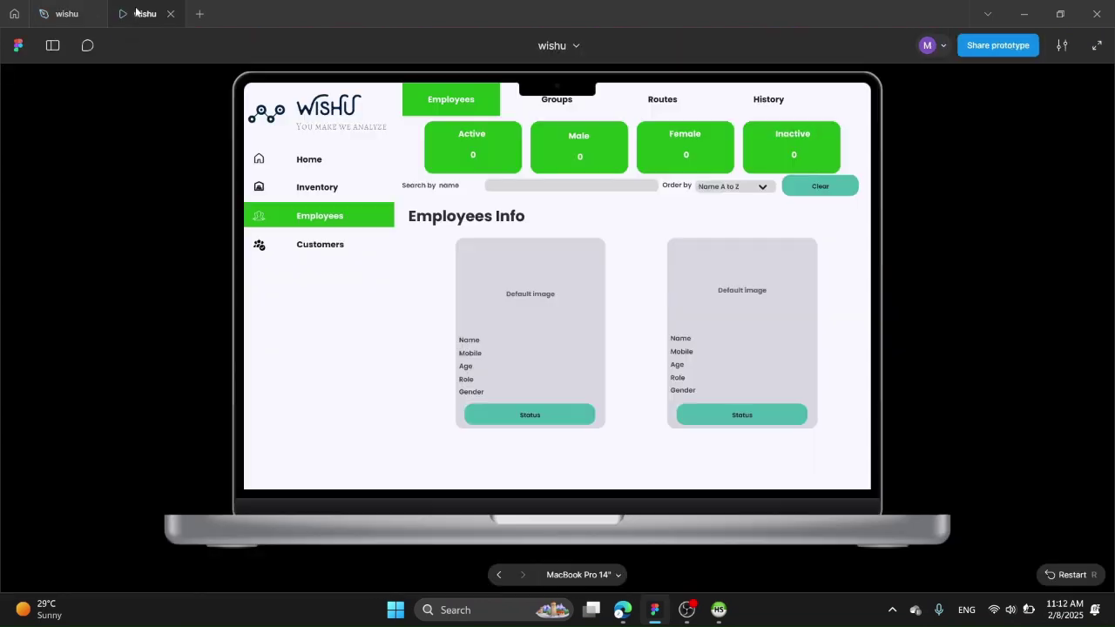
left_click(63, 12)
scroll(523, 210, "up", 6)
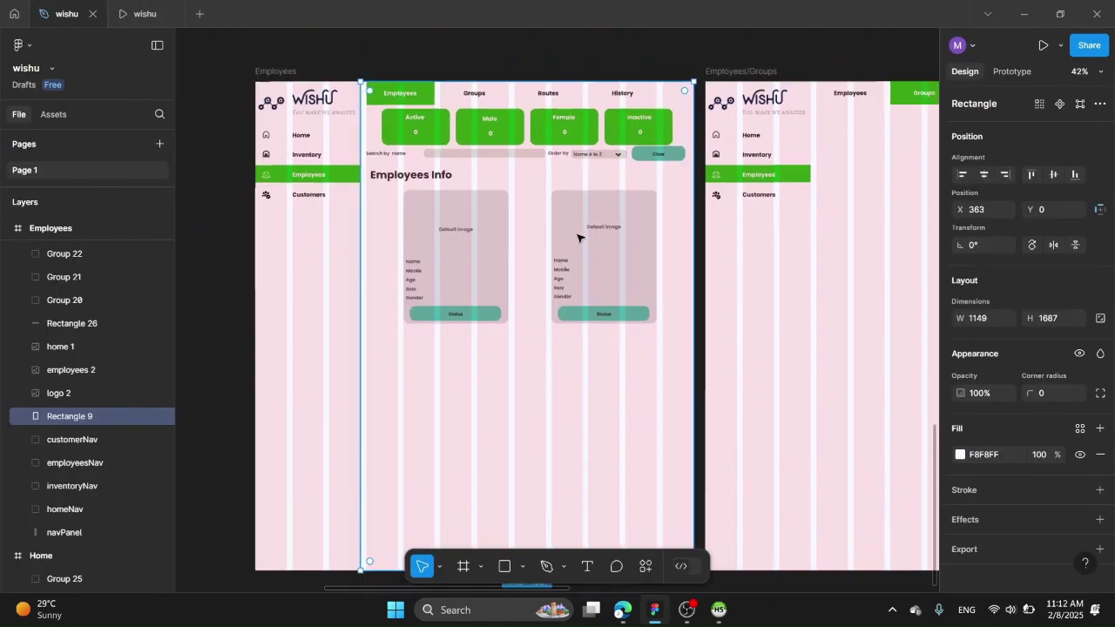
scroll(567, 230, "down", 3)
left_click(326, 209)
scroll(326, 209, "up", 1)
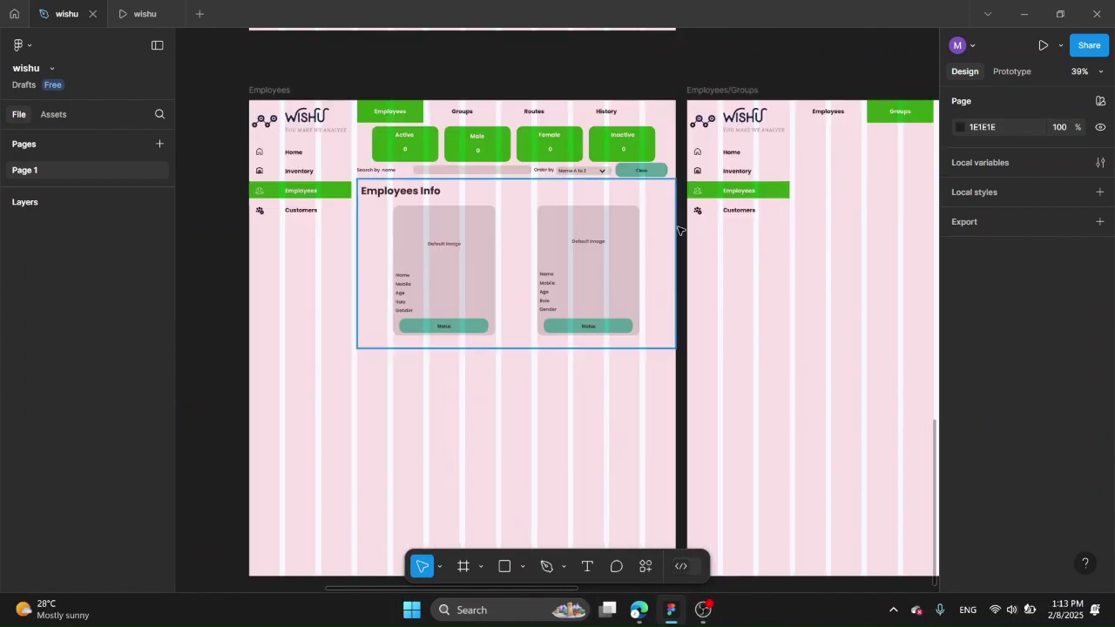
scroll(680, 230, "up", 3)
scroll(680, 230, "down", 1)
Step: Duplicate both employee cards and place the copies as a second row at Y 885
left_click(678, 230)
left_click(387, 231, "shift")
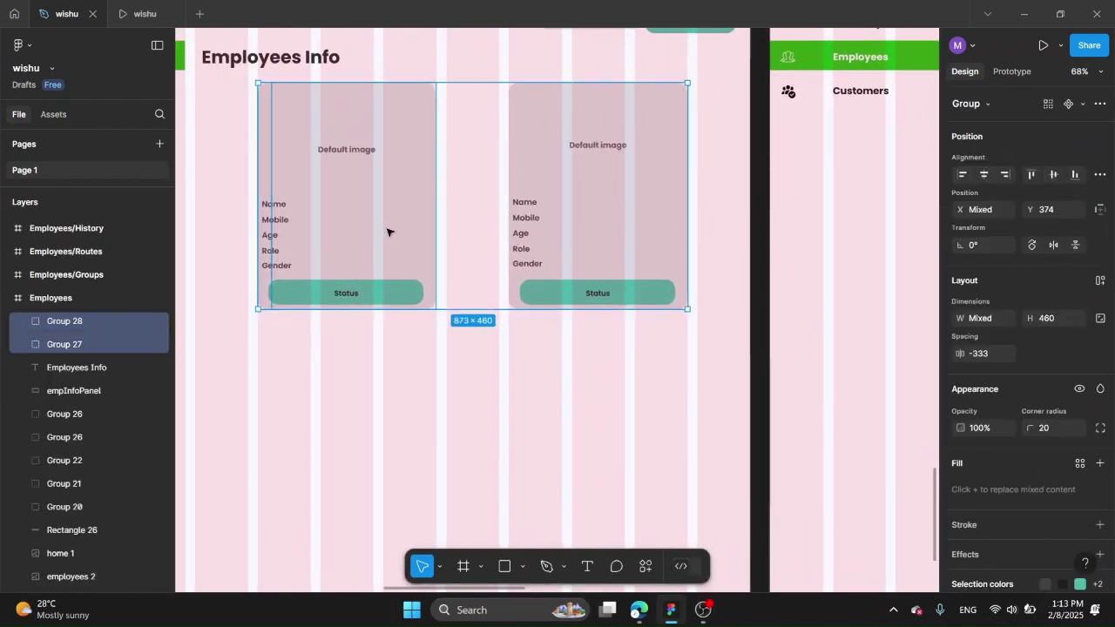
key("ctrl+d")
key("shift+Down")
key("shift+Down")
key("shift+Down")
key("shift+Down")
key("shift+Down")
key("shift+Down")
key("shift+Down")
key("shift+Down")
key("shift+Down")
key("shift+Down")
key("shift+Down")
key("shift+Down")
key("shift+Down")
key("shift+Down")
key("shift+Down")
key("shift+Down")
key("shift+Down")
key("shift+Down")
key("shift+Down")
key("shift+Down")
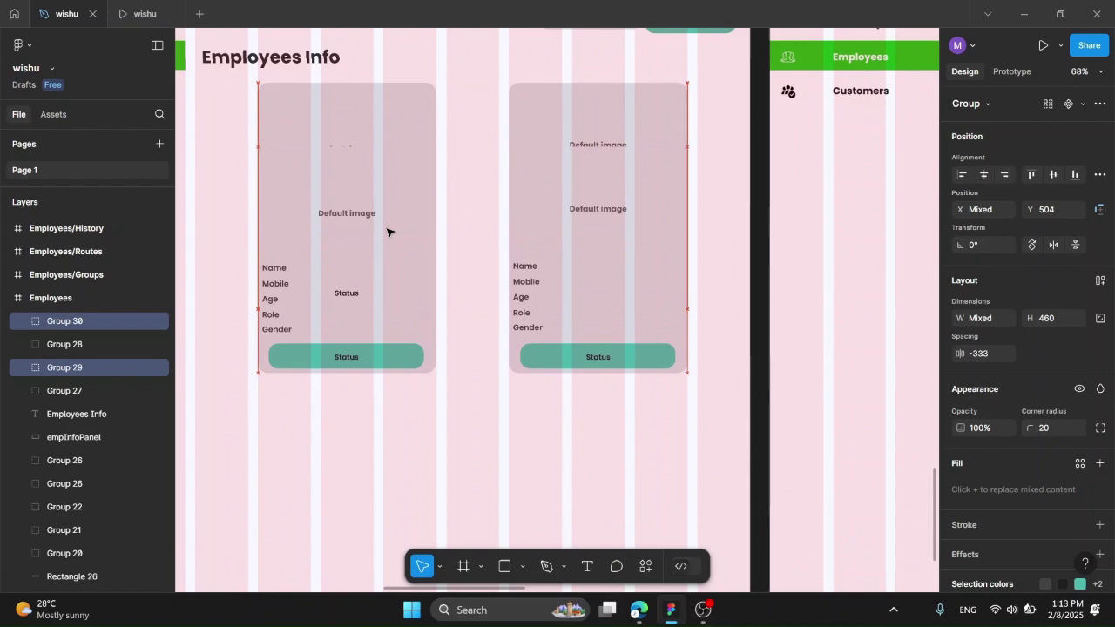
key("shift+Down")
key("shift+Down")
key("shift+Down")
key("shift+Down")
key("shift+Down")
key("shift+Down")
key("shift+Down")
key("shift+Down")
key("shift+Down")
key("shift+Down")
key("shift+Down")
key("shift+Down")
key("shift+Down")
key("shift+Down")
key("shift+Down")
key("shift+Down")
key("shift+Down")
key("shift+Down")
key("shift+Down")
key("shift+Down")
scroll(390, 232, "down", 2)
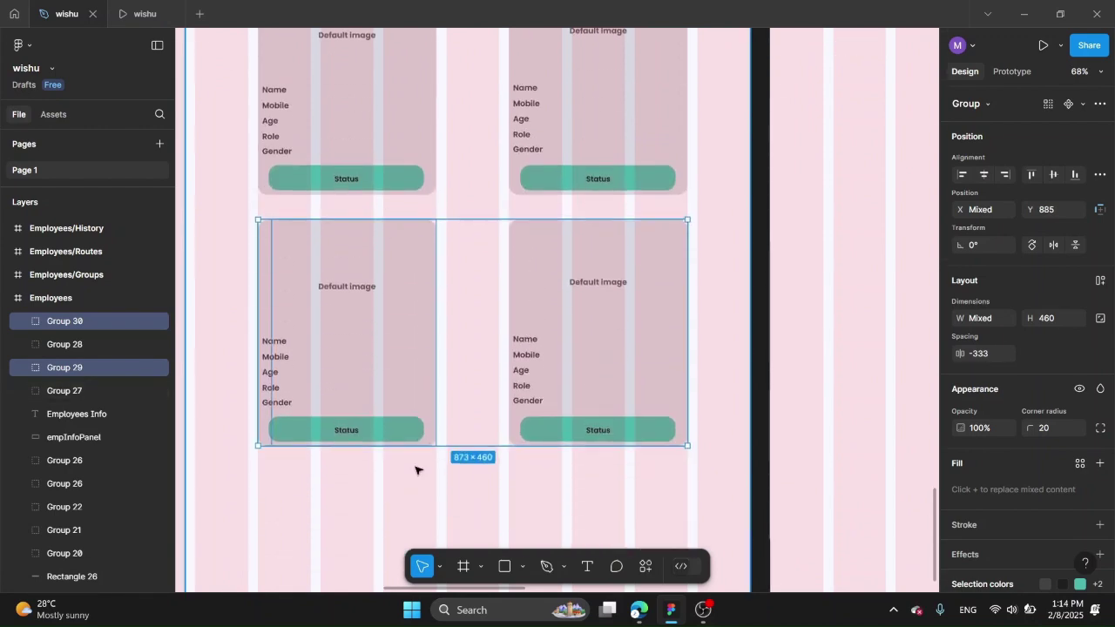
left_click(416, 469)
Step: Check the second row of employee cards in the preview and look over the Employees page in the editor
scroll(416, 468, "up", 1)
left_click(144, 13)
left_click(65, 13)
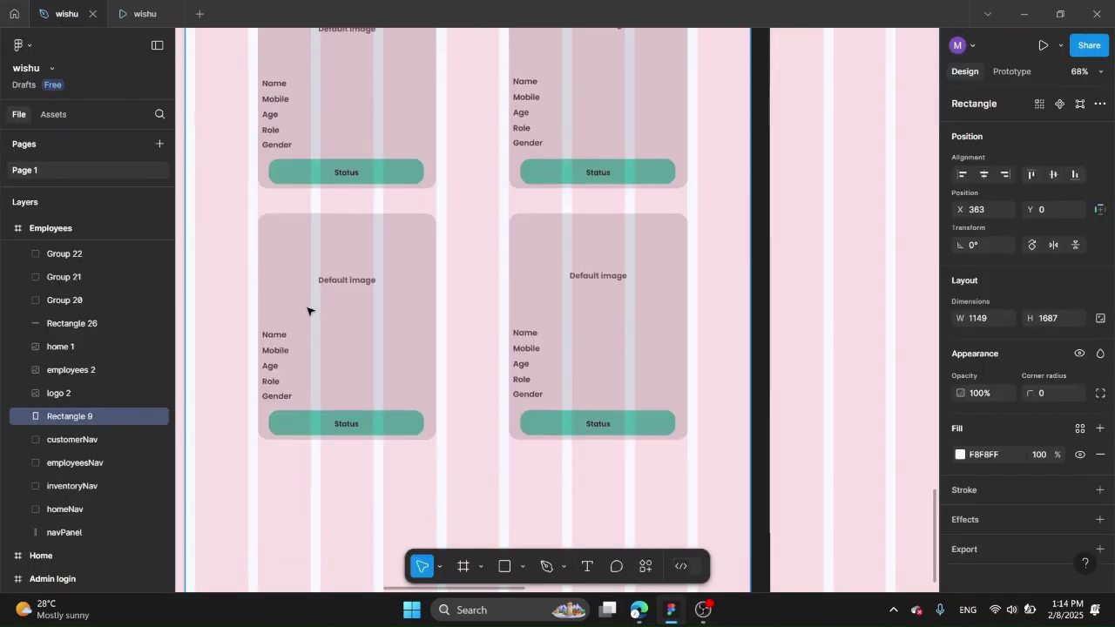
scroll(288, 402, "down", 3)
left_click(396, 221)
left_click(435, 419)
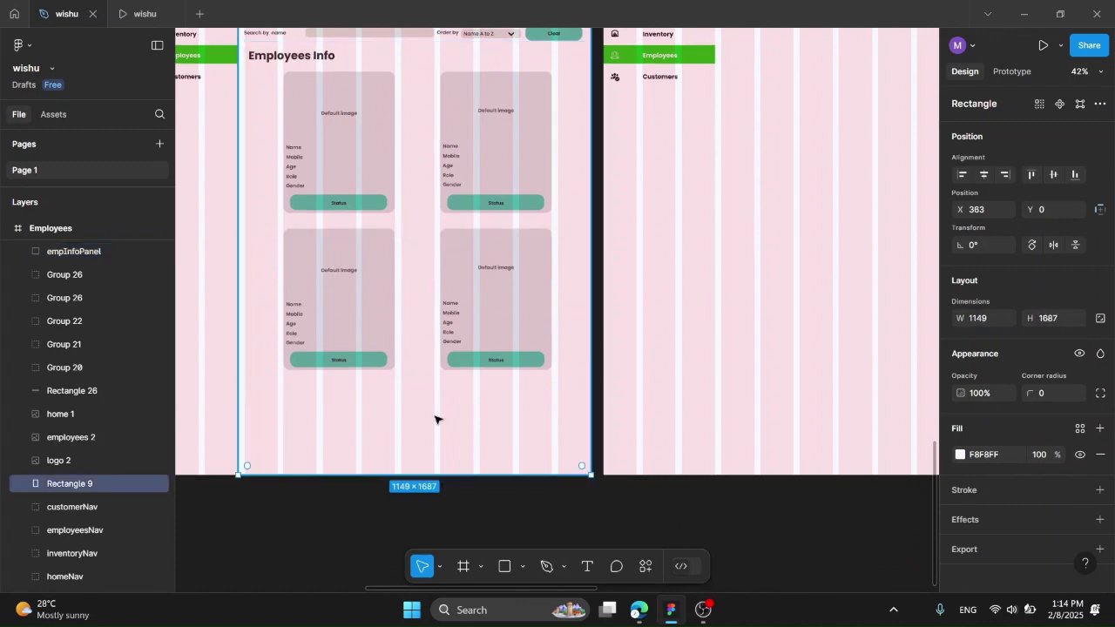
Step: Copy the Home page's Analytics and Report buttons to the lower right corner of the Employees page at Y 1616
scroll(436, 419, "up", 3)
scroll(436, 419, "down", 2)
left_click(443, 241)
left_click(521, 242, "shift")
left_click_drag(520, 243, 498, 373)
scroll(448, 406, "up", 5)
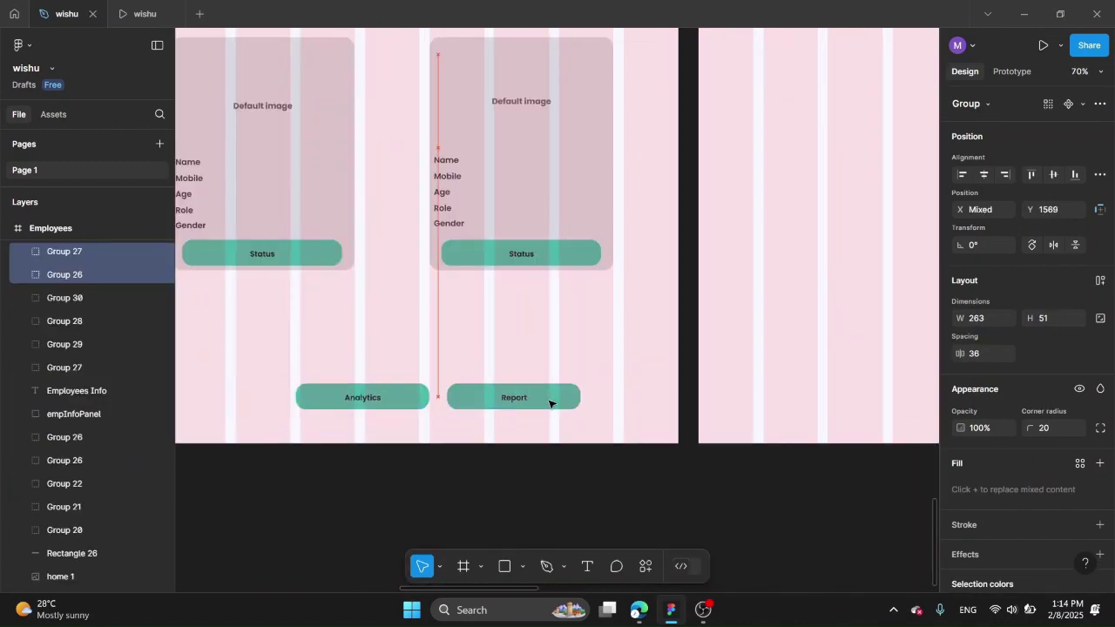
left_click_drag(551, 404, 643, 428)
scroll(615, 371, "down", 3)
scroll(616, 370, "up", 4)
scroll(615, 370, "down", 3)
scroll(615, 371, "up", 5)
scroll(586, 300, "down", 6)
scroll(586, 301, "up", 2)
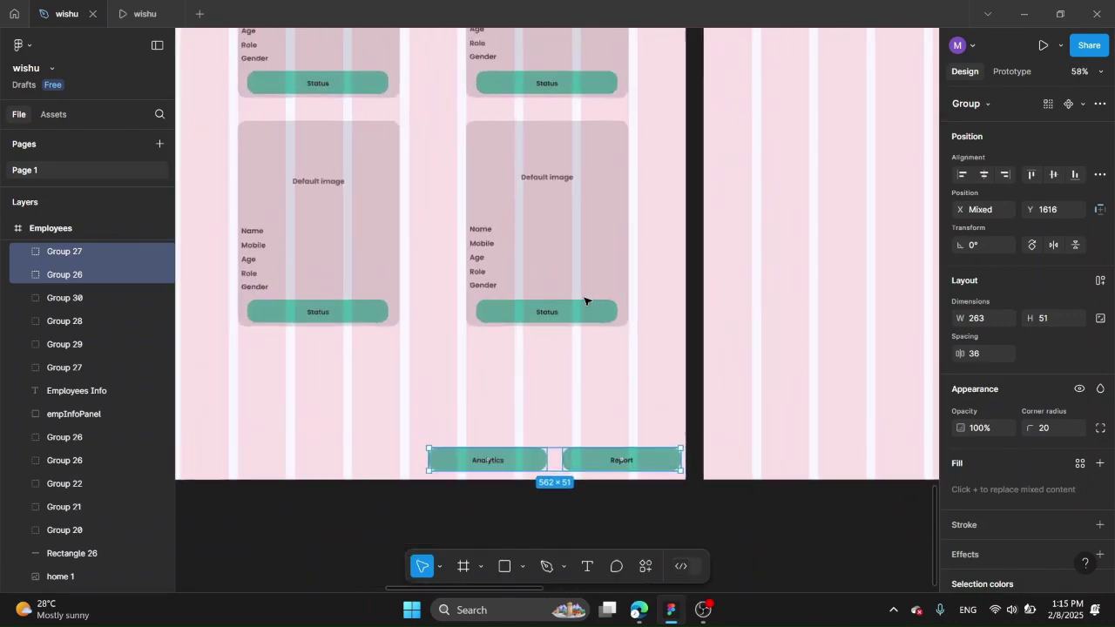
Step: Delete the copied Analytics button from the Employees page
left_click(488, 450)
scroll(487, 449, "down", 3)
scroll(486, 450, "down", 2)
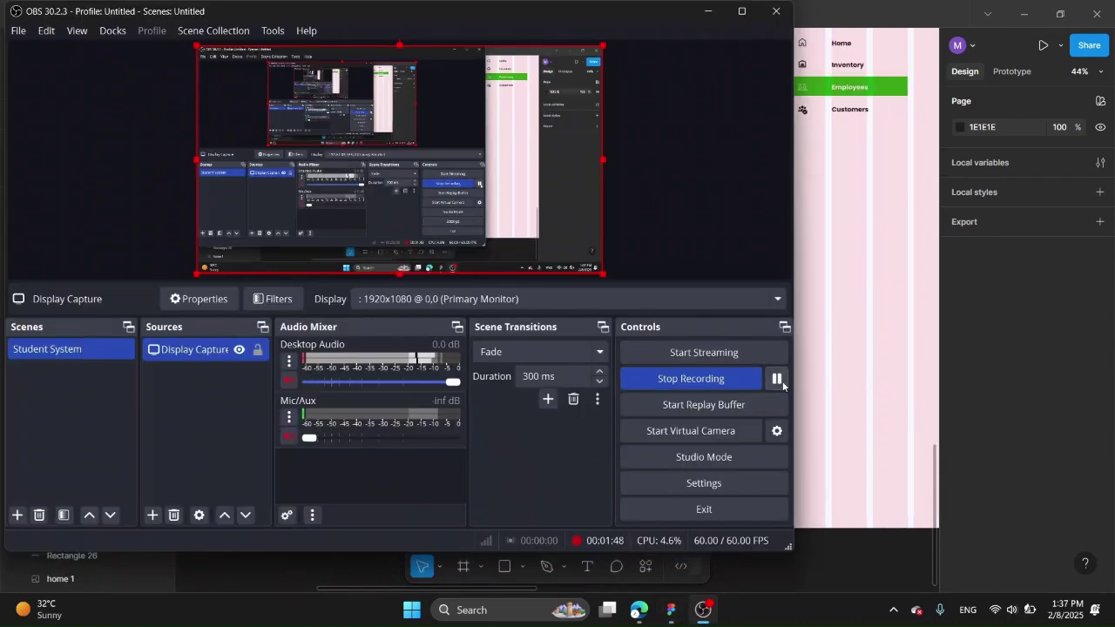
key("alt+Tab")
key("Delete")
Step: Change the copied Report button's label to Add New
scroll(633, 520, "up", 5)
double_click(595, 366)
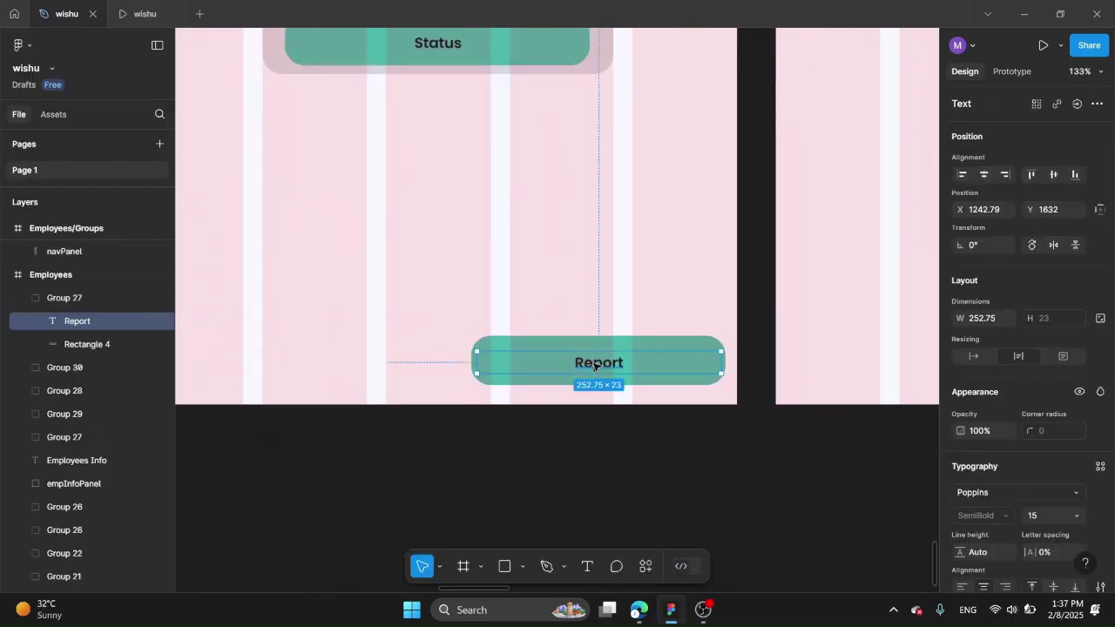
key("Escape")
scroll(610, 420, "down", 5)
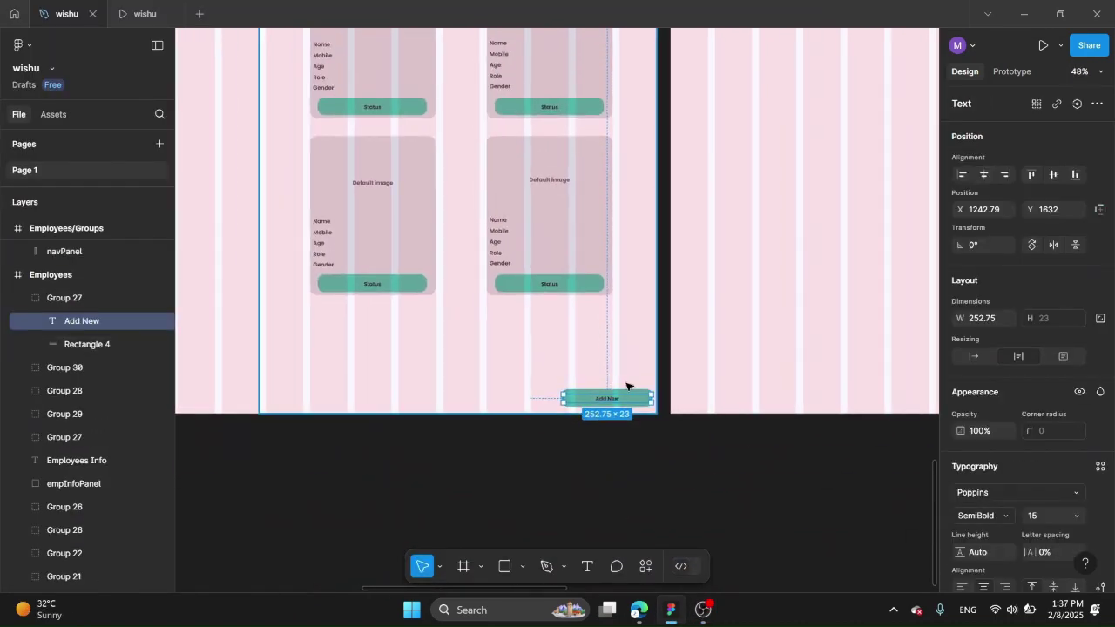
Step: Move the Add New button up to just below the second row of employee cards
scroll(661, 415, "up", 5)
left_click(663, 419)
left_click(613, 381)
scroll(612, 381, "down", 3)
key("shift+Up")
key("shift+Up")
key("shift+Up")
key("shift+Up")
key("shift+Up")
key("shift+Up")
key("shift+Up")
key("shift+Up")
key("shift+Up")
key("shift+Up")
key("shift+Up")
key("shift+Up")
key("shift+Up")
key("shift+Up")
key("shift+Up")
key("shift+Up")
key("shift+Up")
key("shift+Up")
key("shift+Up")
key("shift+Up")
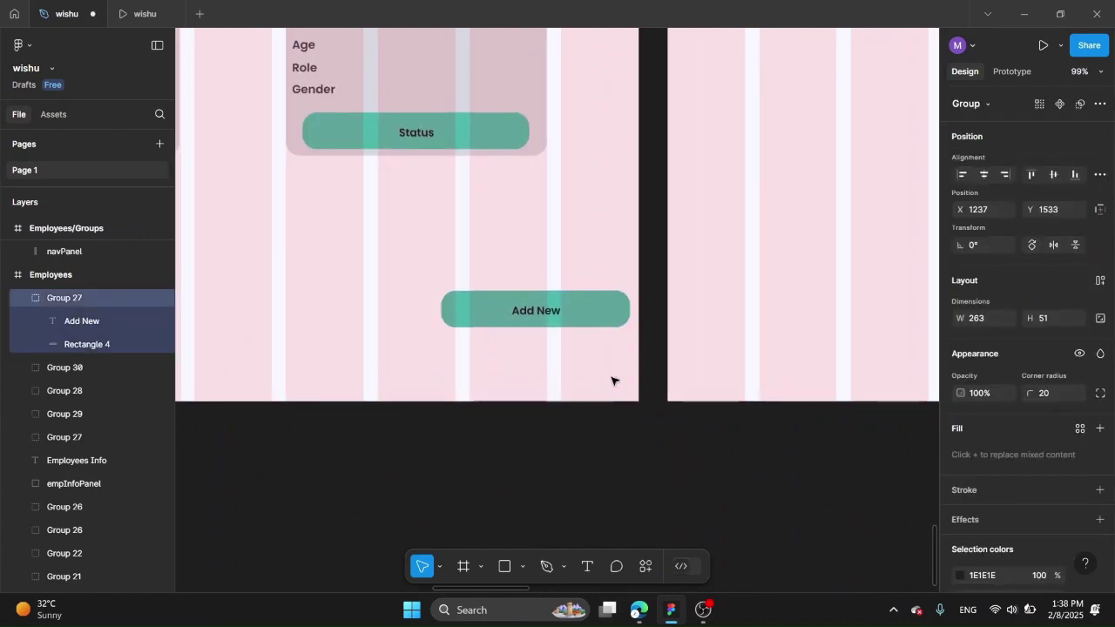
Step: Shorten the Employees page's content background and frame to end just below the Add New button
left_click(611, 381)
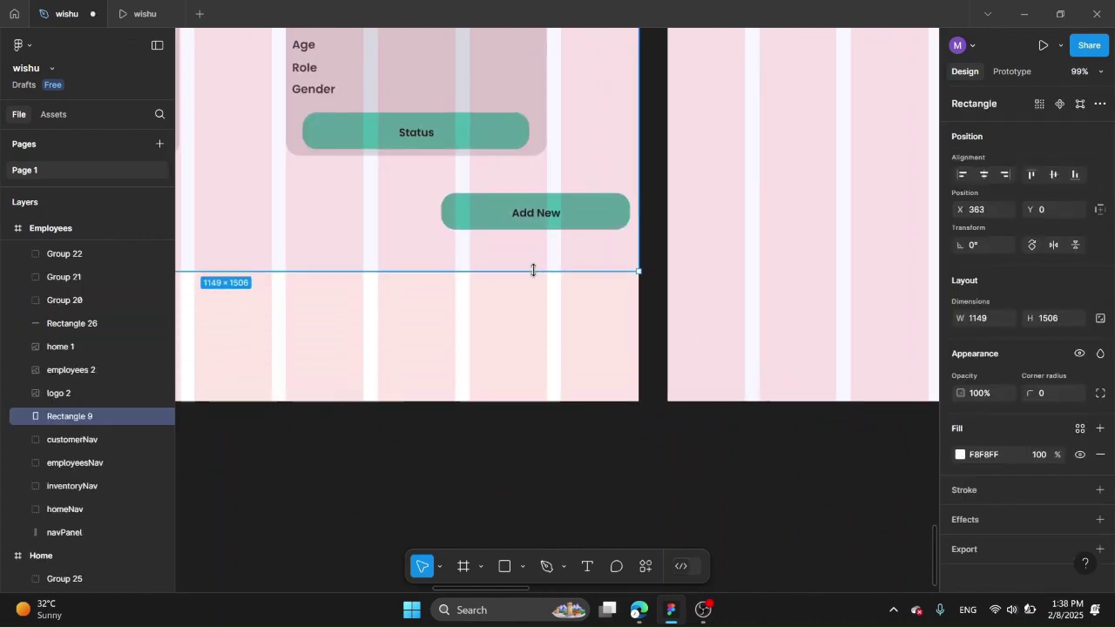
left_click(276, 303)
left_click_drag(466, 465, 494, 241)
scroll(498, 246, "down", 5)
scroll(497, 246, "up", 3)
scroll(498, 246, "up", 1)
Step: Move the logo image back down to the upper edge of the Employees frame
left_click(76, 398)
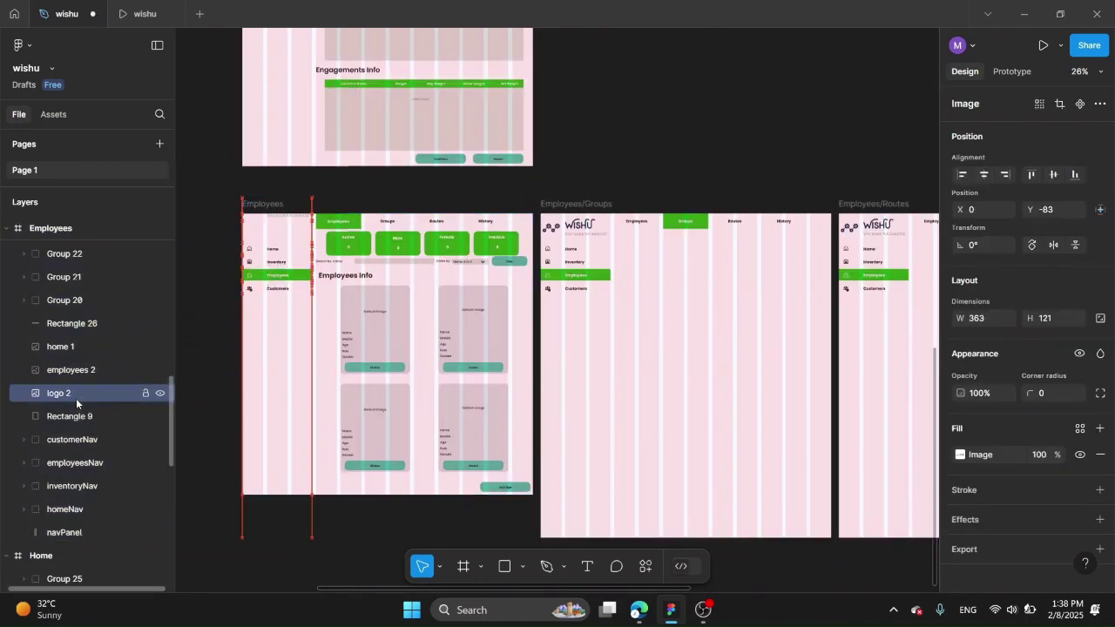
key("shift+Down")
key("shift+Down")
key("shift+Down")
left_click(217, 323)
Step: Scroll through the four-card Employees page in the prototype preview to check its layout
key("ctrl+Tab")
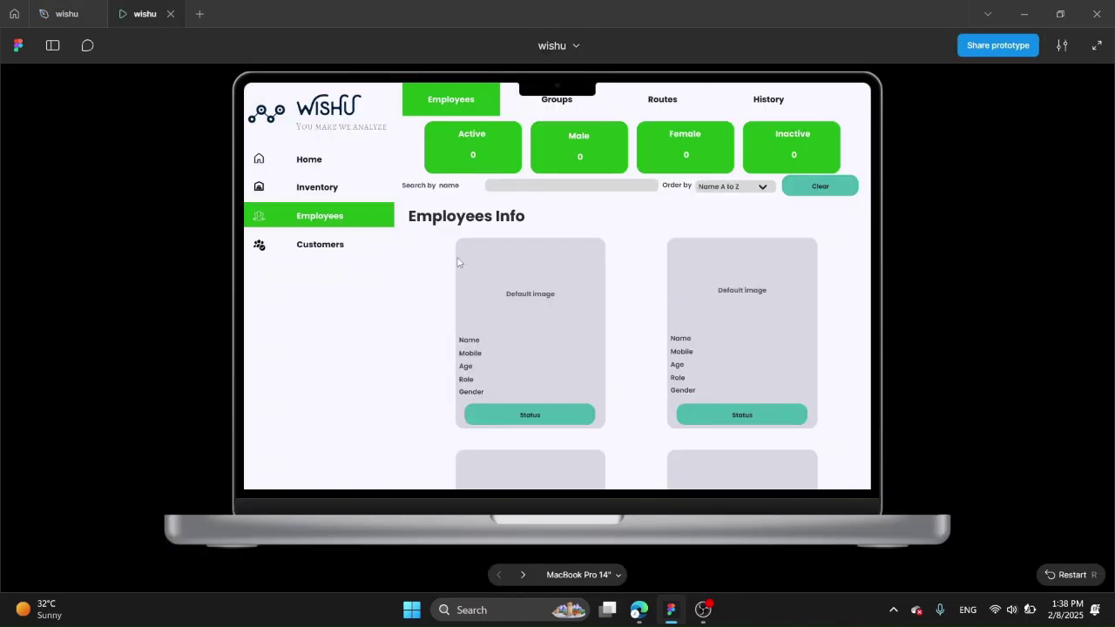
scroll(475, 305, "down", 4)
scroll(476, 305, "up", 5)
key("ctrl+shift+Tab")
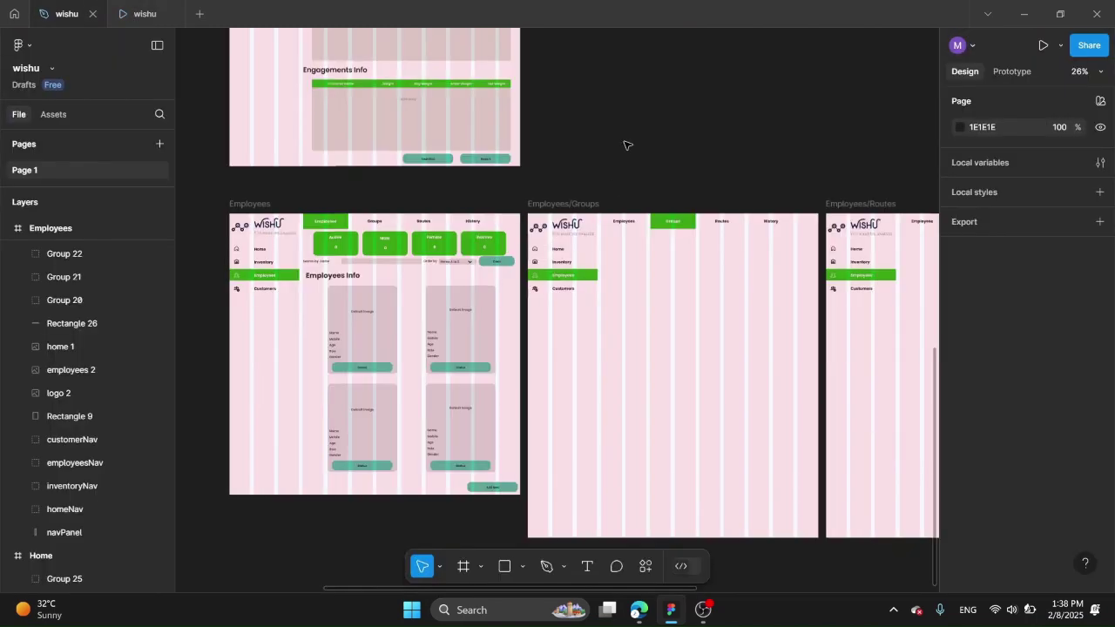
Step: Link the Employees page's Groups tab to the Employees/Groups frame and that frame's Employees tab back to the Employees page
scroll(625, 143, "up", 5)
scroll(627, 144, "down", 3)
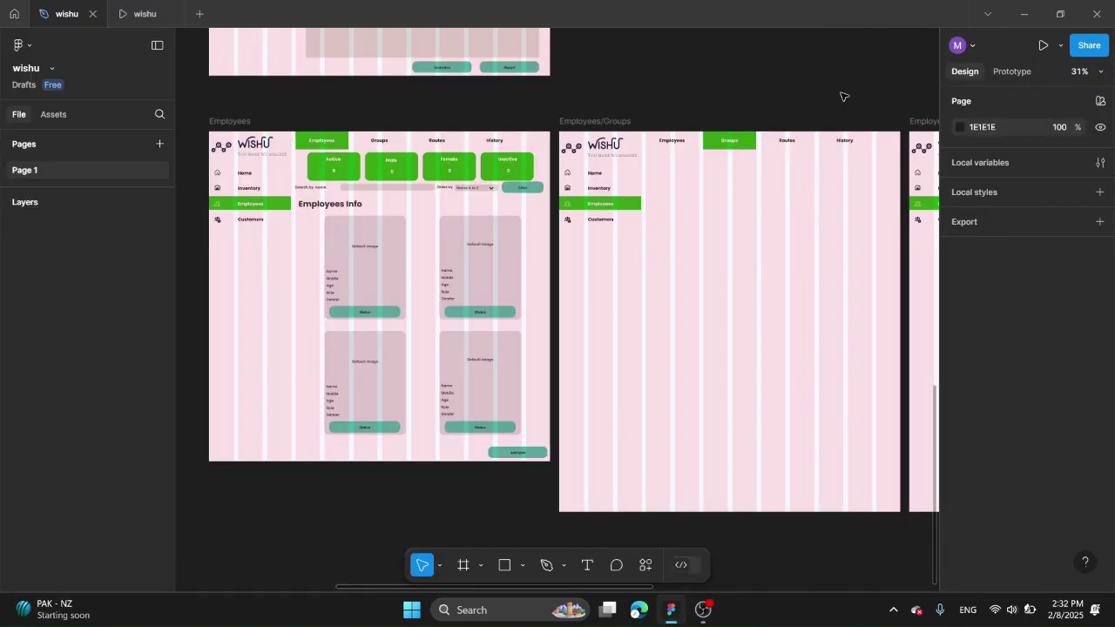
left_click(1000, 74)
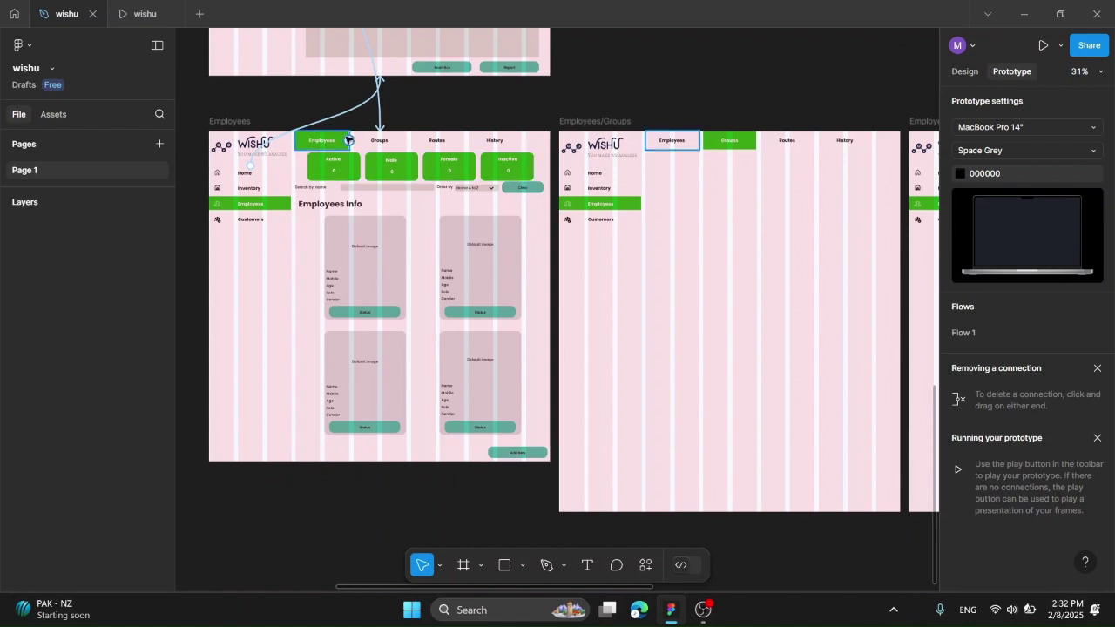
left_click_drag(406, 140, 637, 359)
left_click(637, 359)
left_click(671, 142)
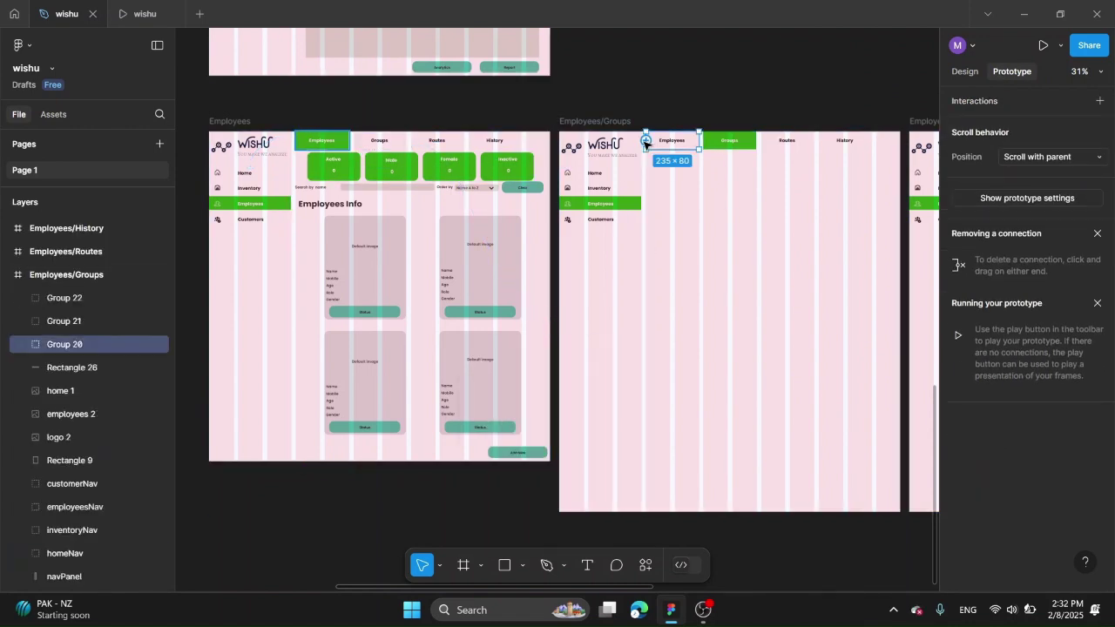
left_click_drag(645, 143, 514, 287)
left_click(625, 335)
Step: Test switching between the Employees and Groups tabs in the prototype preview
left_click(140, 12)
left_click(556, 101)
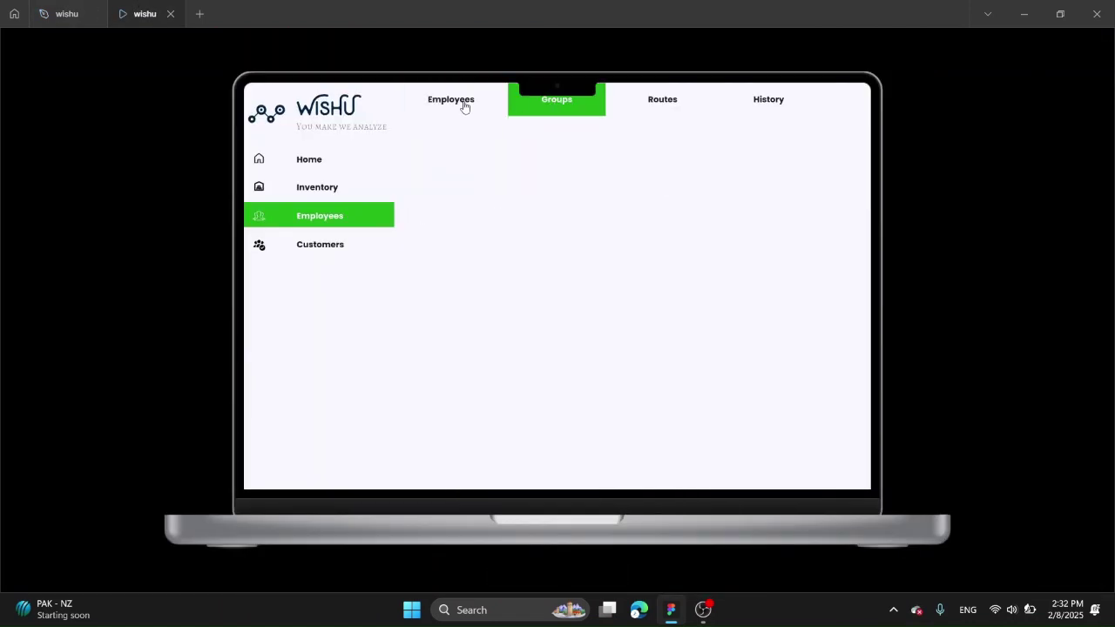
left_click(465, 106)
left_click(59, 12)
Step: Copy the summary cards, search row, Employees Info heading, four employee cards and Add New button onto the Employees/Groups page
left_click(966, 73)
left_click(732, 78)
scroll(717, 75, "up", 3)
scroll(697, 82, "left", 3)
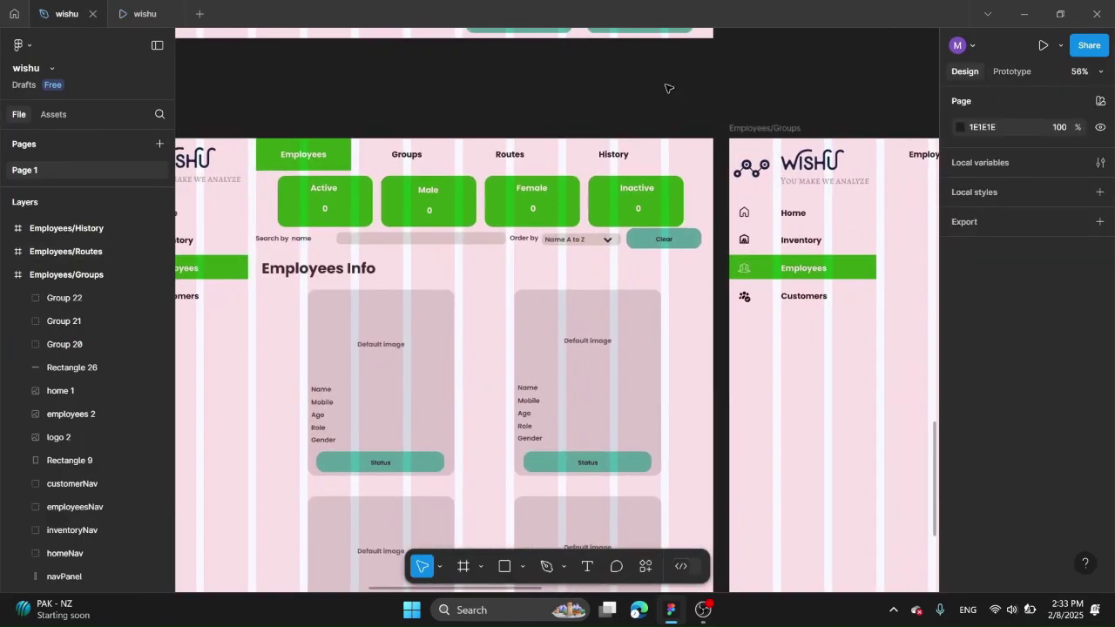
left_click(494, 214)
left_click(454, 240, "shift")
left_click(364, 269, "shift")
left_click(410, 327, "shift")
left_click(564, 370, "shift")
scroll(571, 388, "down", 2)
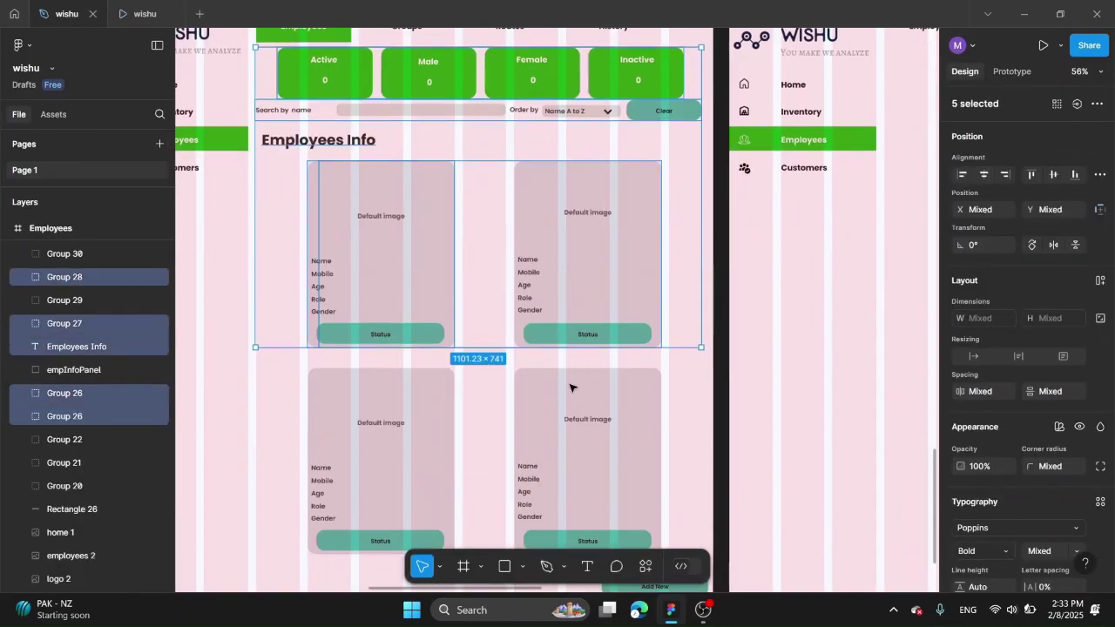
left_click(571, 388, "shift")
left_click(406, 409, "shift")
scroll(408, 409, "down", 2)
left_click(622, 443, "shift")
scroll(623, 443, "up", 1)
scroll(623, 444, "down", 3)
key("ctrl+d")
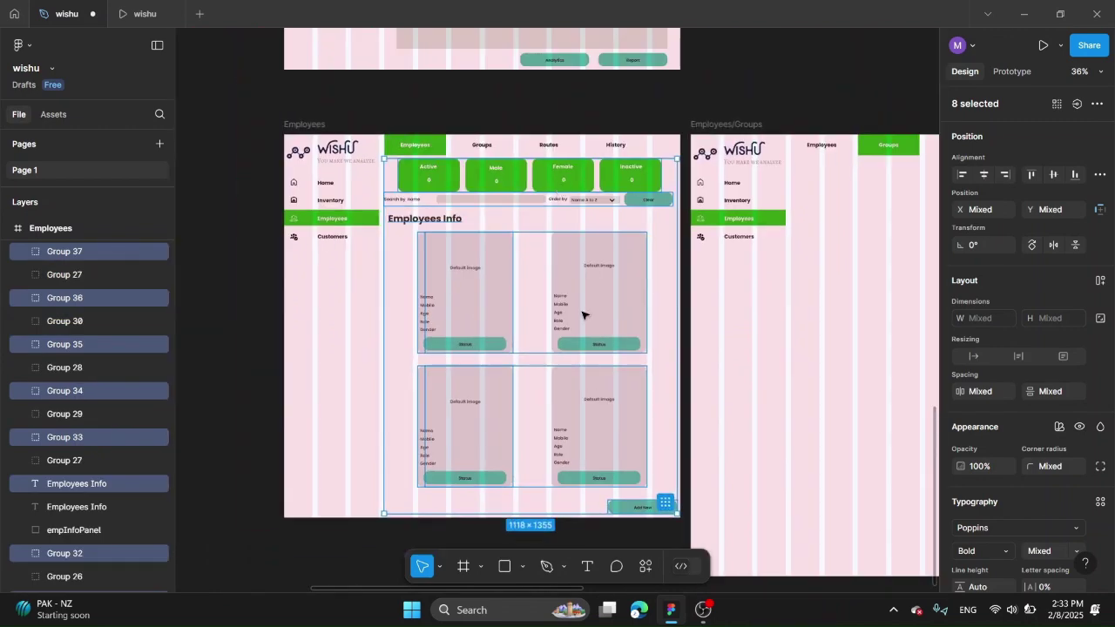
left_click_drag(625, 183, 883, 182)
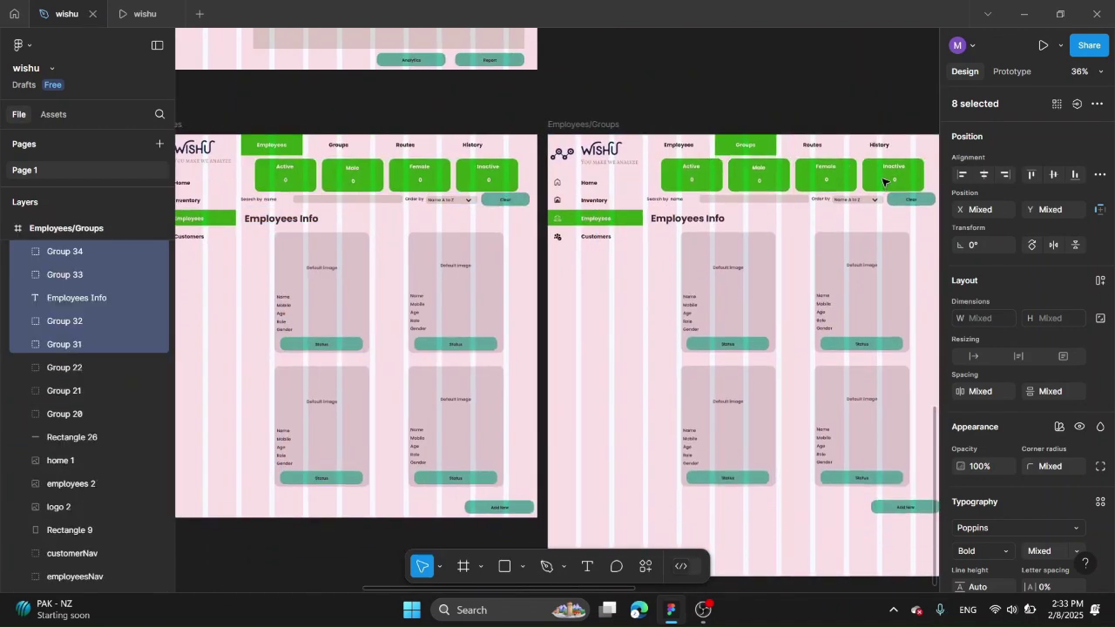
Step: Change the copied Employees Info heading on the Employees/Groups page to Groups Info
key("Escape")
scroll(698, 230, "up", 5)
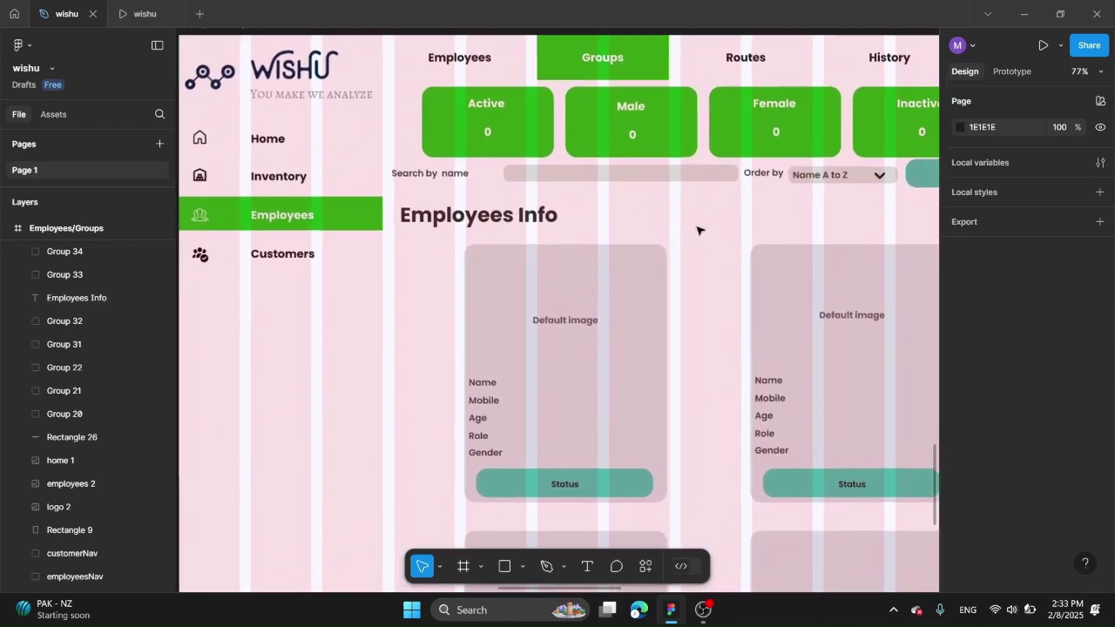
scroll(566, 218, "right", 2)
scroll(433, 207, "up", 2)
scroll(629, 235, "right", 2)
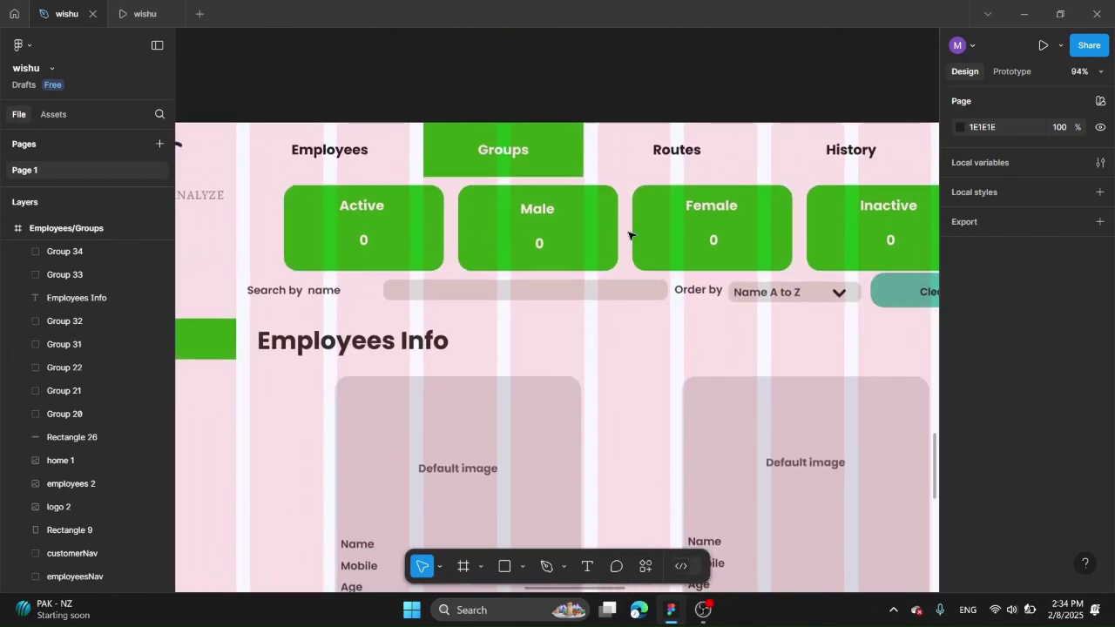
scroll(311, 275, "down", 5)
left_click(329, 255)
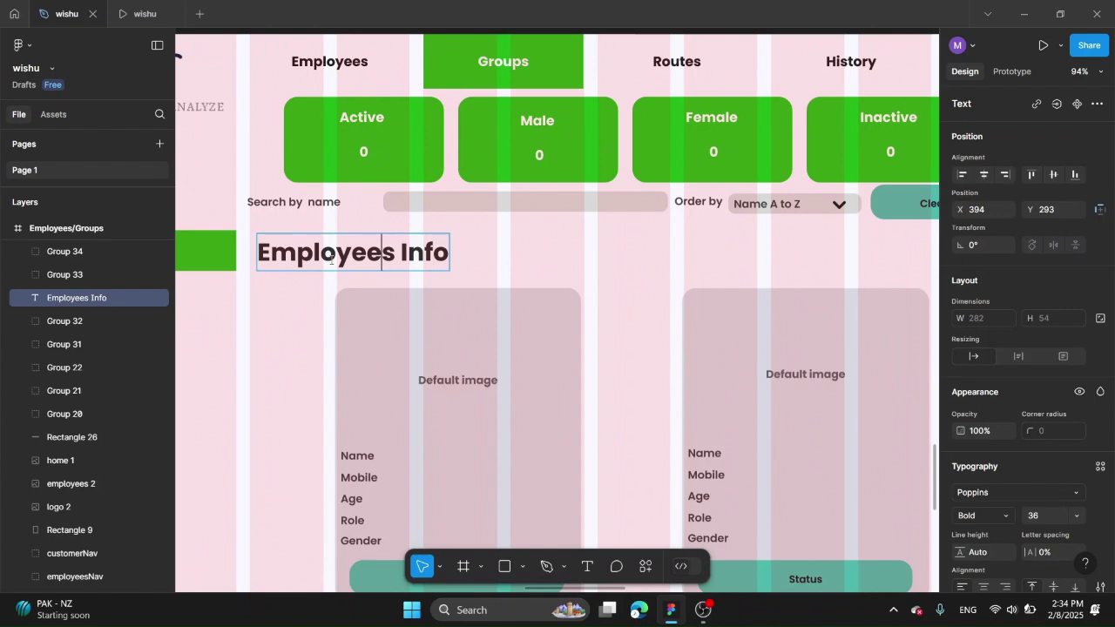
key("Escape")
scroll(418, 262, "down", 5)
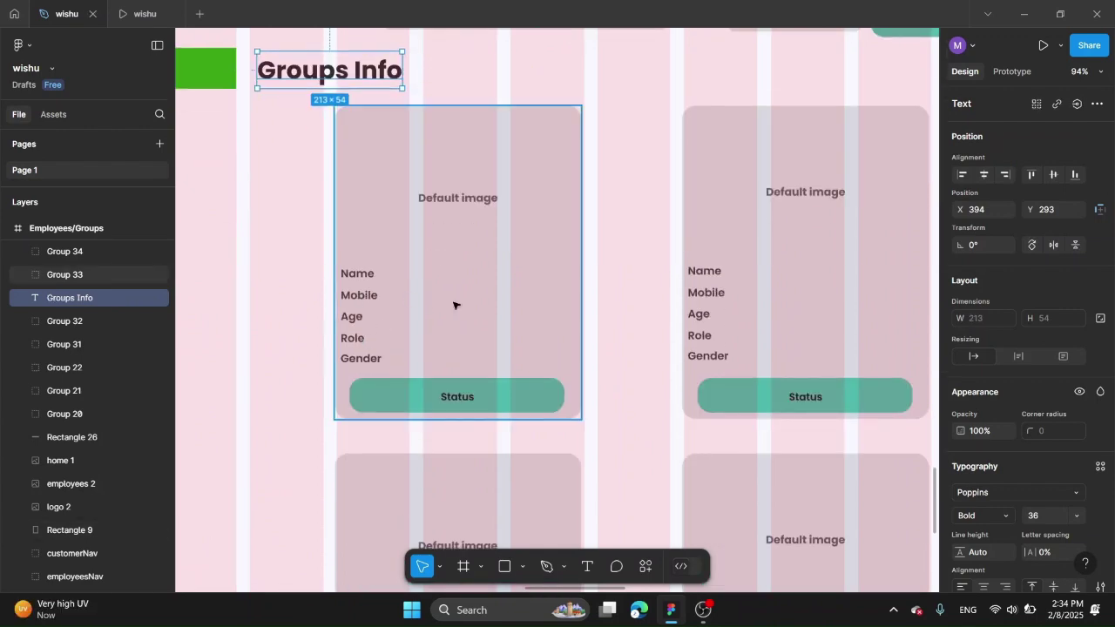
Step: Switch to HeidiSQL, enter the connection password, and open the wishu_db group table to examine its columns
key("super")
type("he")
key("Return")
left_click(511, 308)
type("•")
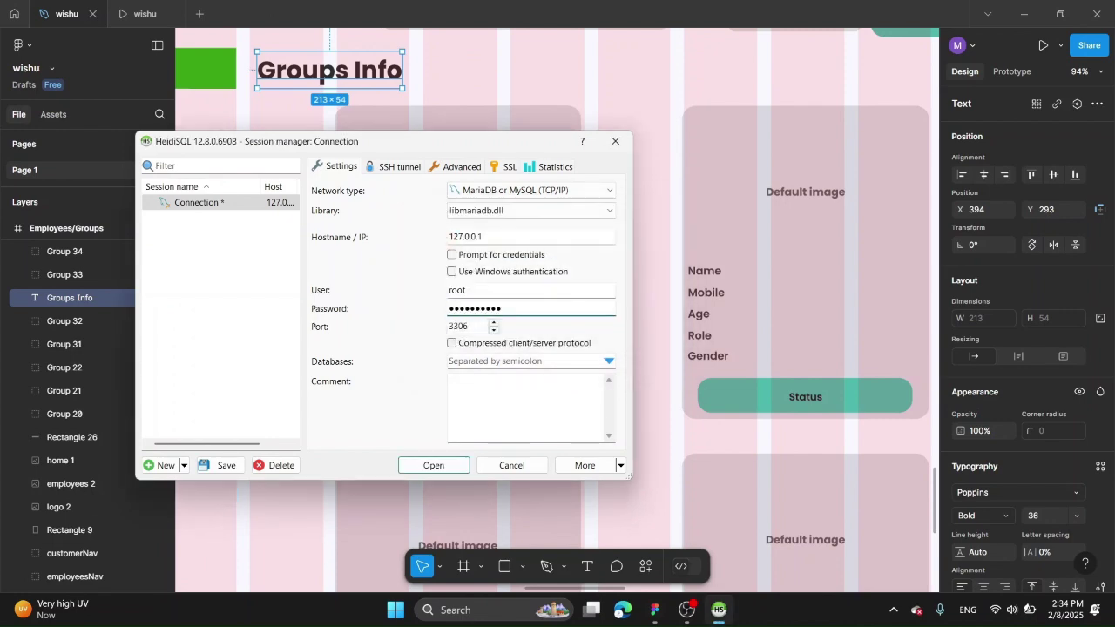
type("••••")
key("Return")
key("Return")
type("••••••")
key("Return")
left_click(646, 304)
key("Return")
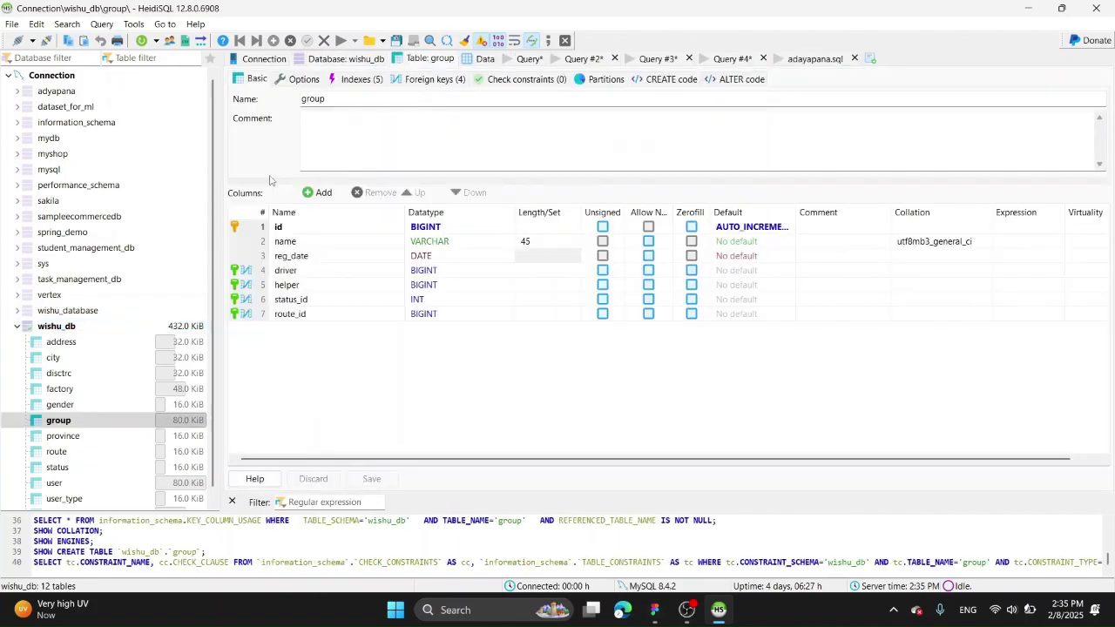
Step: Switch back to Figma and relabel the first group card's Mobile, Age and Role lines as Driver, Helper and Route
left_click(655, 610)
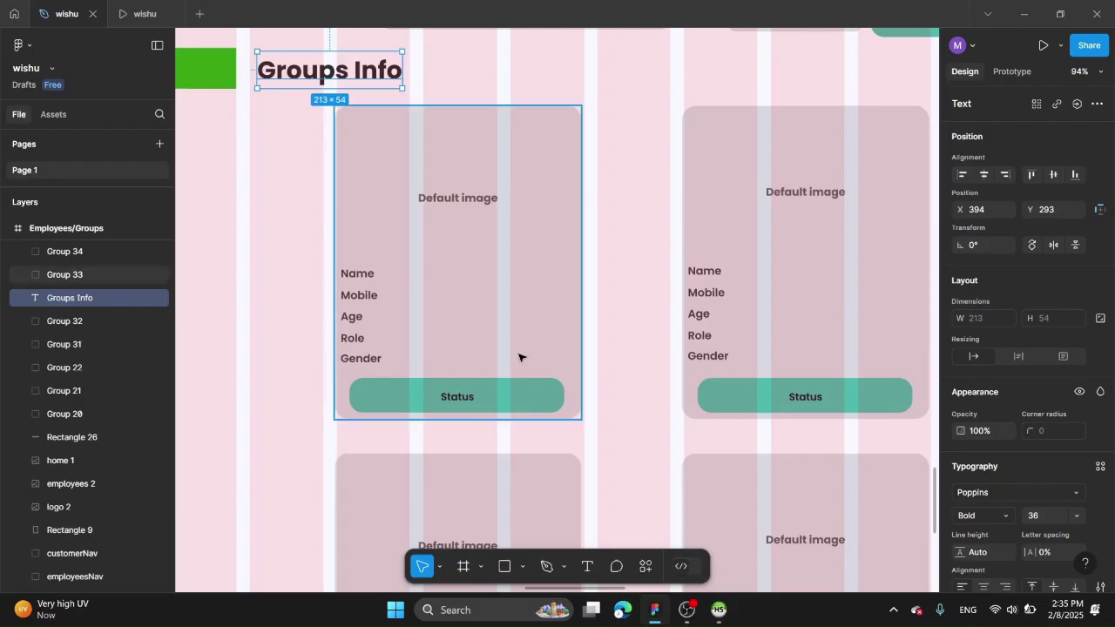
scroll(346, 287, "up", 3)
double_click(341, 284)
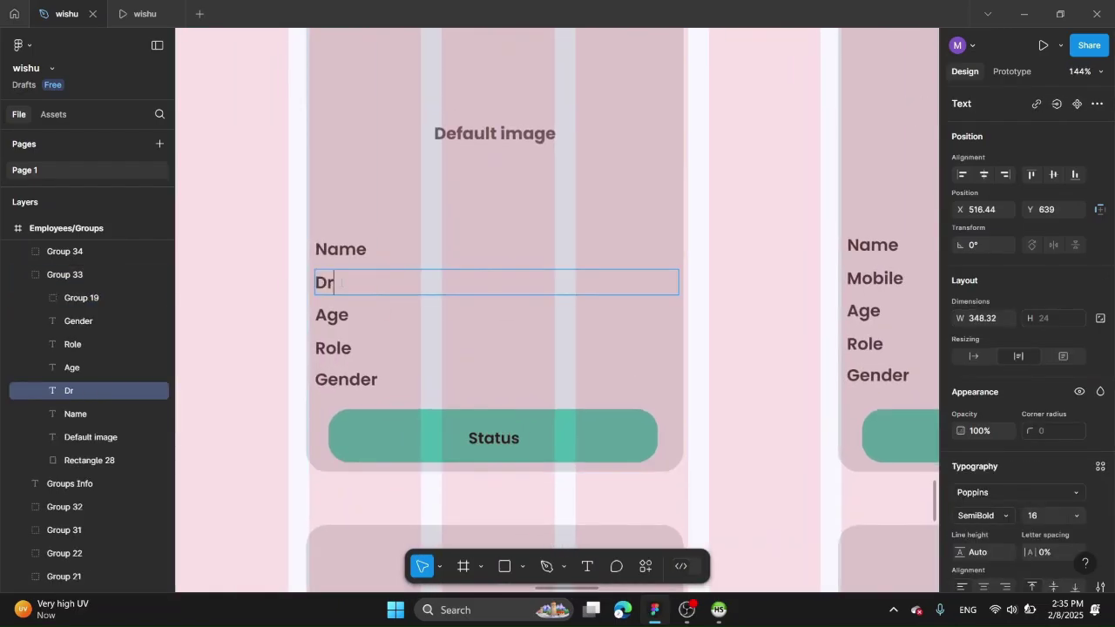
key("Escape")
key("Tab")
key("Return")
type("Helper")
key("Escape")
key("Tab")
key("Return")
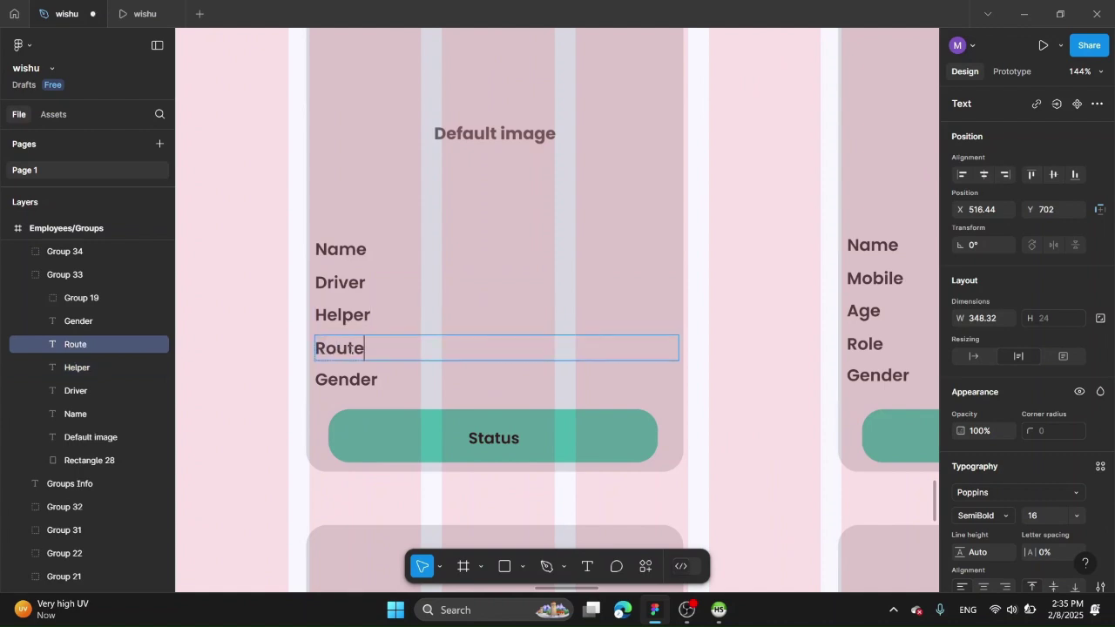
left_click(361, 379)
key("Delete")
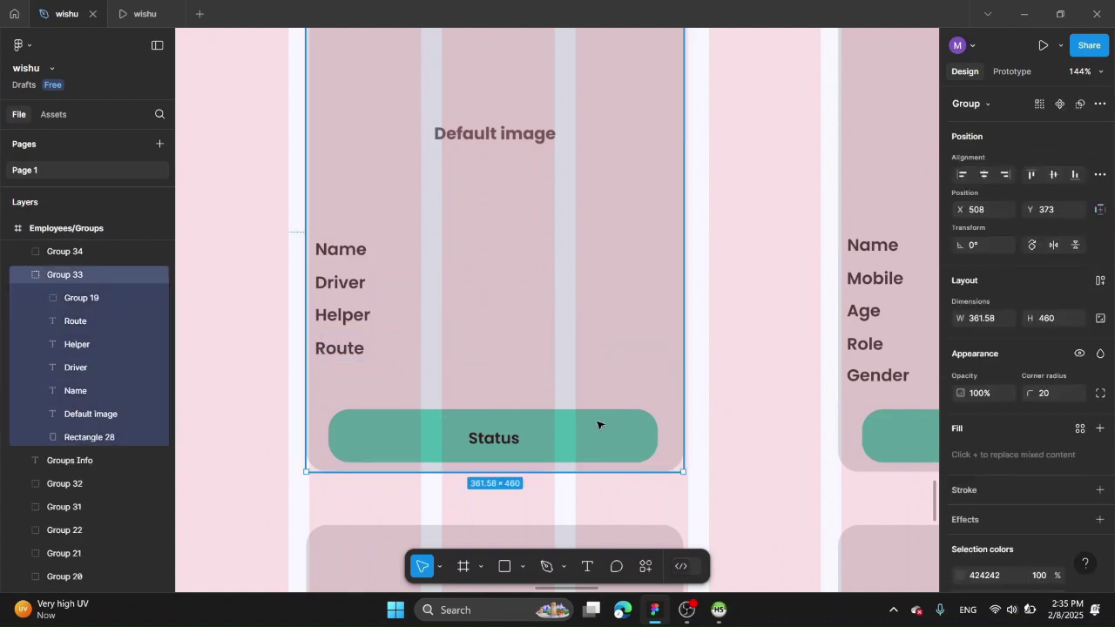
key("Escape")
key("ctrl+z")
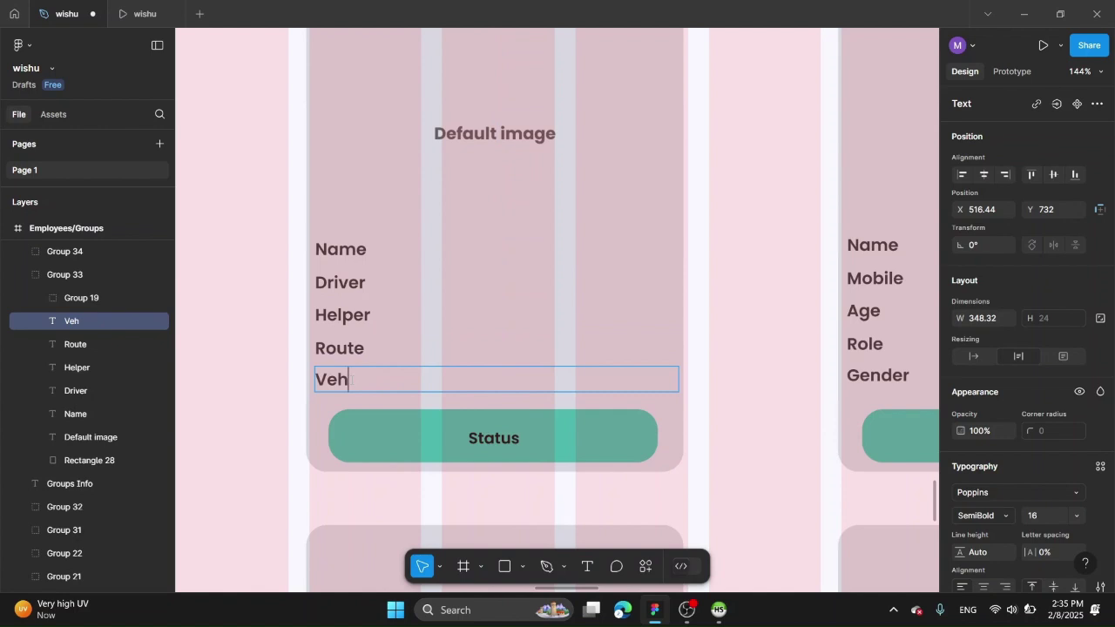
Step: Change the first group card's Gender label to Vehicle No
right_click(359, 380)
left_click(390, 358)
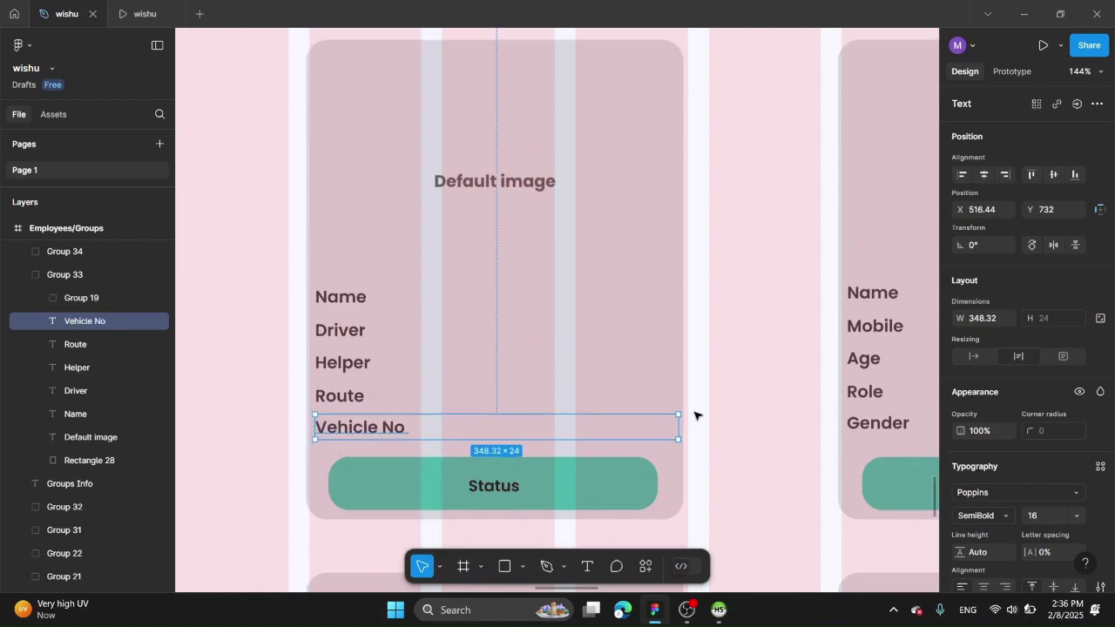
Step: Delete the three remaining employee-style cards from the Employees/Groups page, keeping only the relabelled first card
scroll(697, 416, "down", 5)
left_click(789, 344)
scroll(790, 343, "down", 2)
left_click(767, 383)
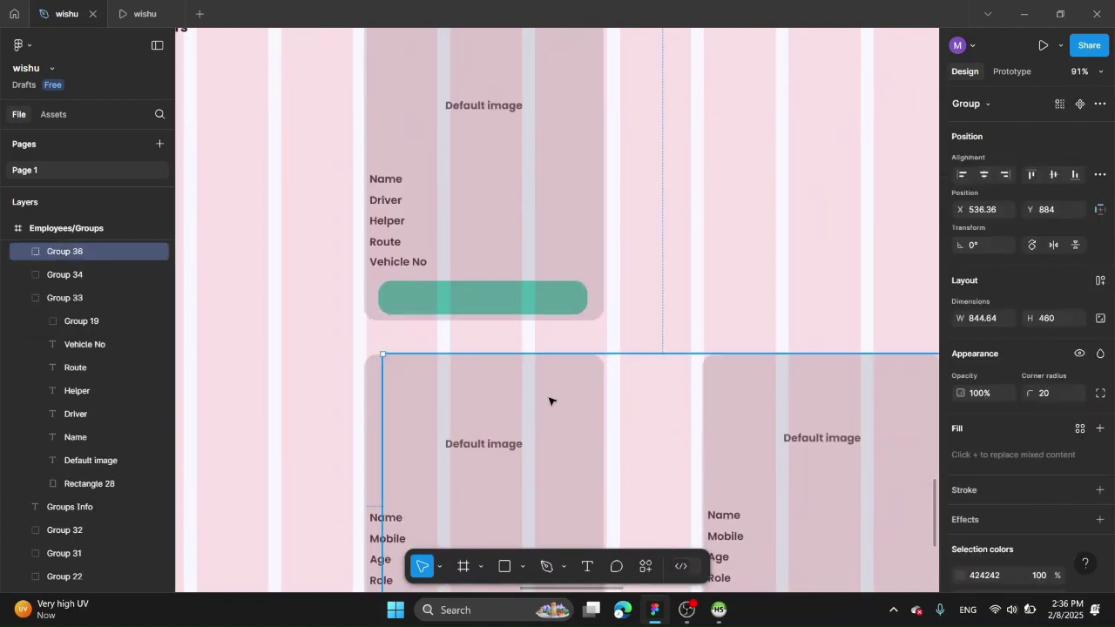
left_click(552, 401, "shift")
key("Delete")
scroll(542, 379, "up", 2)
Step: Duplicate the relabelled group card and place the copy beside it in the same row at X 1022, Y 373
left_click(539, 296)
key("ctrl+d")
left_click_drag(534, 252, 543, 252)
key("shift+Right")
key("shift+Right")
key("shift+Right")
key("shift+Right")
key("shift+Right")
key("shift+Right")
key("shift+Right")
key("shift+Right")
key("shift+Right")
key("shift+Right")
key("shift+Right")
key("shift+Right")
key("shift+Right")
key("shift+Right")
key("shift+Right")
key("shift+Right")
key("shift+Right")
key("shift+Right")
key("shift+Right")
key("shift+Right")
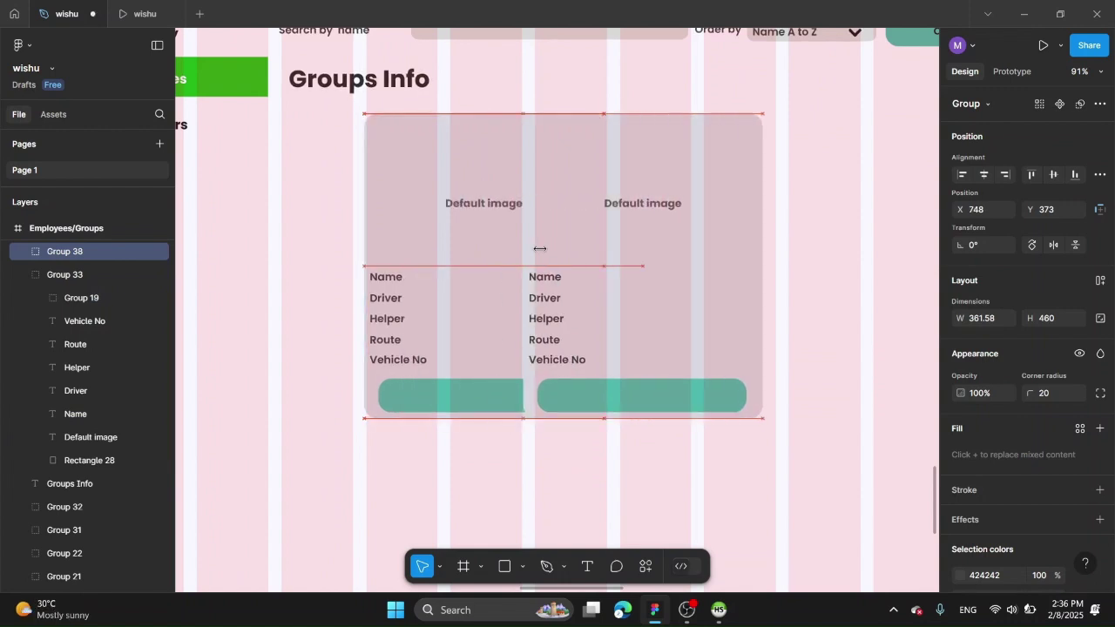
key("Right")
key("Right")
key("Right")
key("Right")
key("Right")
key("Right")
key("Right")
key("Left")
key("Left")
key("Left")
Step: Copy the Status label from an Employees page card onto the empty green buttons of both group cards
scroll(580, 264, "down", 5)
scroll(580, 264, "left", 3)
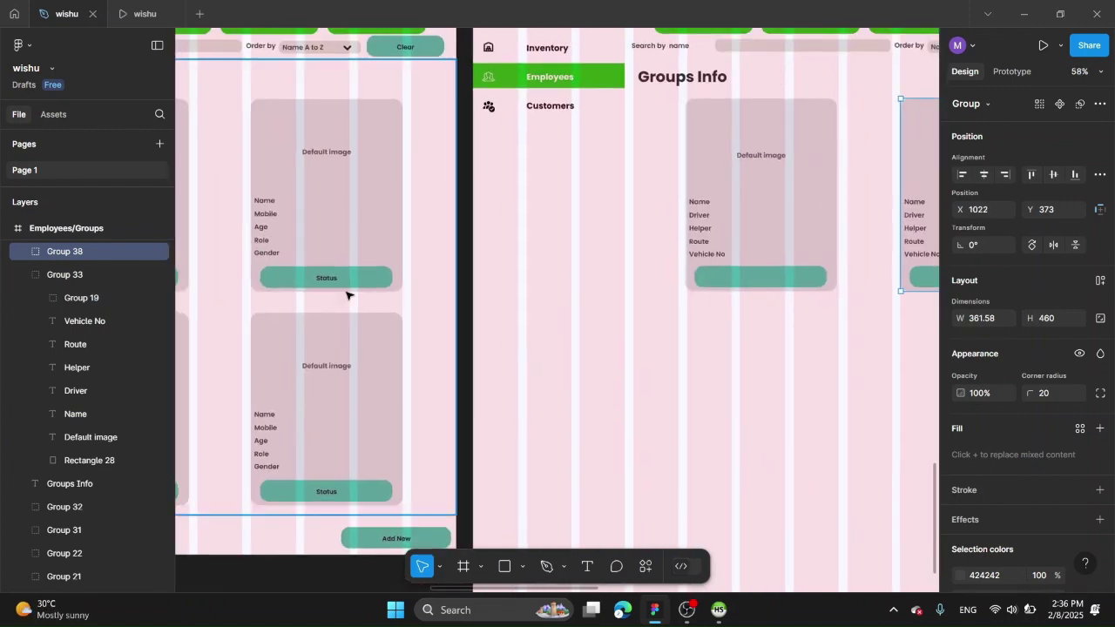
left_click(328, 281, "ctrl")
left_click_drag(715, 278, 753, 279)
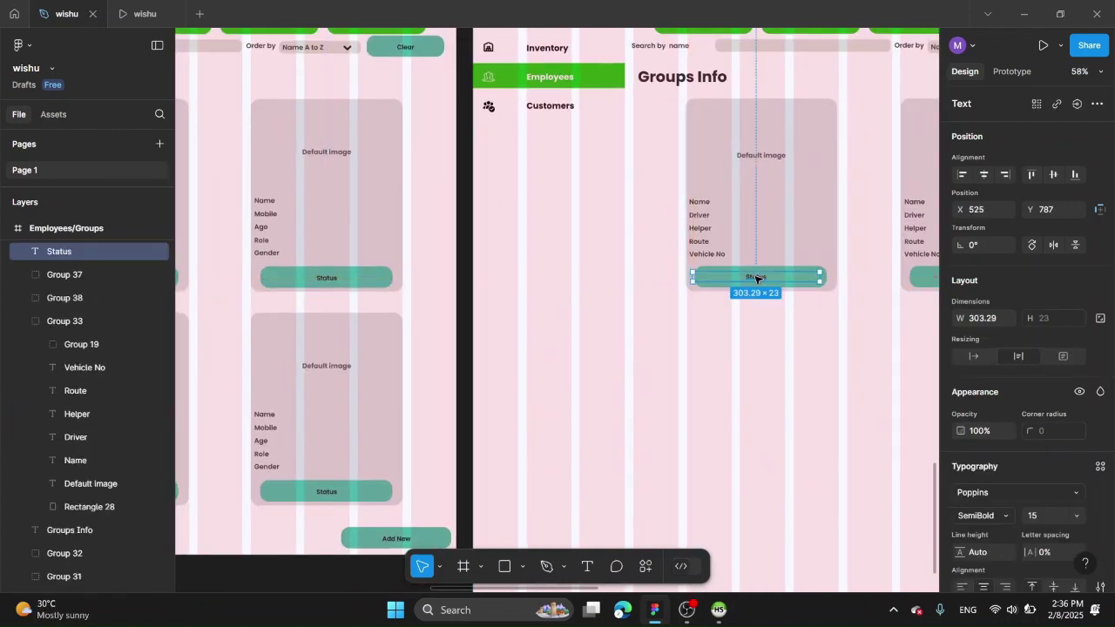
scroll(756, 278, "up", 3)
scroll(697, 287, "right", 4)
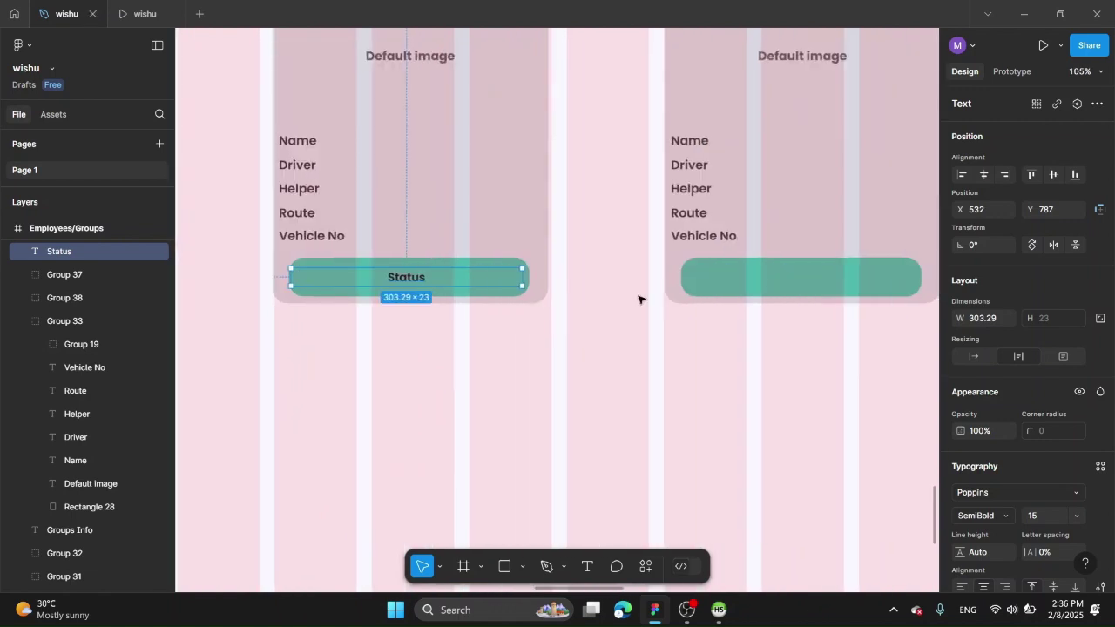
left_click(668, 325)
scroll(673, 370, "up", 1)
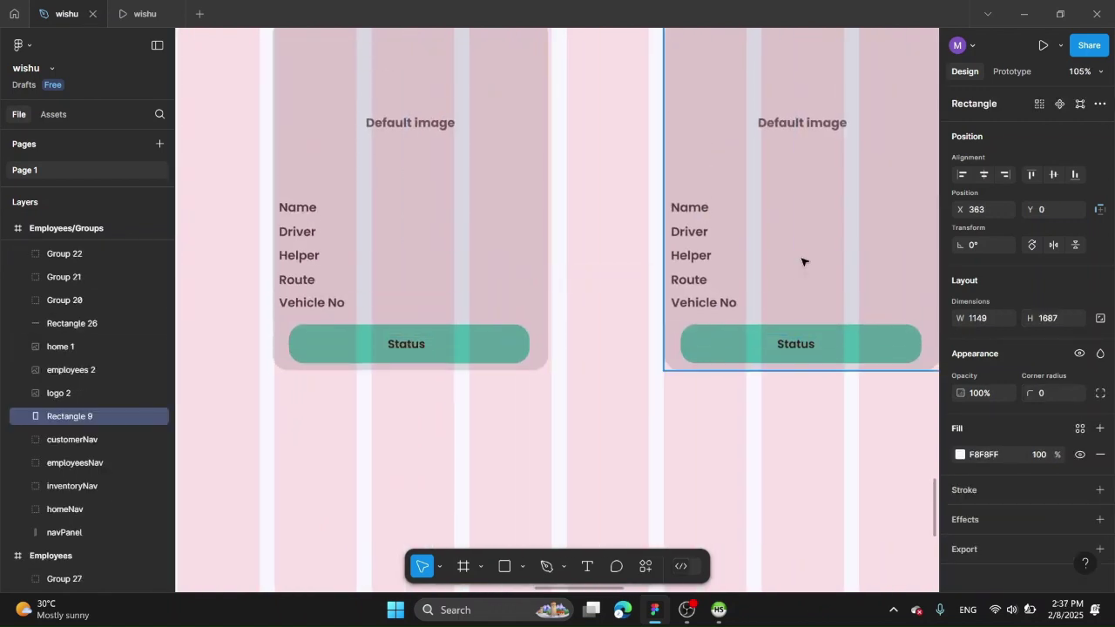
Step: Duplicate both group cards and a Status label, and place the copies as a second row below
left_click(803, 261)
left_click(460, 324, "shift")
left_click(414, 345, "shift")
key("ctrl+d")
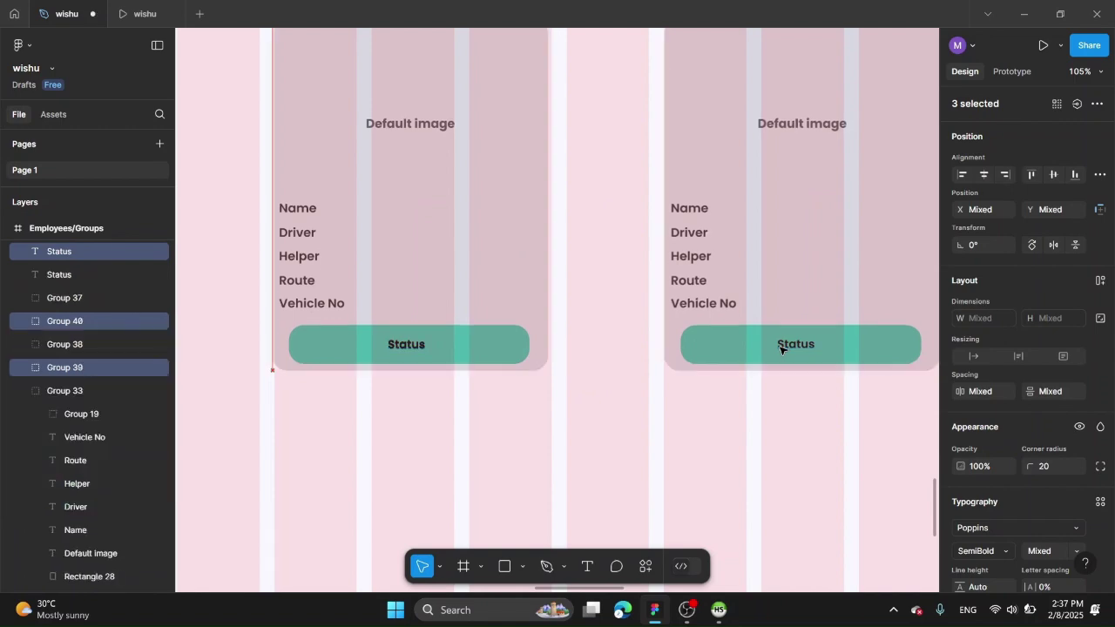
scroll(661, 337, "down", 5)
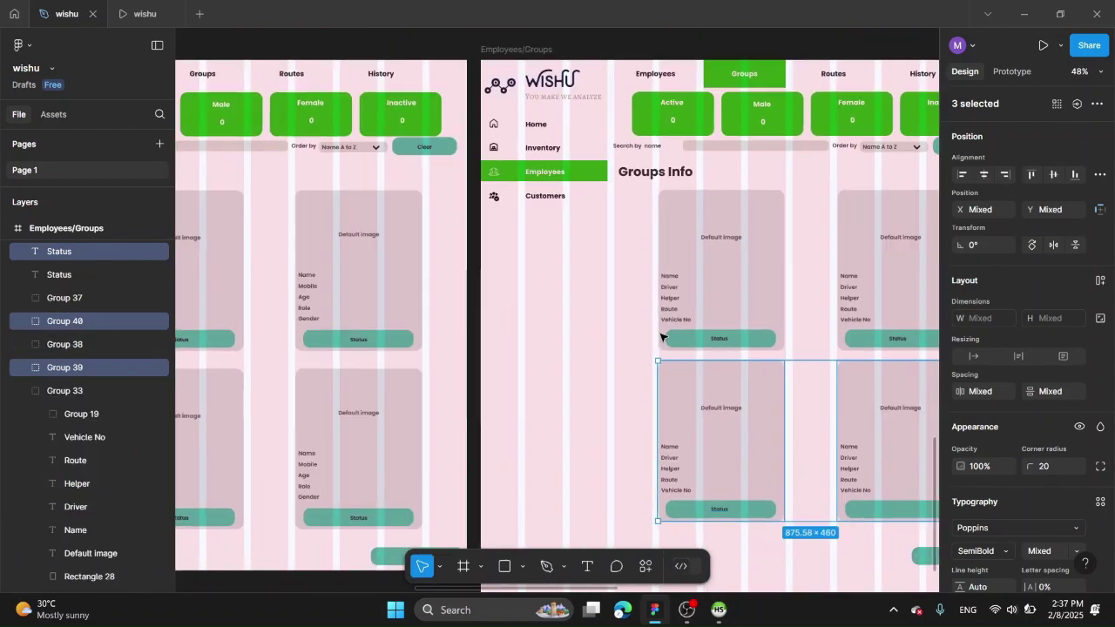
scroll(482, 361, "down", 3)
Step: Shorten the Employees/Groups frame so that it ends just below the Add New button
left_click(715, 516)
scroll(714, 516, "right", 3)
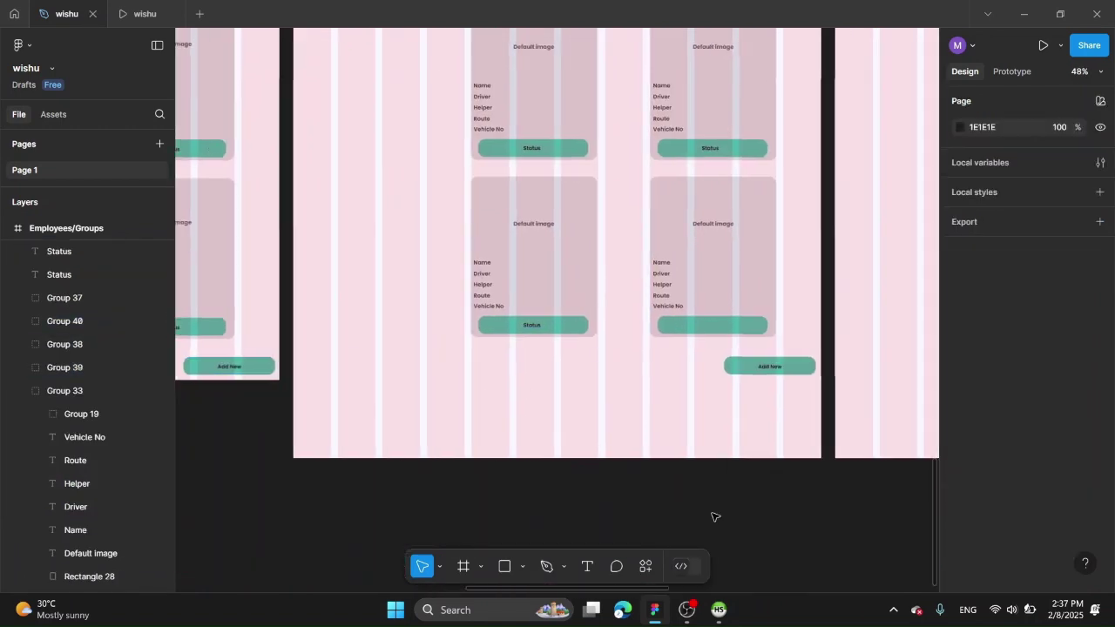
scroll(714, 516, "up", 2)
left_click(753, 479)
left_click(425, 259)
left_click(74, 228)
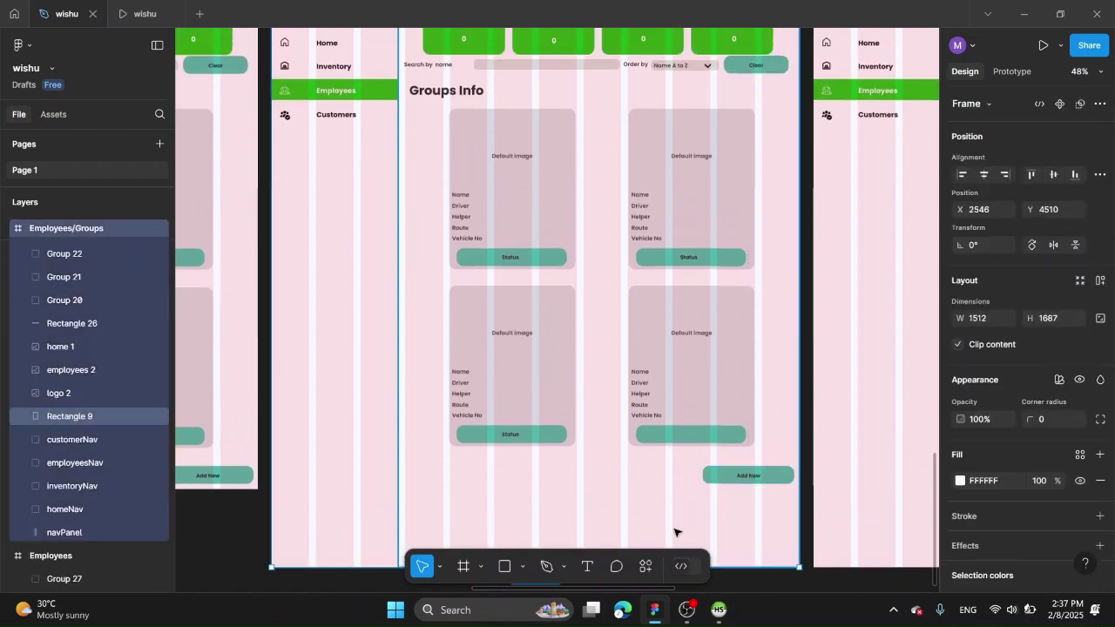
left_click_drag(733, 567, 733, 489)
Step: Restore the Wishu logo at the top of the Employees/Groups frame's sidebar
scroll(574, 310, "up", 3)
left_click(300, 101)
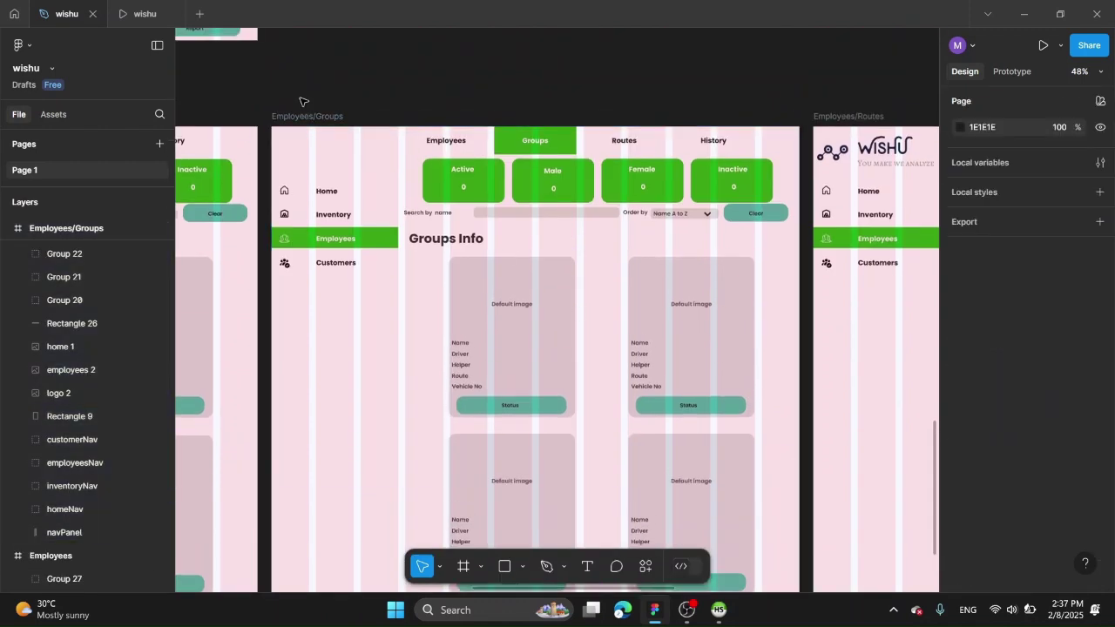
left_click(61, 397)
key("Escape")
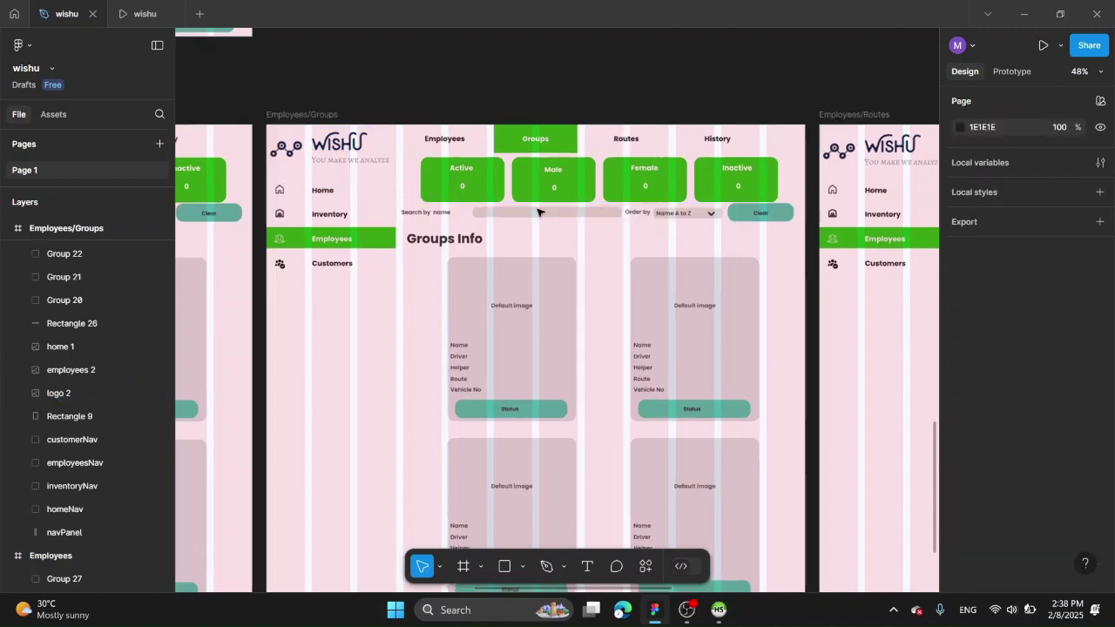
Step: Delete the green box of the first summary card, Active, on the Employees/Groups page
scroll(537, 211, "up", 5)
scroll(413, 169, "right", 1)
left_click(409, 168)
key("Delete")
left_click(590, 160)
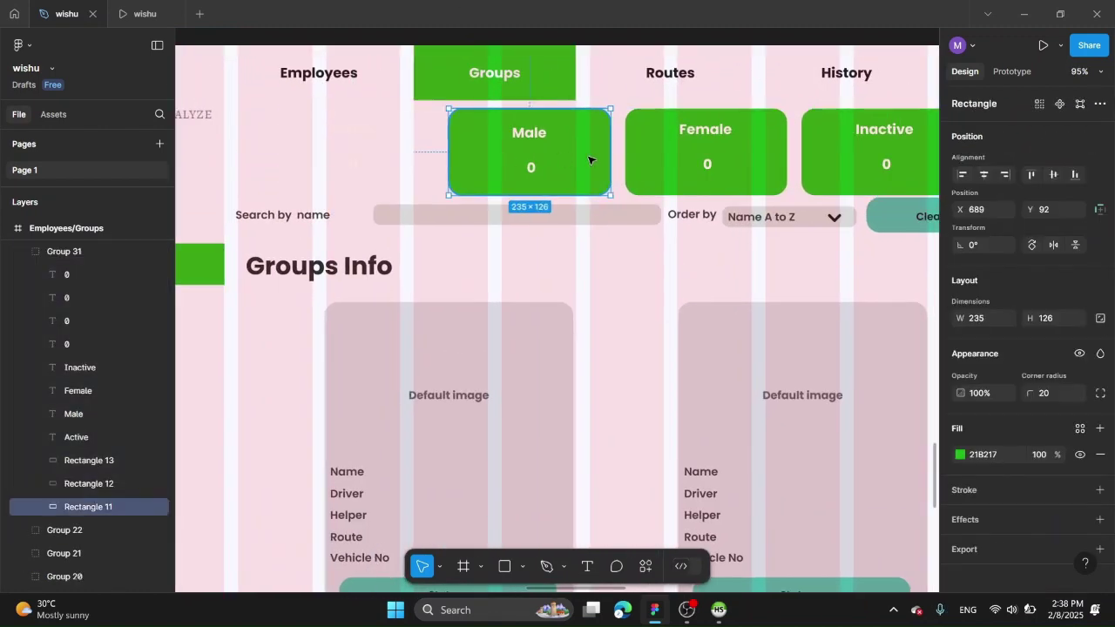
key("Delete")
scroll(725, 142, "right", 1)
key("ctrl+z")
Step: Relabel the Male summary card on the Employees/Groups page as Active
double_click(486, 135)
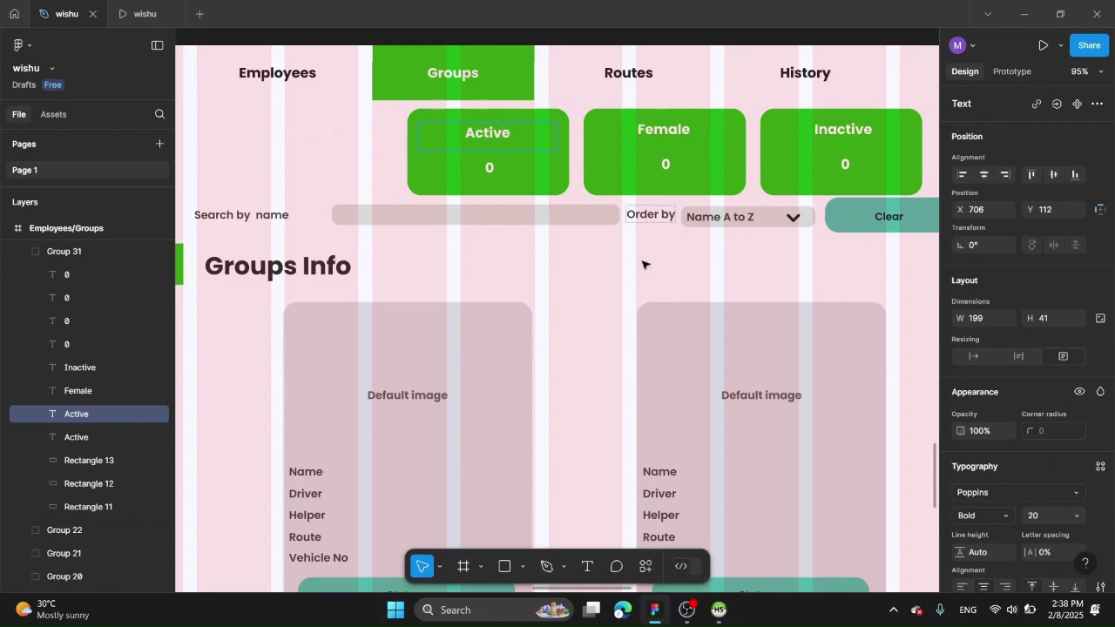
scroll(643, 266, "down", 3)
scroll(645, 261, "up", 1)
left_click(688, 96)
scroll(658, 168, "up", 2)
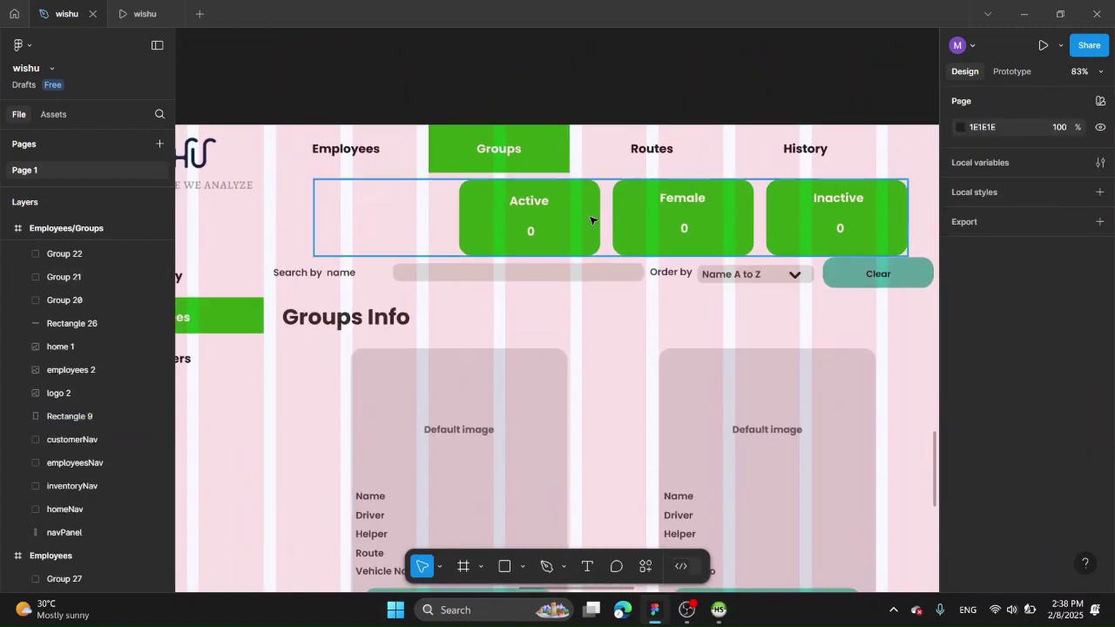
Step: Delete the green box of the second summary card and relabel the Female summary card as Active
double_click(538, 204)
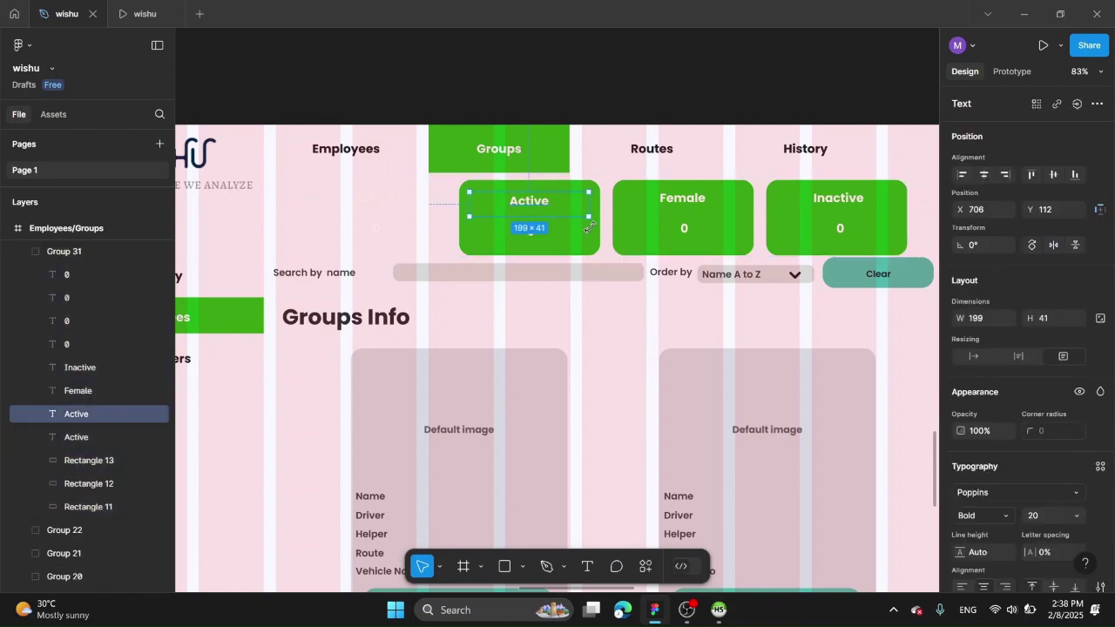
left_click(593, 229)
key("Delete")
double_click(685, 203)
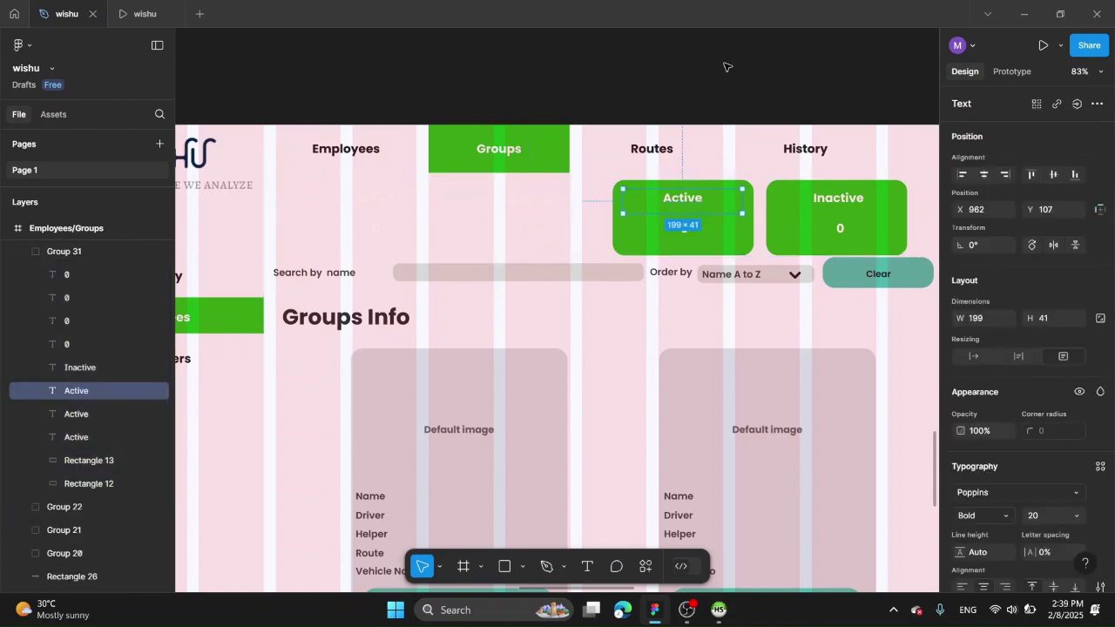
Step: Check the revised Groups page in the prototype preview by switching between the Employees and Groups tabs
scroll(728, 67, "down", 3)
left_click(135, 13)
left_click(548, 100)
left_click(460, 104)
left_click(552, 107)
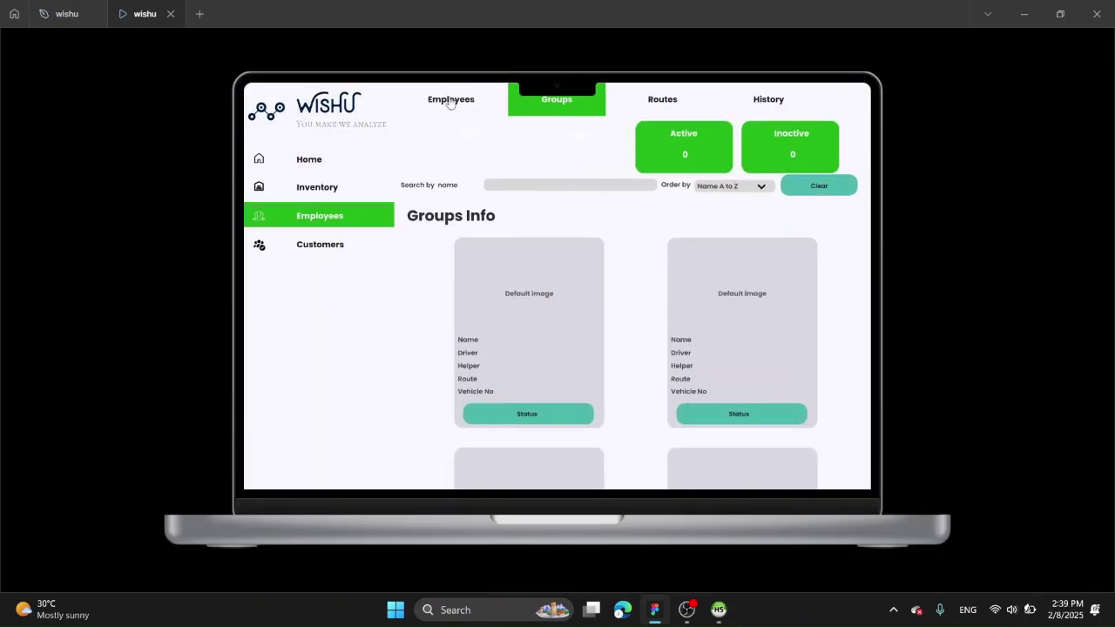
left_click(450, 102)
left_click(61, 13)
Step: Copy the Active and Inactive summary cards and the search row from the Groups page onto the Employees/Routes page
scroll(526, 503, "right", 5)
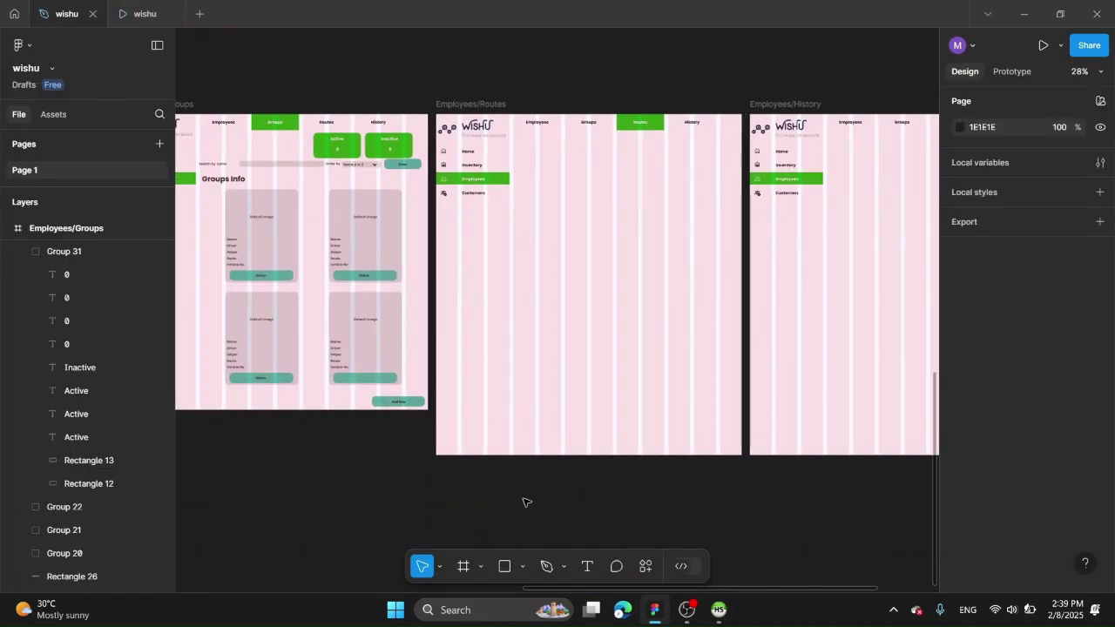
left_click(401, 151)
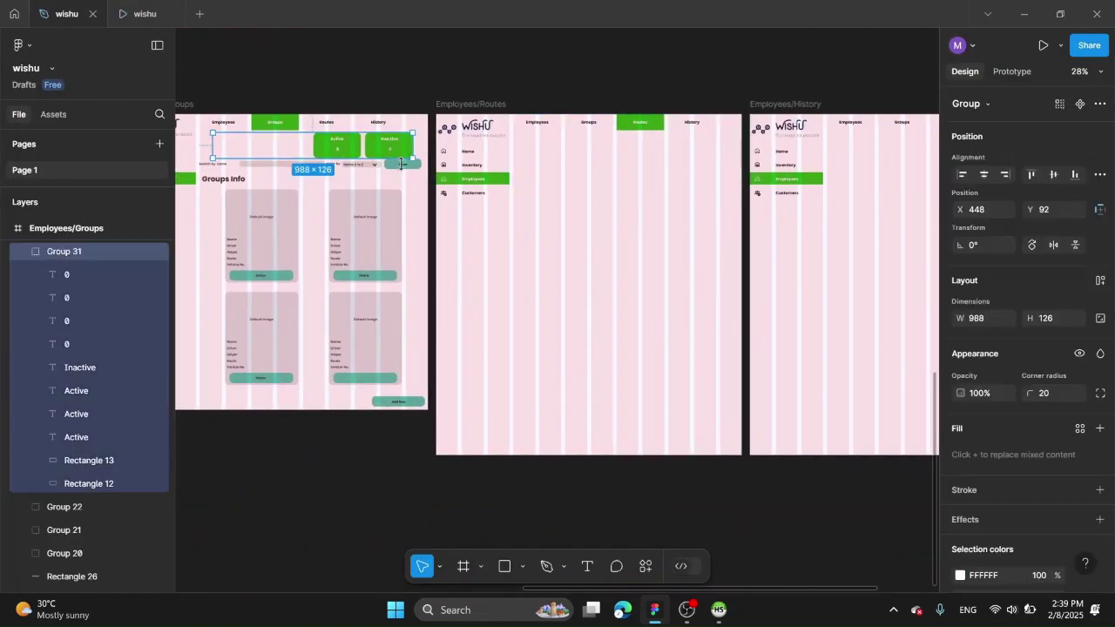
left_click(403, 163, "shift")
key("ctrl+d")
left_click_drag(662, 172, 711, 159)
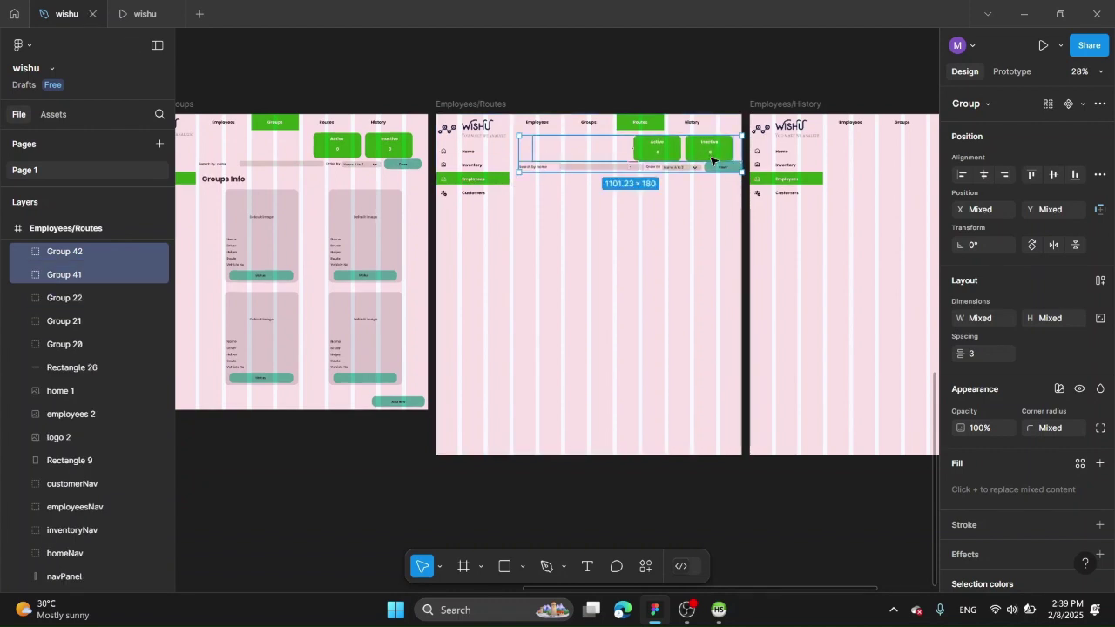
left_click(686, 72)
Step: Copy the Group Info heading and table from the page above onto the Employees/Routes page below the search row
scroll(687, 72, "right", 1)
scroll(687, 73, "up", 3)
scroll(686, 73, "left", 5)
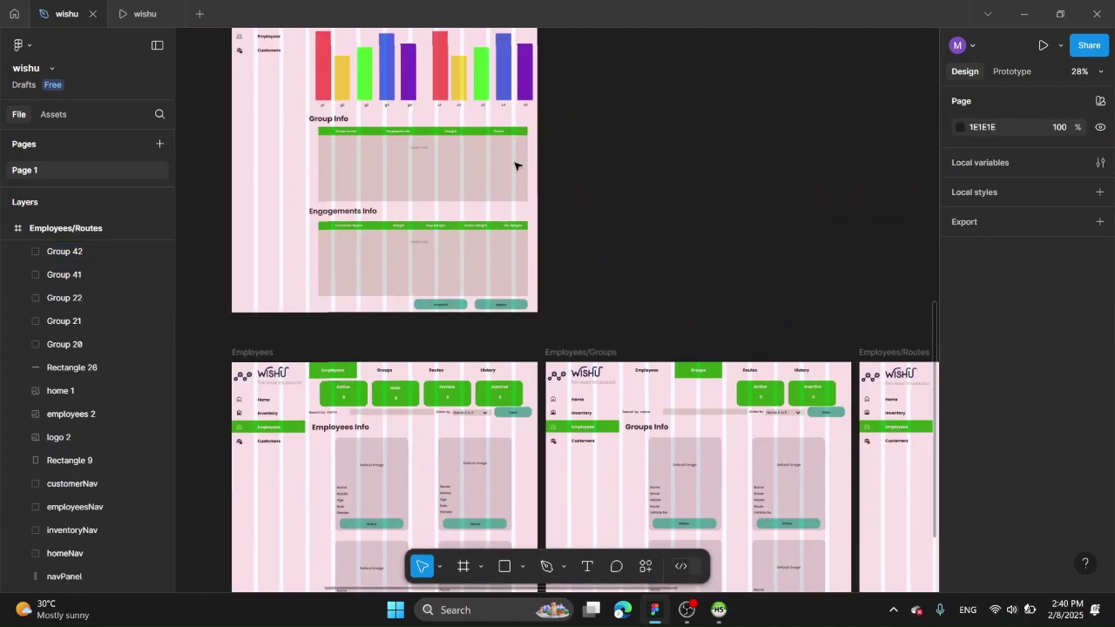
left_click(465, 167)
left_click_drag(466, 166, 647, 486)
scroll(653, 484, "up", 5, "ctrl")
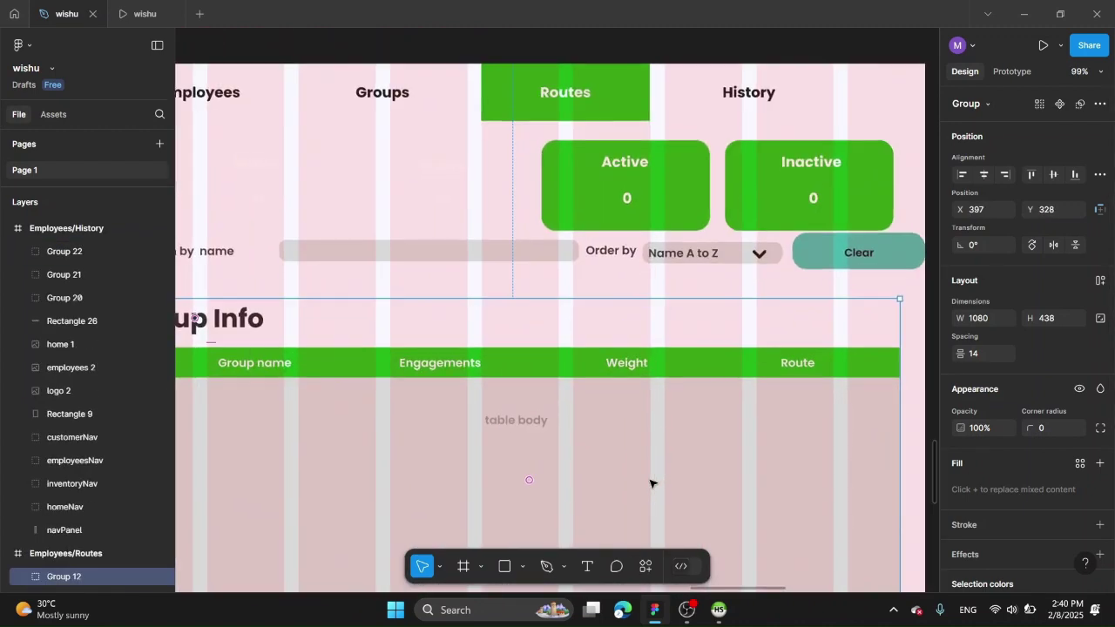
Step: Change the table heading on the Employees/Routes page to Routes Info
scroll(650, 483, "left", 3)
double_click(385, 347)
type("Routes")
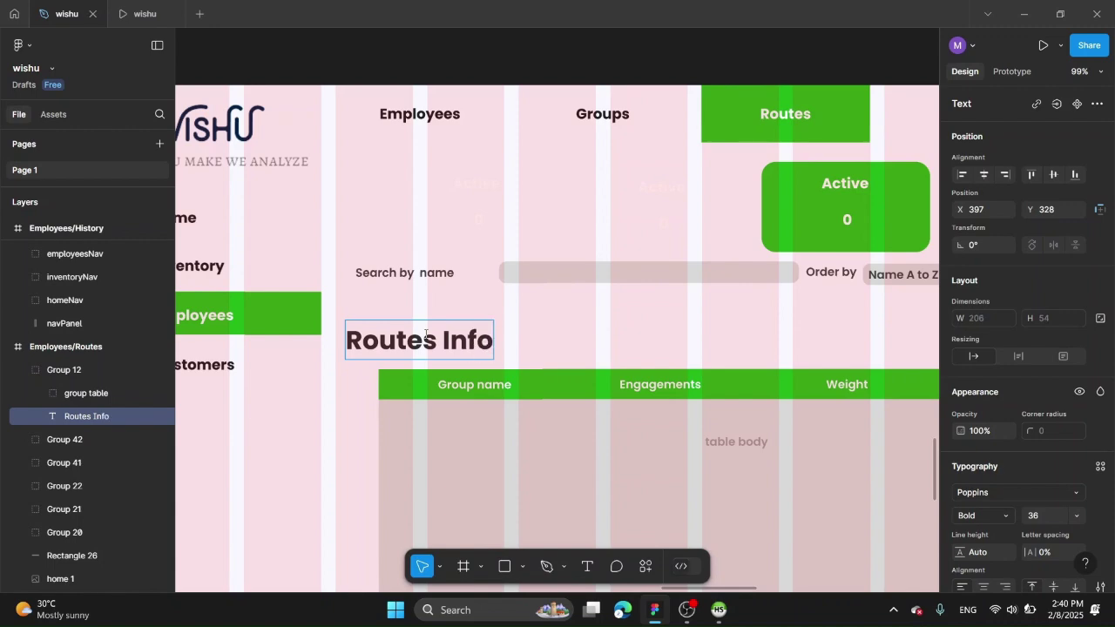
scroll(462, 73, "down", 6, "ctrl")
left_click(534, 47)
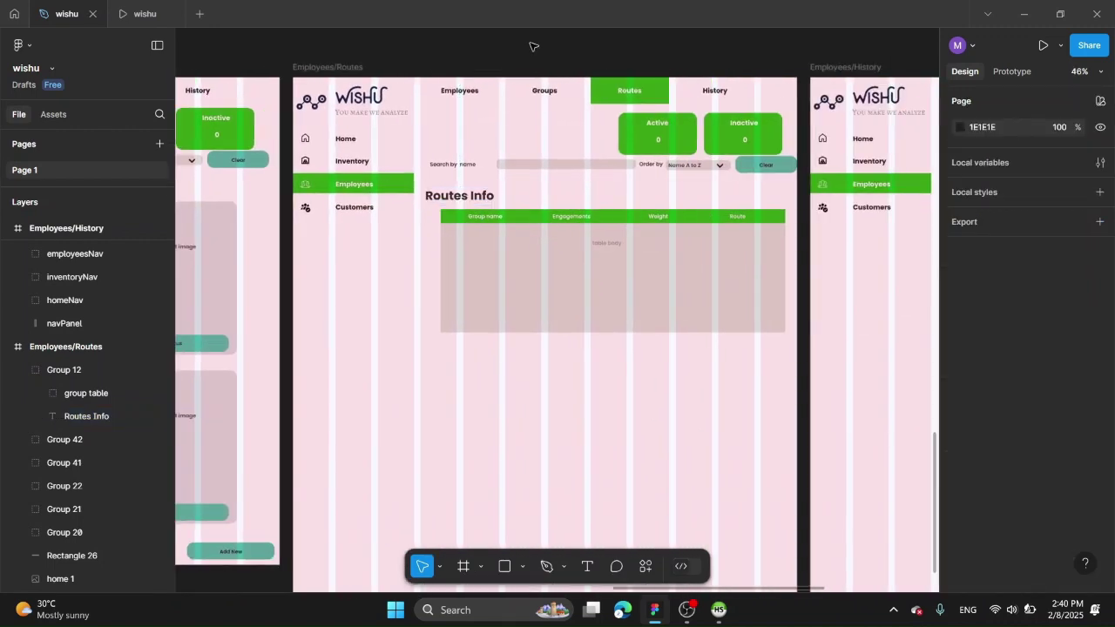
Step: Link the Groups page's Routes tab to Employees/Routes and the Routes page's Groups tab to Employees/Groups, navigating on click
scroll(549, 150, "down", 2, "ctrl")
scroll(549, 150, "down", 1, "ctrl")
key("shift+e")
left_click(290, 113)
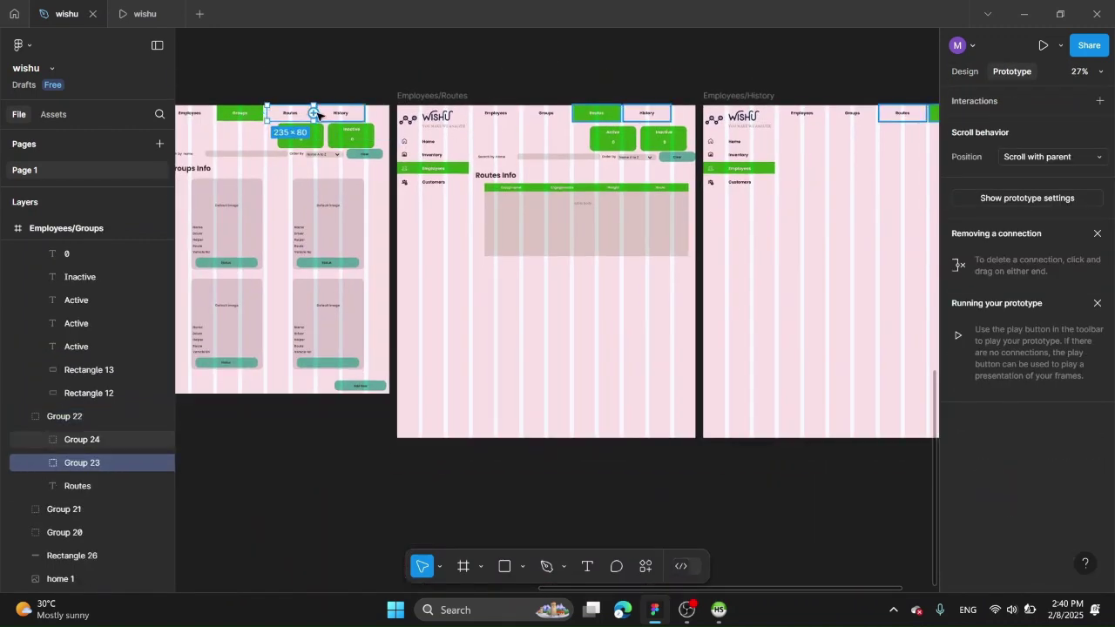
left_click_drag(314, 113, 502, 199)
left_click(471, 308)
left_click(545, 112)
left_click_drag(523, 113, 355, 179)
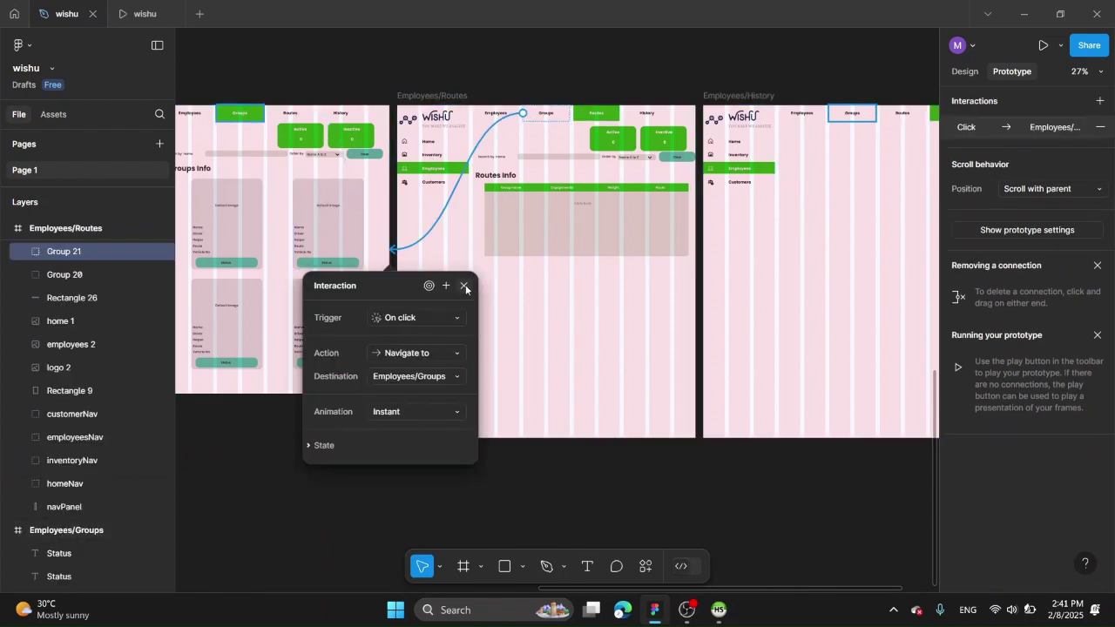
left_click(466, 288)
Step: Check the Routes page in the prototype preview and return to the design file
left_click(145, 14)
left_click(662, 99)
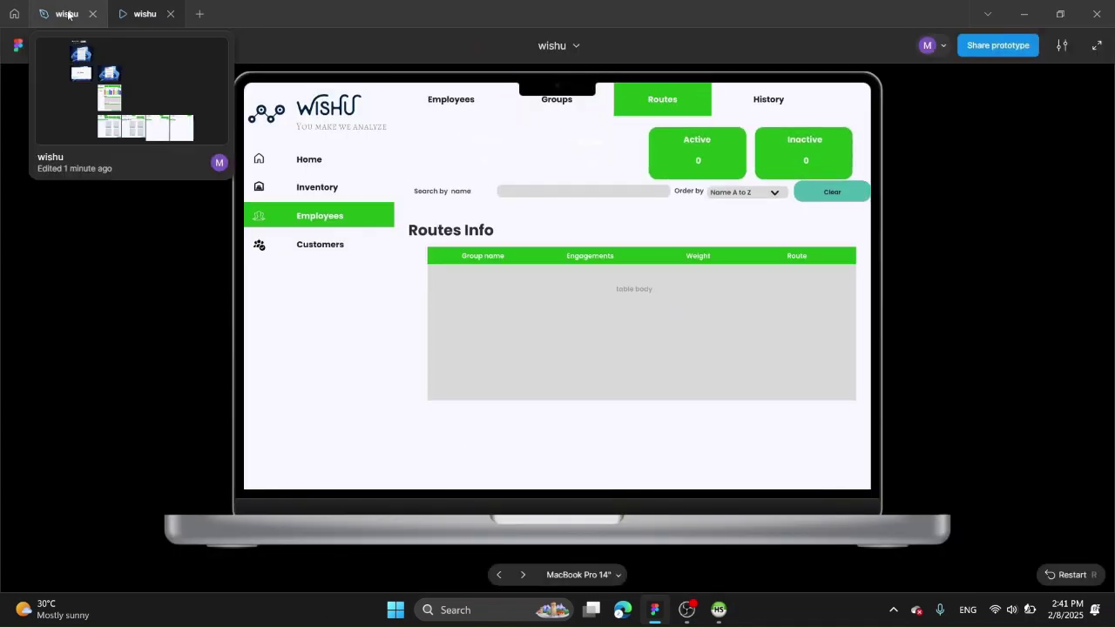
left_click(68, 14)
left_click(520, 79)
Step: Switch to HeidiSQL, examine the columns of the route table in wishu_db, and return to Figma
scroll(520, 78, "up", 5, "ctrl")
left_click(719, 610)
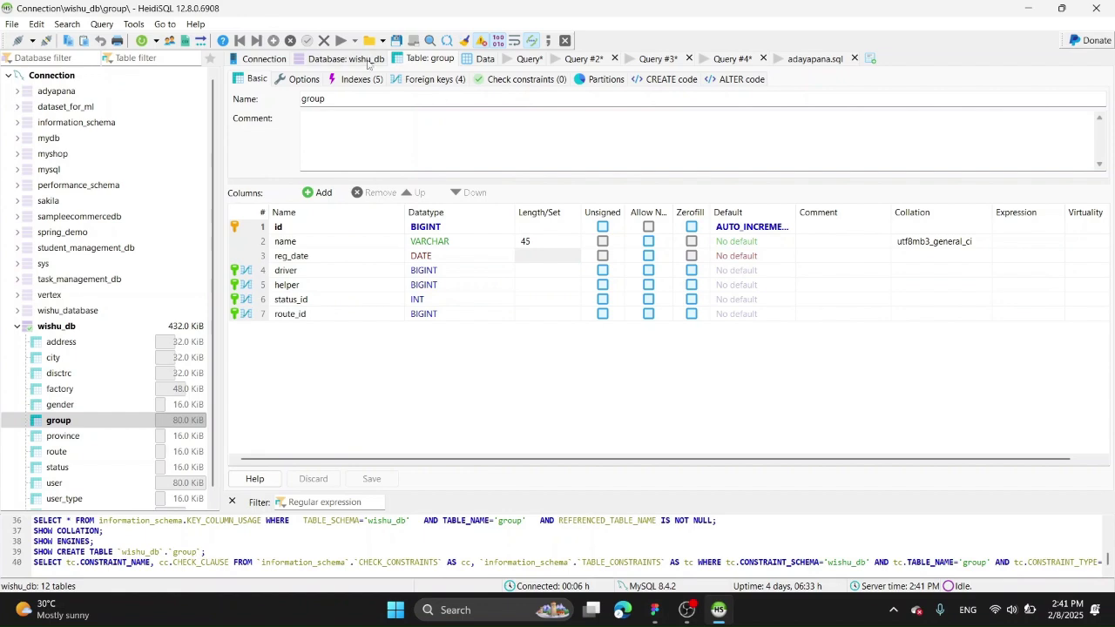
left_click(366, 60)
double_click(291, 201)
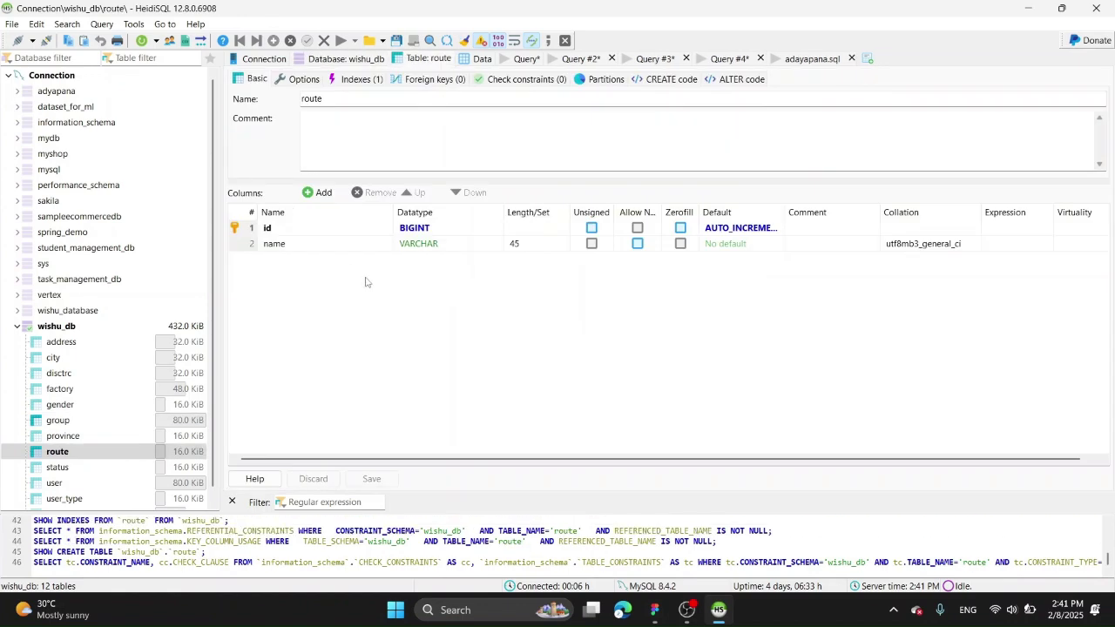
left_click(655, 610)
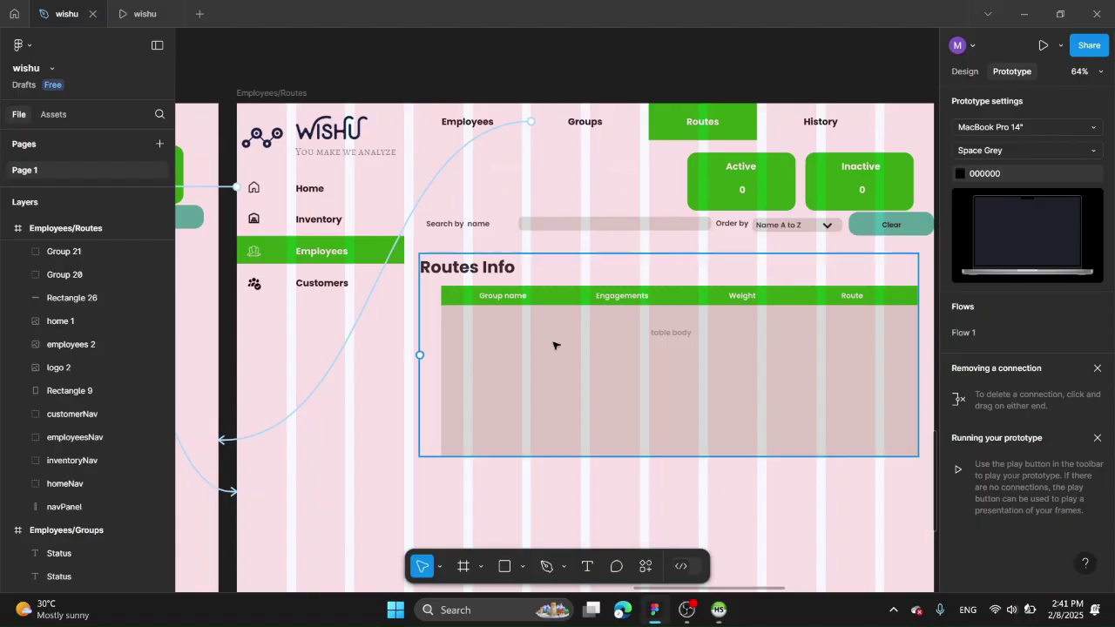
Step: Rename the Group name column header of the Routes Info table as Route name
scroll(555, 343, "up", 5, "ctrl")
left_click(455, 260)
left_click(962, 73)
key("Return")
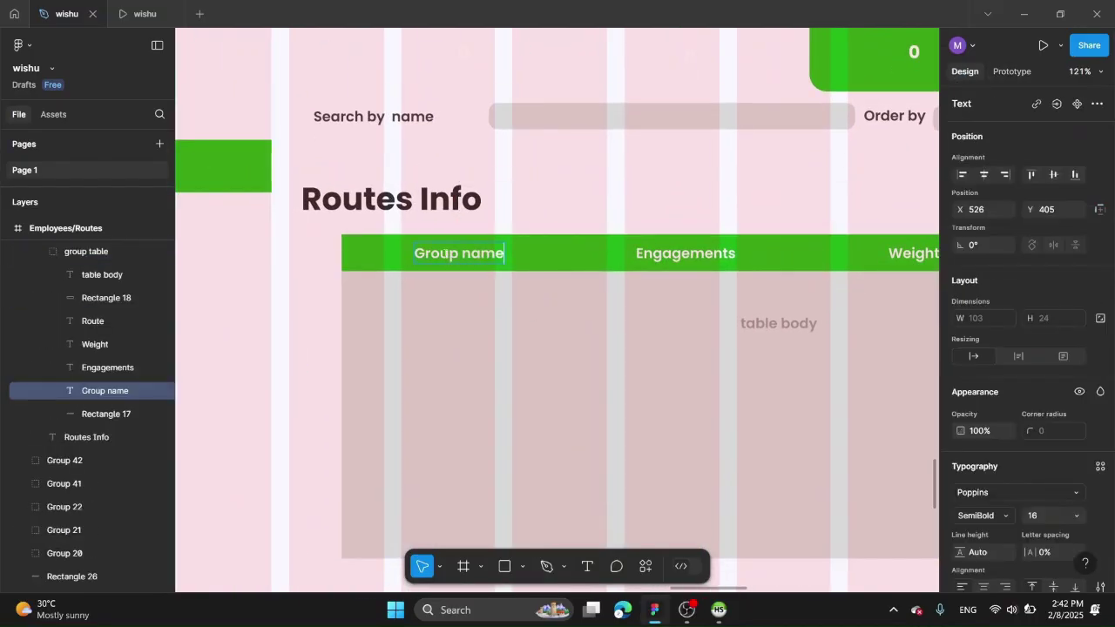
scroll(539, 211, "down", 1, "ctrl")
scroll(539, 210, "right", 2)
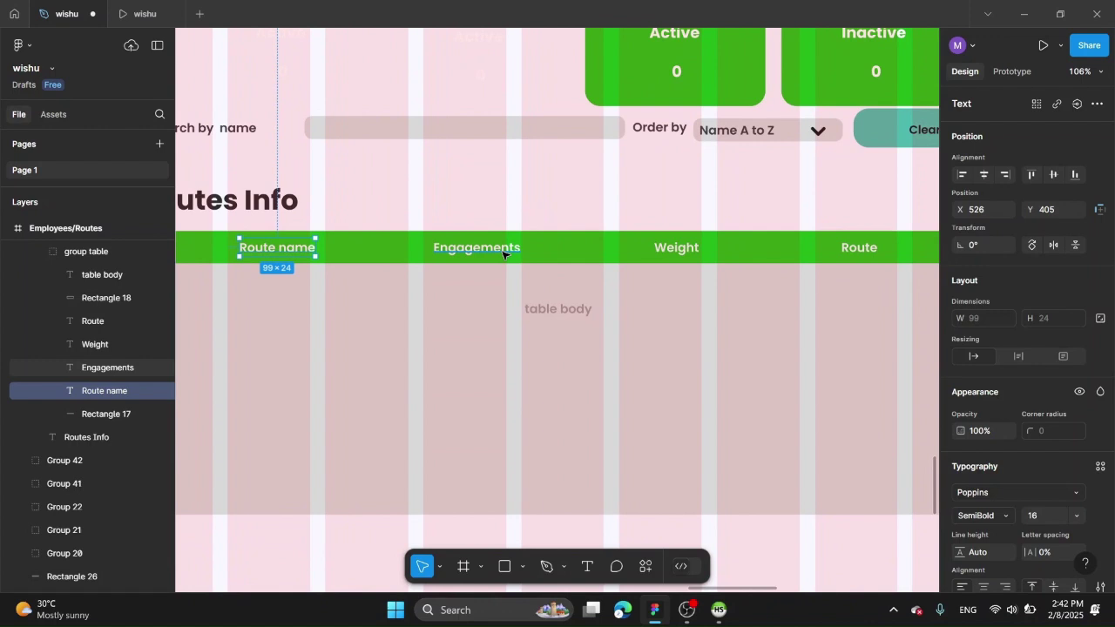
Step: Delete the Engagements, Weight and Route column headers from the Routes Info table
left_click(506, 252)
key("Delete")
left_click(664, 250)
left_click(664, 250)
key("Delete")
left_click(858, 248)
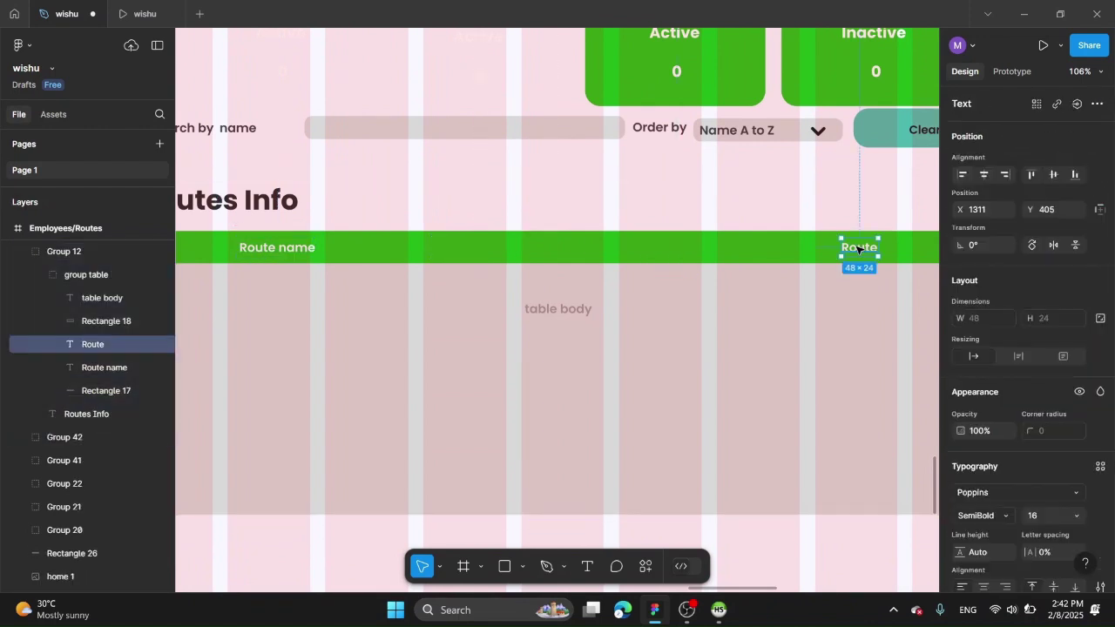
key("Delete")
Step: Duplicate the Route name header further along the green bar and relabel the original as Route ID
scroll(725, 260, "left", 2)
scroll(726, 263, "right", 2)
left_click(500, 270)
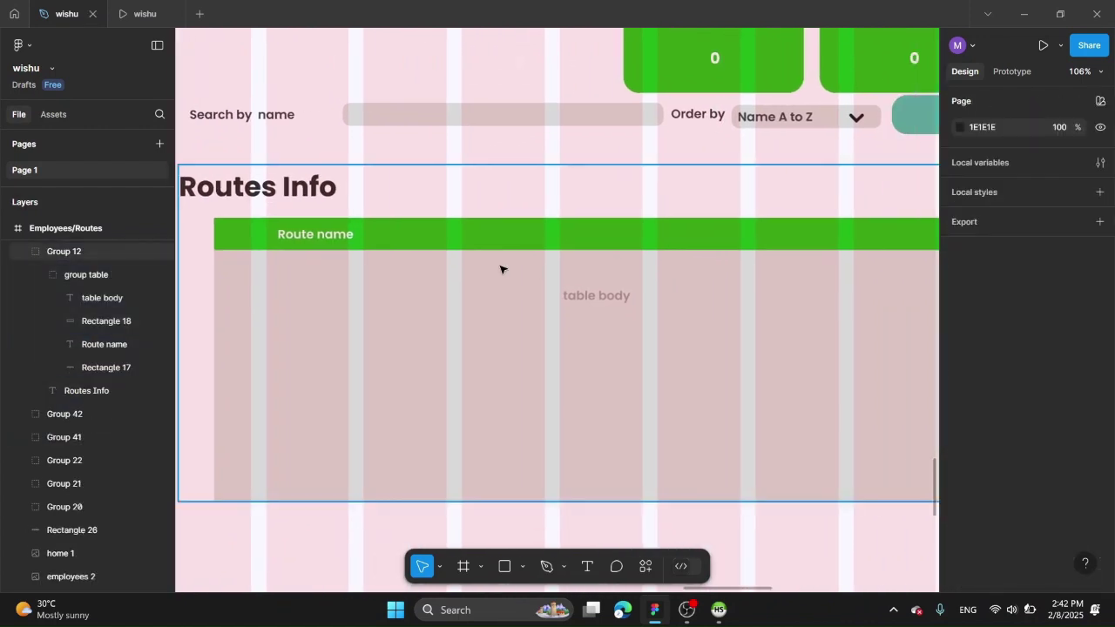
double_click(331, 237)
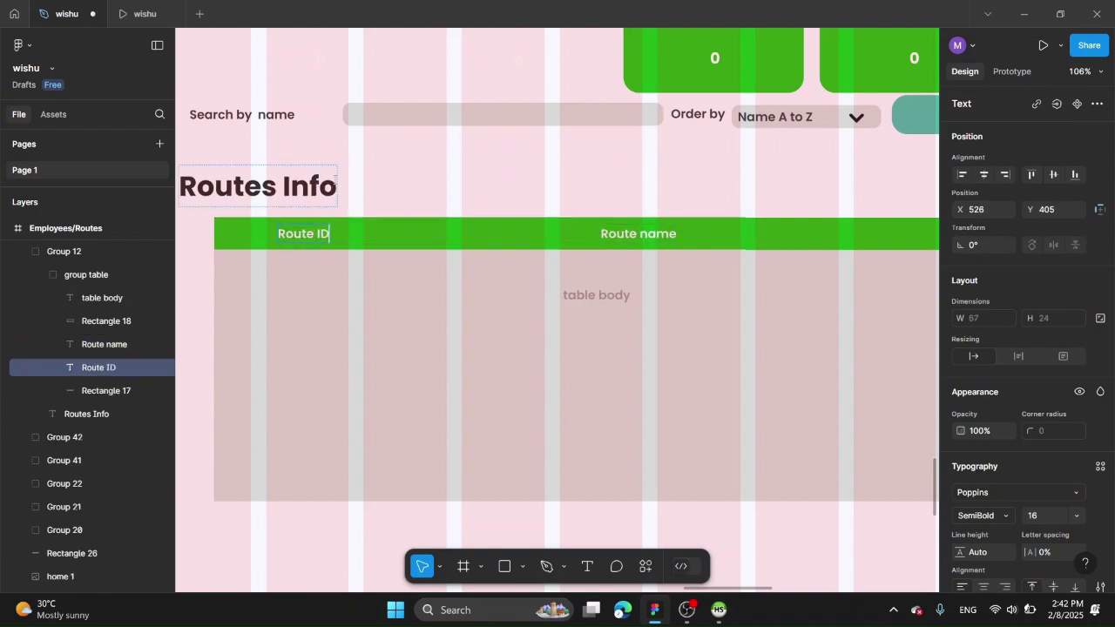
key("Escape")
Step: Add a Created date column header after Route name in the Routes Info table
scroll(594, 225, "right", 1)
scroll(594, 226, "down", 1)
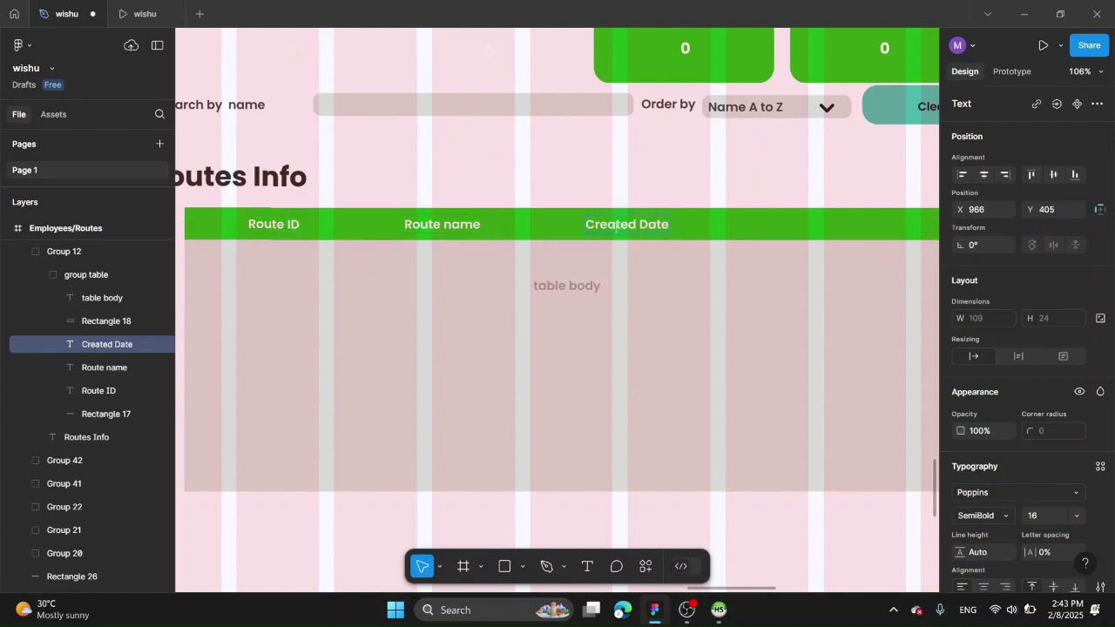
scroll(636, 196, "right", 2)
scroll(636, 196, "left", 1)
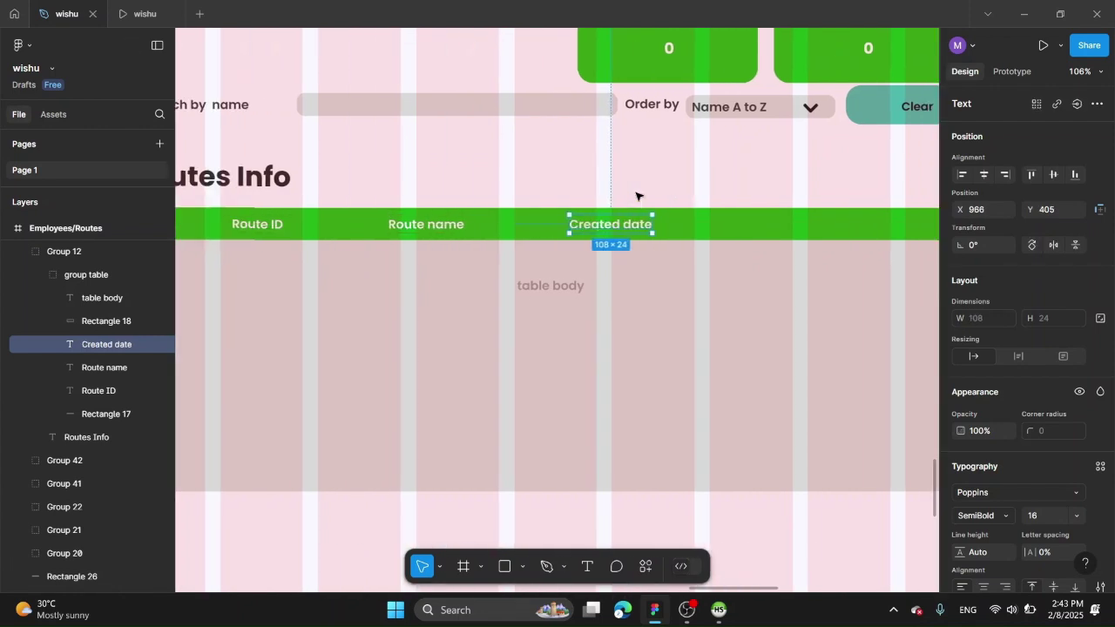
scroll(637, 196, "right", 3)
scroll(640, 194, "left", 6)
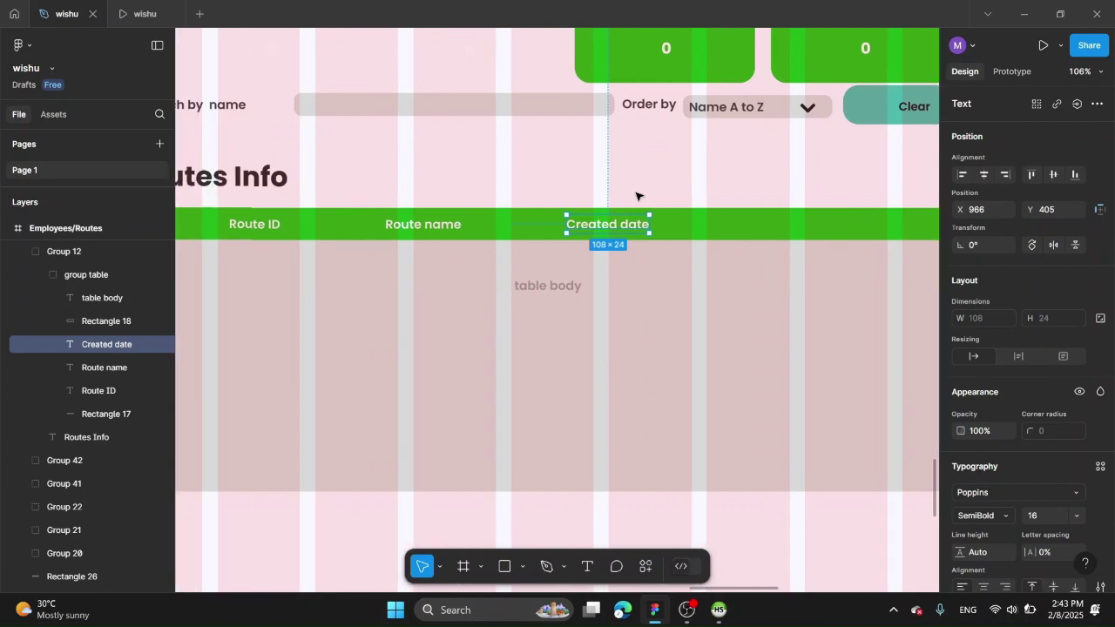
Step: Spread the Route ID, Route name and Created date headers across the green bar and check them in the prototype preview
scroll(643, 355, "right", 10)
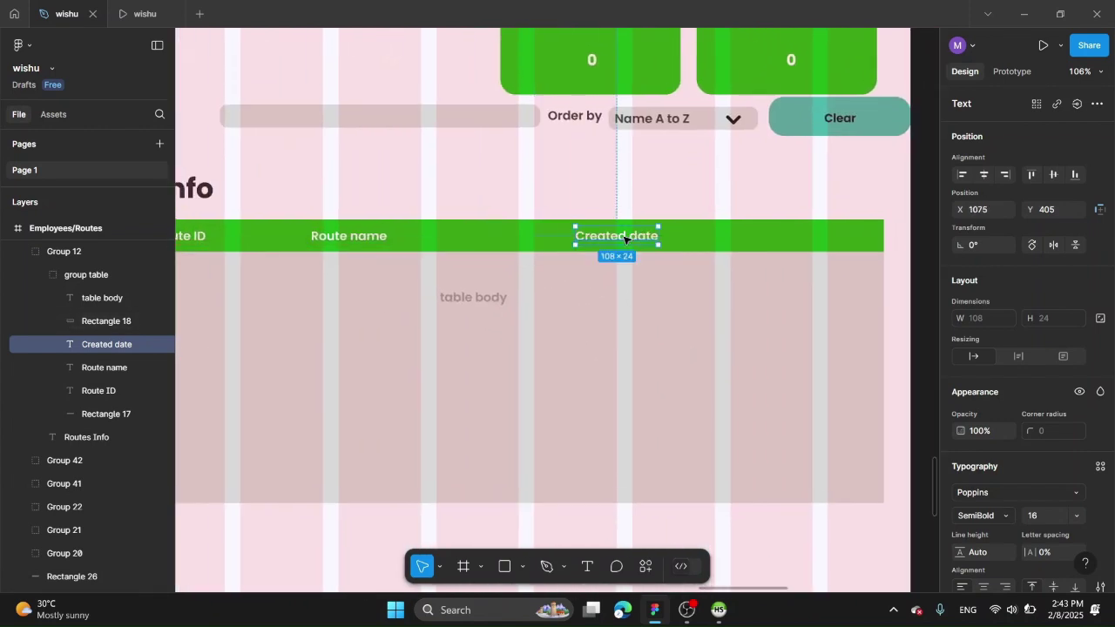
scroll(624, 240, "left", 2)
left_click(387, 242)
scroll(560, 209, "down", 2)
left_click(546, 189)
scroll(546, 189, "down", 2)
double_click(640, 220)
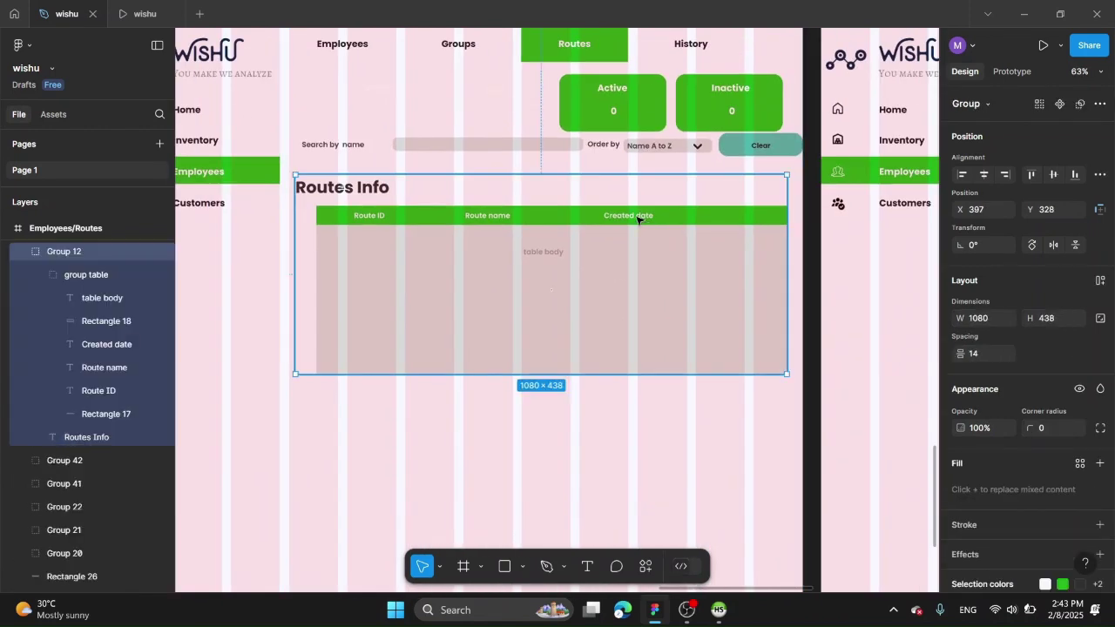
double_click(640, 220)
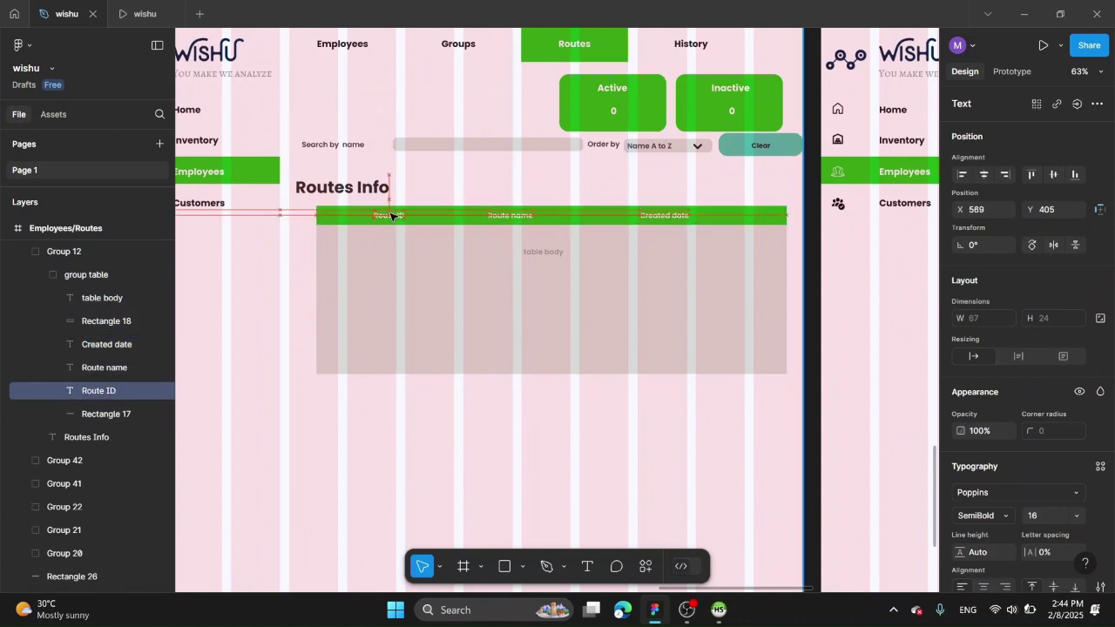
left_click(559, 429)
left_click(145, 14)
left_click(67, 14)
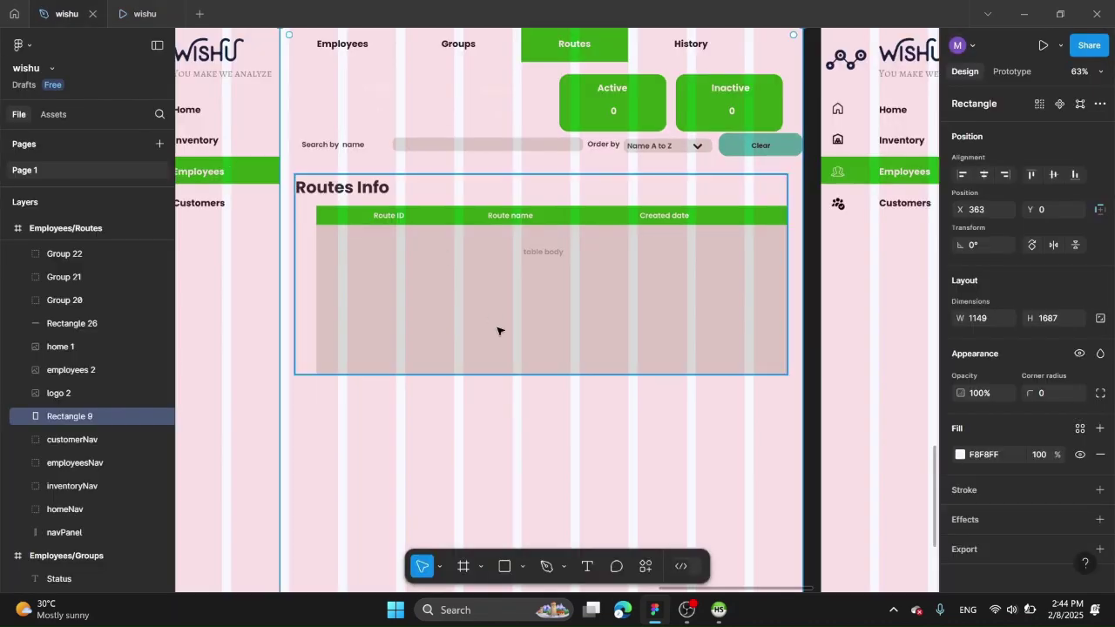
Step: Copy the Add New button from the Groups page to below the Routes Info table, at X 1233, Y 812
scroll(499, 331, "right", 1)
scroll(499, 331, "down", 2)
scroll(497, 331, "down", 2)
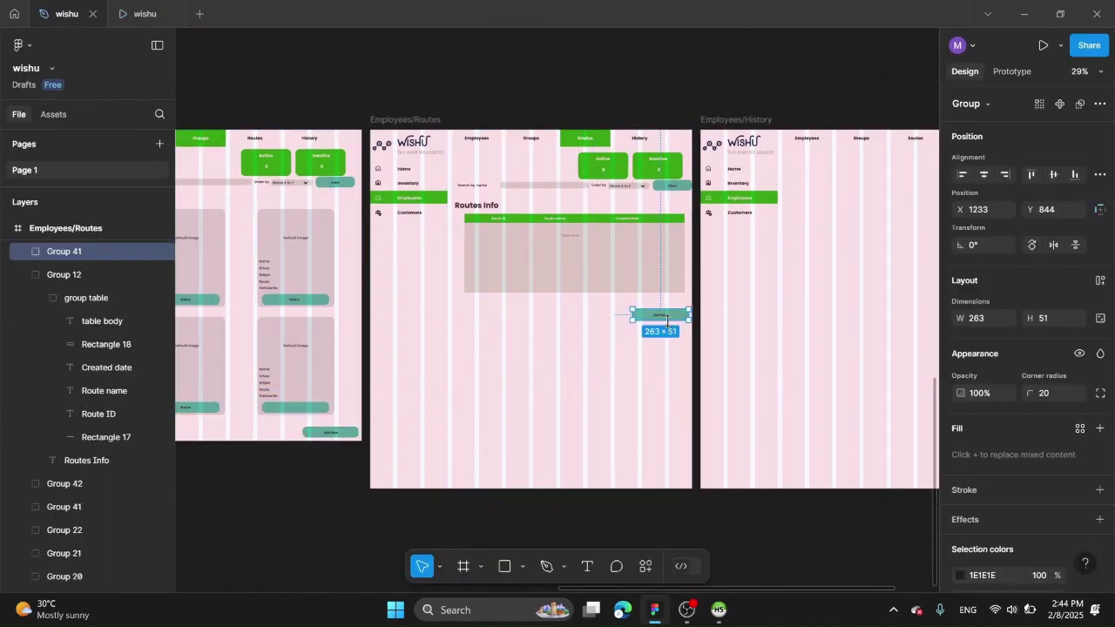
double_click(613, 304)
key("Escape")
left_click(667, 319)
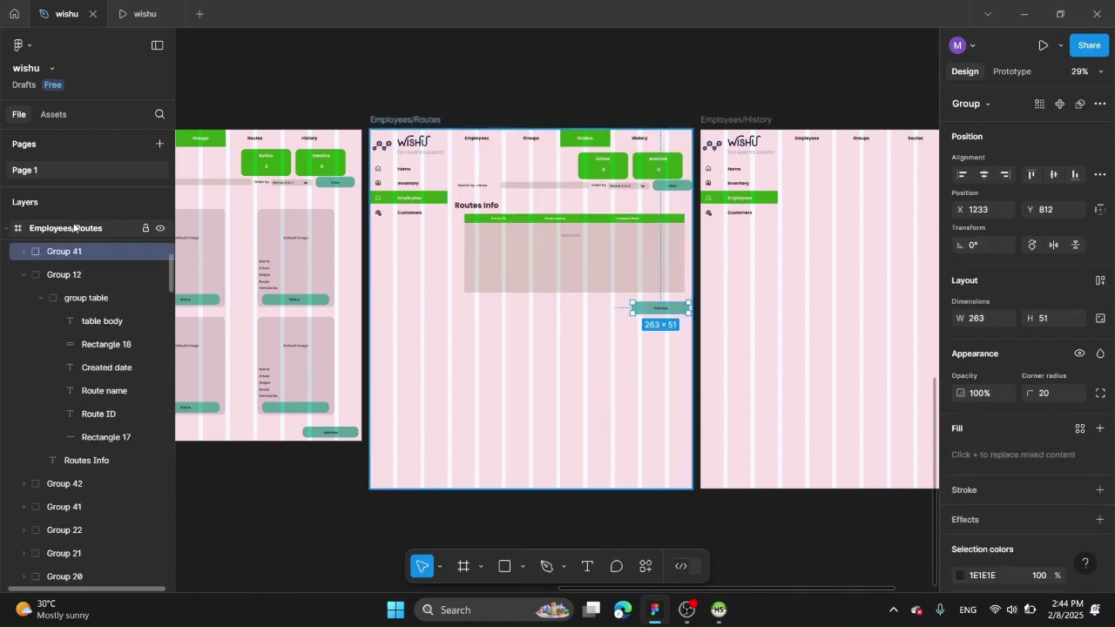
Step: Shorten the Employees/Routes frame to a height of about 893 so it ends just below the Add New button
left_click(75, 228)
left_click_drag(614, 486, 628, 316)
left_click(622, 354)
Step: Add a Status column header after Created date and respace the headers of the Routes Info table
scroll(565, 234, "up", 5)
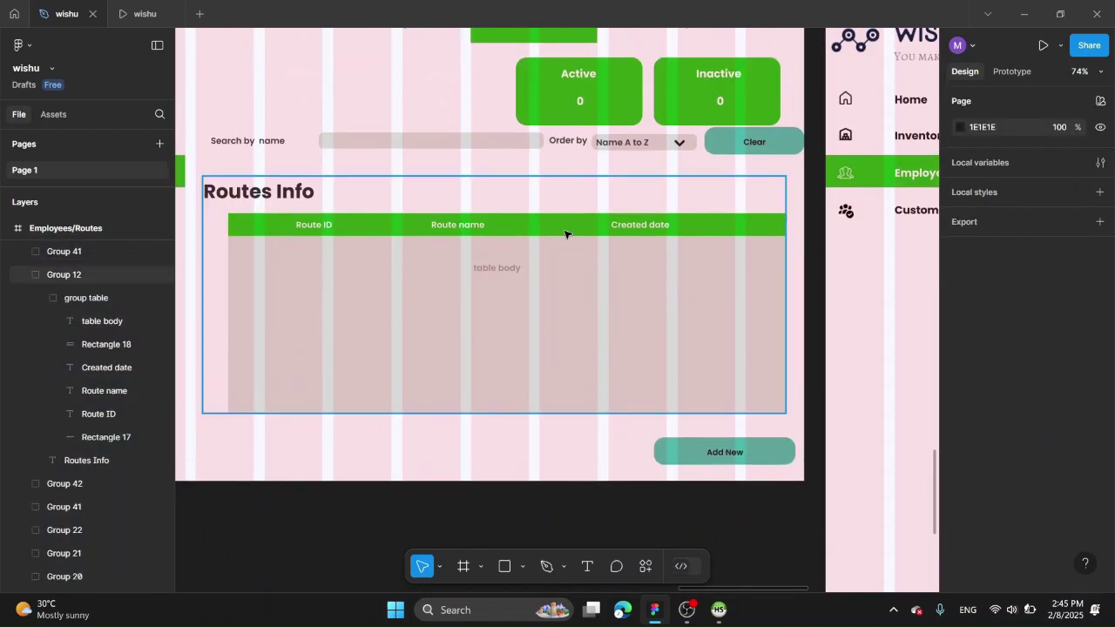
scroll(566, 233, "left", 1)
double_click(511, 244)
double_click(511, 244)
left_click_drag(511, 244, 486, 247)
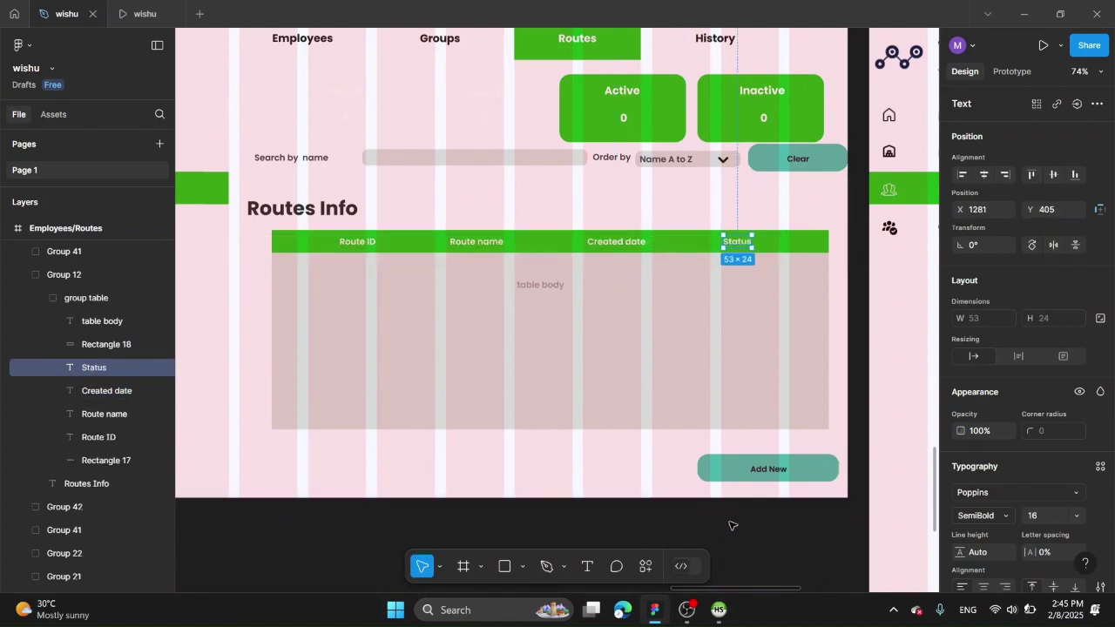
Step: Check the shortened Routes page with its Status column in the prototype preview
scroll(730, 526, "down", 5)
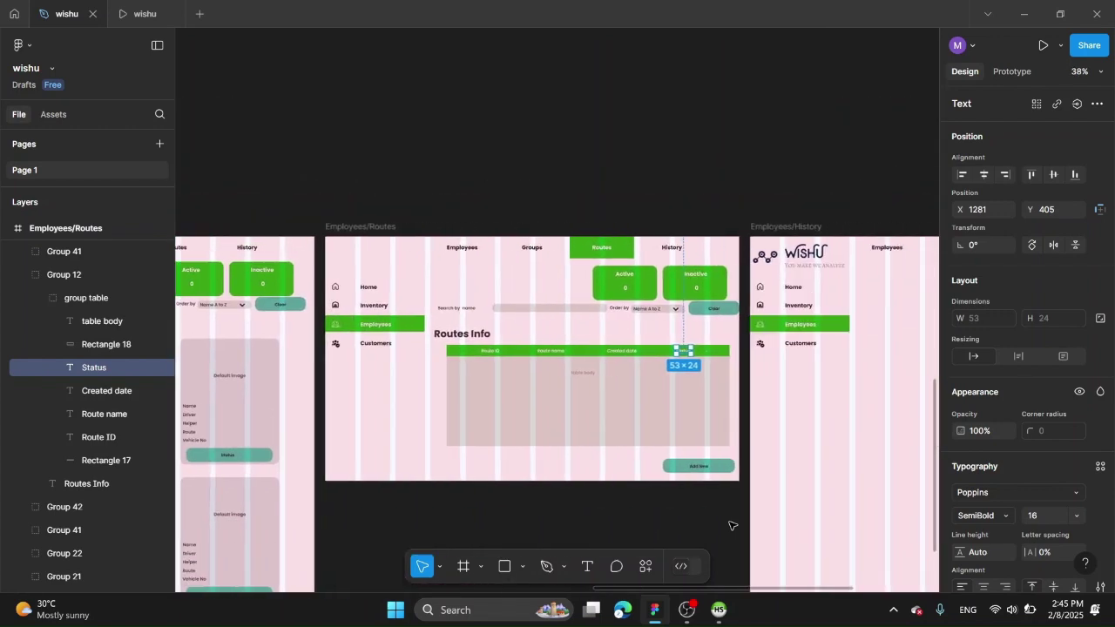
scroll(733, 525, "left", 1)
left_click(137, 9)
left_click(68, 12)
Step: Compare with the Admin login frame and set the Employees/Routes frame height to 982
scroll(482, 186, "down", 5)
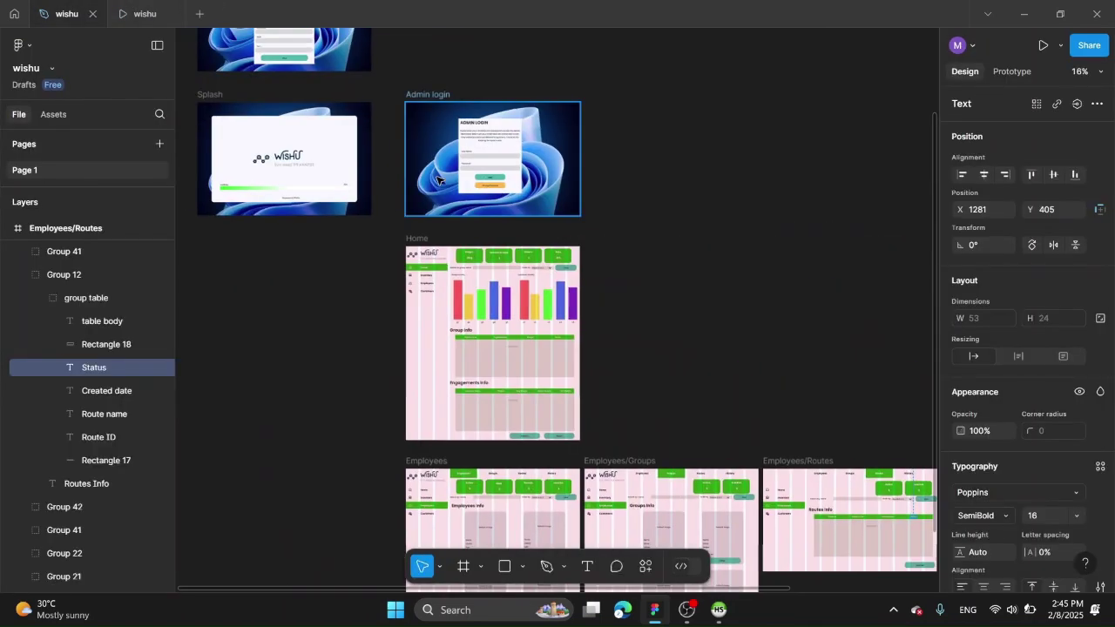
left_click(437, 179)
scroll(882, 382, "down", 3)
left_click(745, 407)
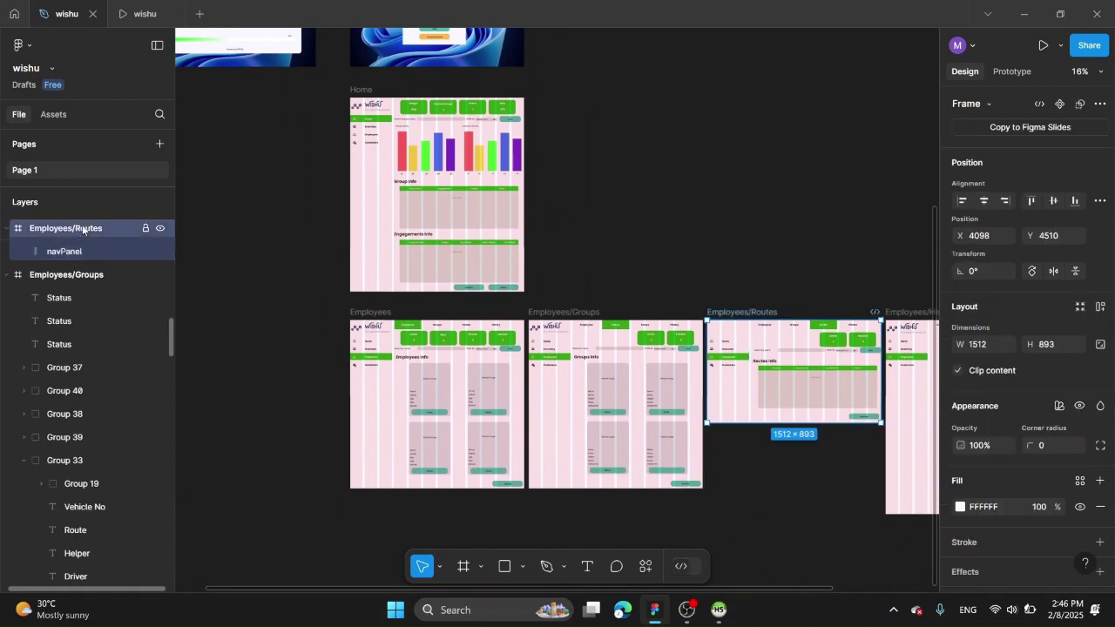
key("Return")
key("ctrl+z")
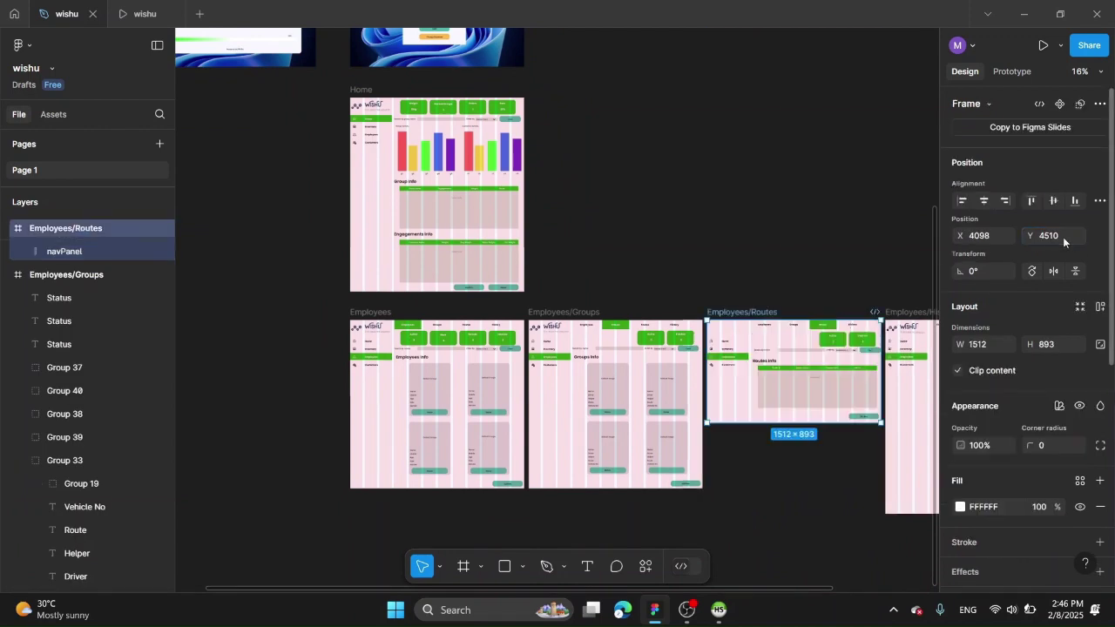
left_click(505, 50)
left_click(837, 405)
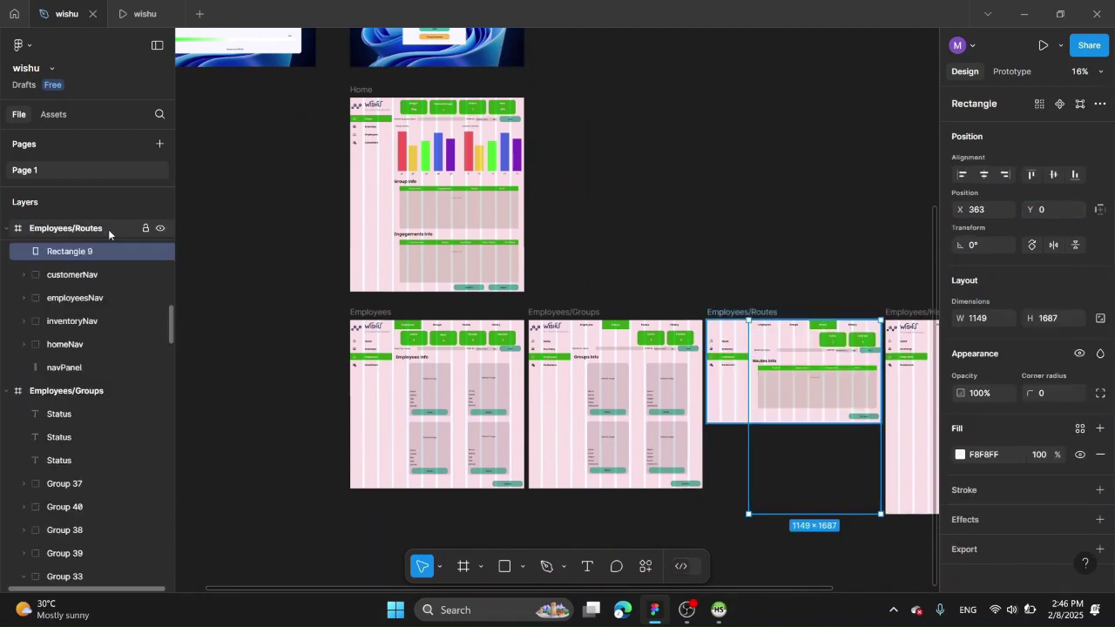
left_click(108, 228)
key("shift+2")
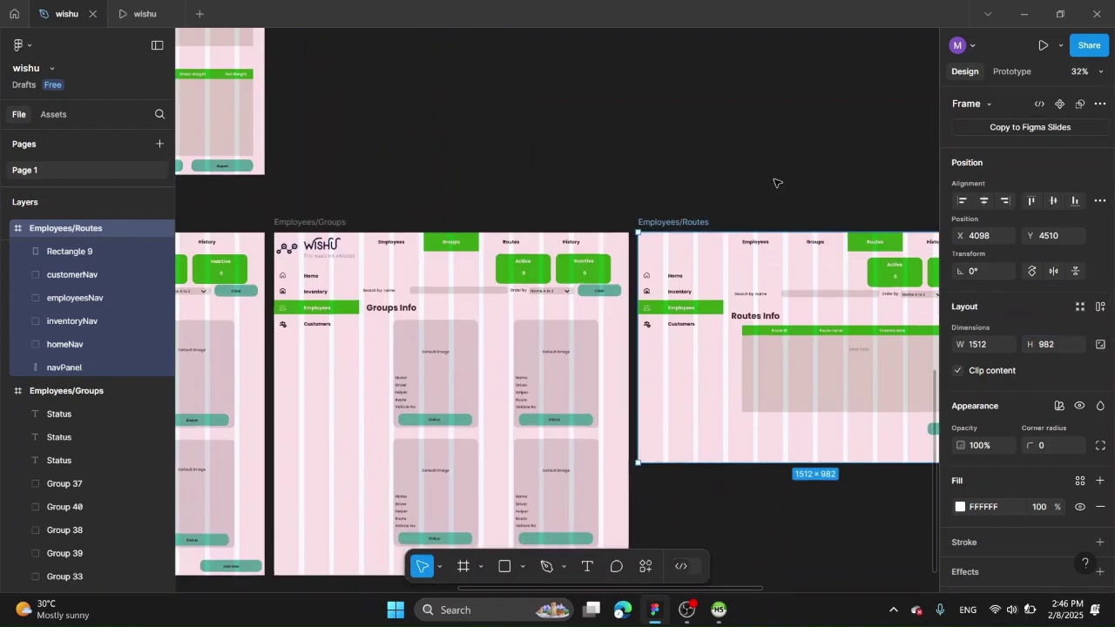
Step: Move the Add New button down near the frame's lower edge and extend the table body rectangle to 1034 × 452
left_click(810, 426)
key("shift+Down")
key("shift+Down")
double_click(747, 354)
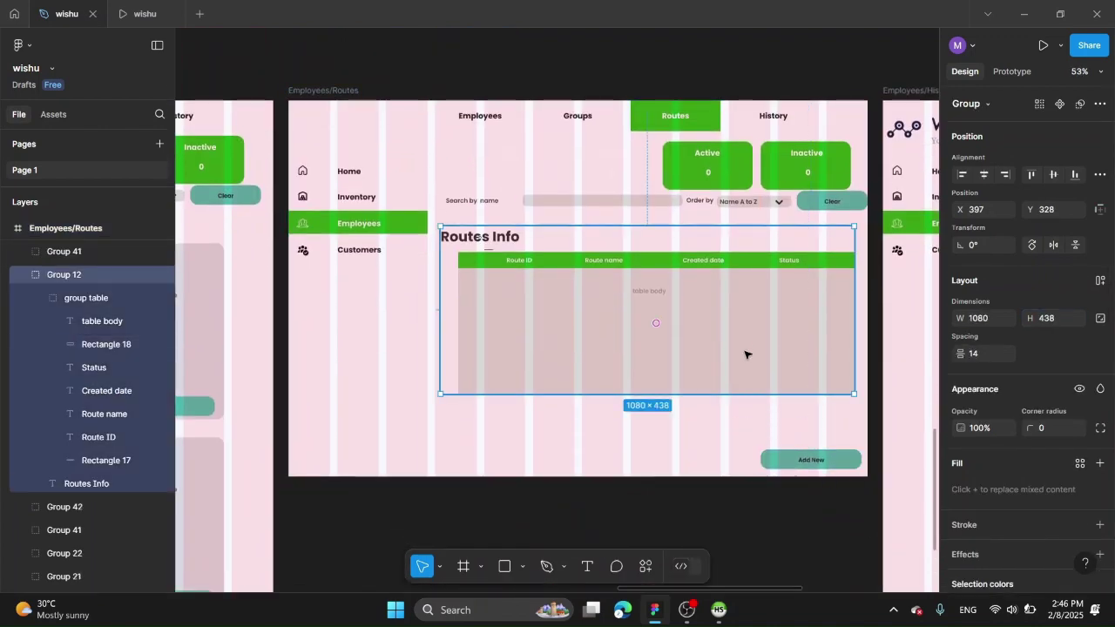
left_click_drag(697, 440, 698, 444)
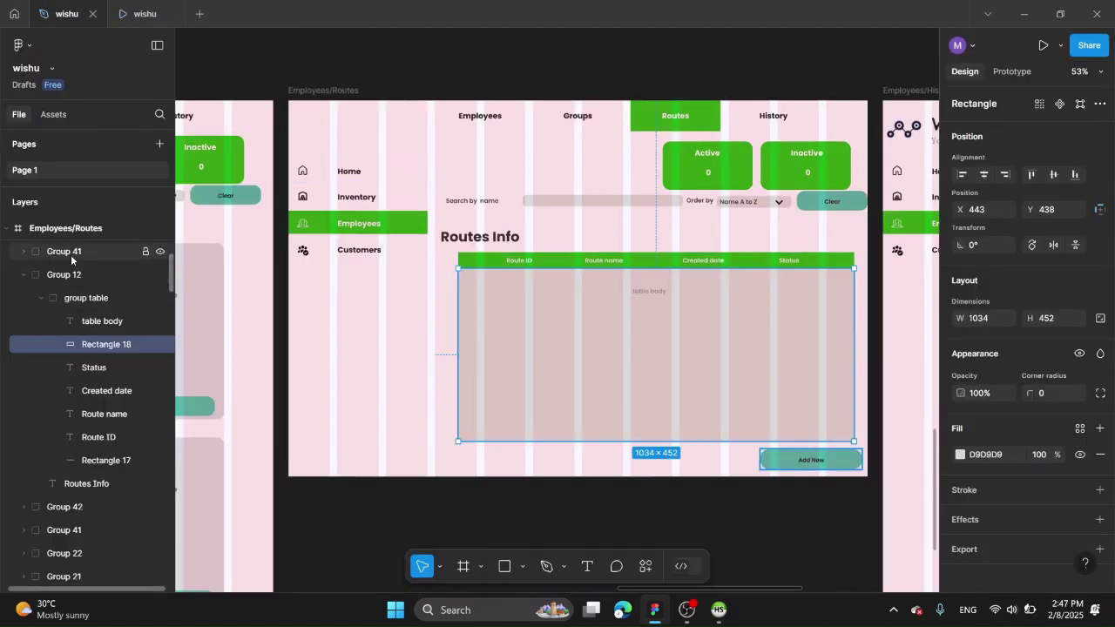
Step: Check the Routes page in the preview and move its logo down into the frame at X 0, Y 21
scroll(71, 257, "up", 3)
scroll(71, 436, "down", 7)
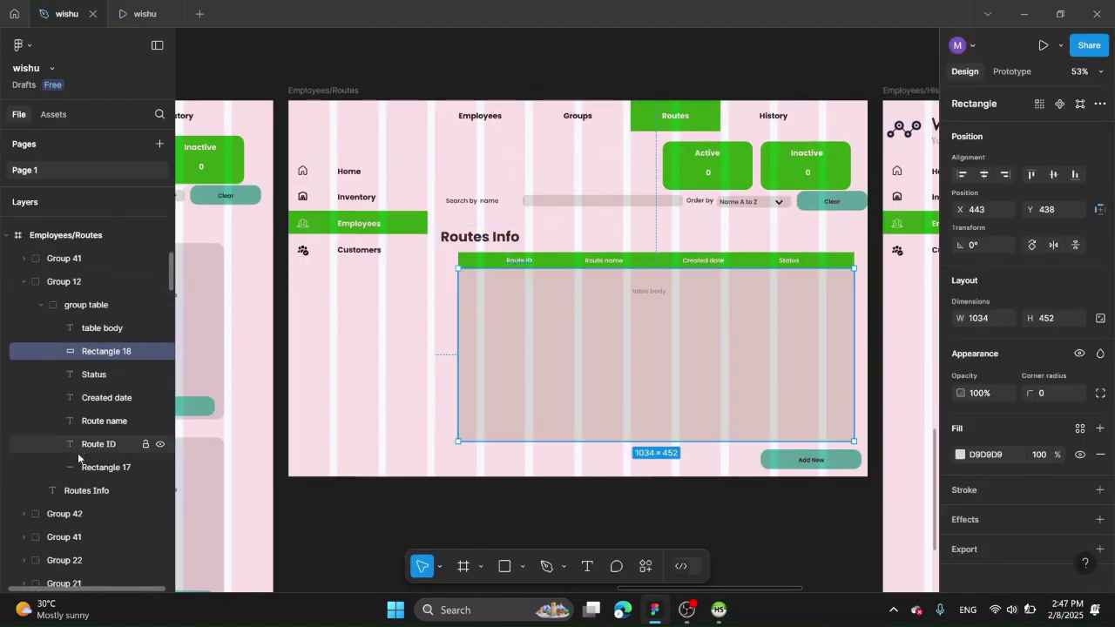
left_click(59, 512)
scroll(296, 255, "up", 2)
key("shift+Down")
key("shift+Down")
key("shift+Down")
key("shift+Down")
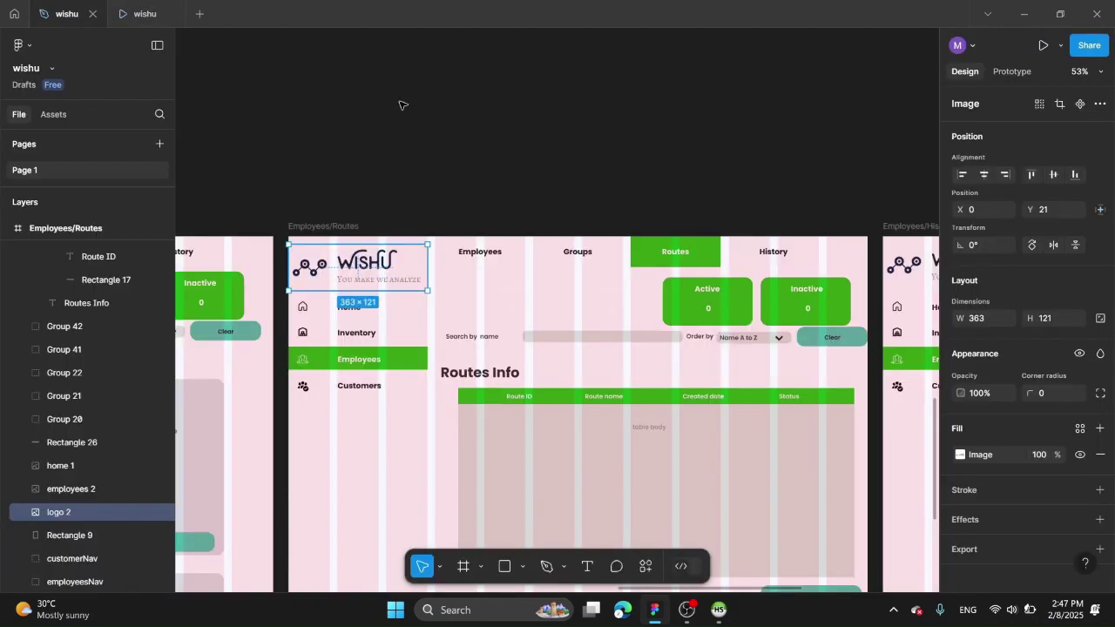
left_click(399, 105)
scroll(399, 104, "down", 3)
scroll(399, 104, "down", 5)
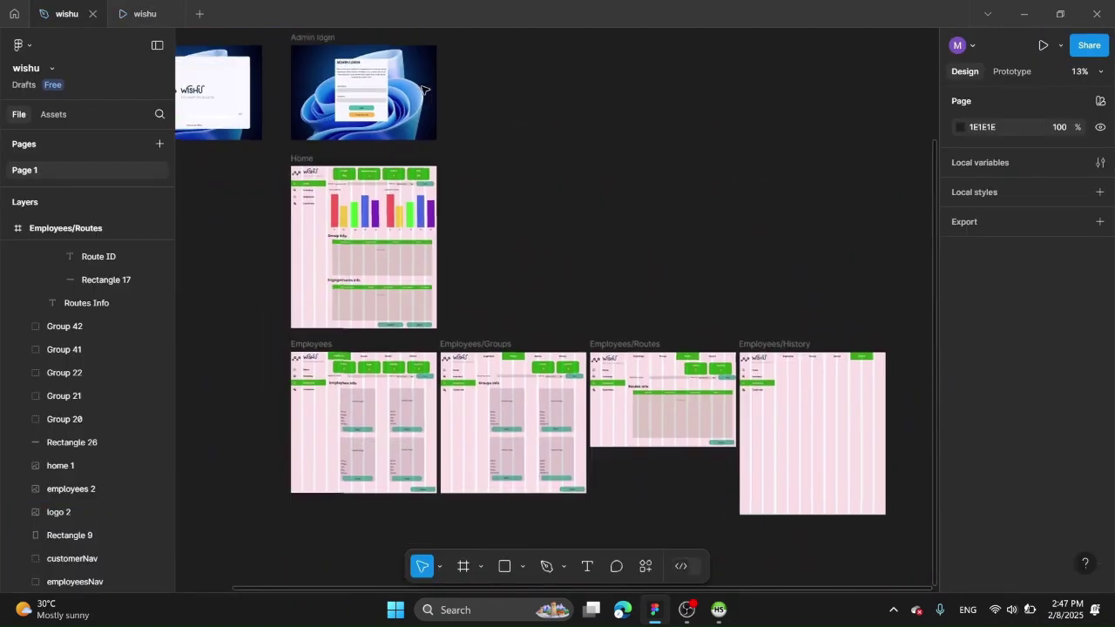
Step: Link the Routes tab on the Employees/History frame to the Employees/Routes frame with an on-click, instant Navigate to interaction
scroll(670, 217, "down", 3)
scroll(674, 217, "up", 5)
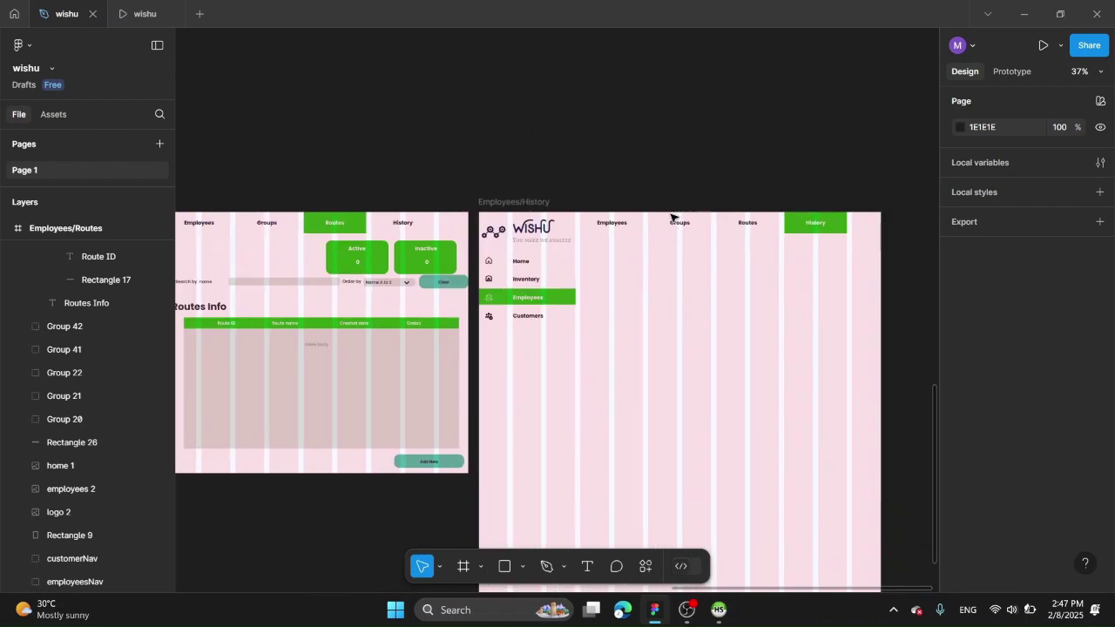
left_click(1012, 71)
left_click(564, 227)
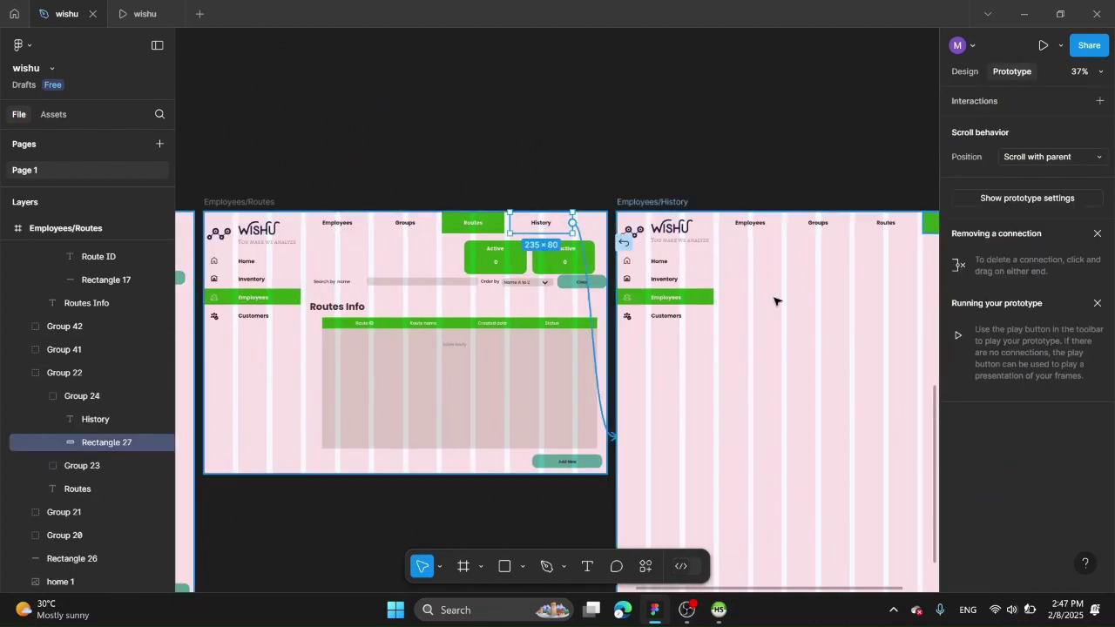
left_click(868, 233)
left_click_drag(856, 224, 557, 339)
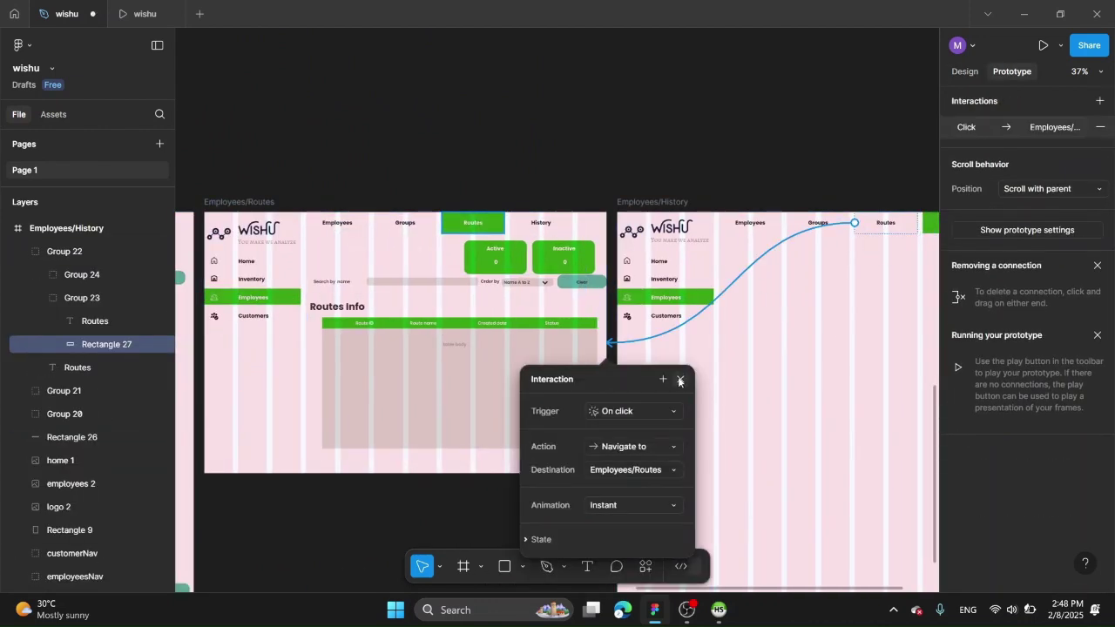
left_click(679, 382)
Step: Test switching from the Routes page to History and back to Routes in the prototype preview
left_click(145, 14)
left_click(746, 99)
left_click(664, 100)
Step: Return to the design file and look over the Employees, Groups, Routes and History frames with their prototype connections
left_click(66, 14)
left_click(426, 98)
scroll(426, 99, "down", 1)
scroll(426, 99, "down", 5)
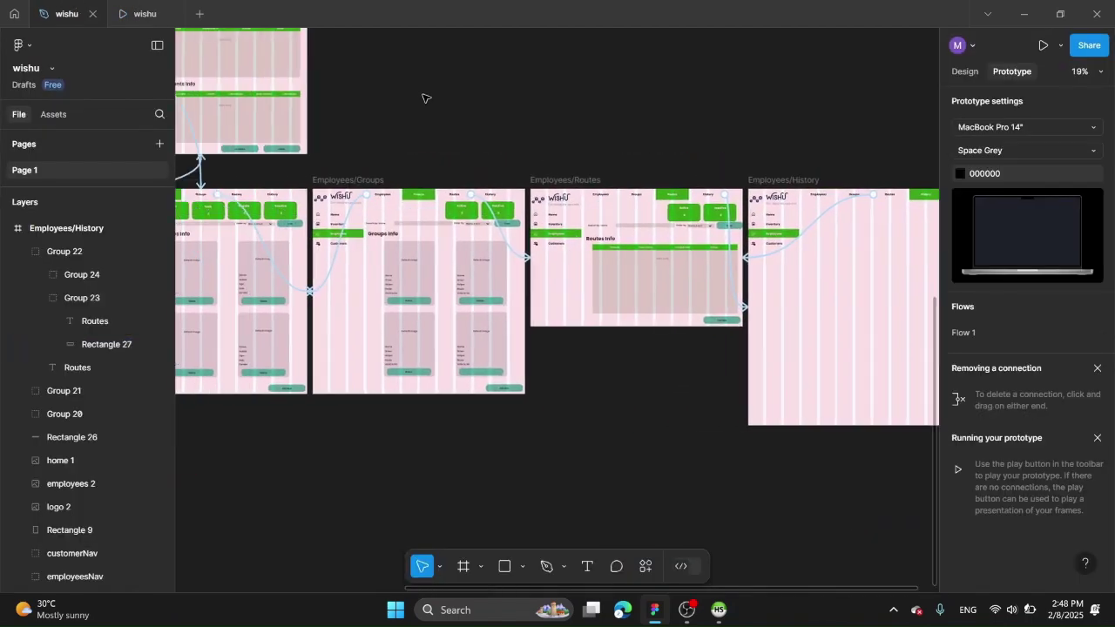
scroll(433, 137, "up", 2)
left_click(974, 73)
scroll(677, 204, "up", 1)
scroll(754, 273, "up", 5)
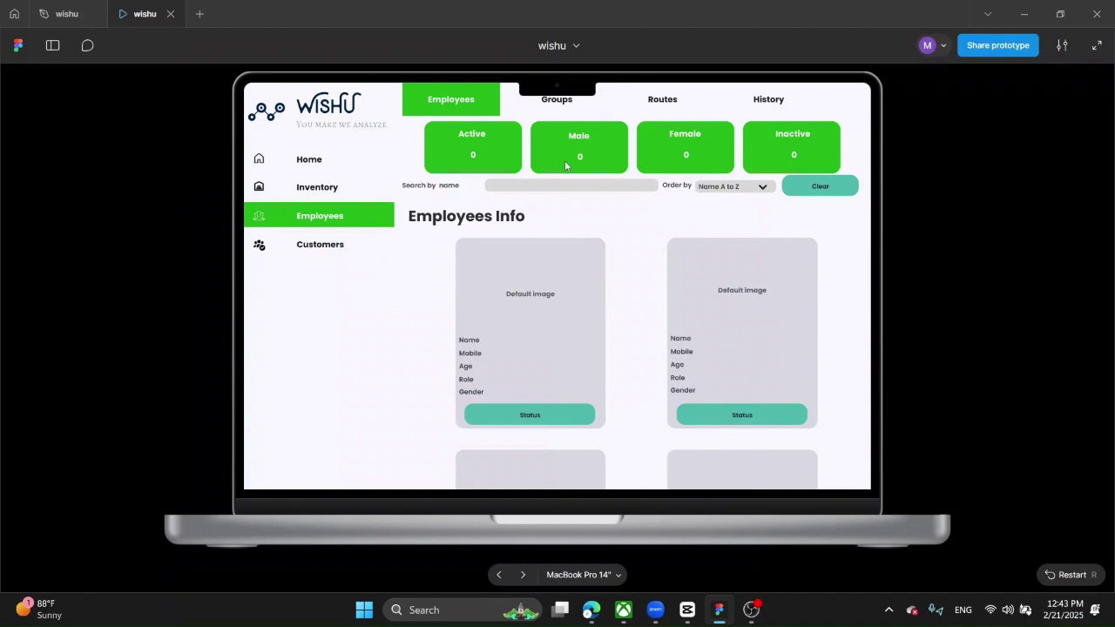
Step: Review the full length of the Employees and Groups pages in the prototype preview, and open the Routes page
scroll(549, 217, "down", 3)
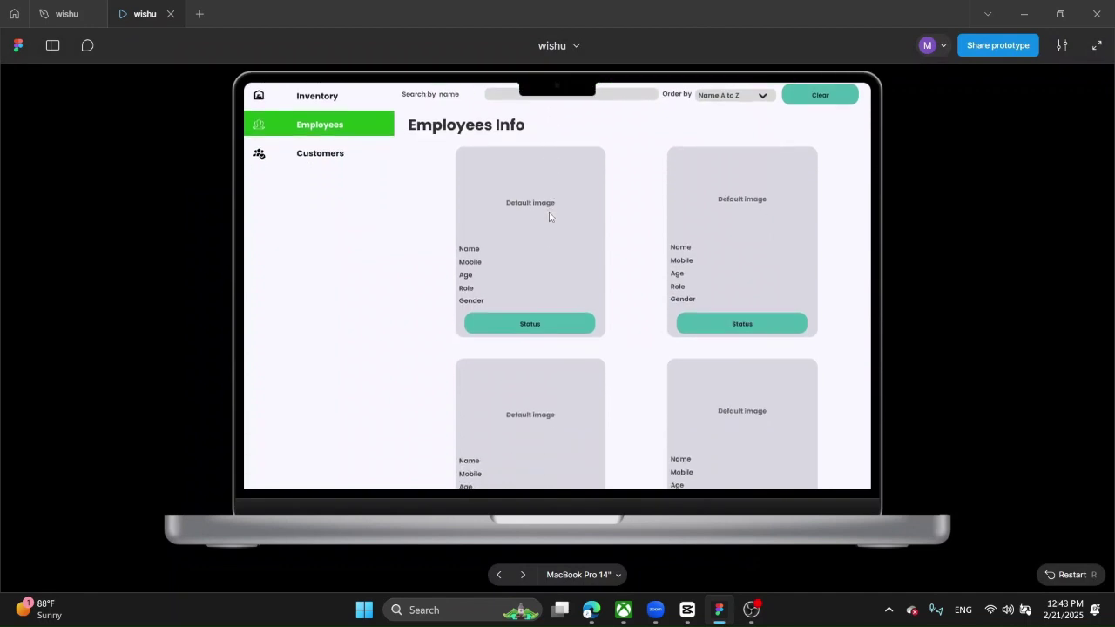
scroll(549, 214, "up", 3)
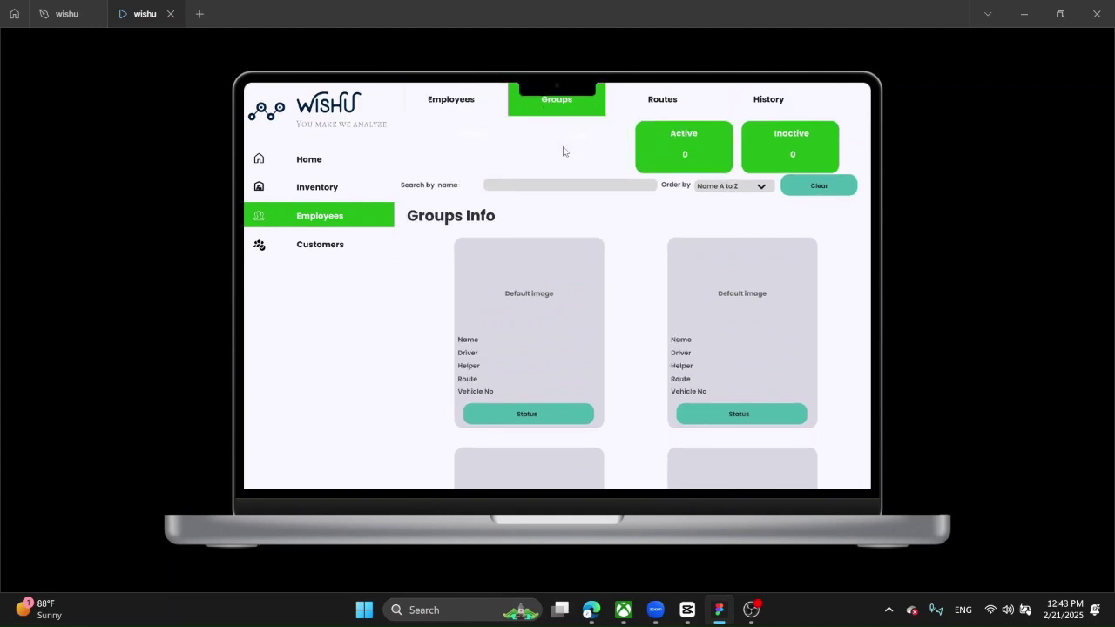
scroll(563, 152, "down", 3)
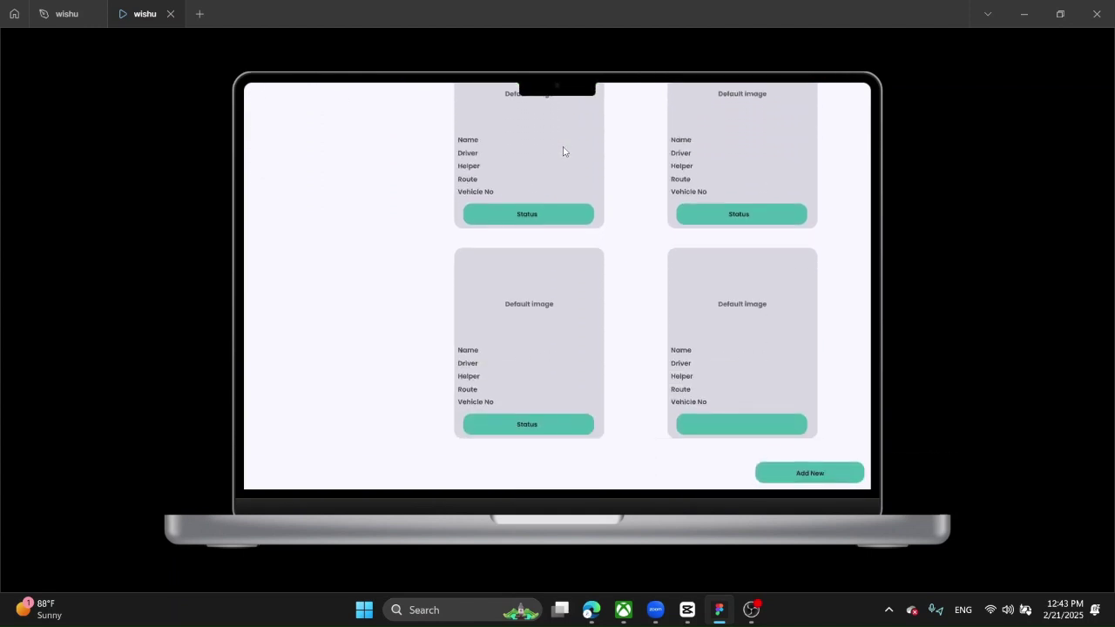
scroll(563, 152, "up", 3)
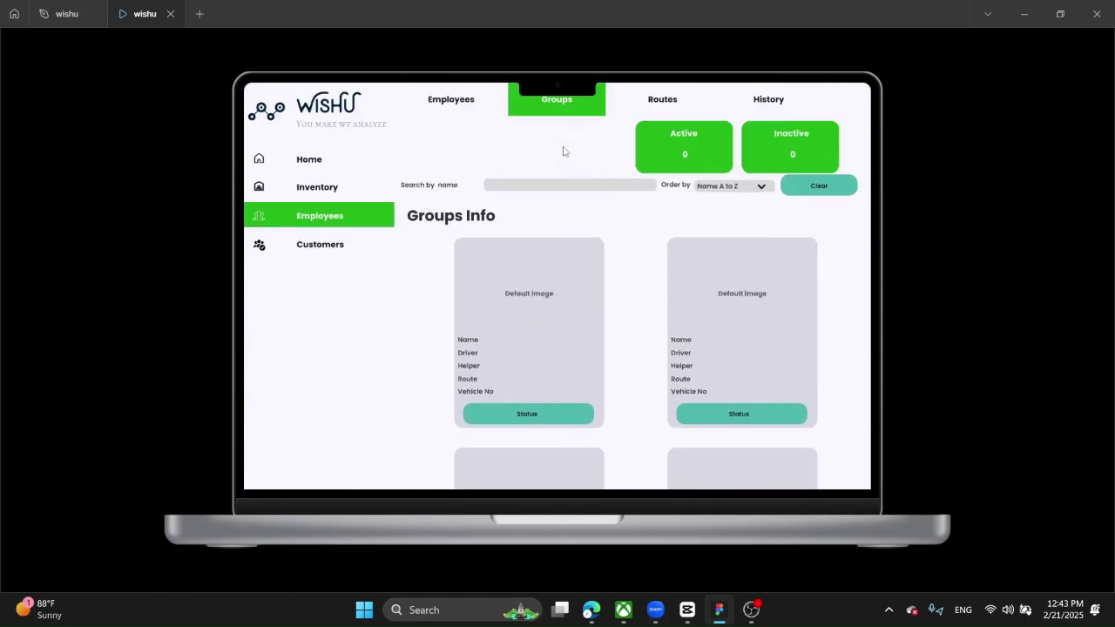
left_click(660, 99)
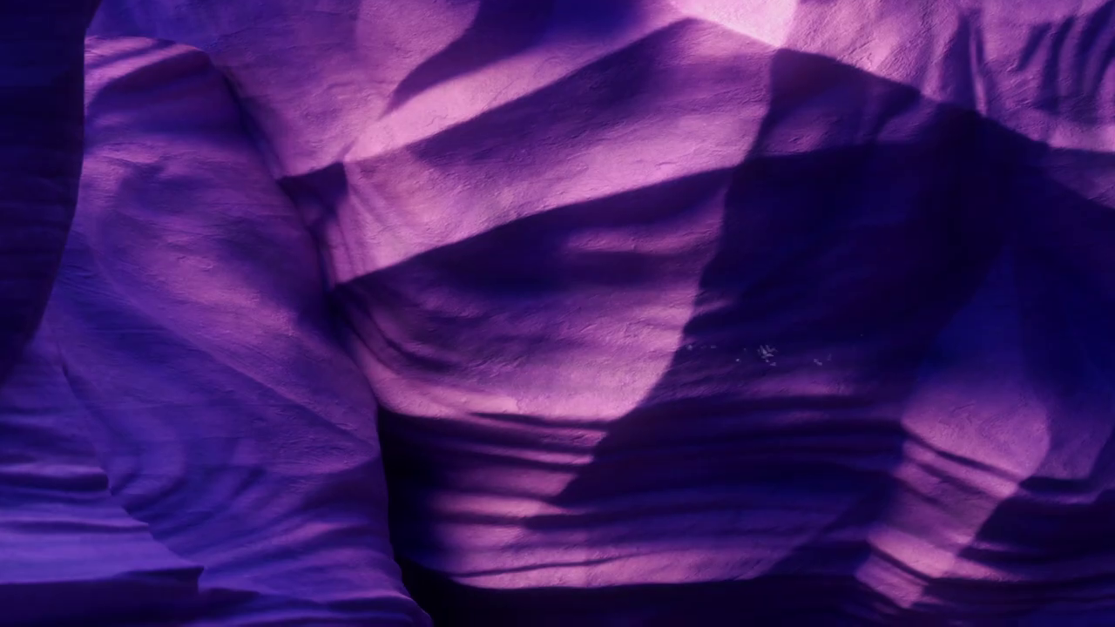